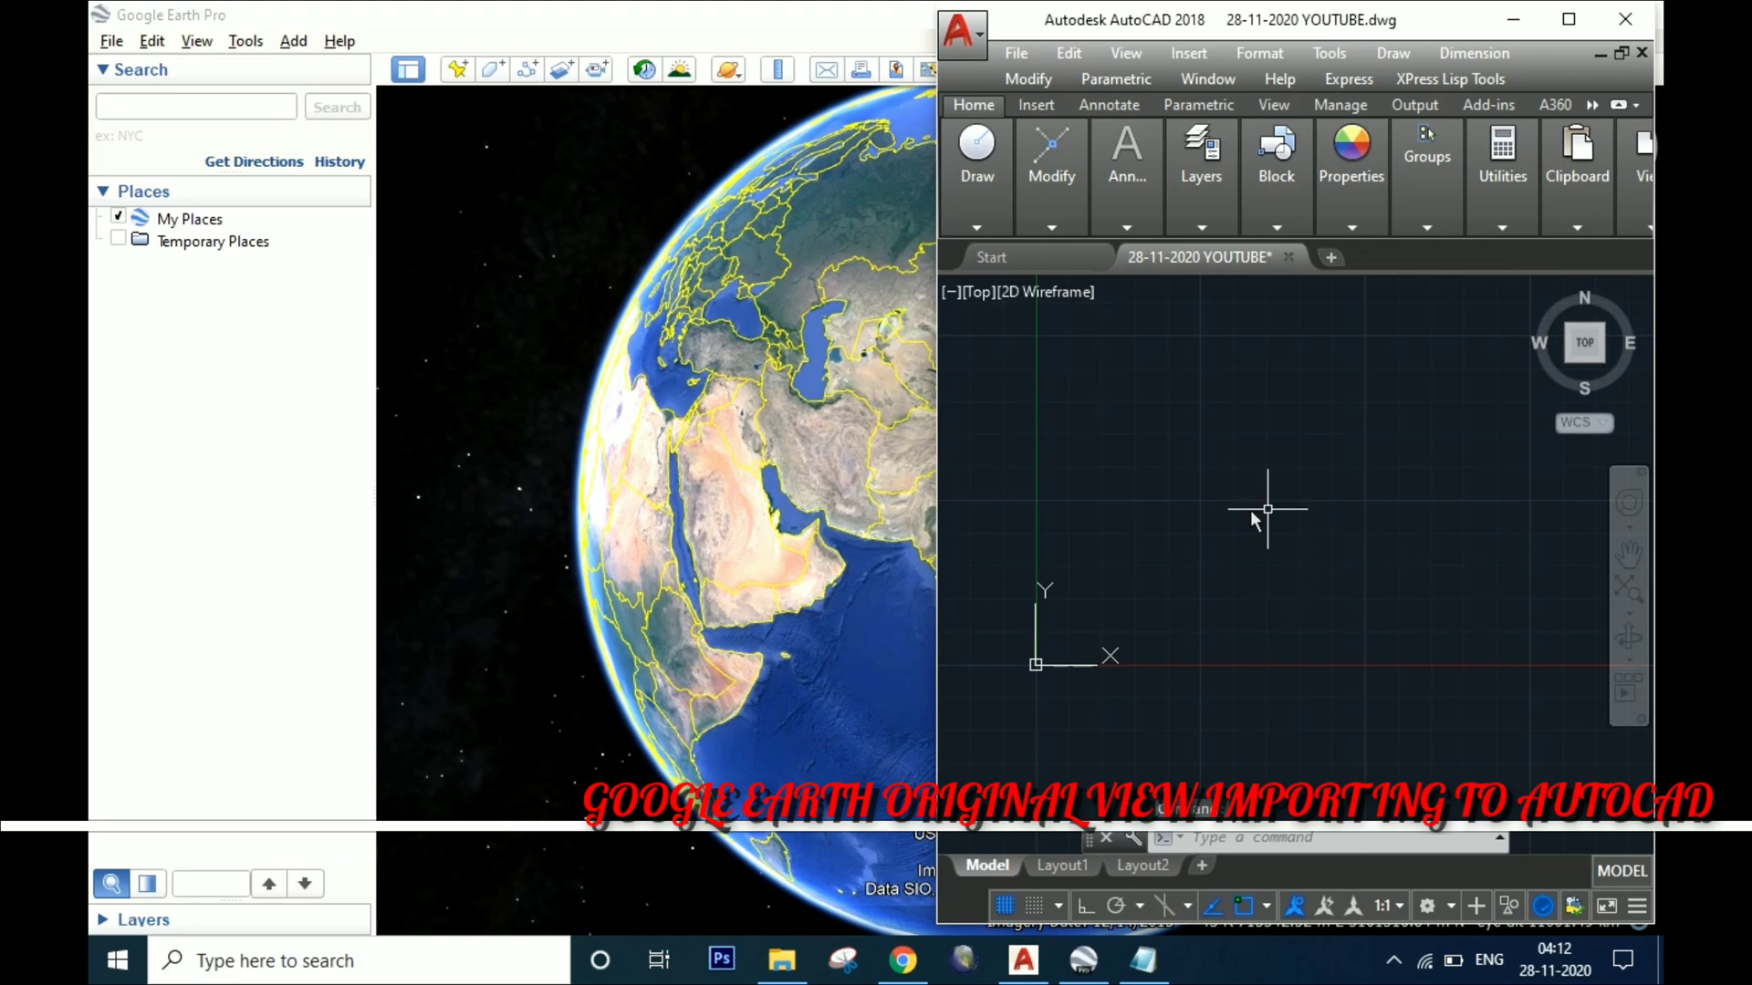
# - Switch to Google Earth Pro and frame Kadapa Airport's runway with the surrounding villages in the map view
pyautogui.click(1510, 22)
pyautogui.scroll(10, 1046, 703)
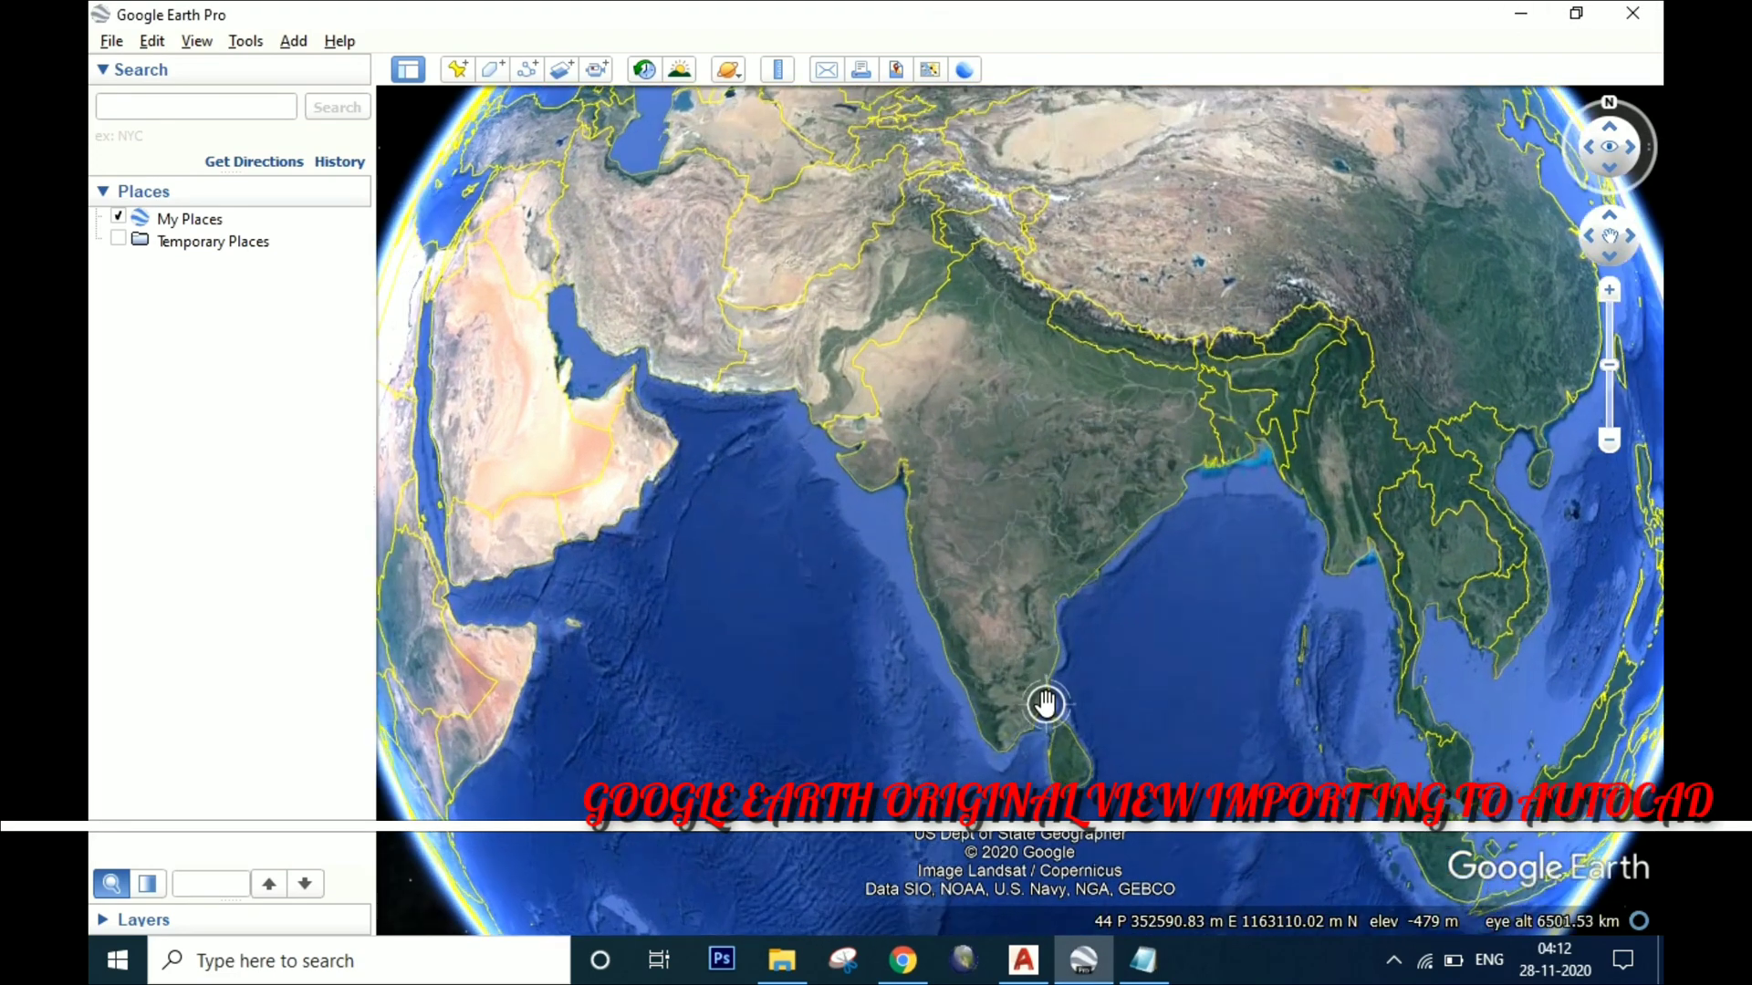
pyautogui.scroll(5, 1022, 423)
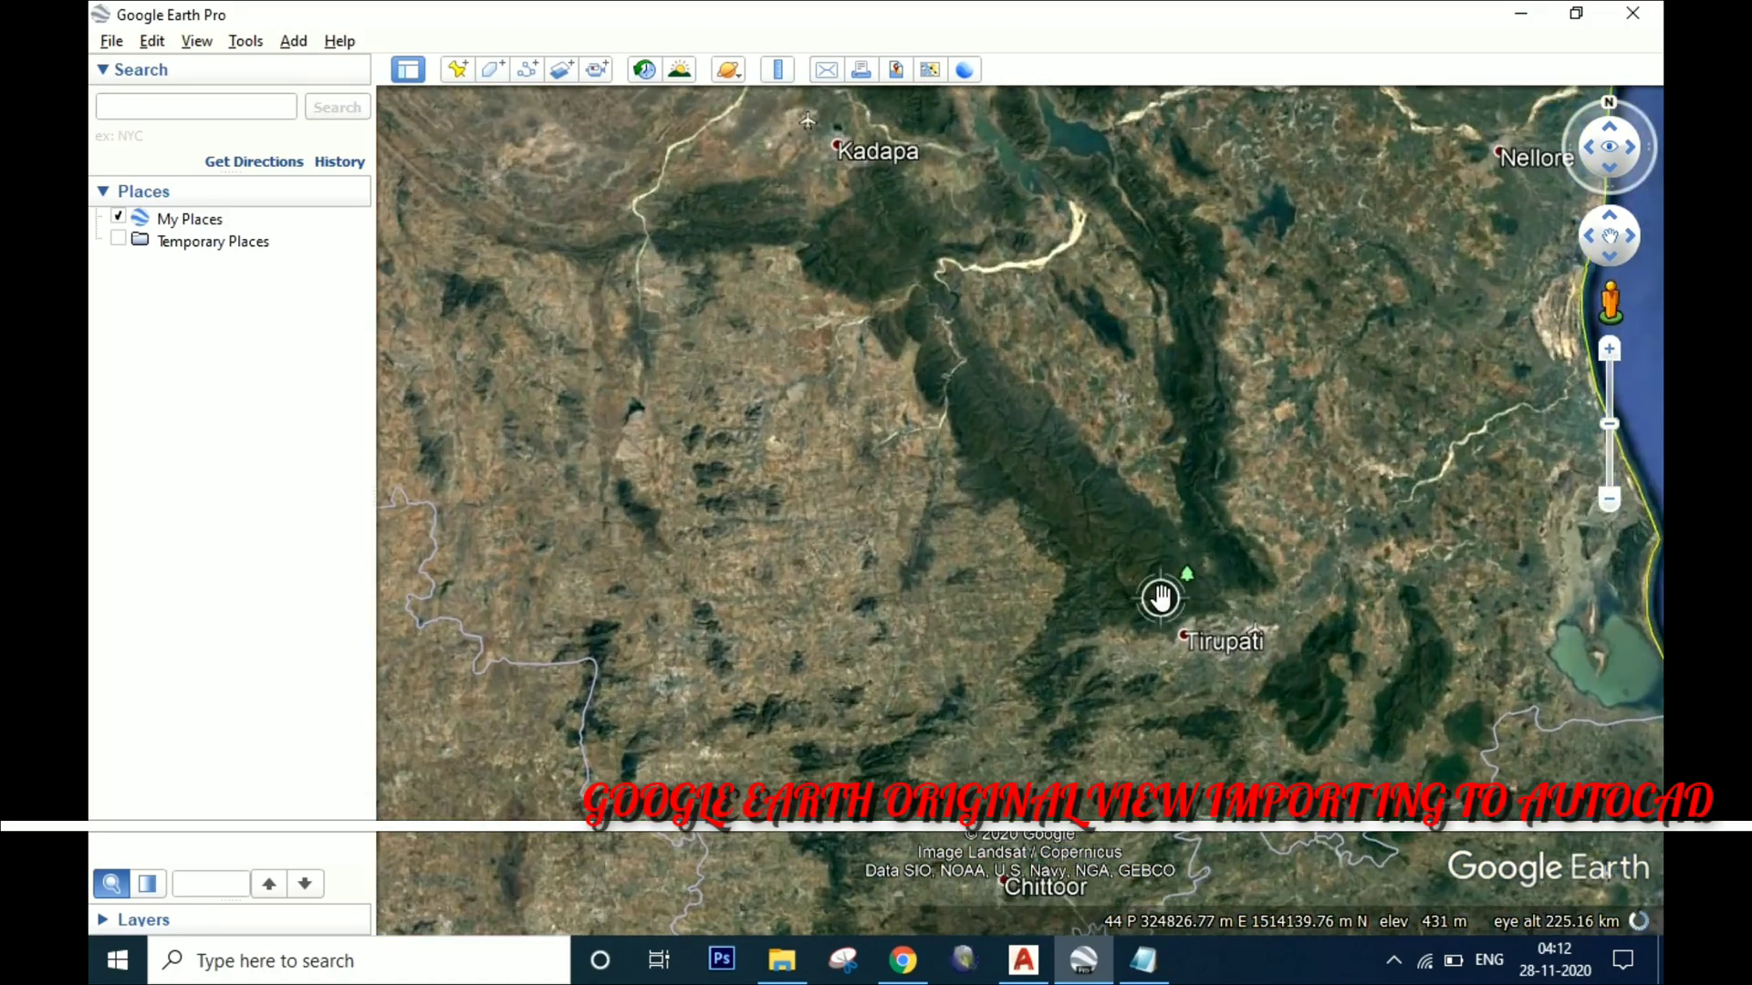
pyautogui.scroll(3, 1156, 598)
pyautogui.scroll(-3, 1122, 547)
pyautogui.scroll(5, 827, 180)
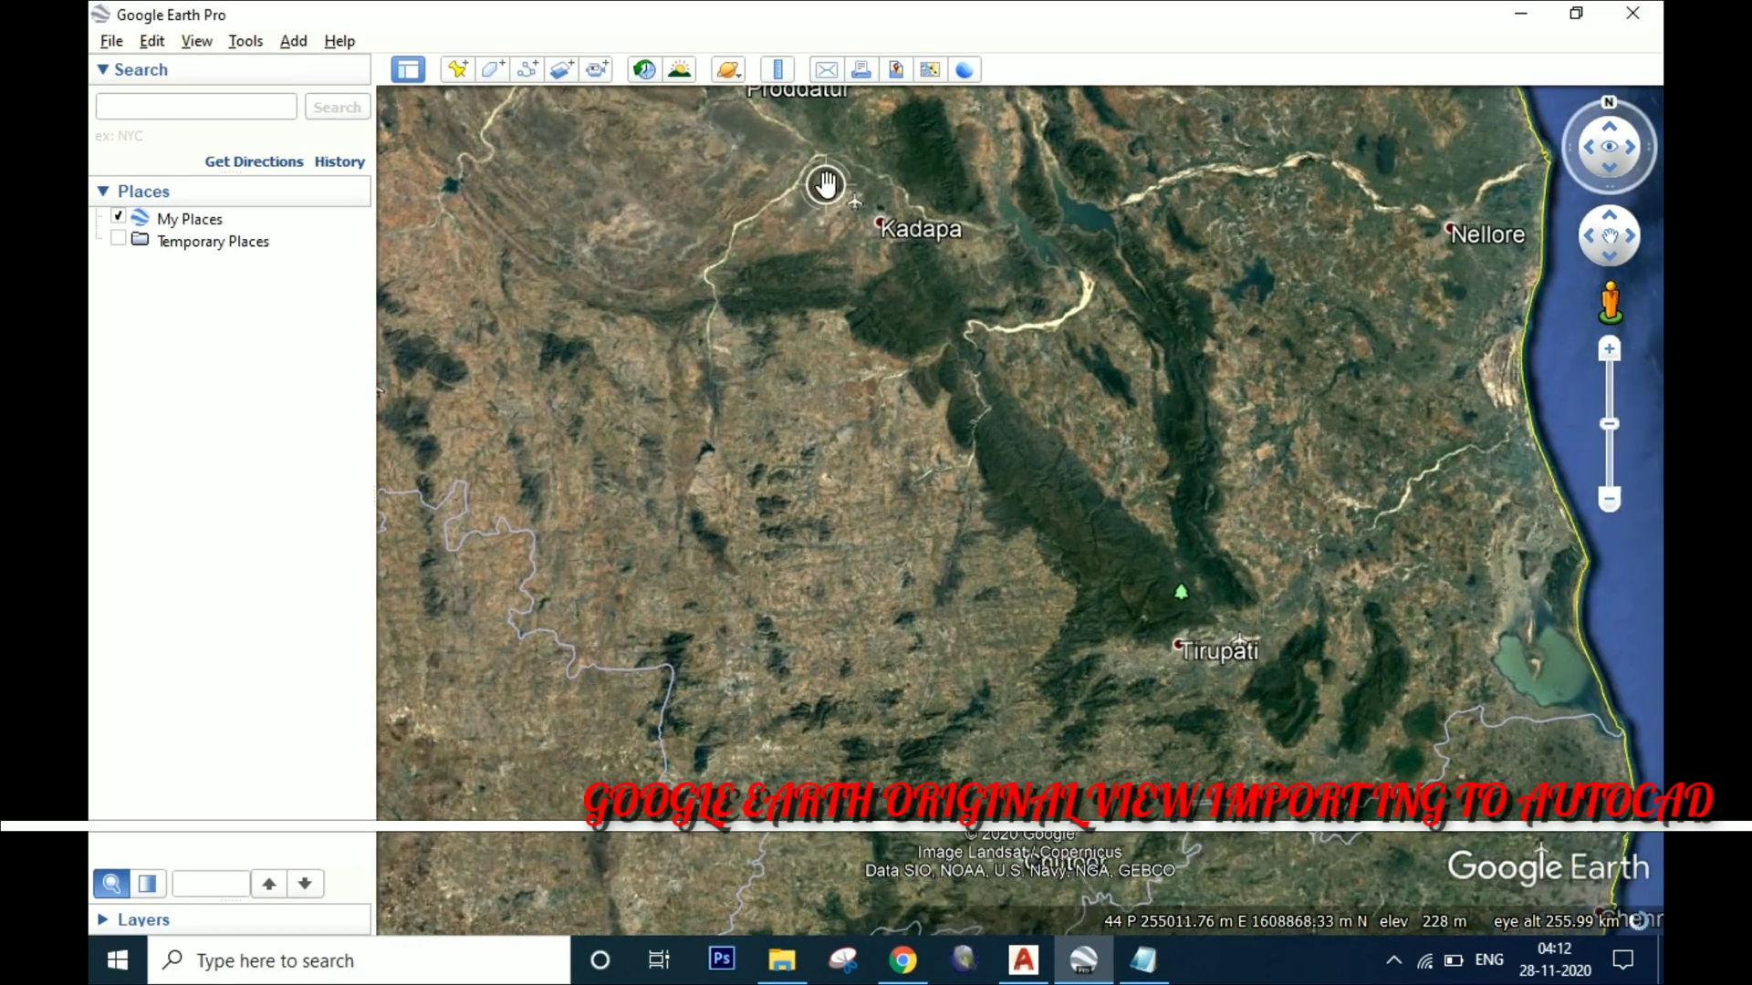
pyautogui.scroll(3, 967, 166)
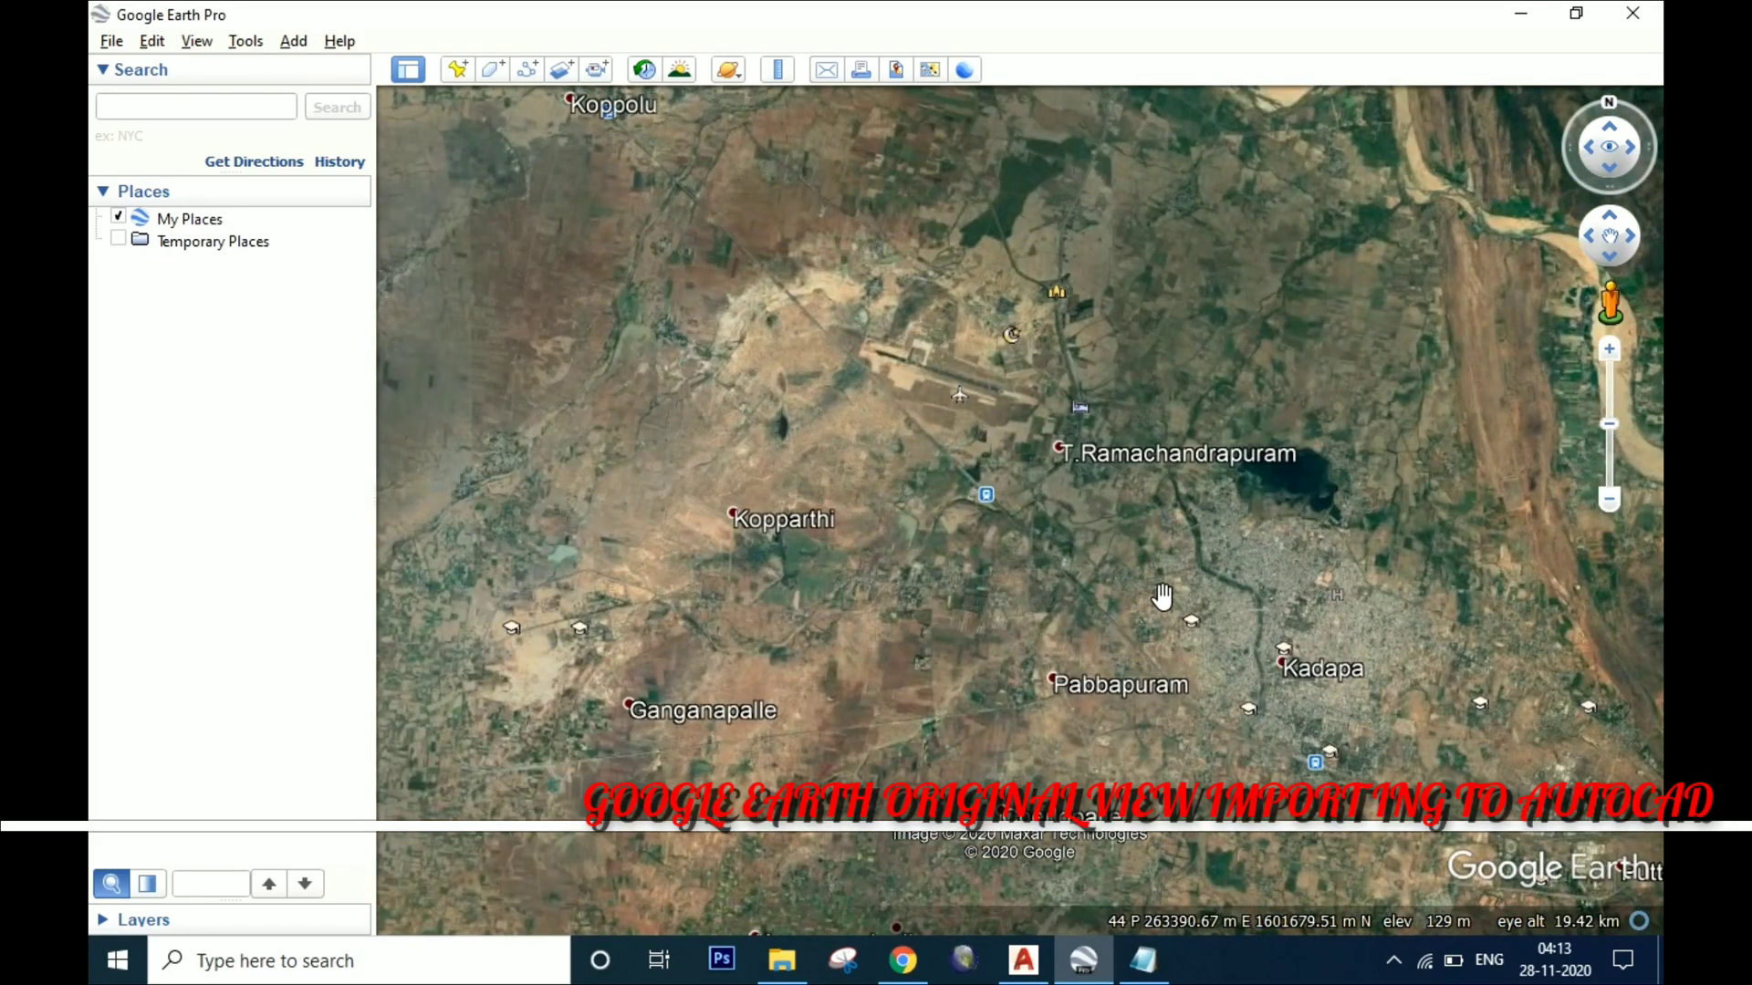
pyautogui.scroll(5, 1120, 582)
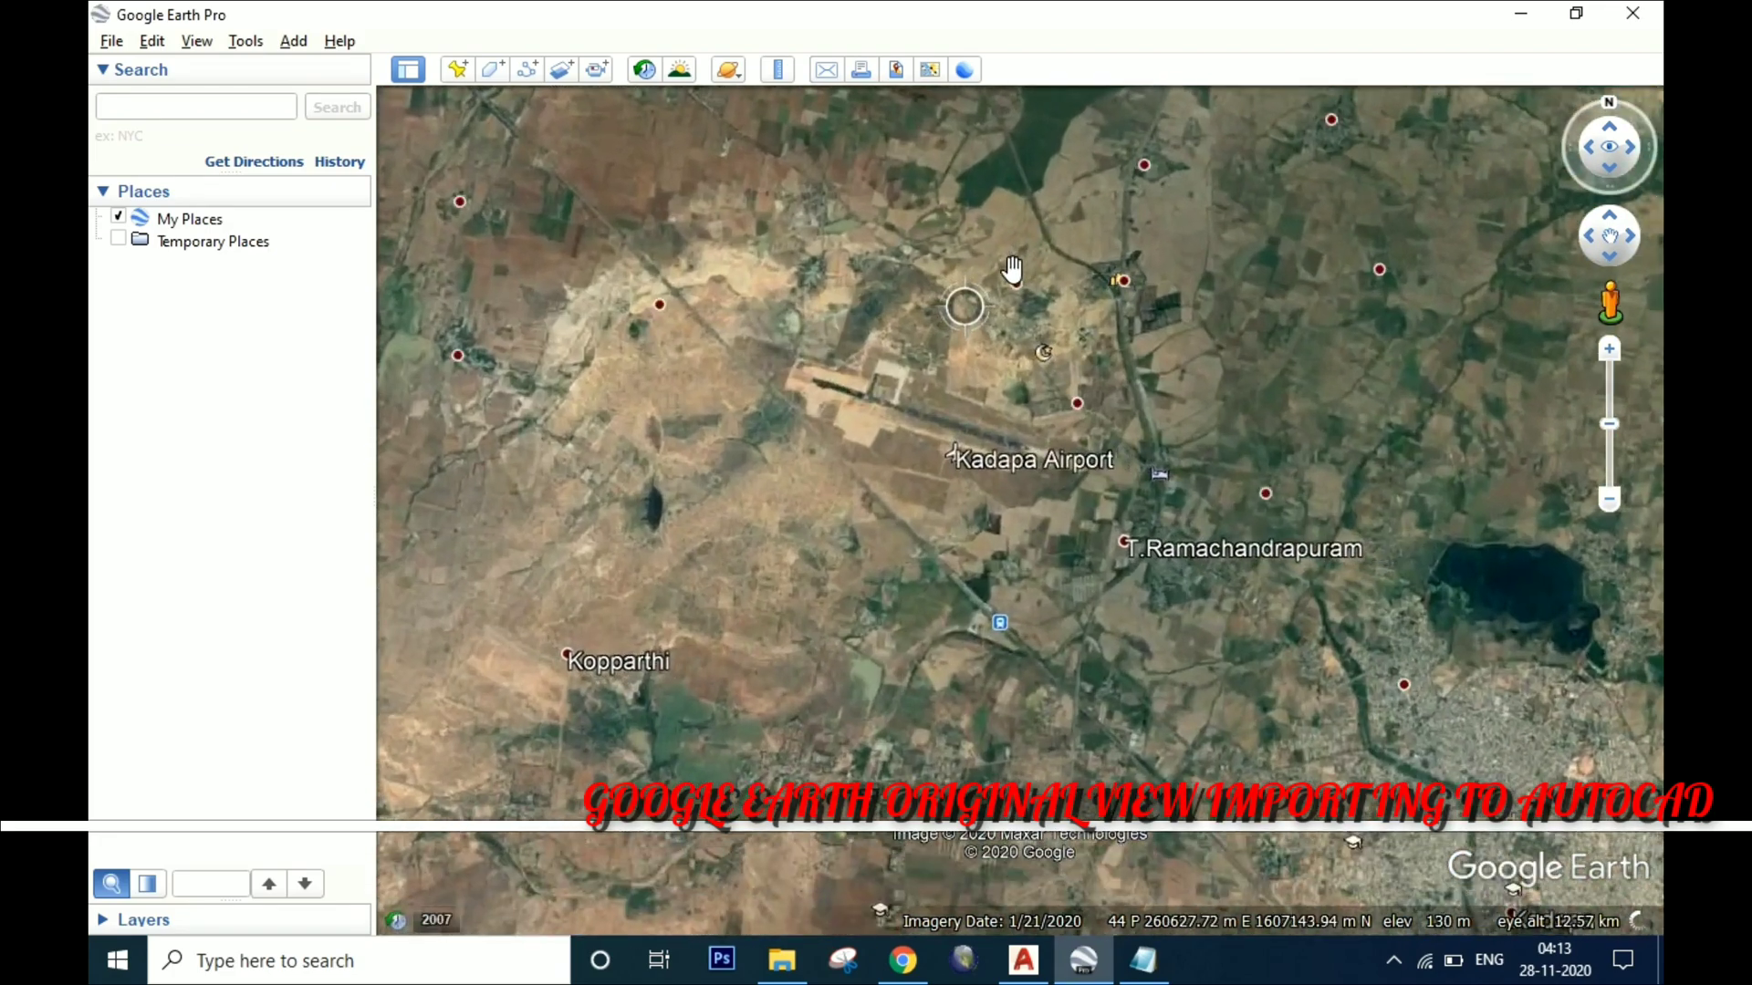
pyautogui.scroll(1, 1107, 567)
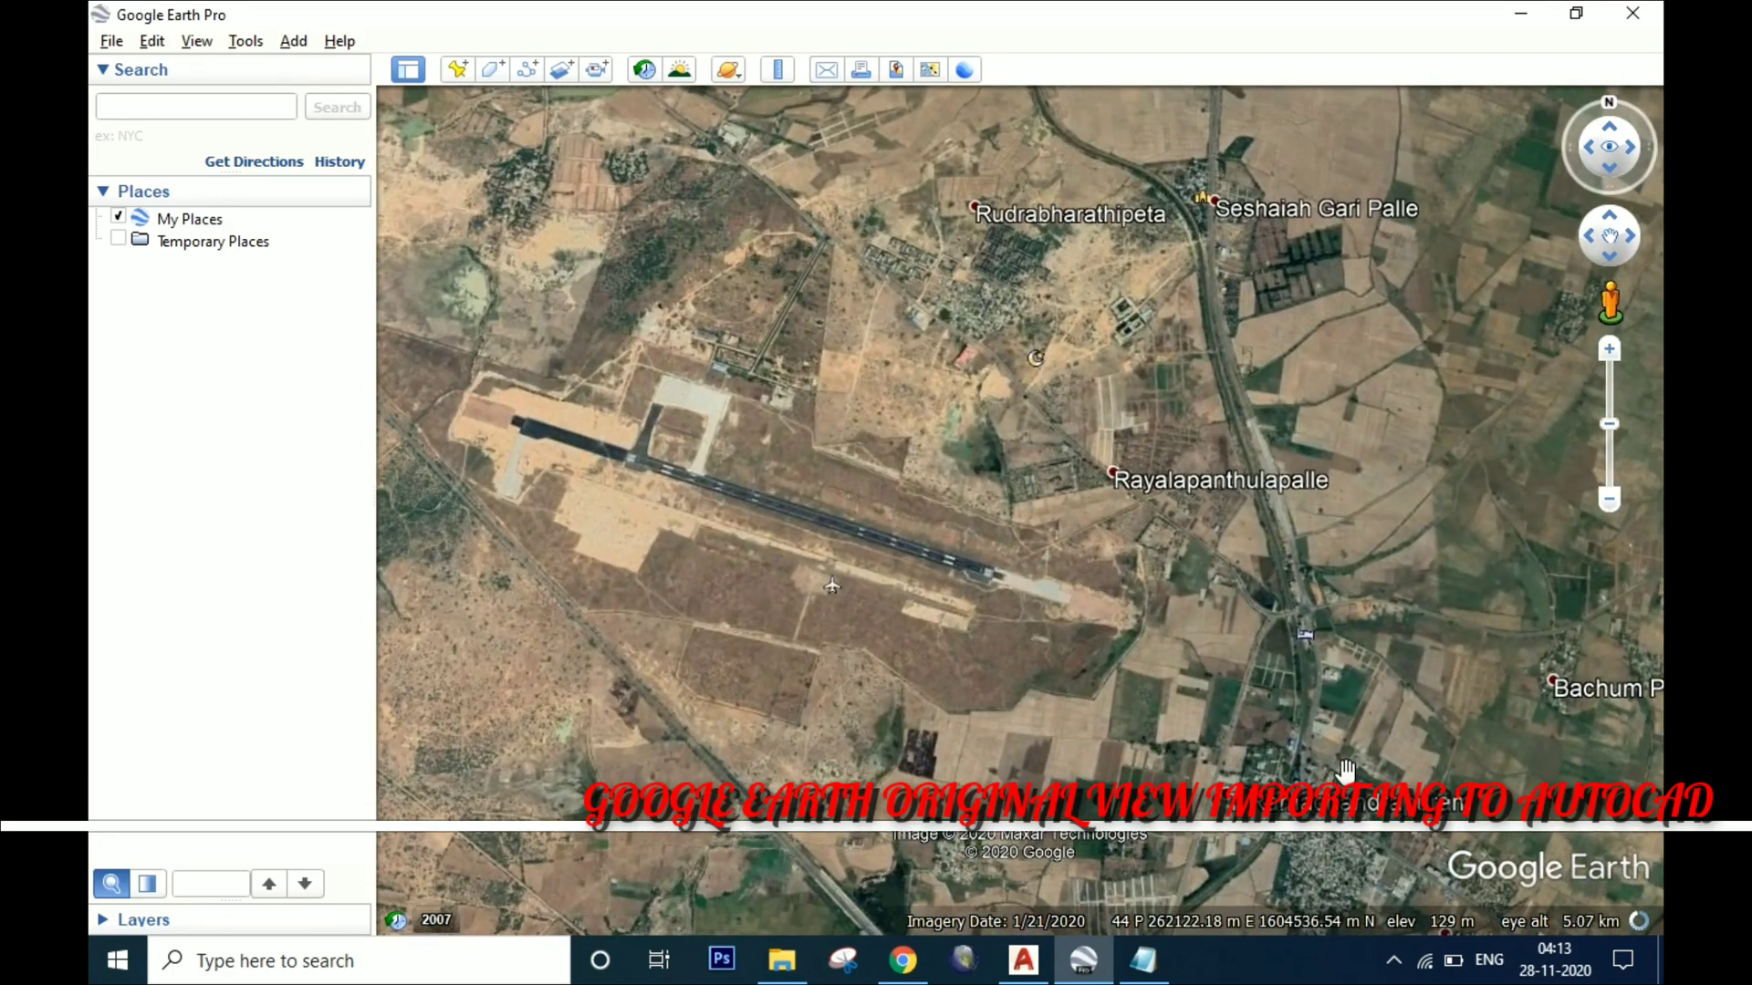
pyautogui.scroll(-1, 1349, 778)
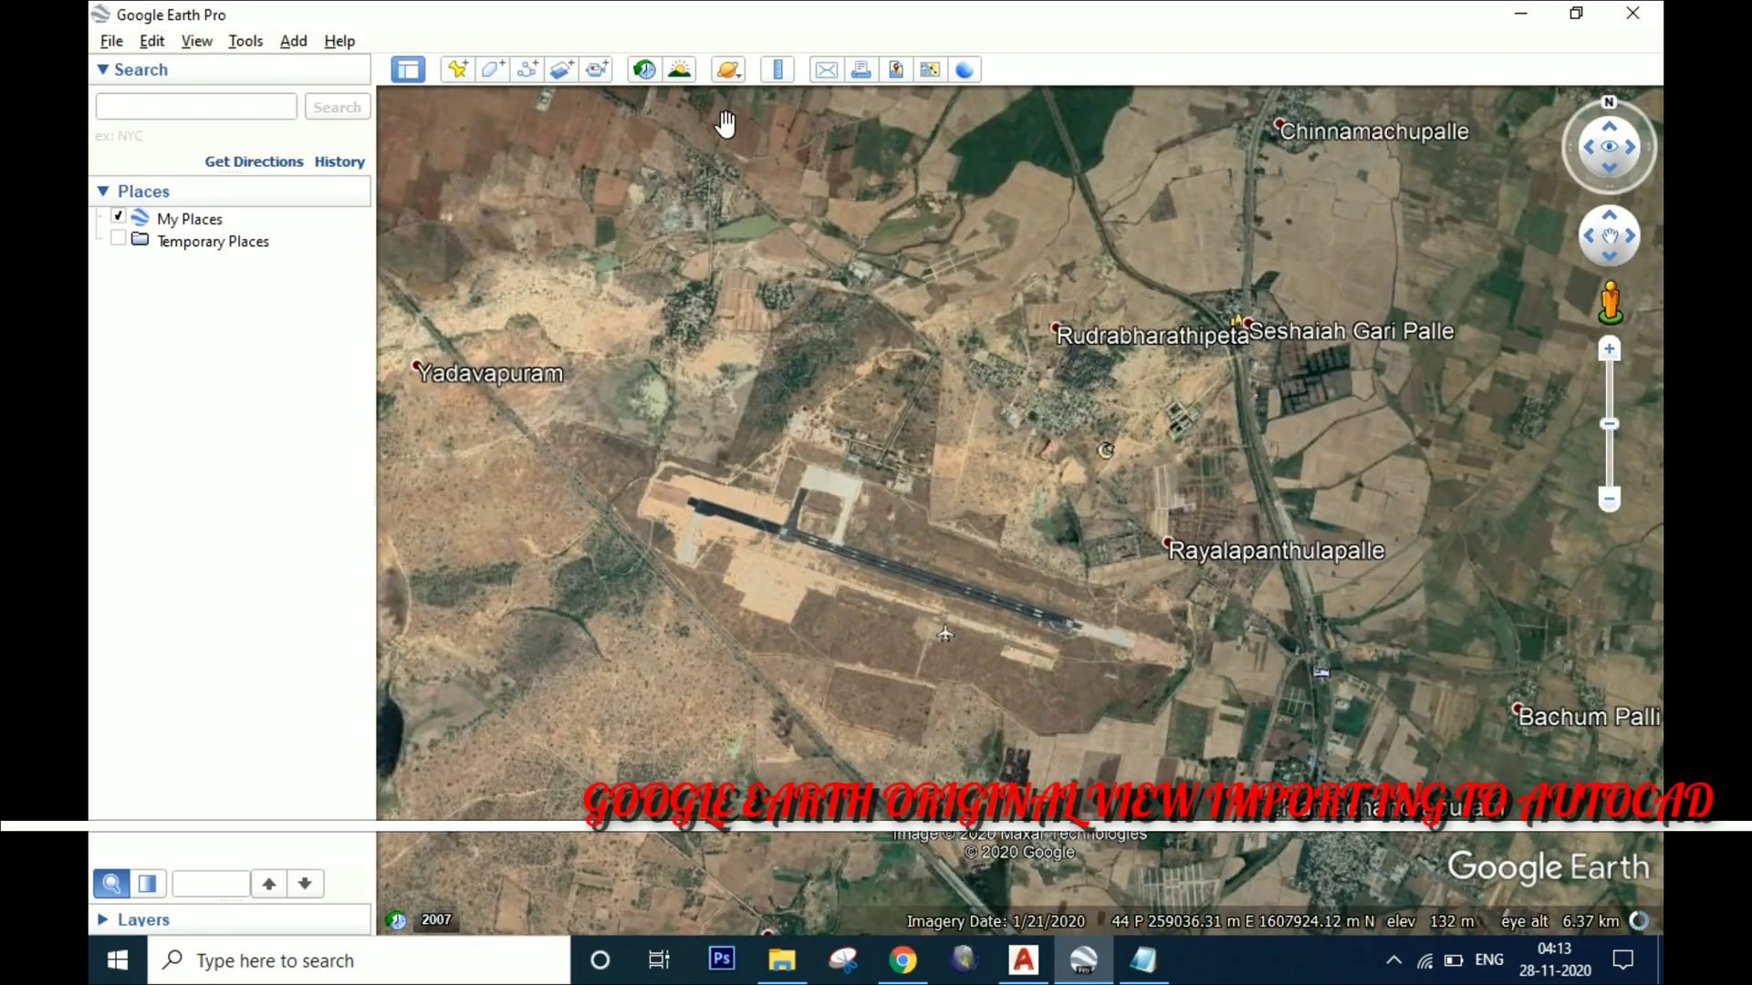
pyautogui.click(1023, 960)
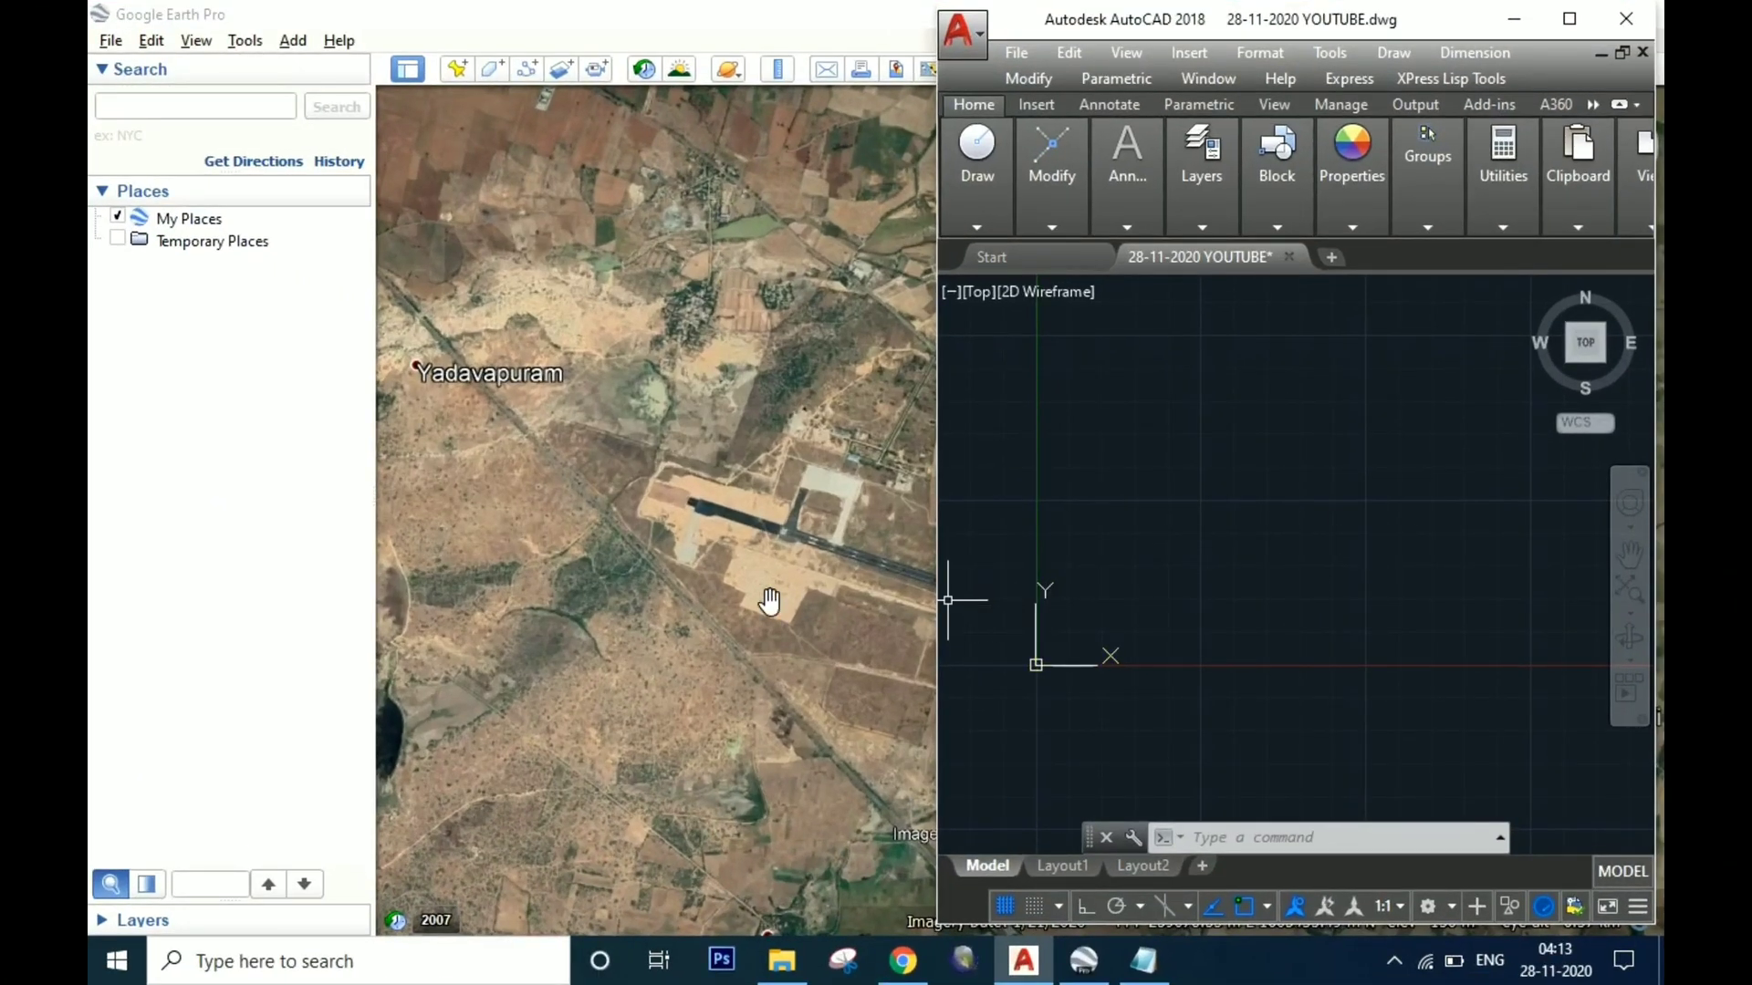
pyautogui.click(769, 599)
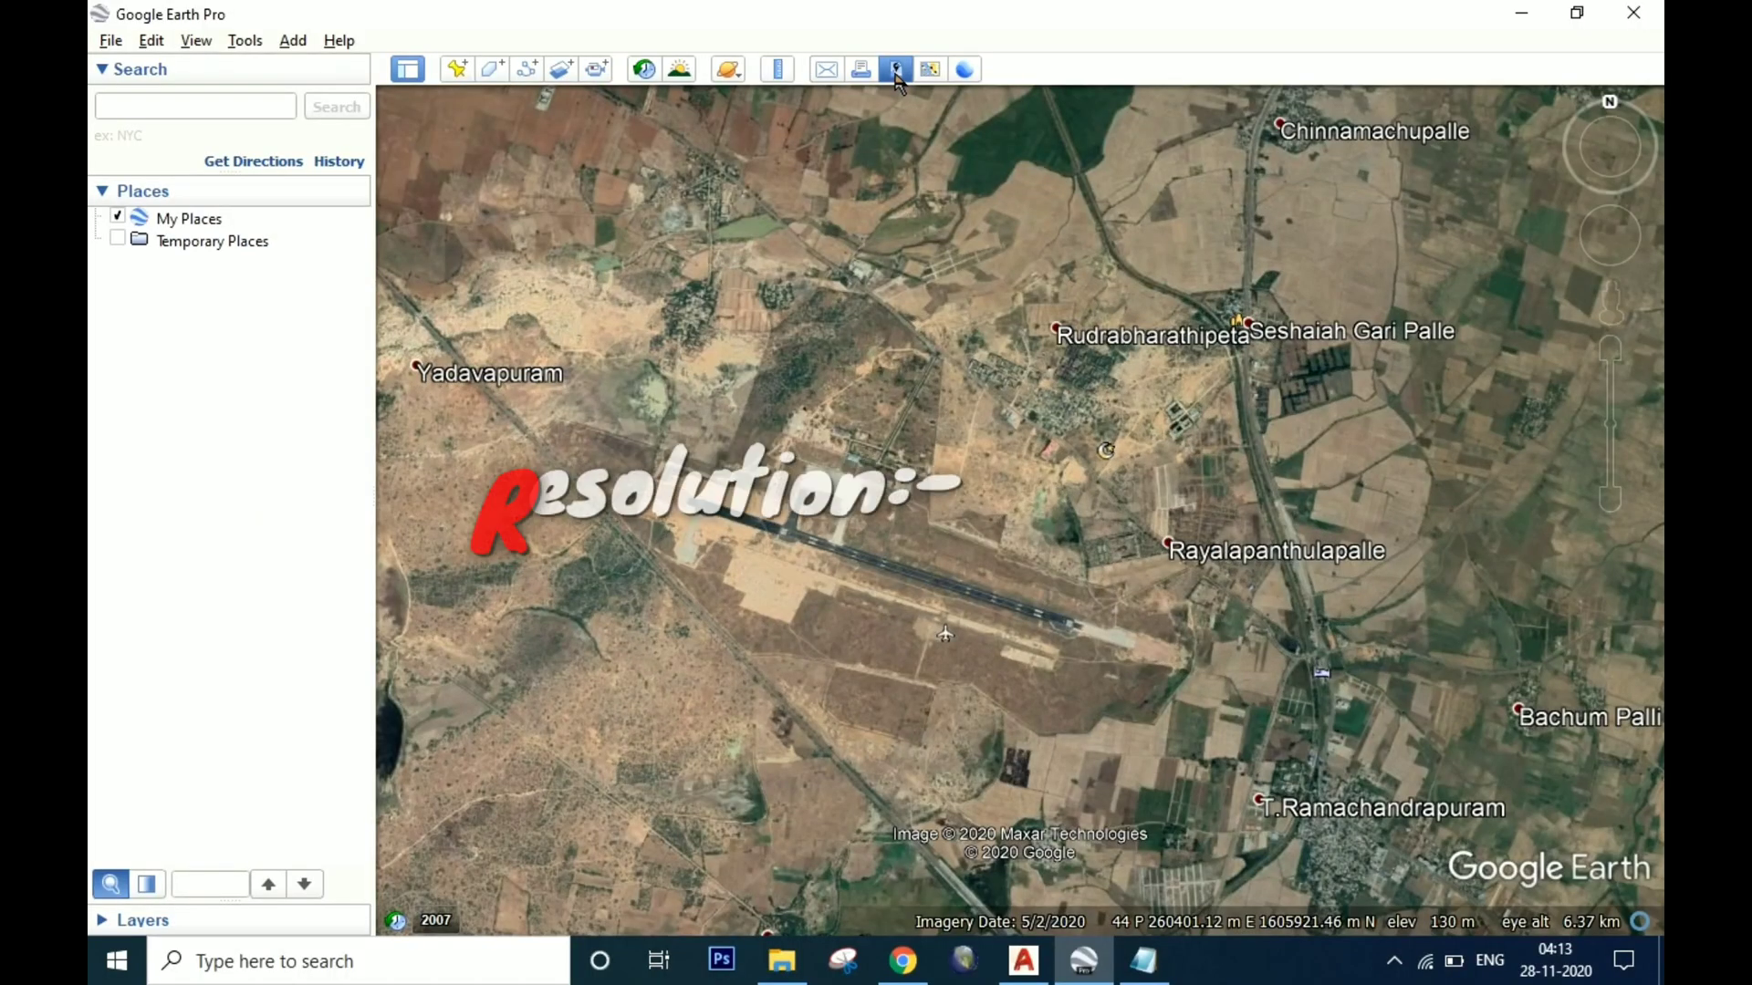
# - Start saving the map view as an image and set its resolution to Maximum (4800x3047)
pyautogui.click(896, 73)
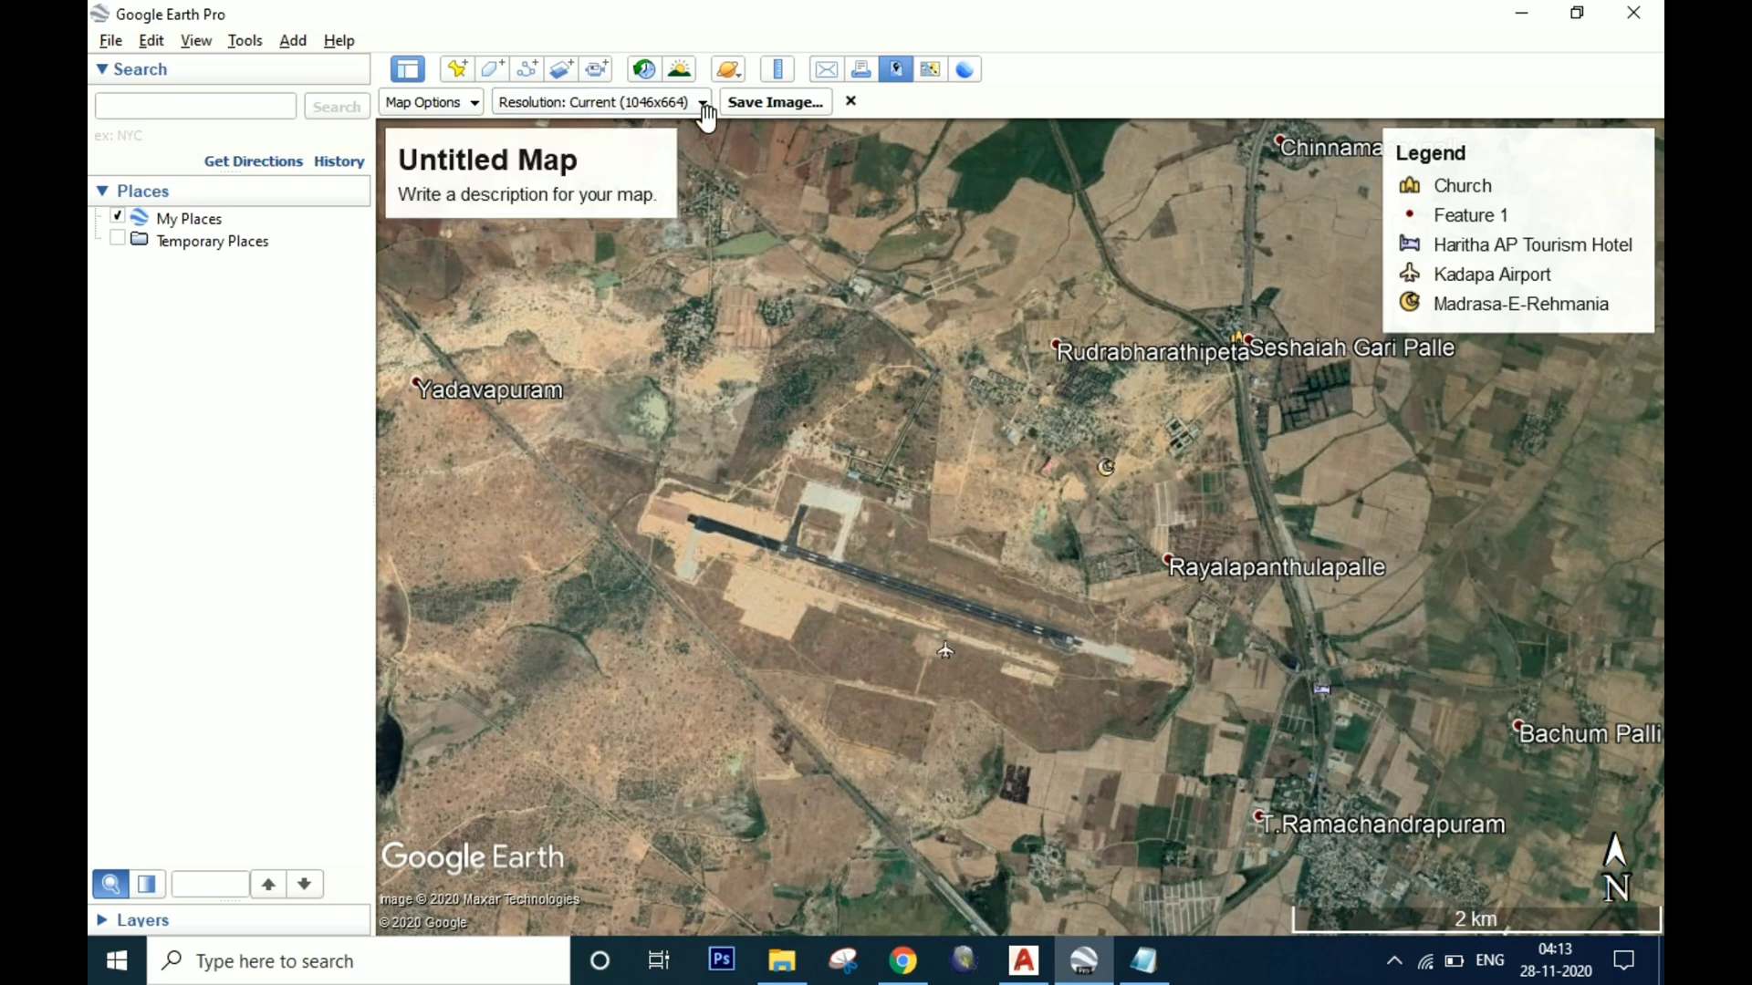
pyautogui.click(679, 114)
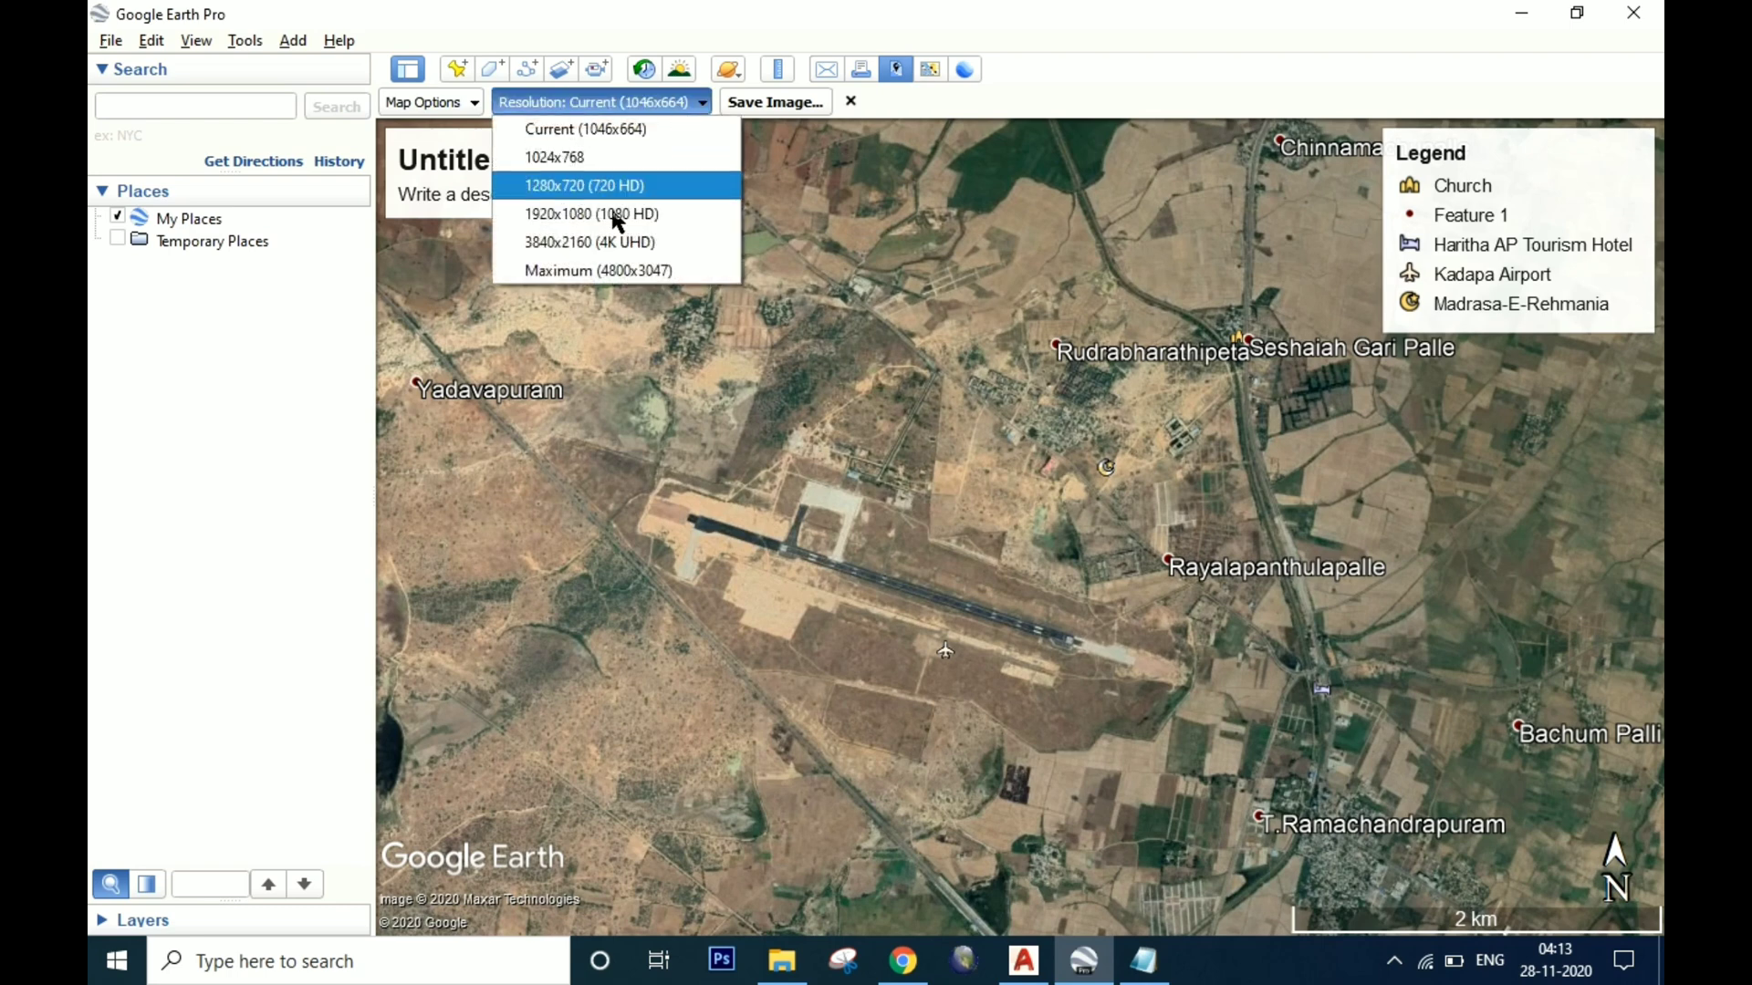
pyautogui.click(595, 271)
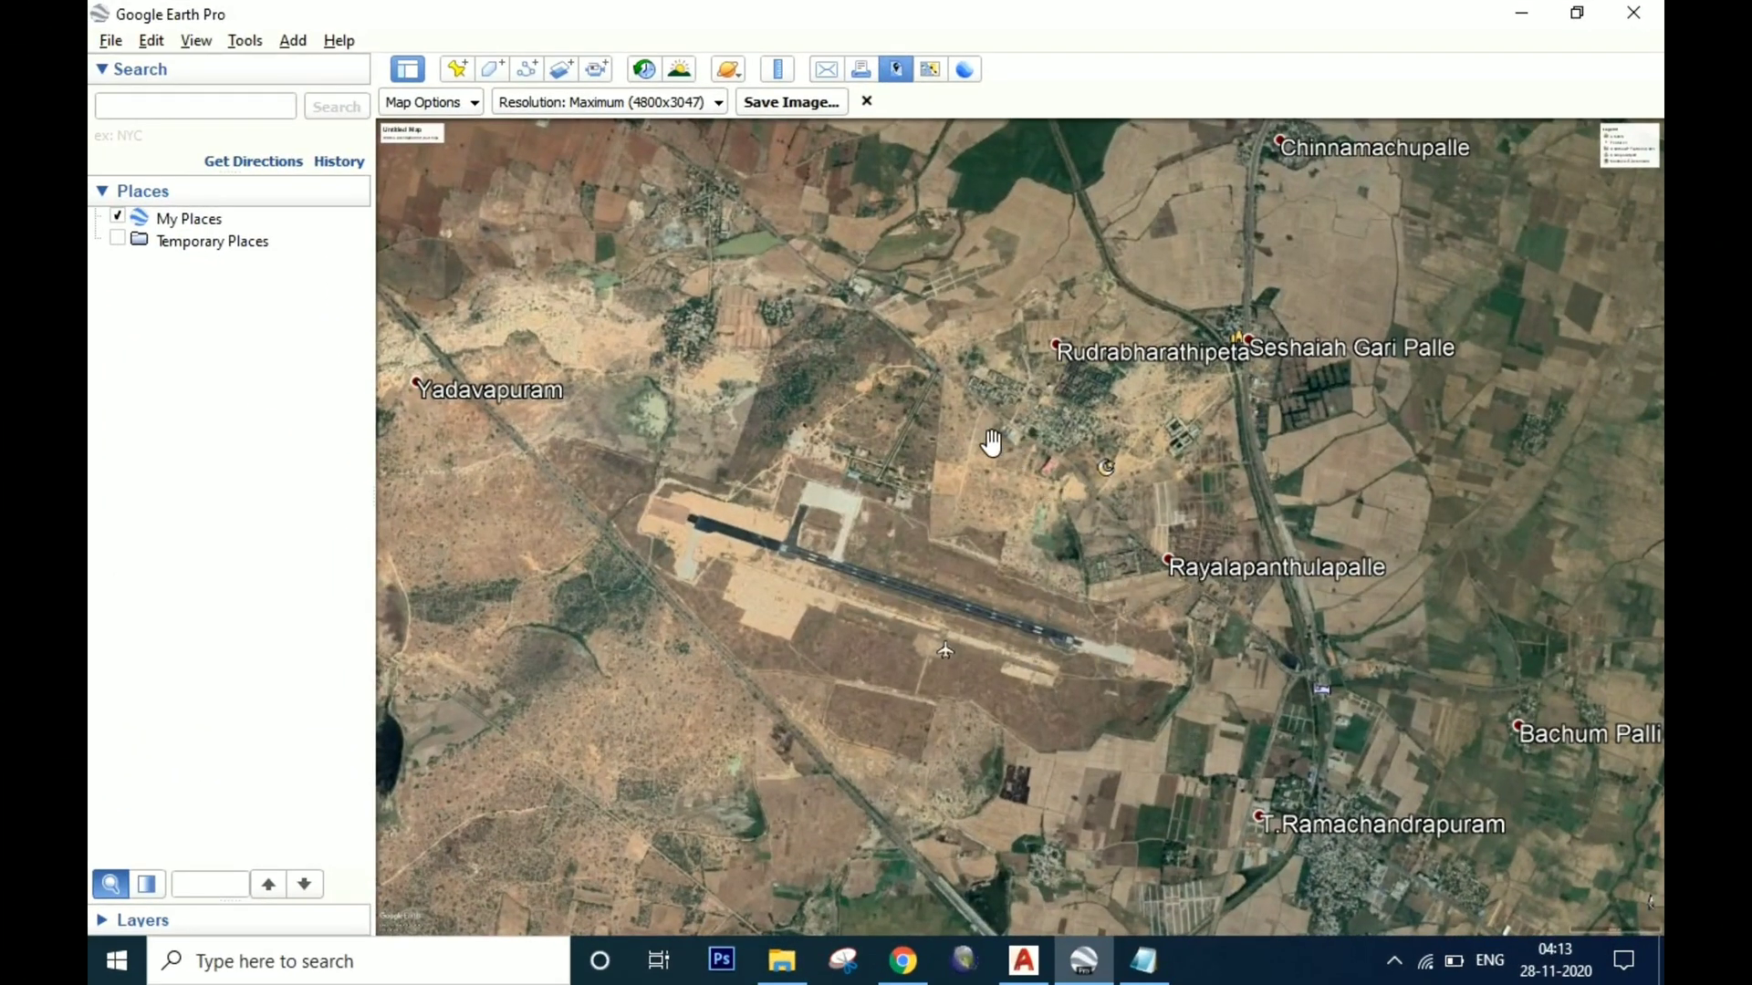
# - Reset both the tilt and the compass of the map view
pyautogui.click(188, 44)
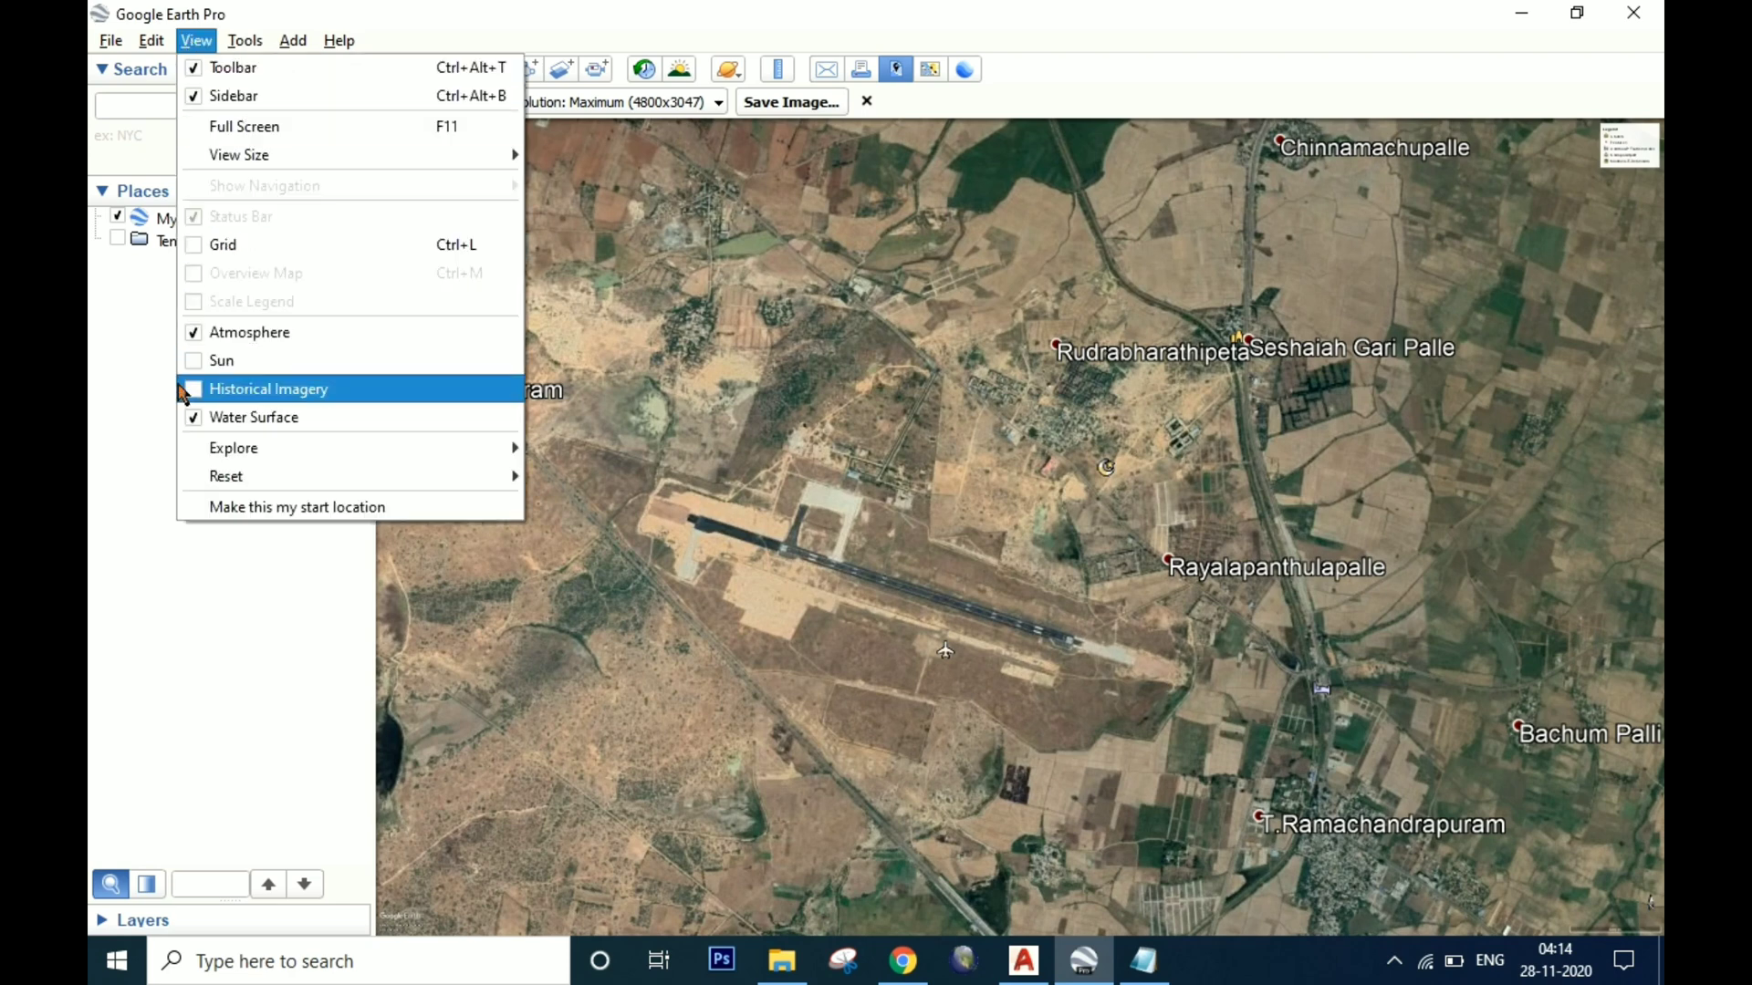
pyautogui.click(1026, 571)
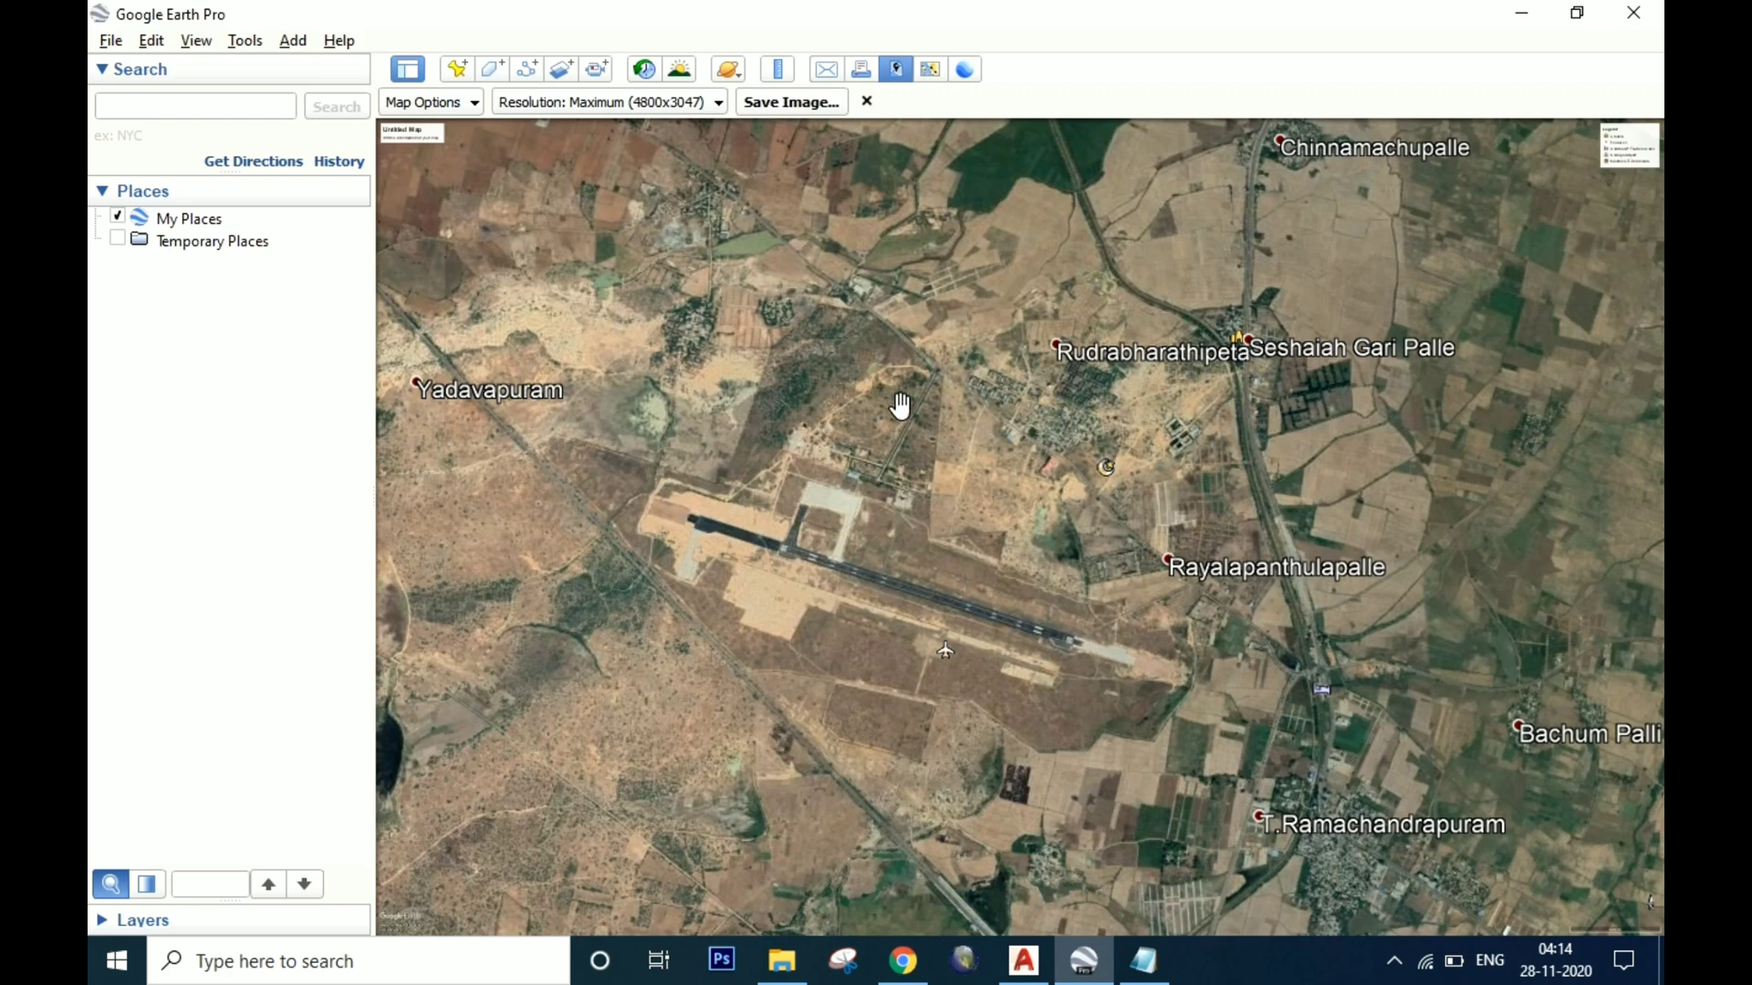
pyautogui.click(195, 42)
pyautogui.moveTo(293, 478)
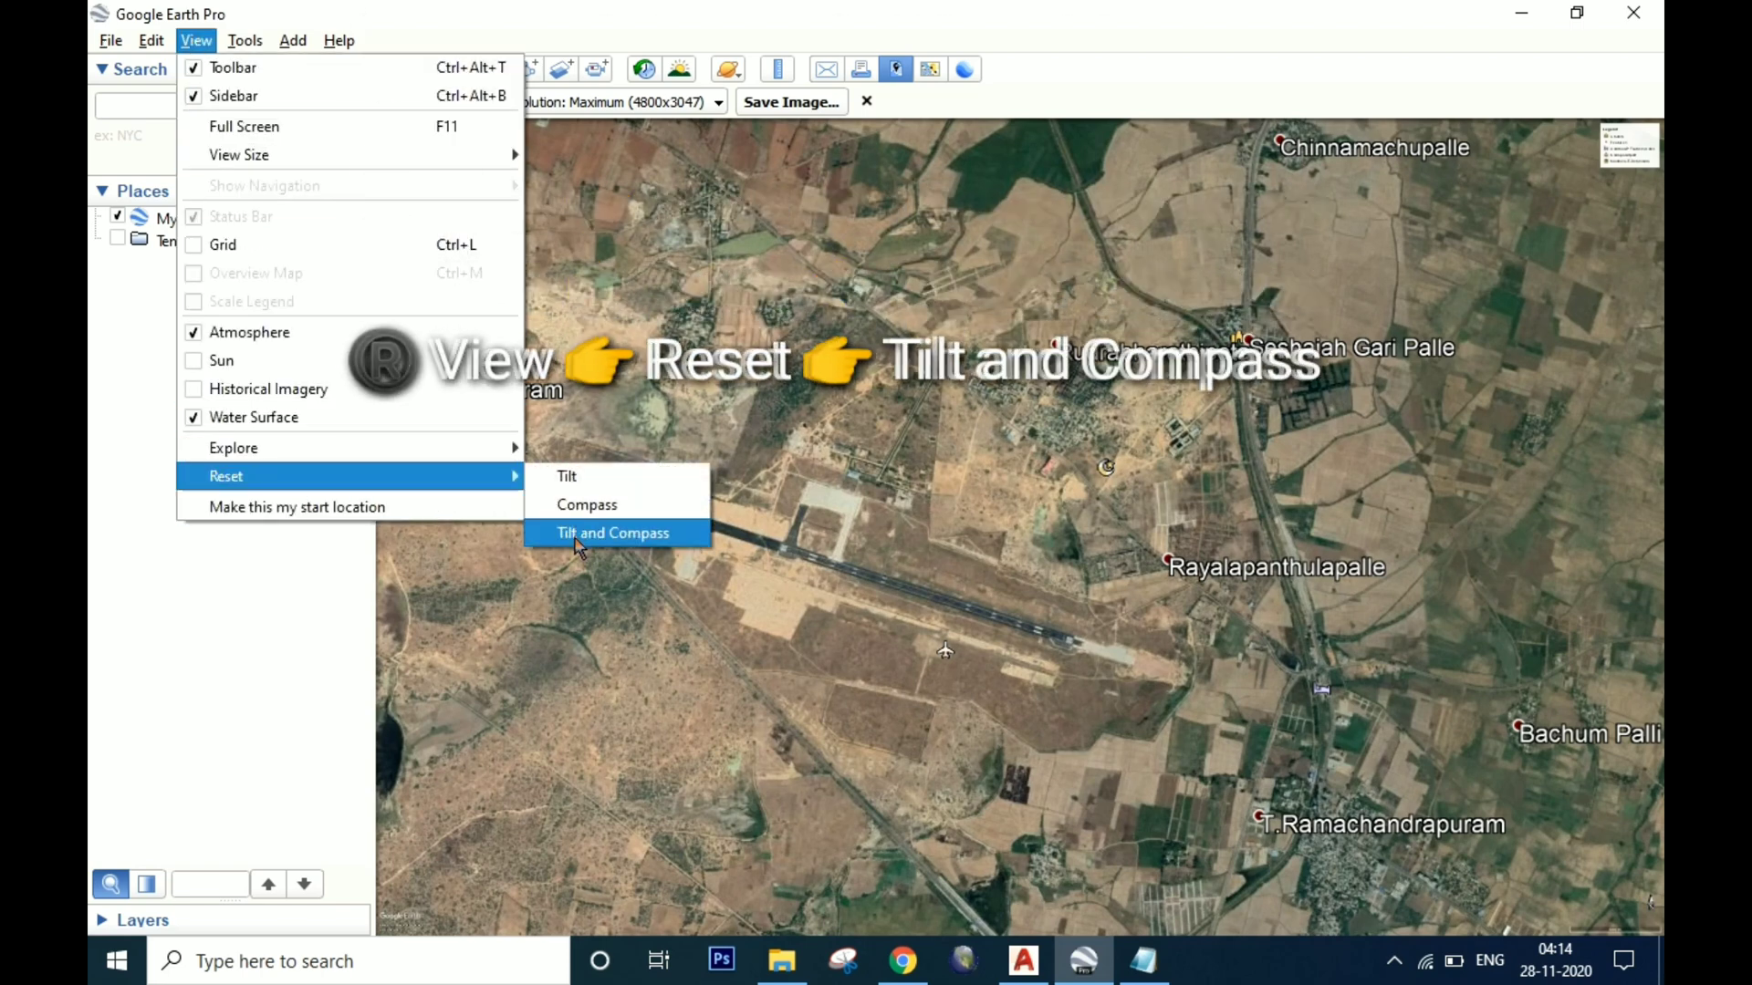
pyautogui.click(604, 535)
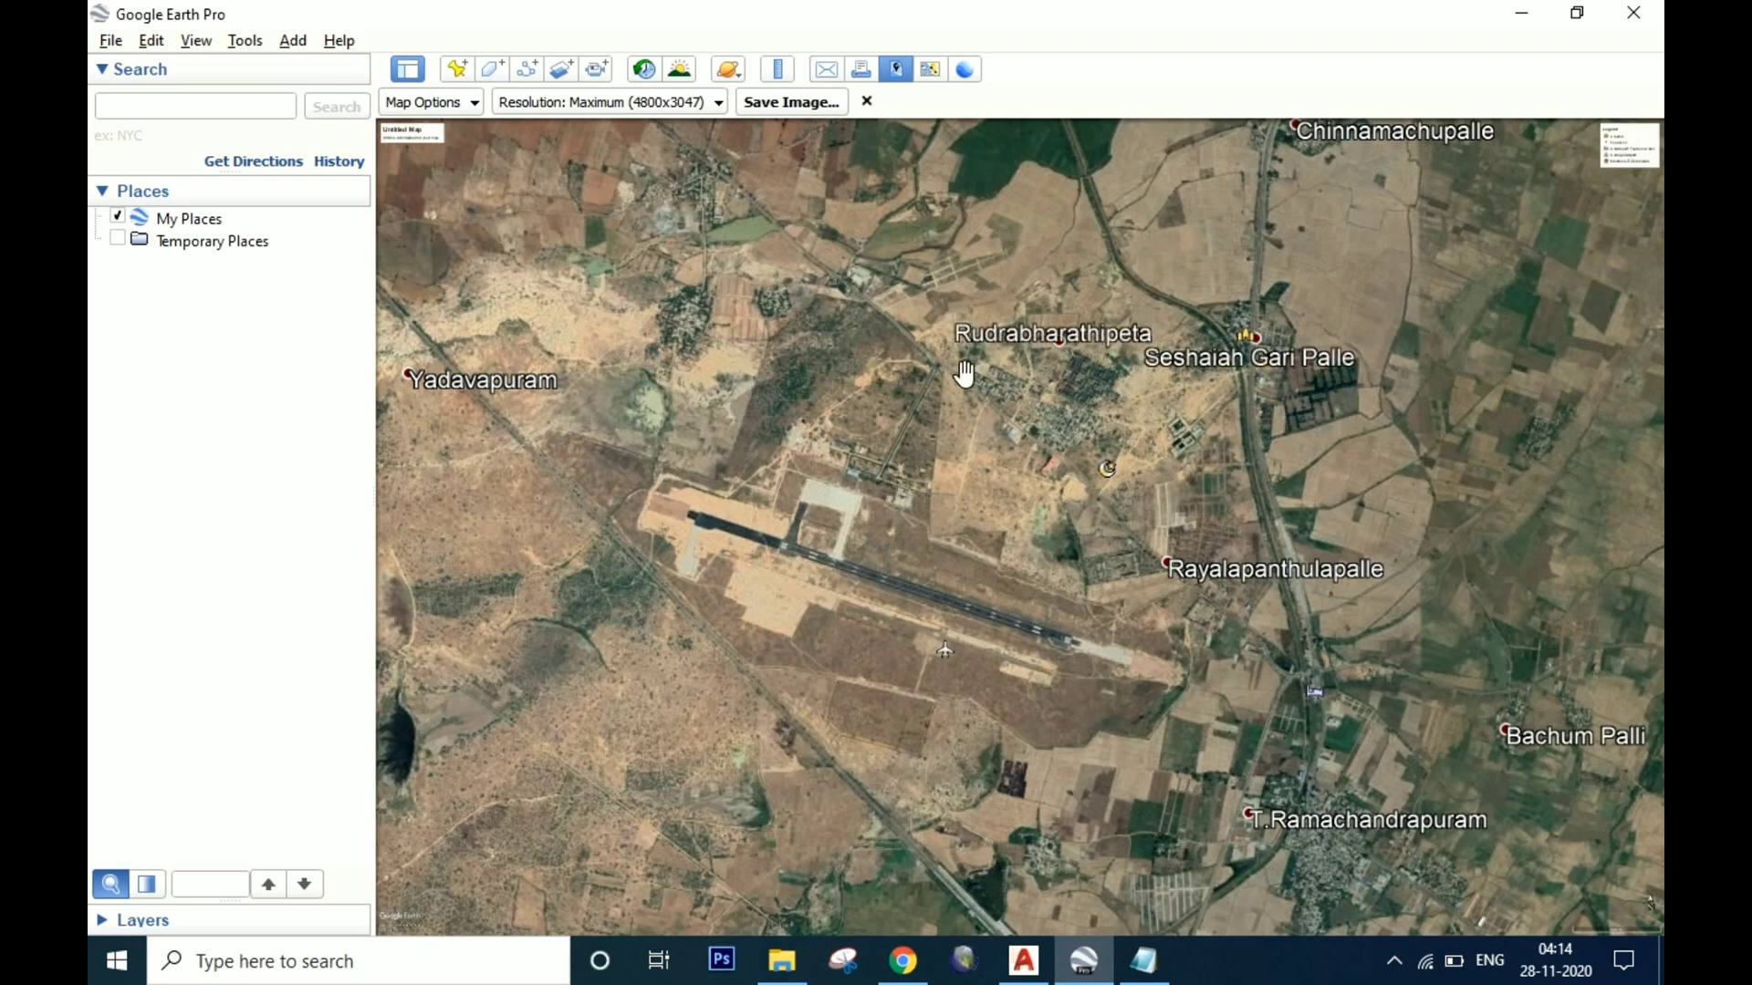
# - Start saving the map image as a JPEG in the desktop folder 28-11-2020 YOUTUBE
pyautogui.click(778, 103)
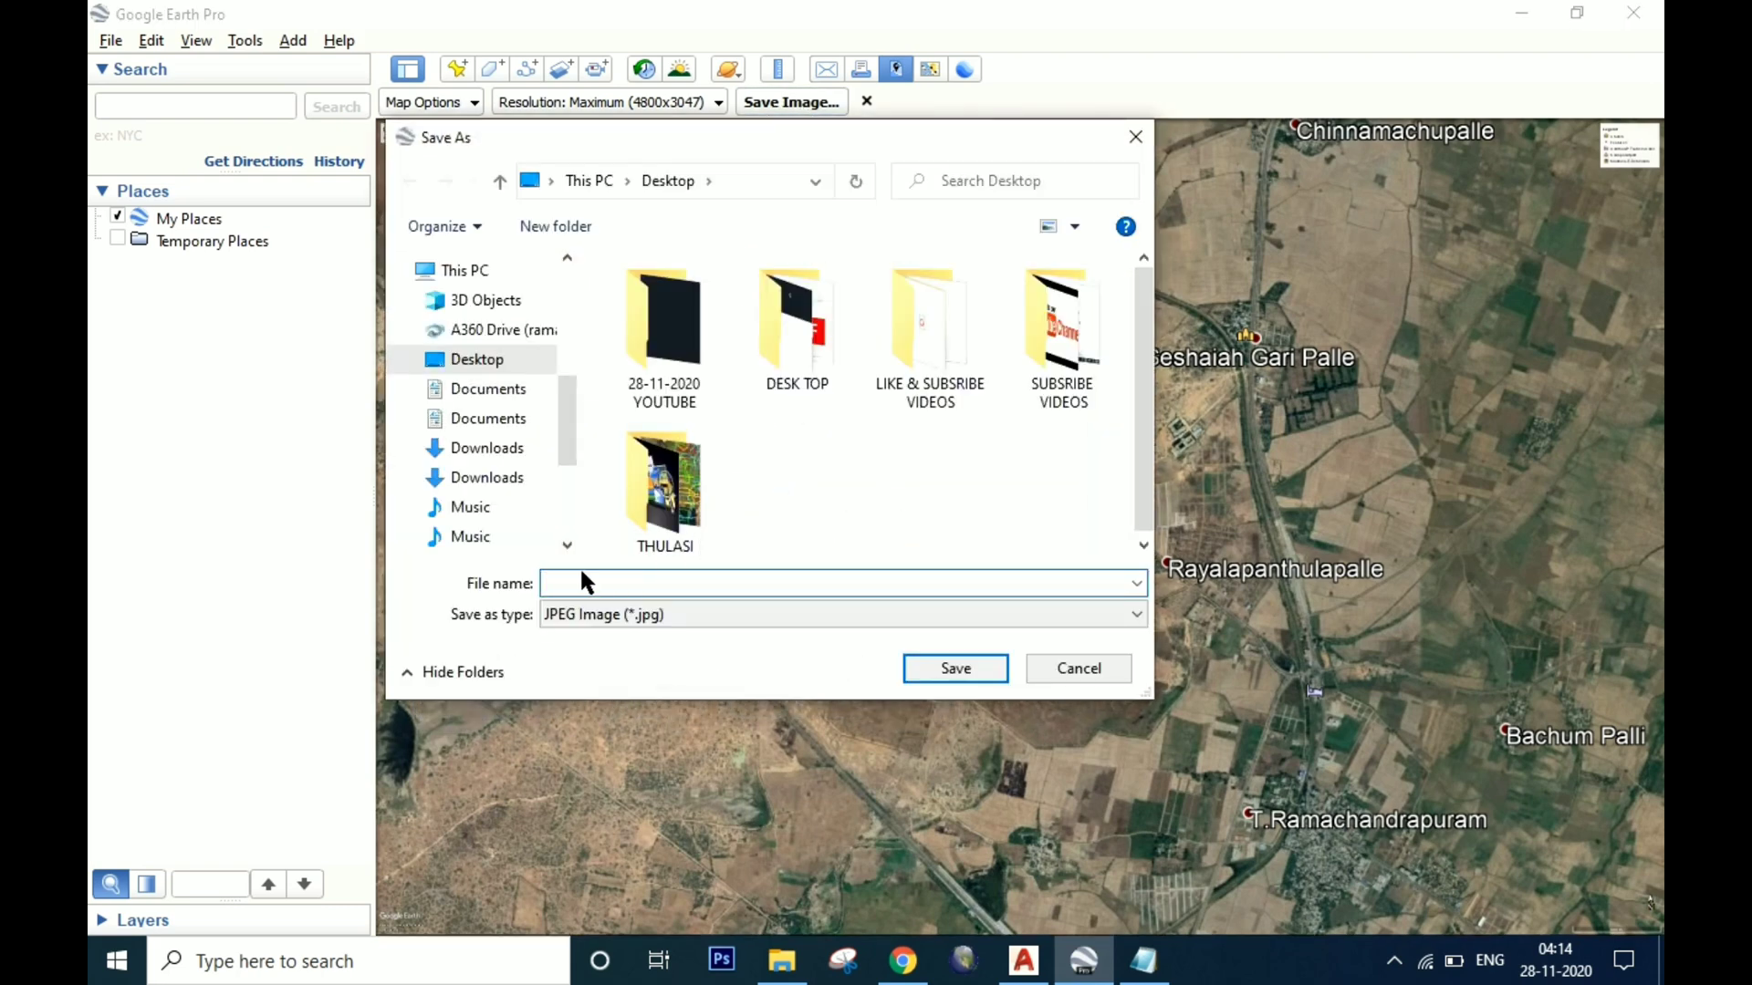
pyautogui.click(636, 617)
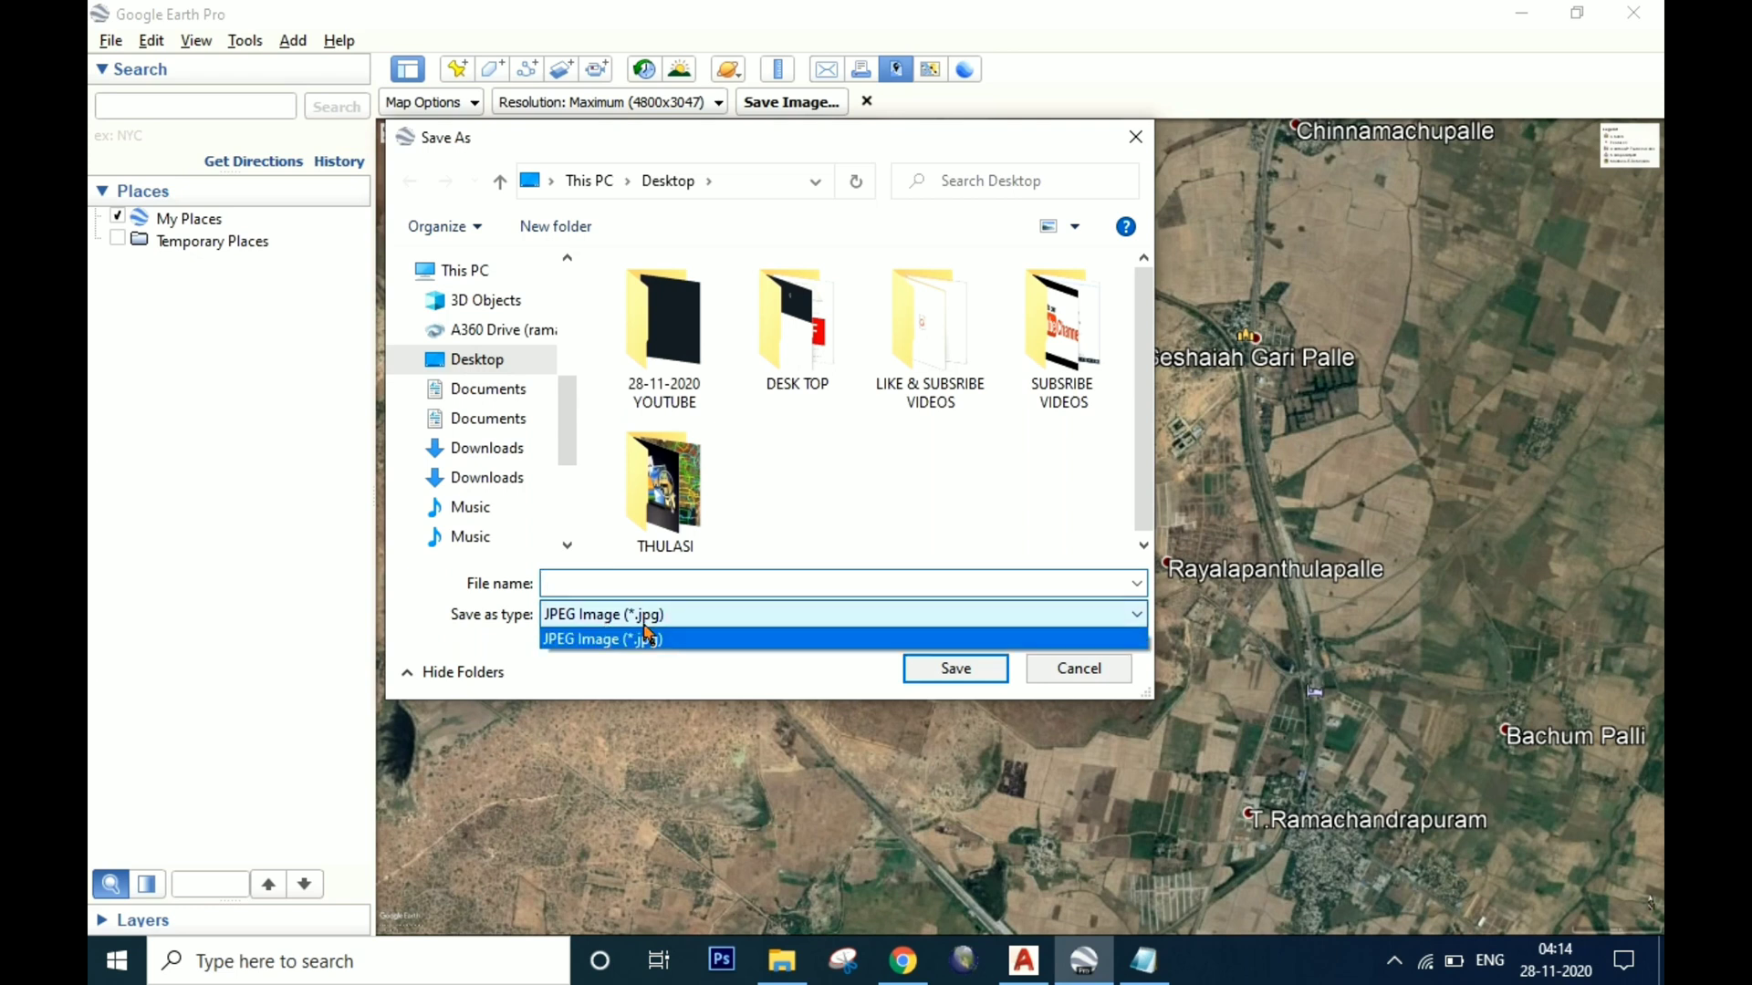
pyautogui.click(687, 638)
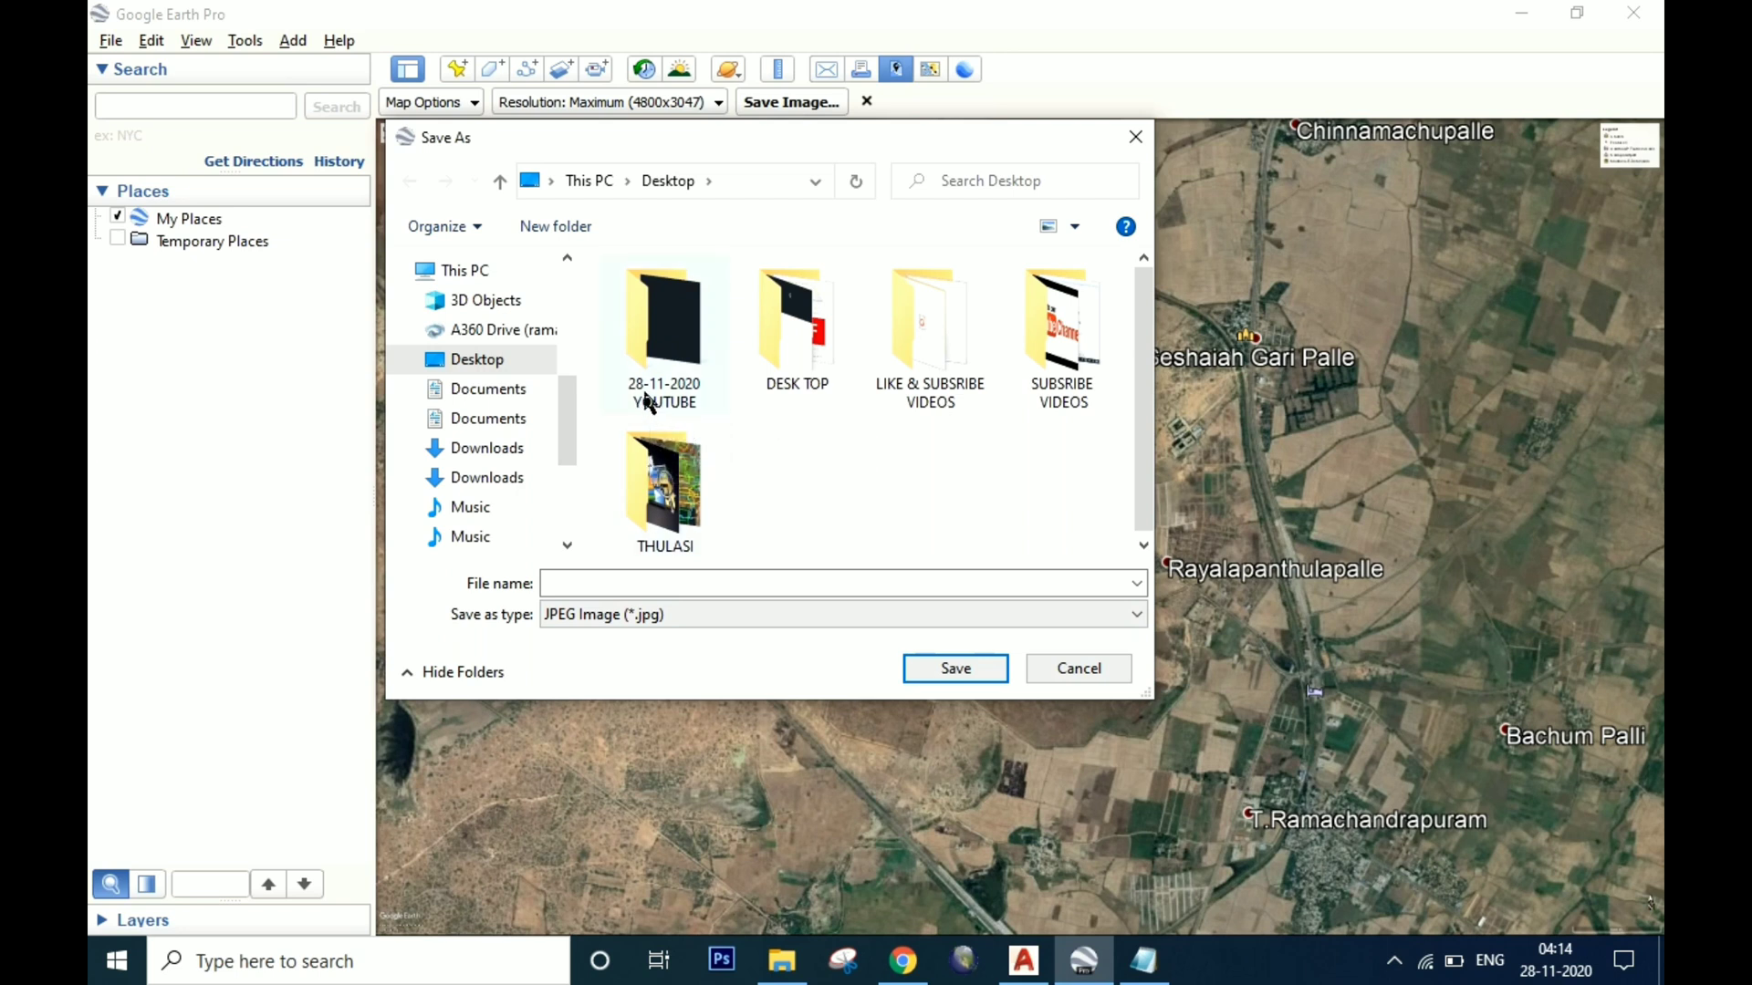
pyautogui.doubleClick(682, 389)
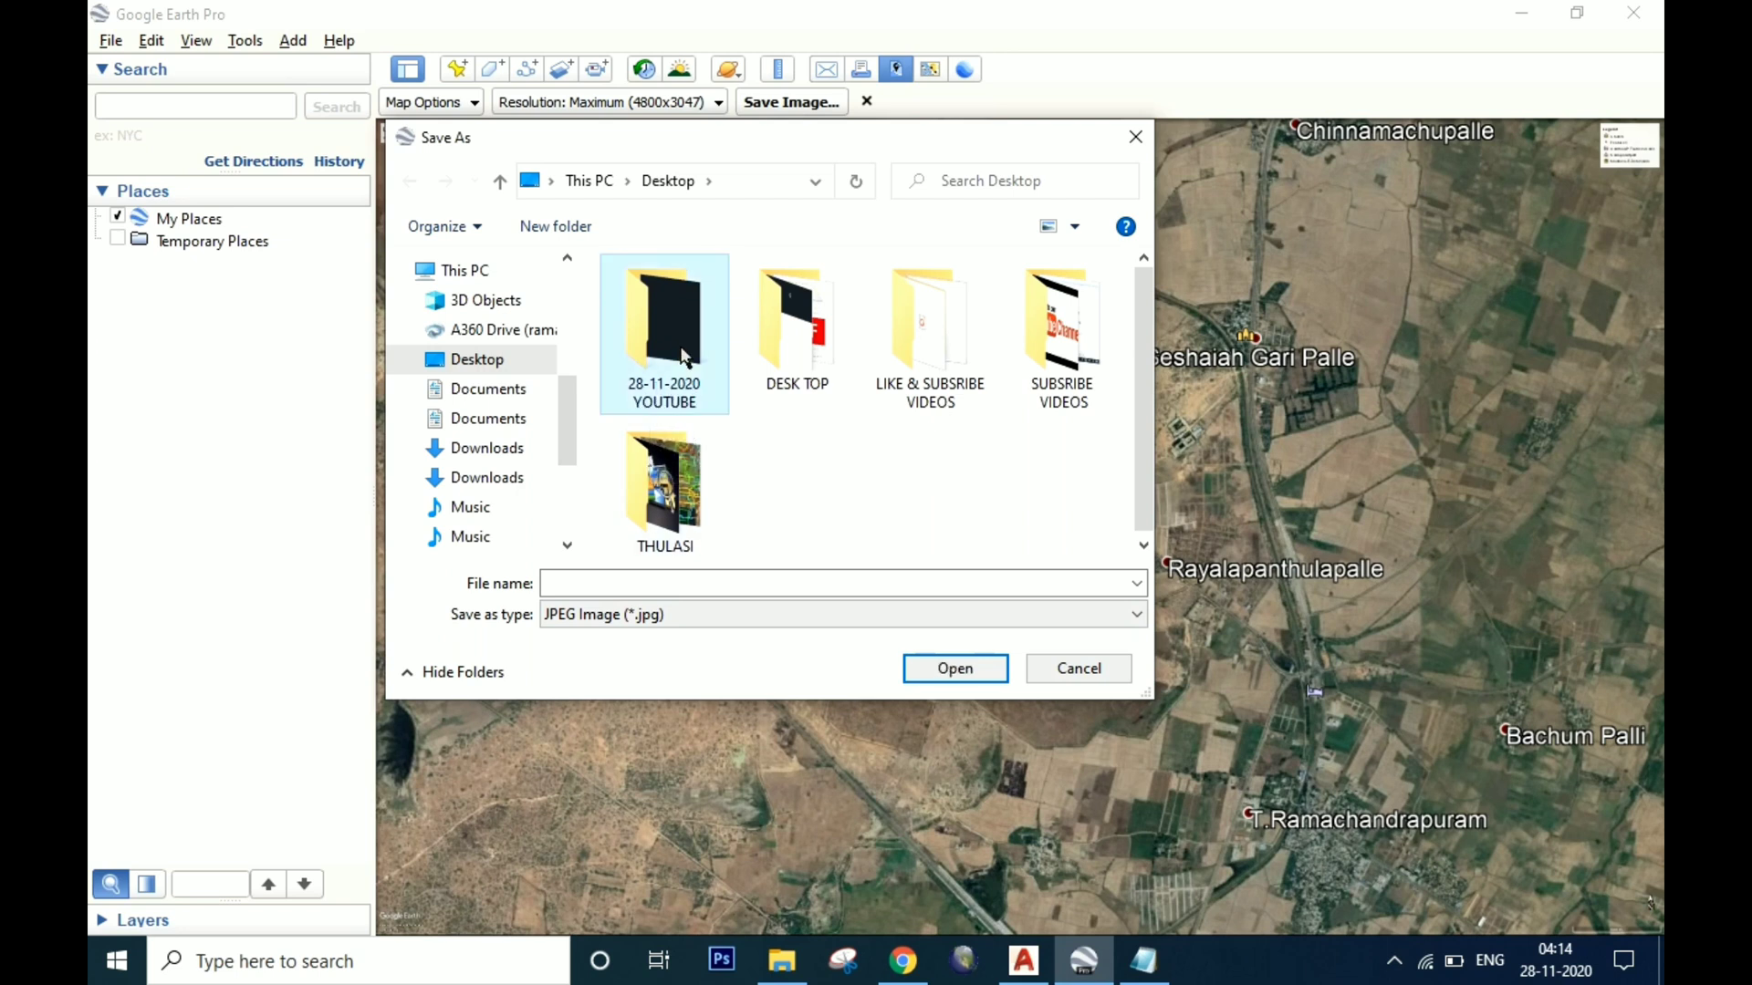
# - Name the map image 28-11-2020 YOUTUBE and save it
pyautogui.click(743, 585)
pyautogui.write('28-')
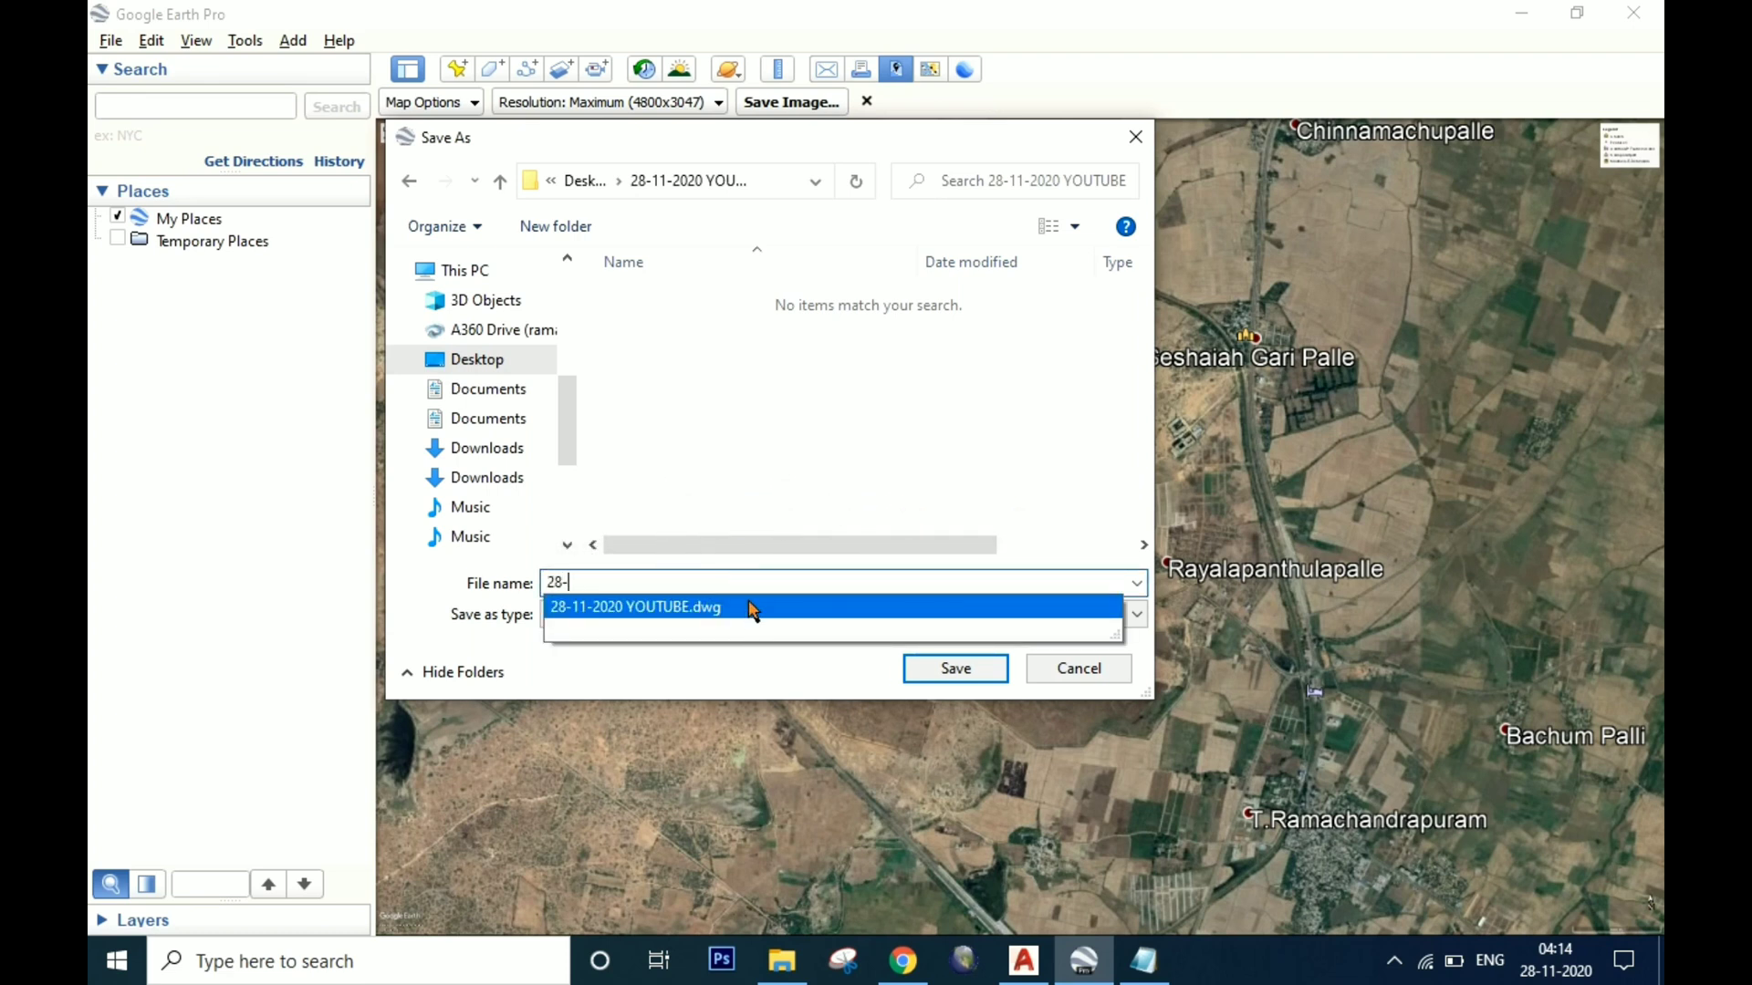
pyautogui.click(750, 608)
pyautogui.click(741, 587)
pyautogui.press('BackSpace')
pyautogui.press('BackSpace')
pyautogui.click(885, 480)
pyautogui.click(938, 663)
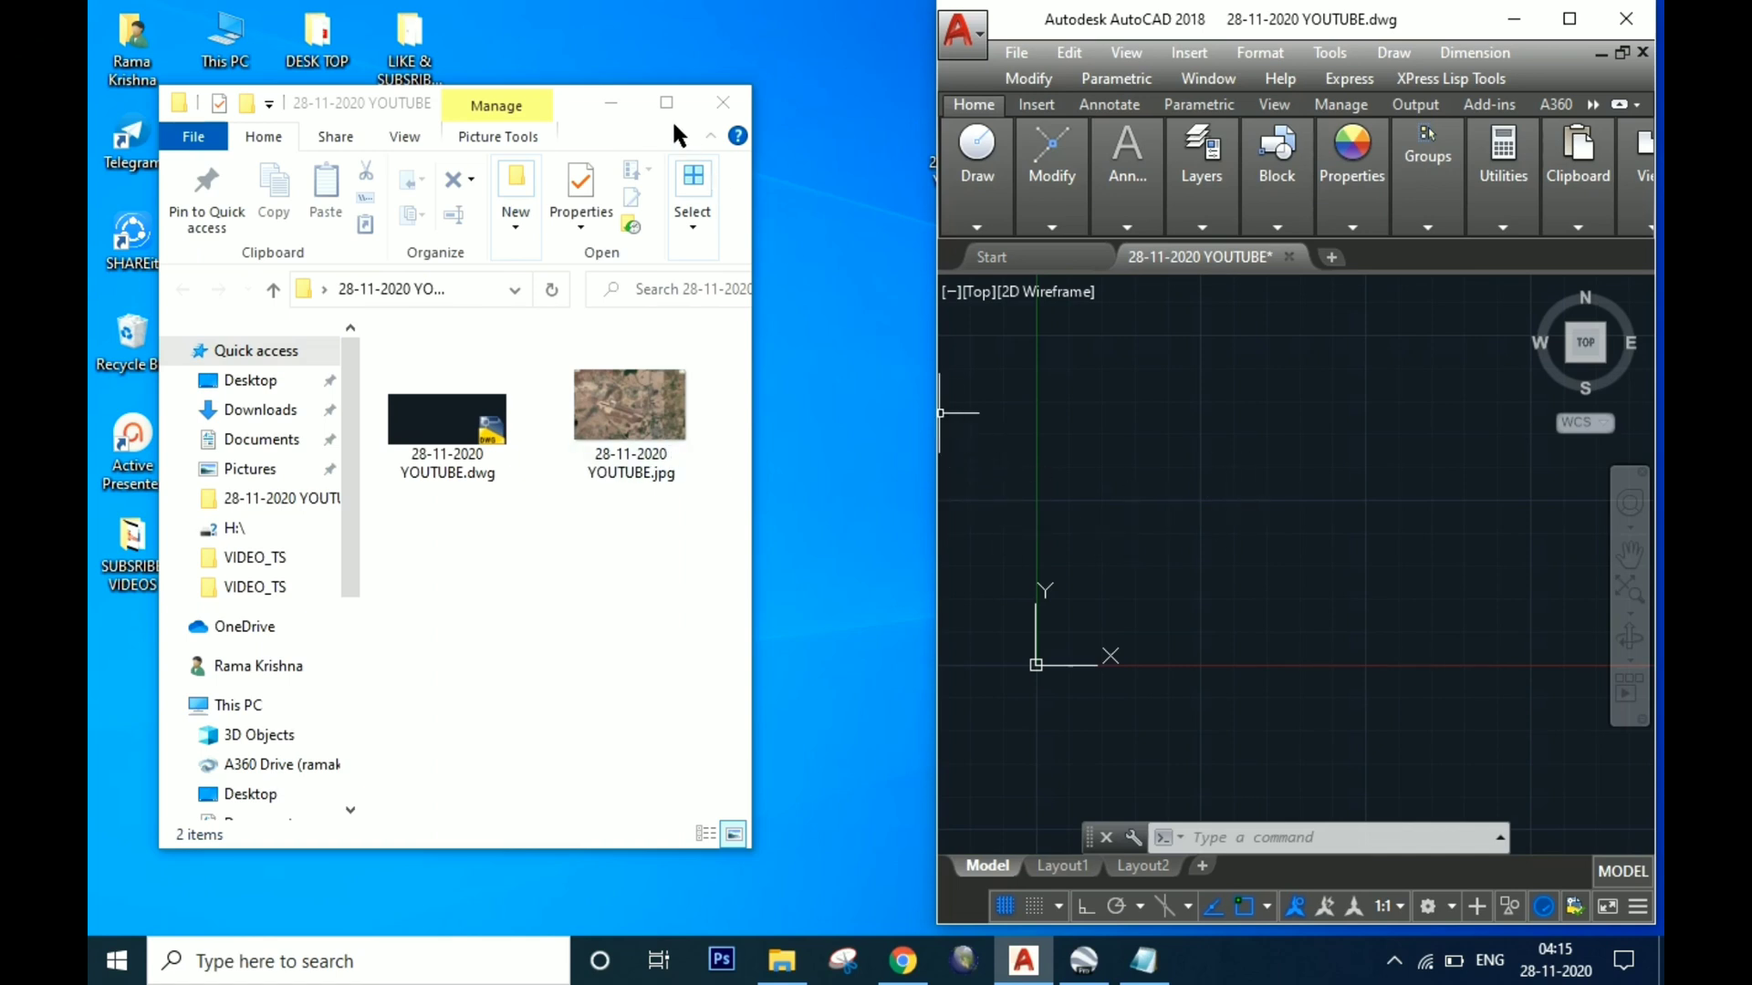
# - Put the folder window away and switch to AutoCAD with the 28-11-2020 YOUTUBE.dwg drawing maximized
pyautogui.click(628, 101)
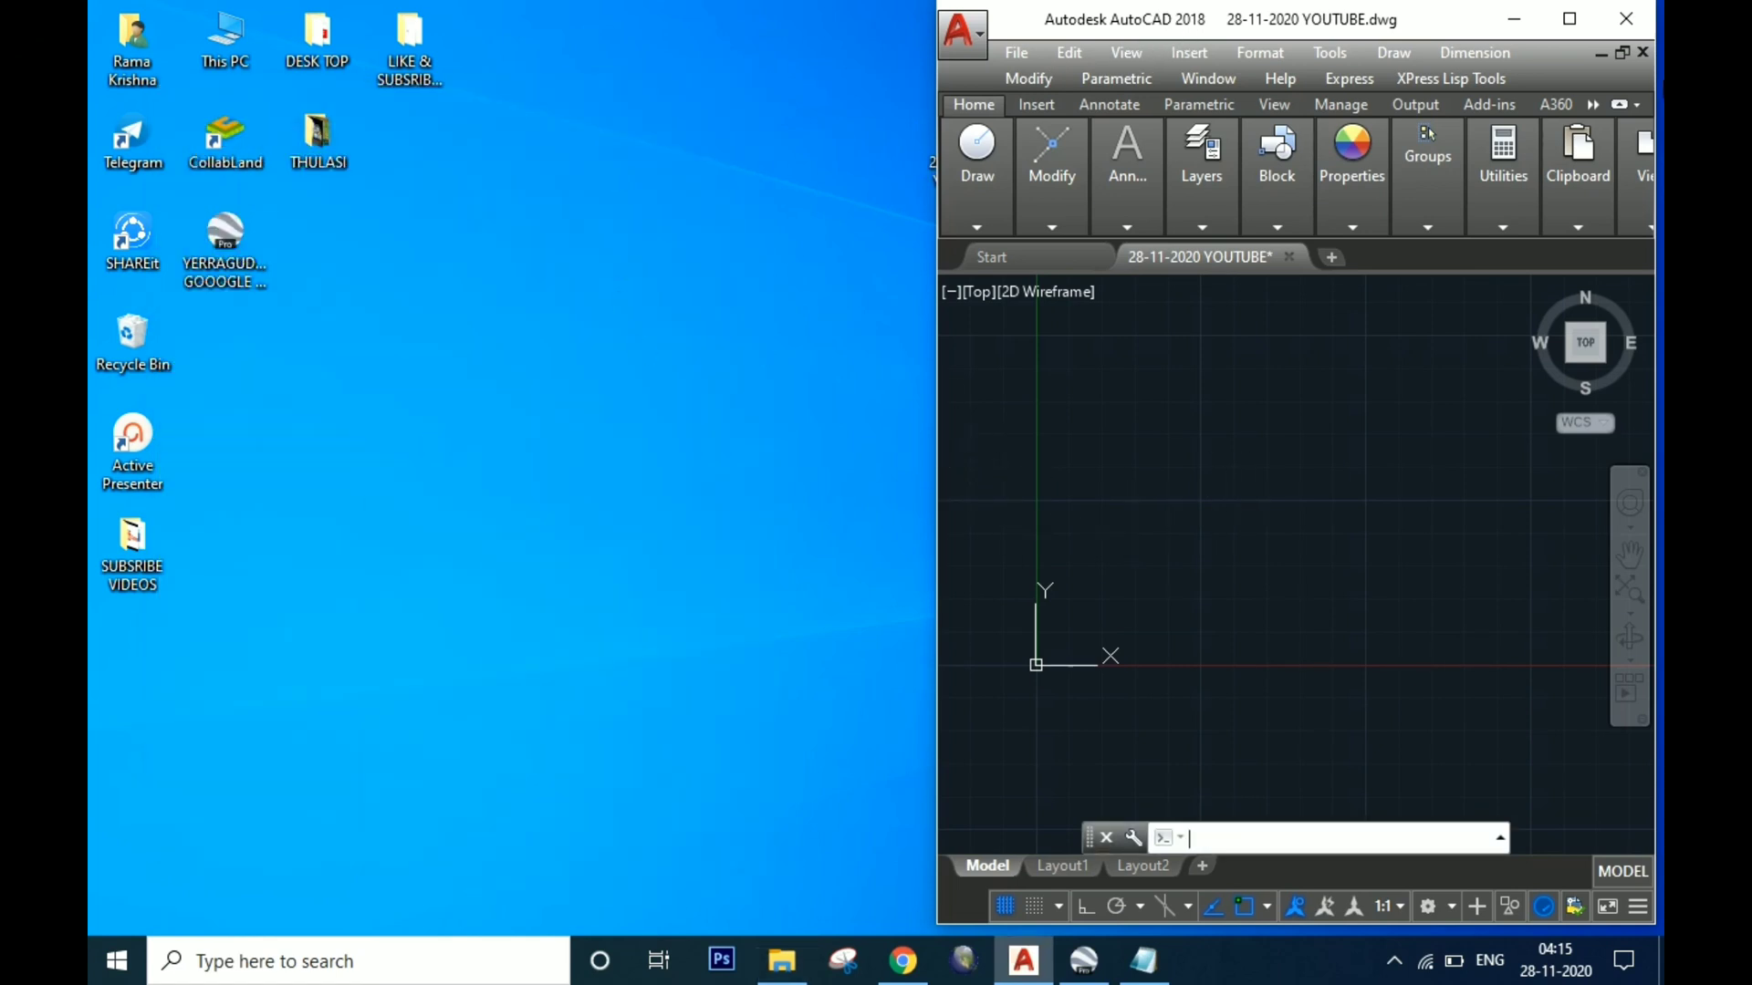
pyautogui.click(1514, 18)
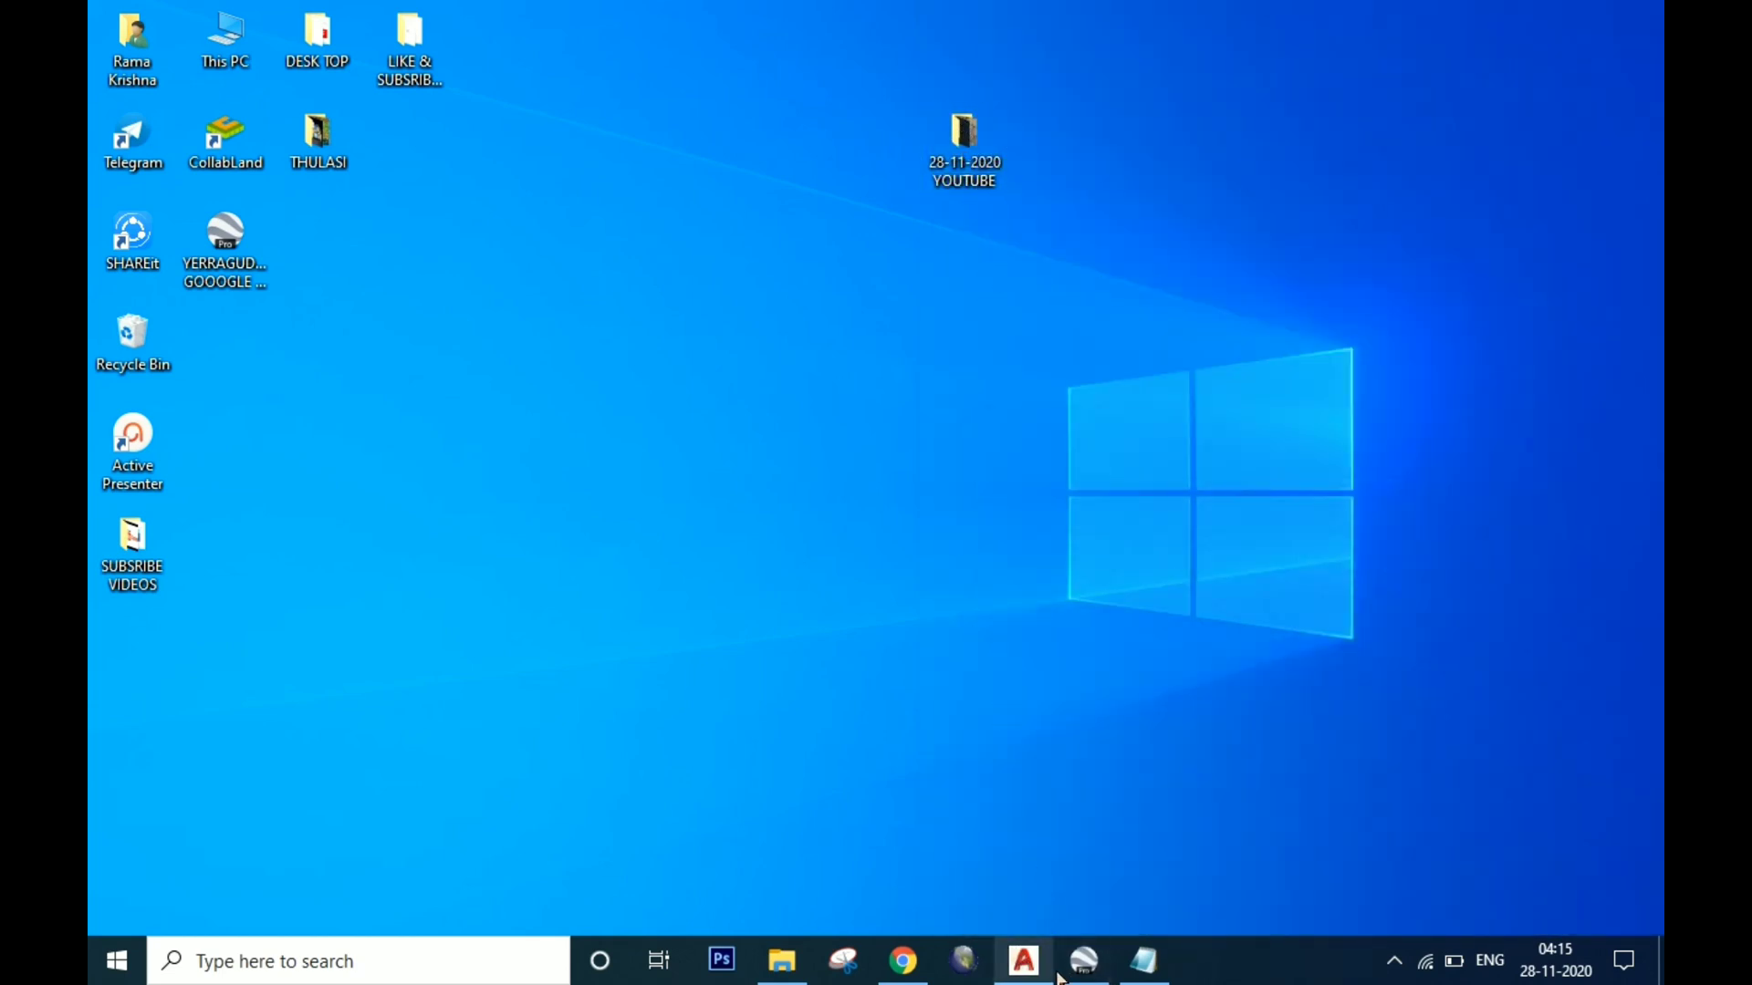
pyautogui.click(1022, 962)
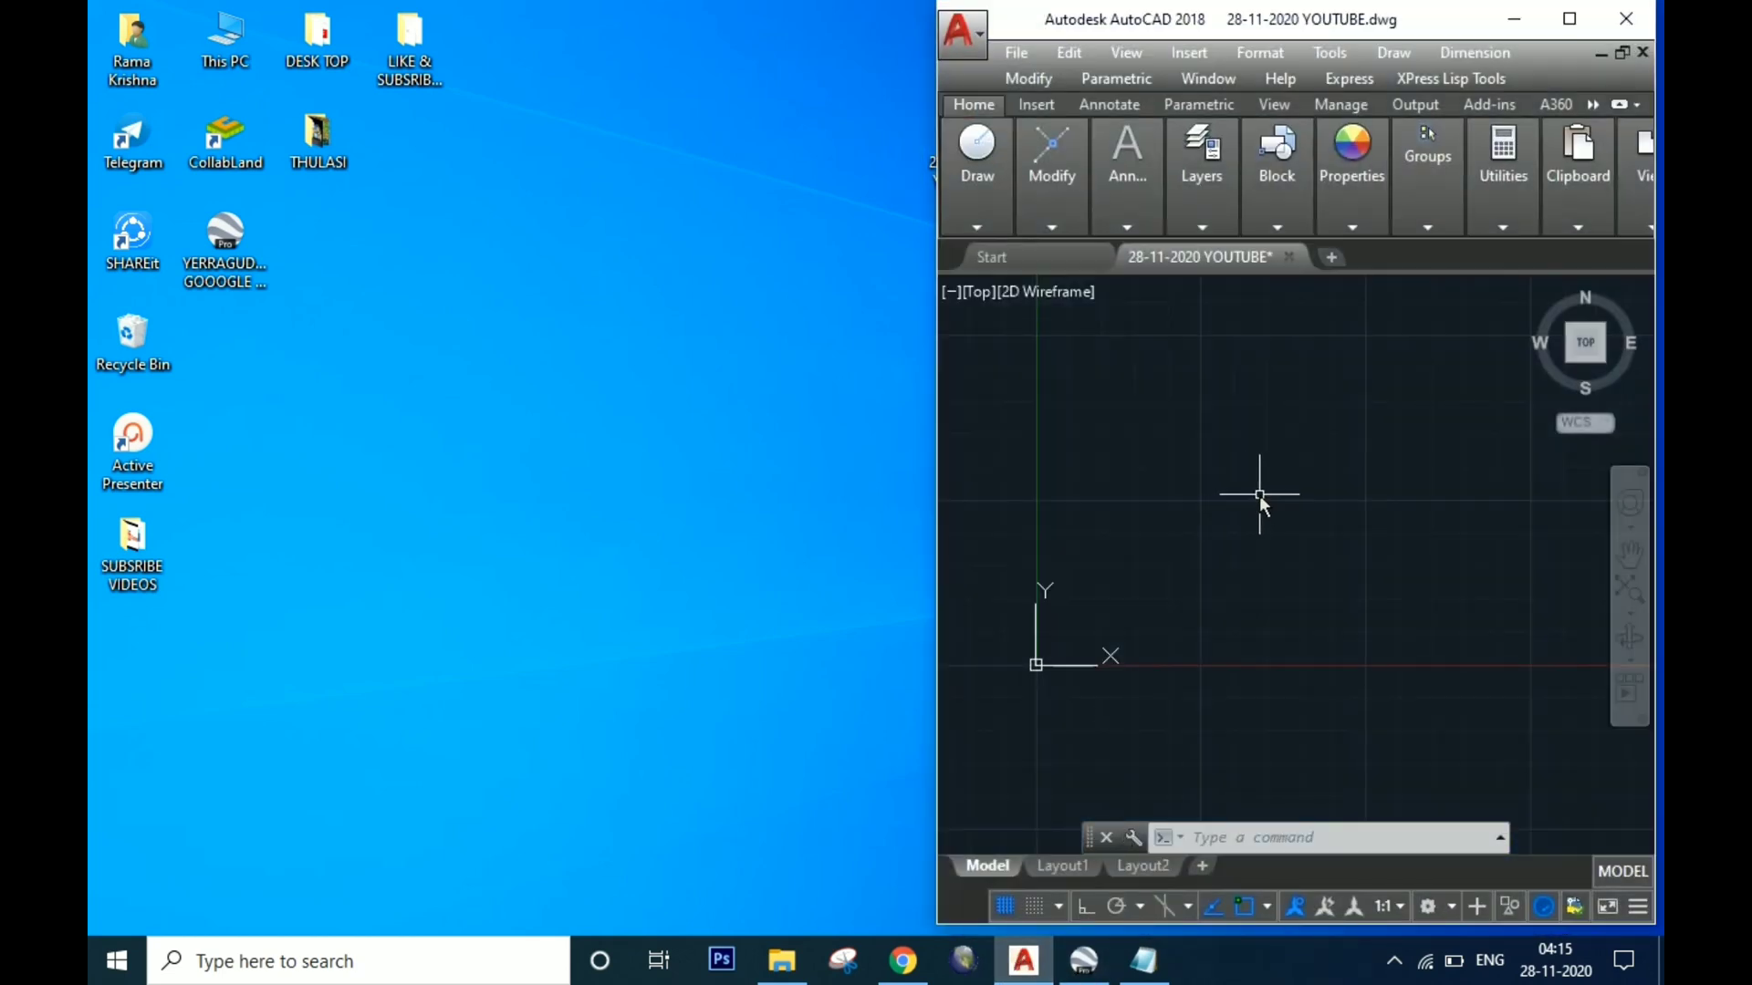
pyautogui.click(1570, 18)
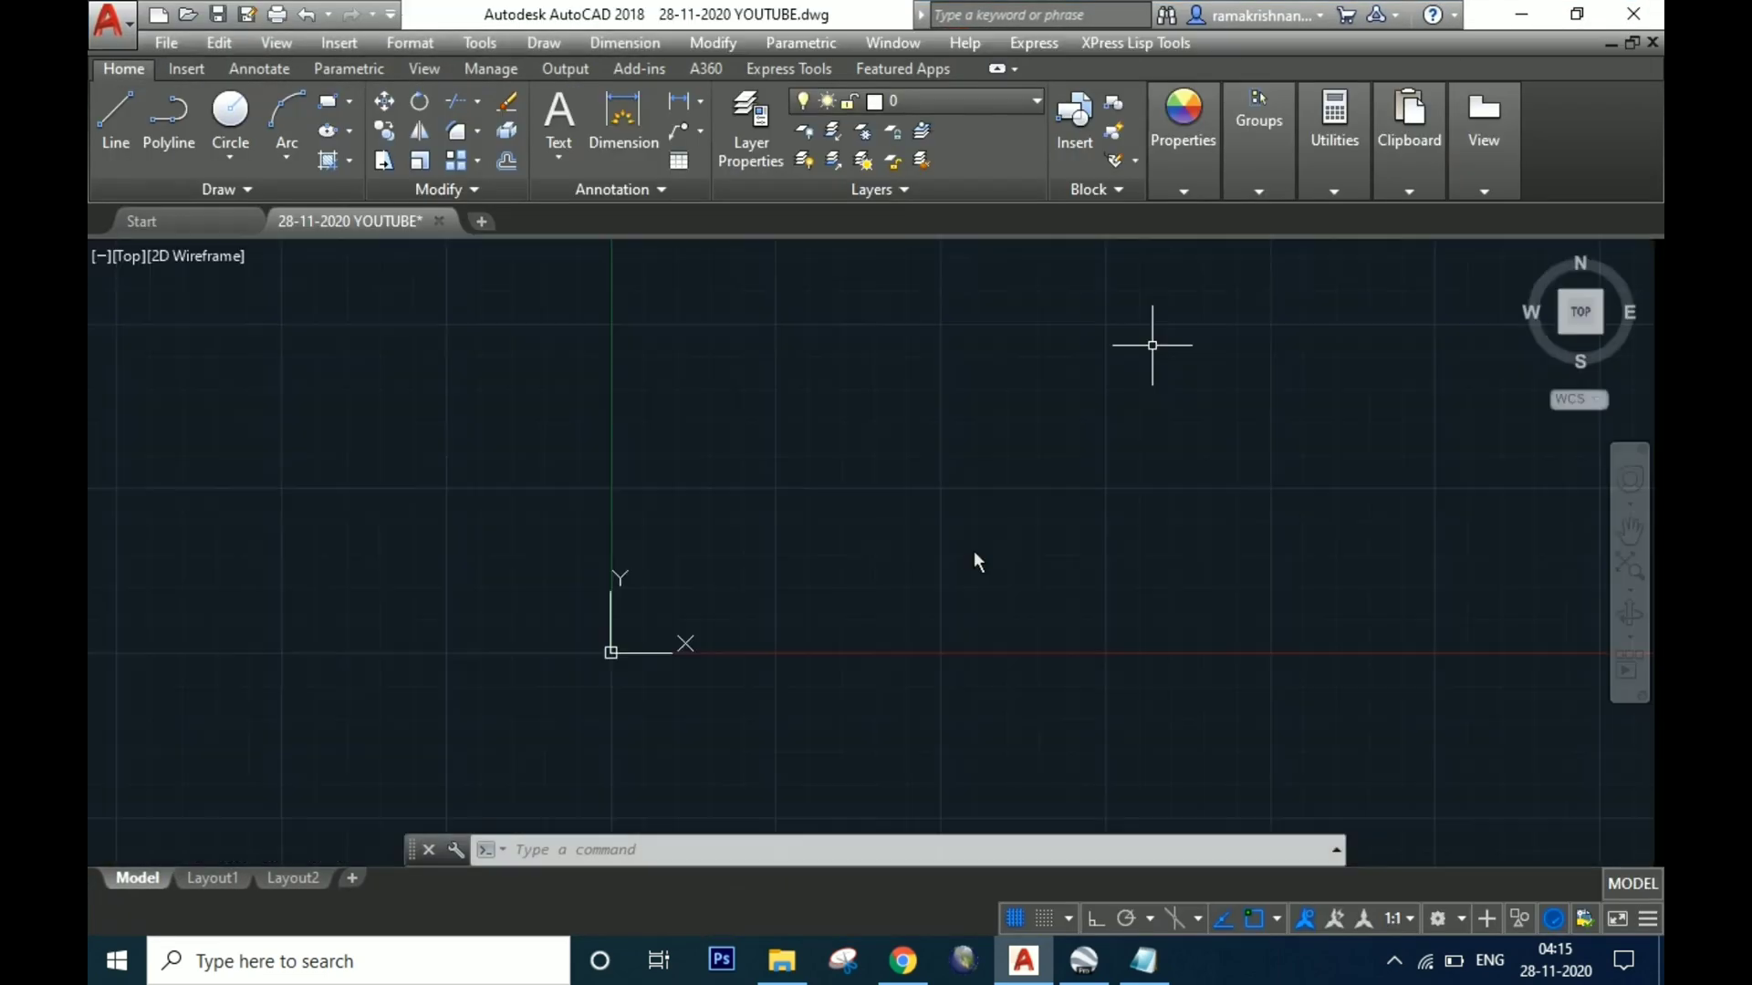
# - Attach 28-11-2020 YOUTUBE.jpg with a relative path, inserting it above and to the right of the origin at scale factor 1
pyautogui.scroll(-5, 542, 710)
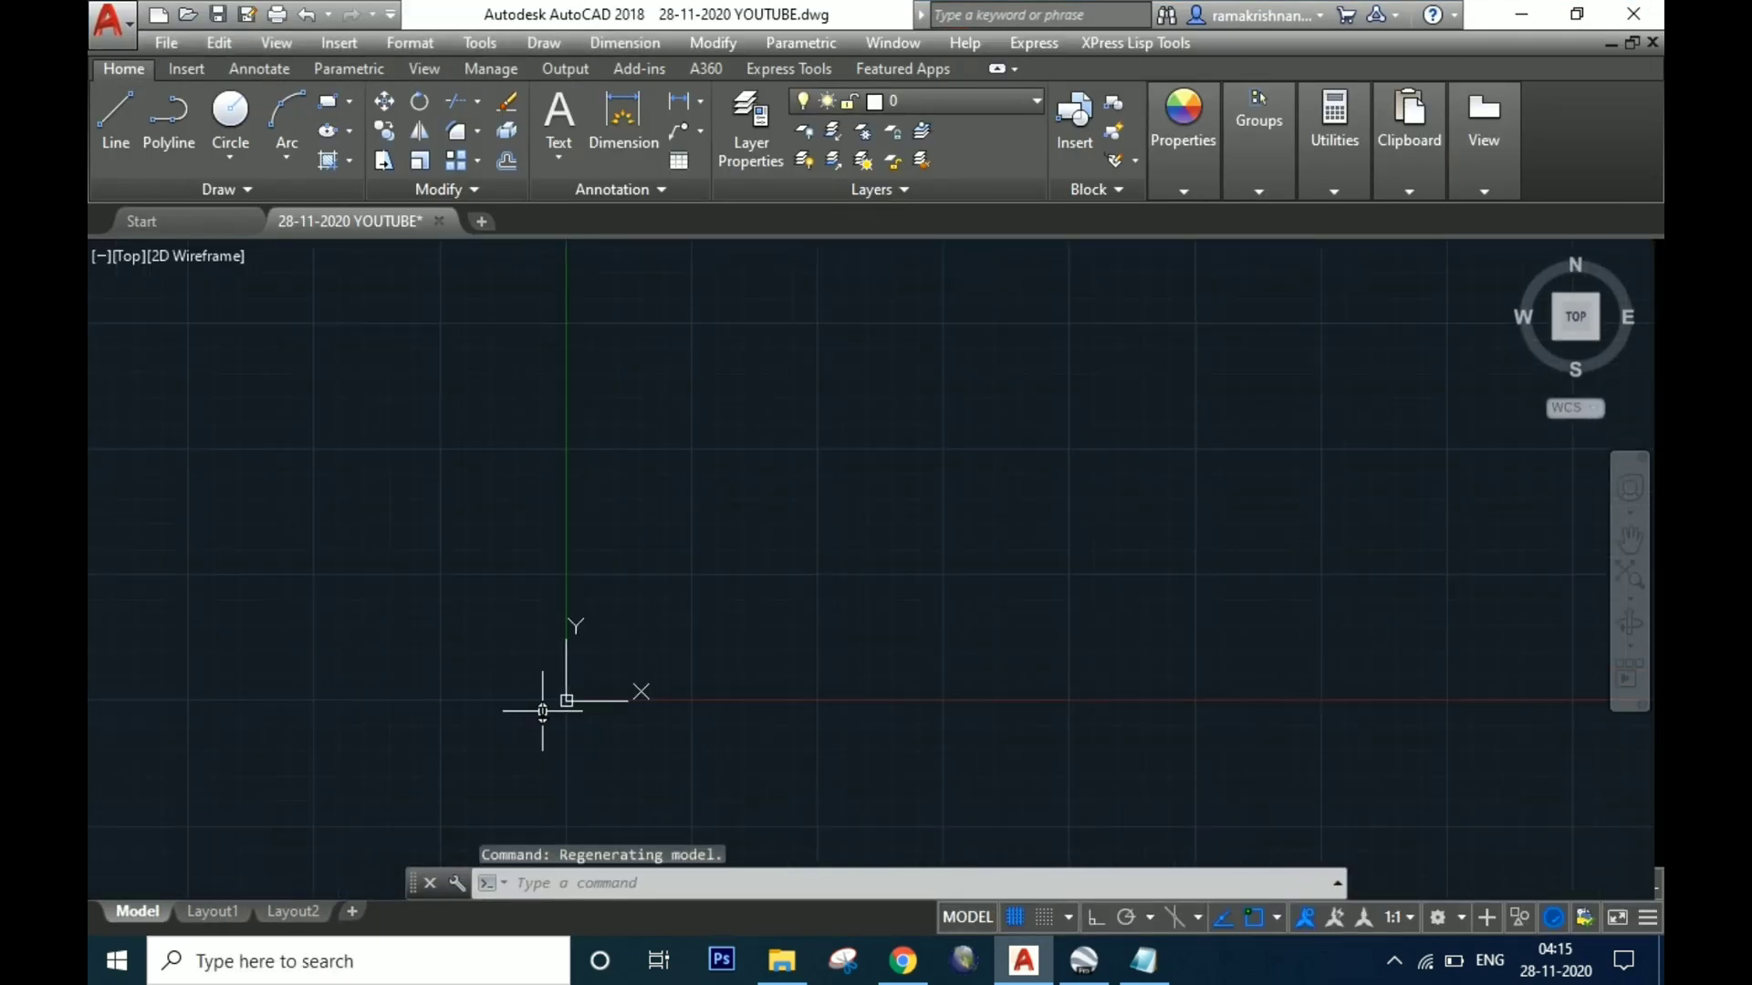
pyautogui.scroll(-2, 441, 751)
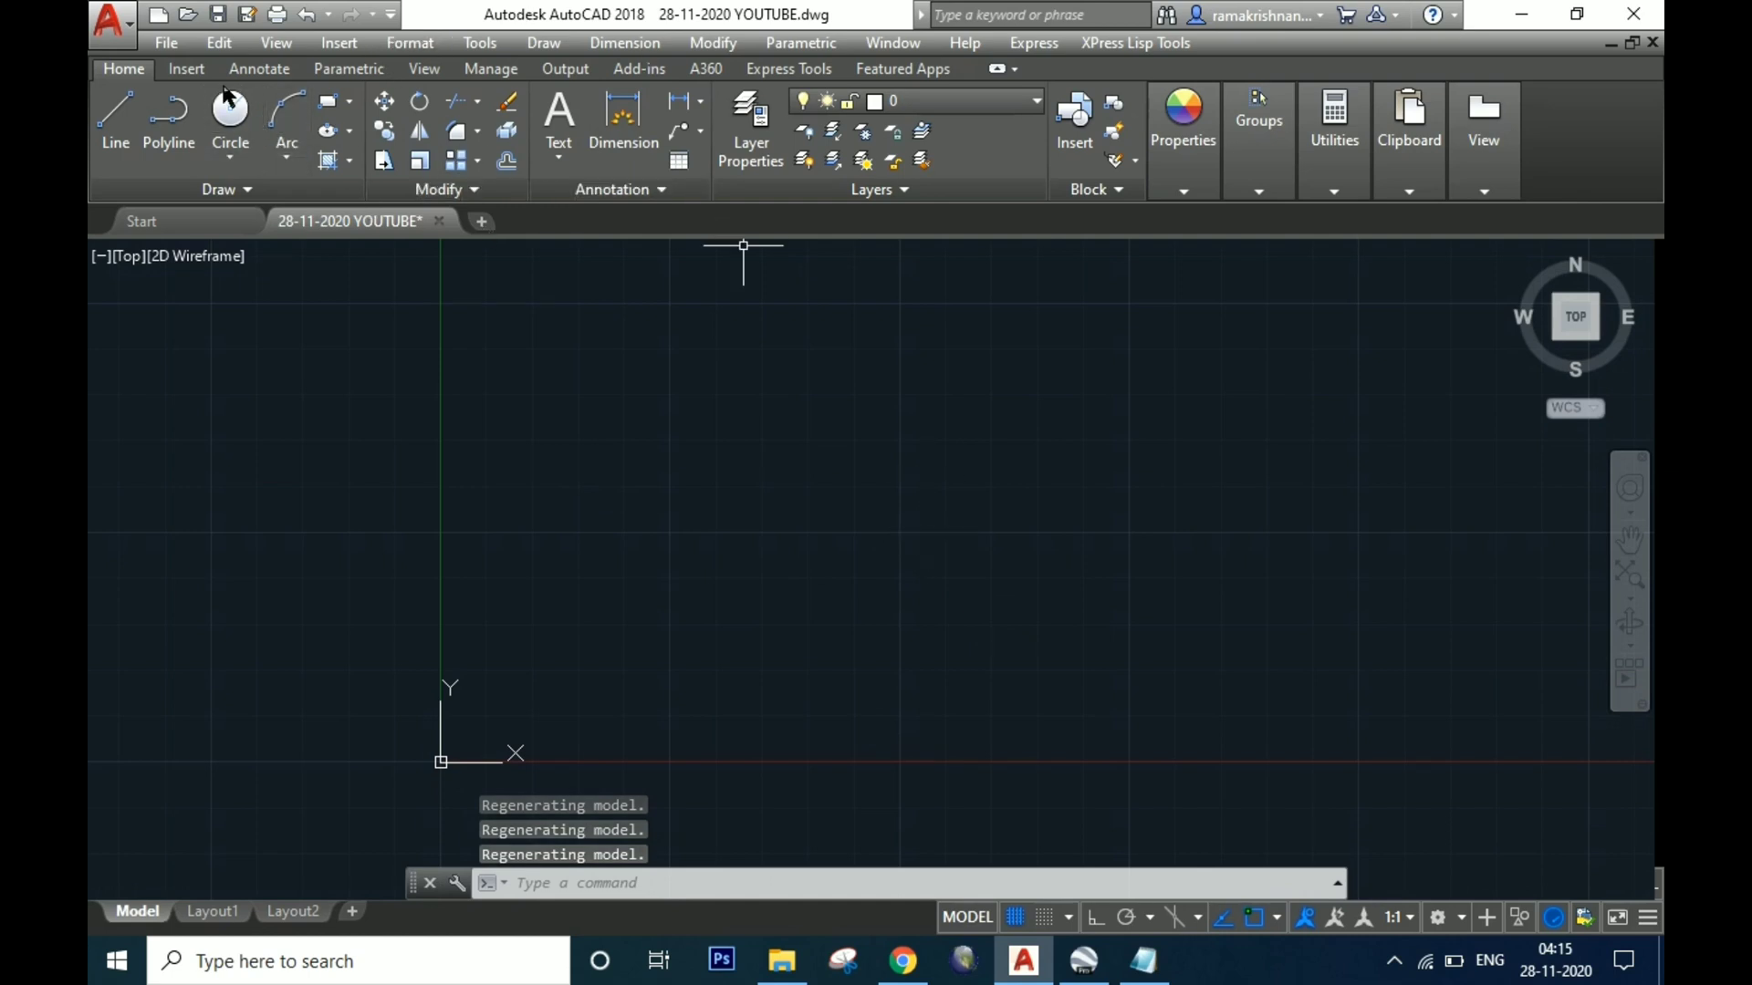
pyautogui.click(187, 70)
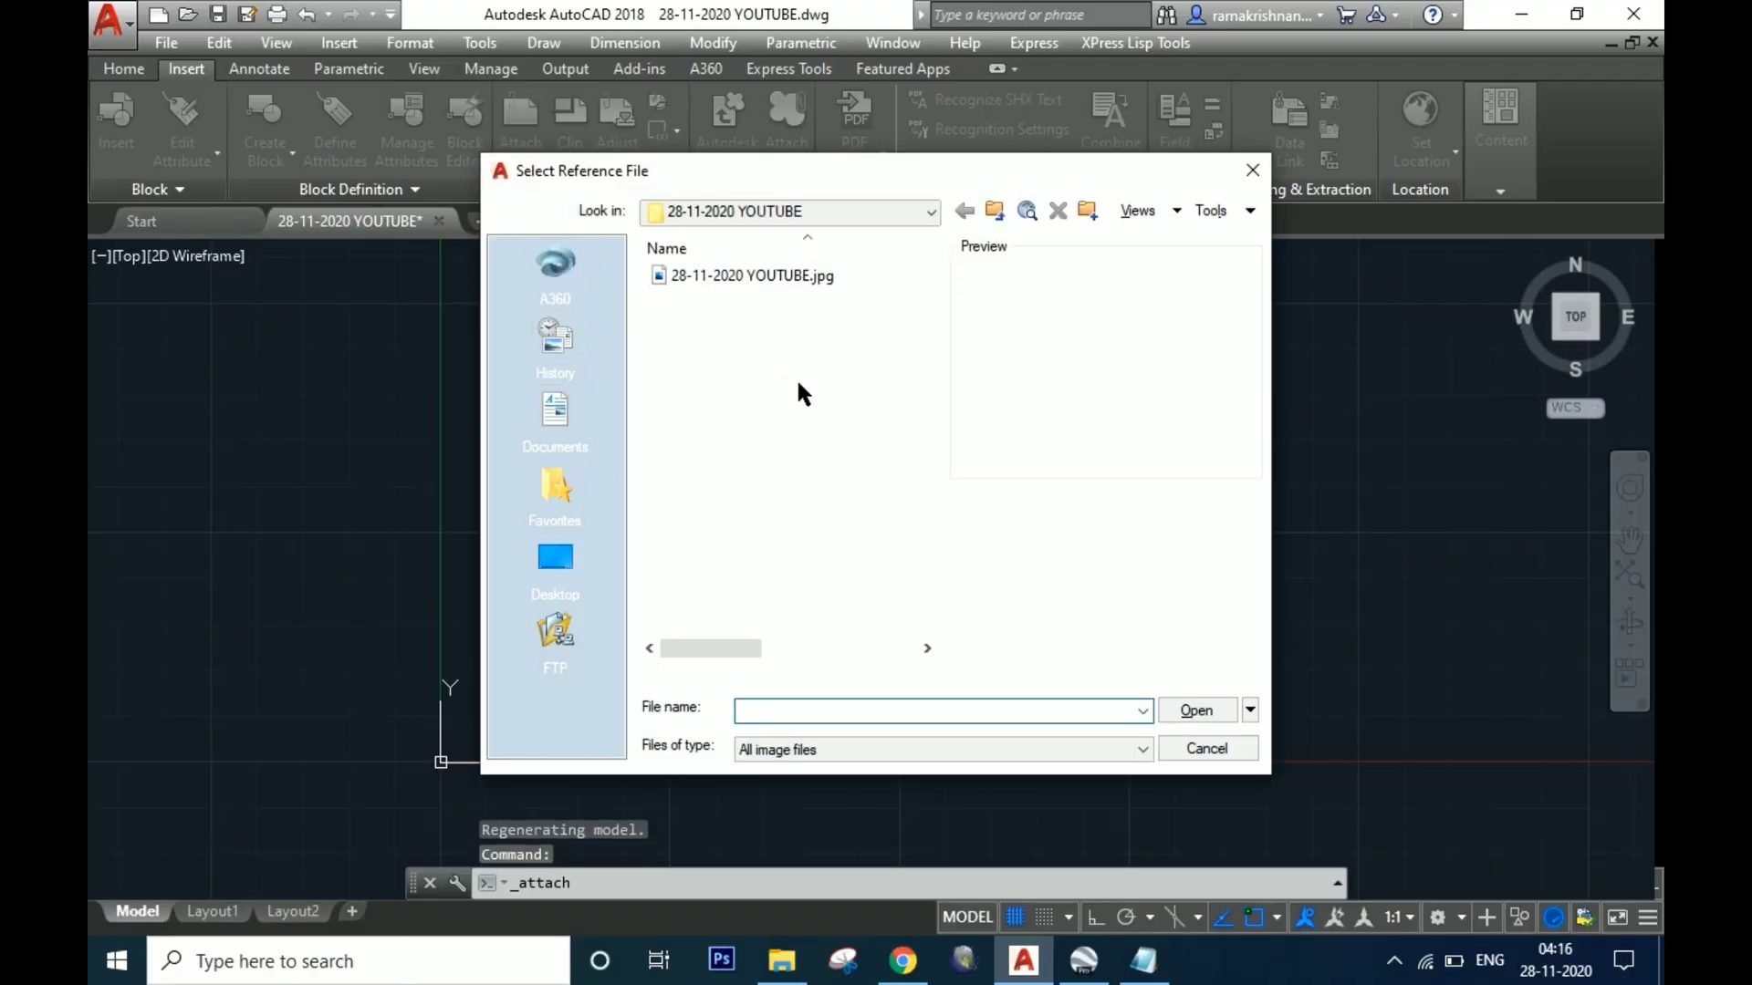
pyautogui.doubleClick(759, 273)
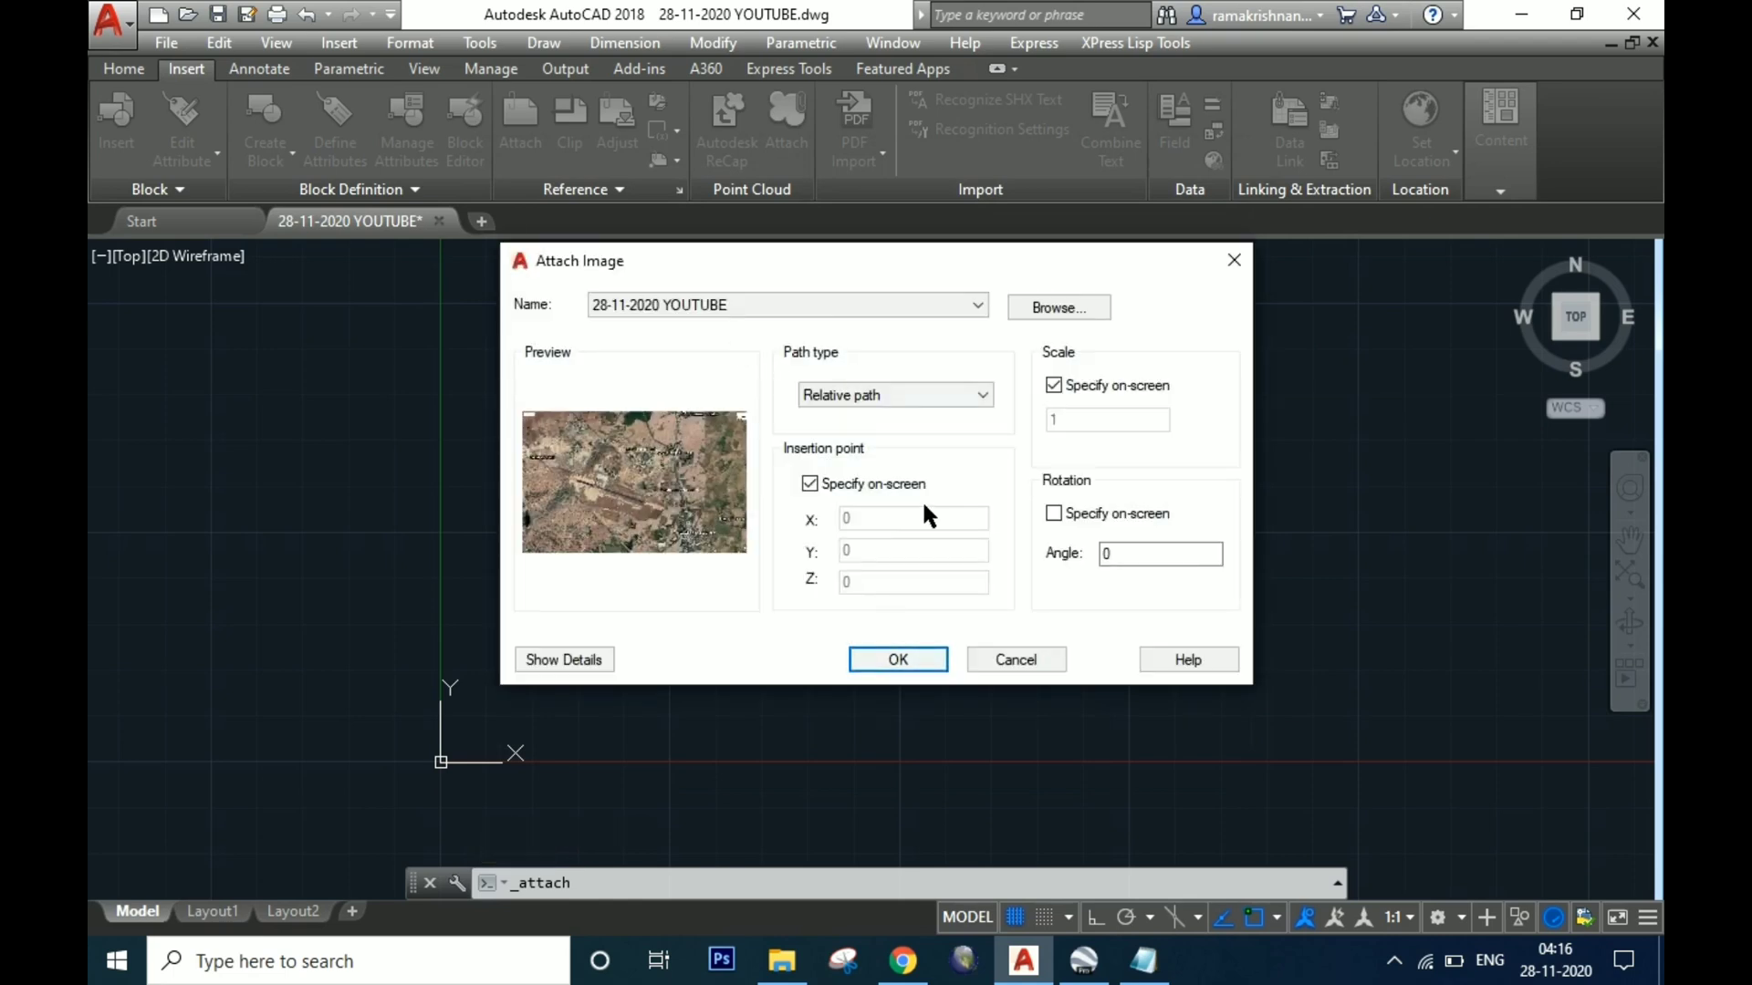
pyautogui.click(892, 661)
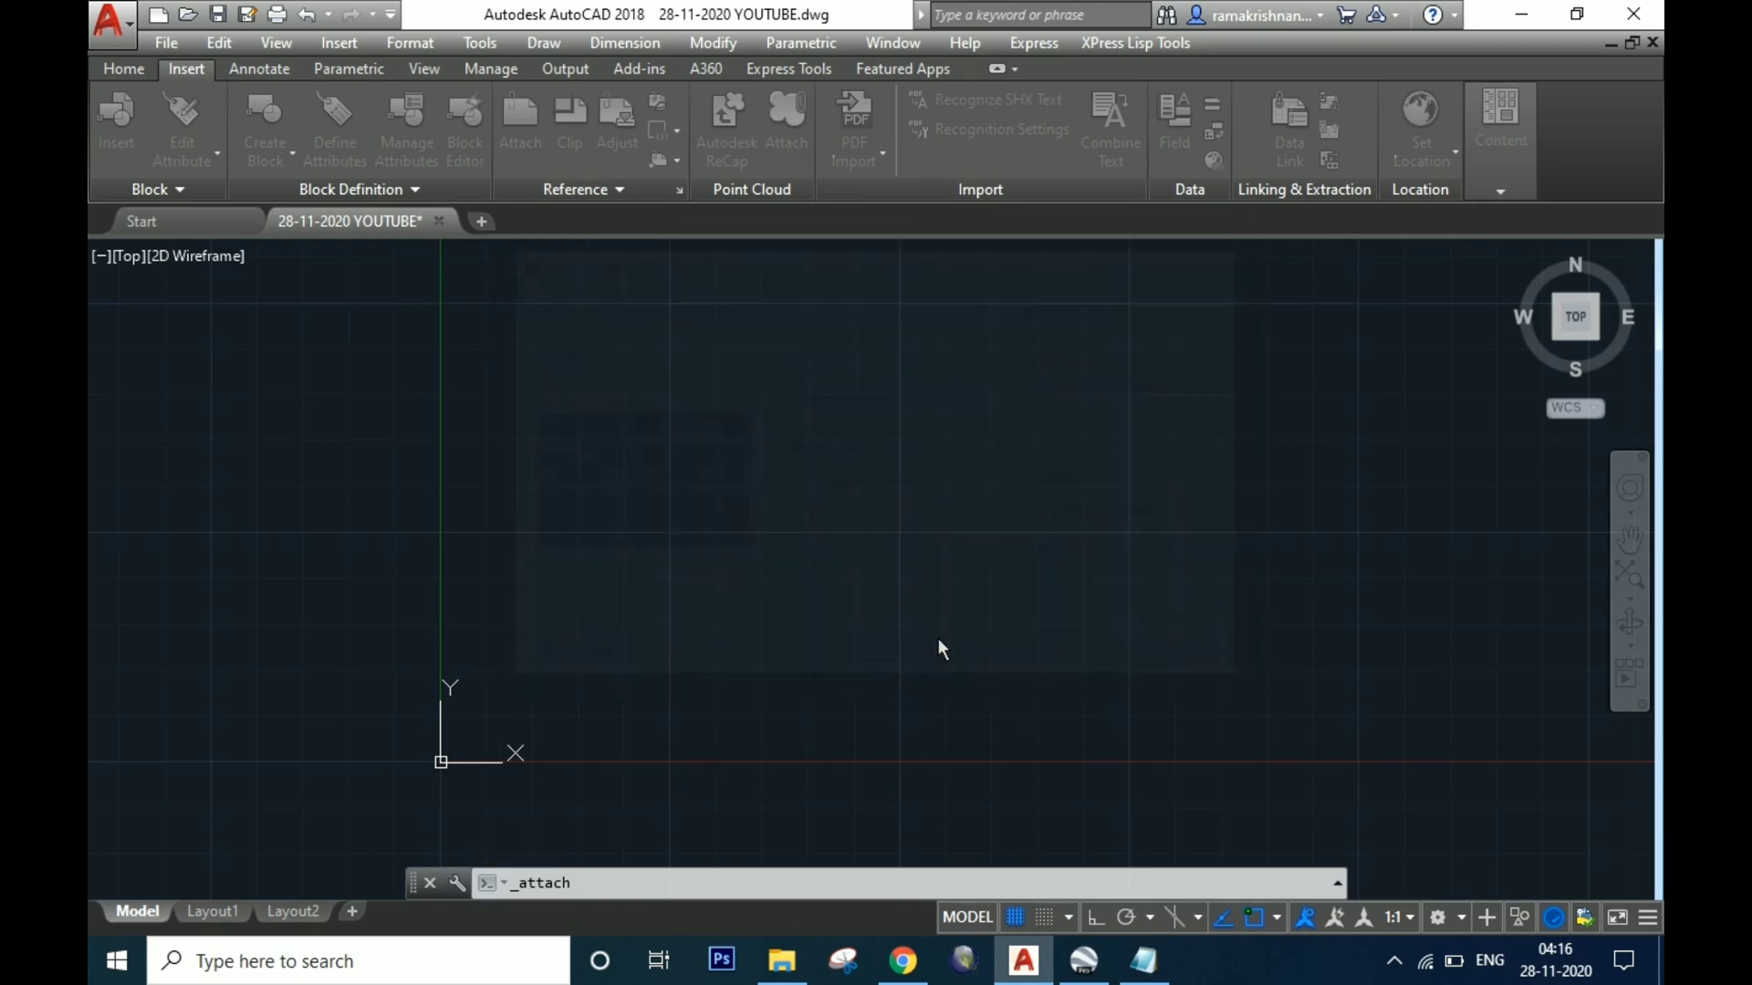
pyautogui.click(905, 496)
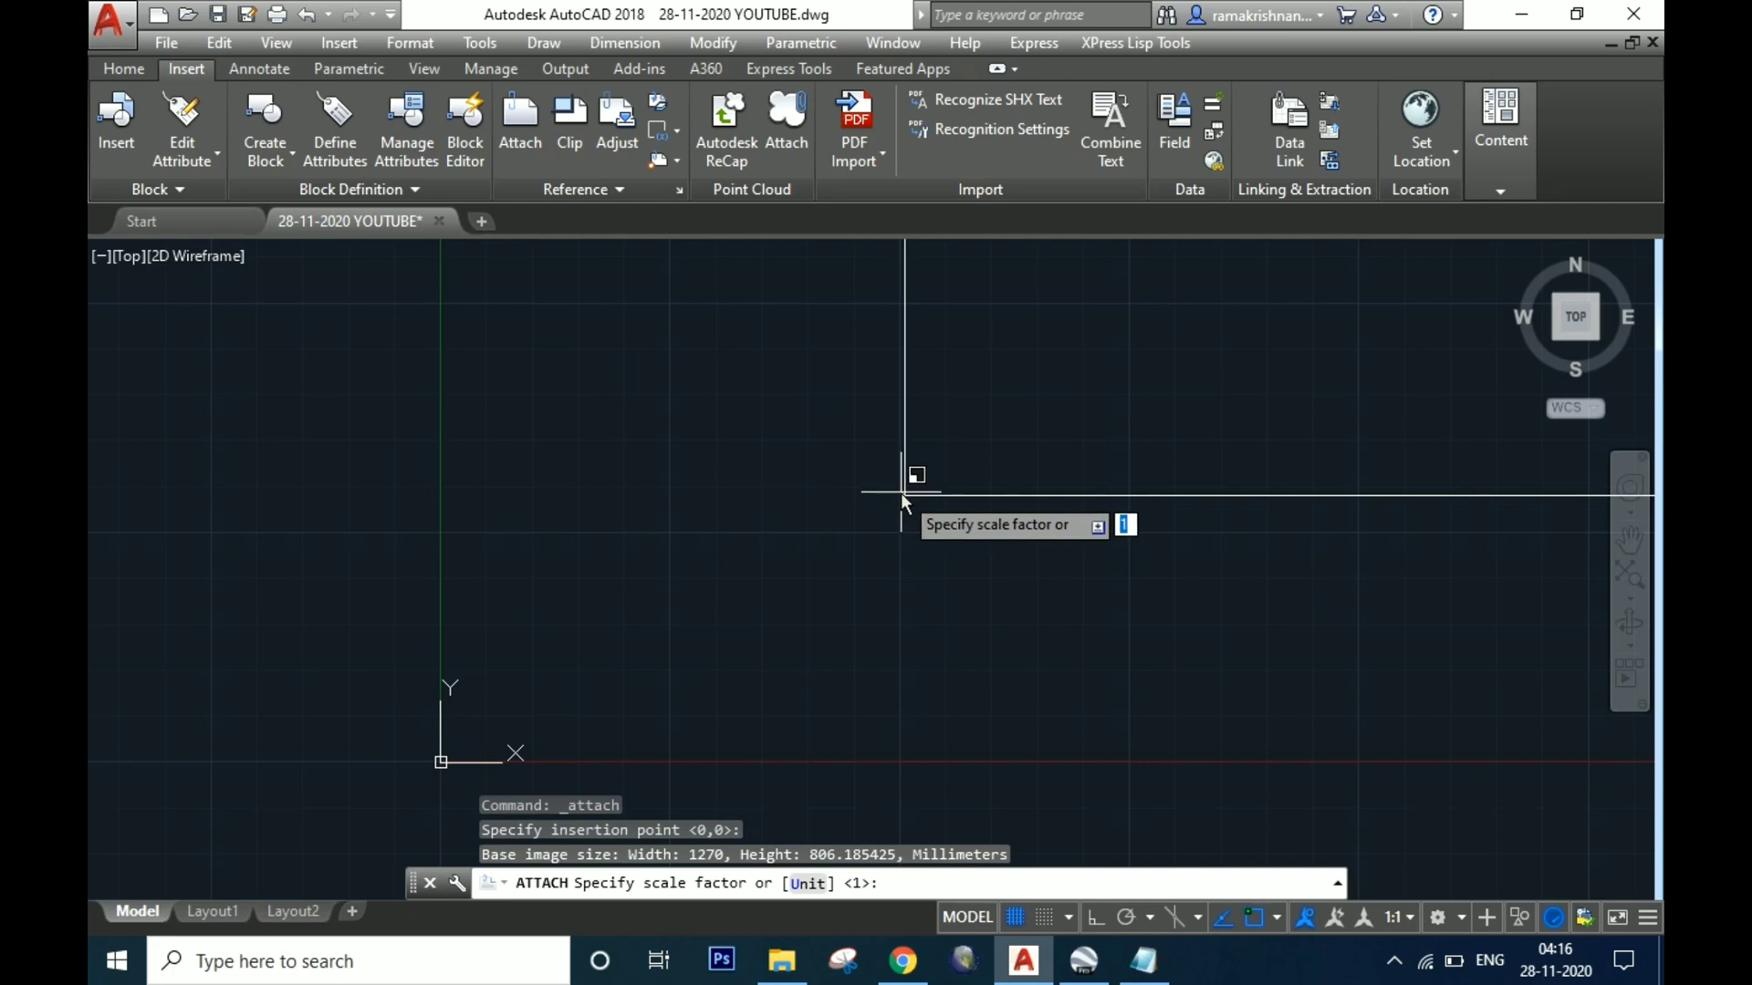
pyautogui.write('1')
pyautogui.press('Return')
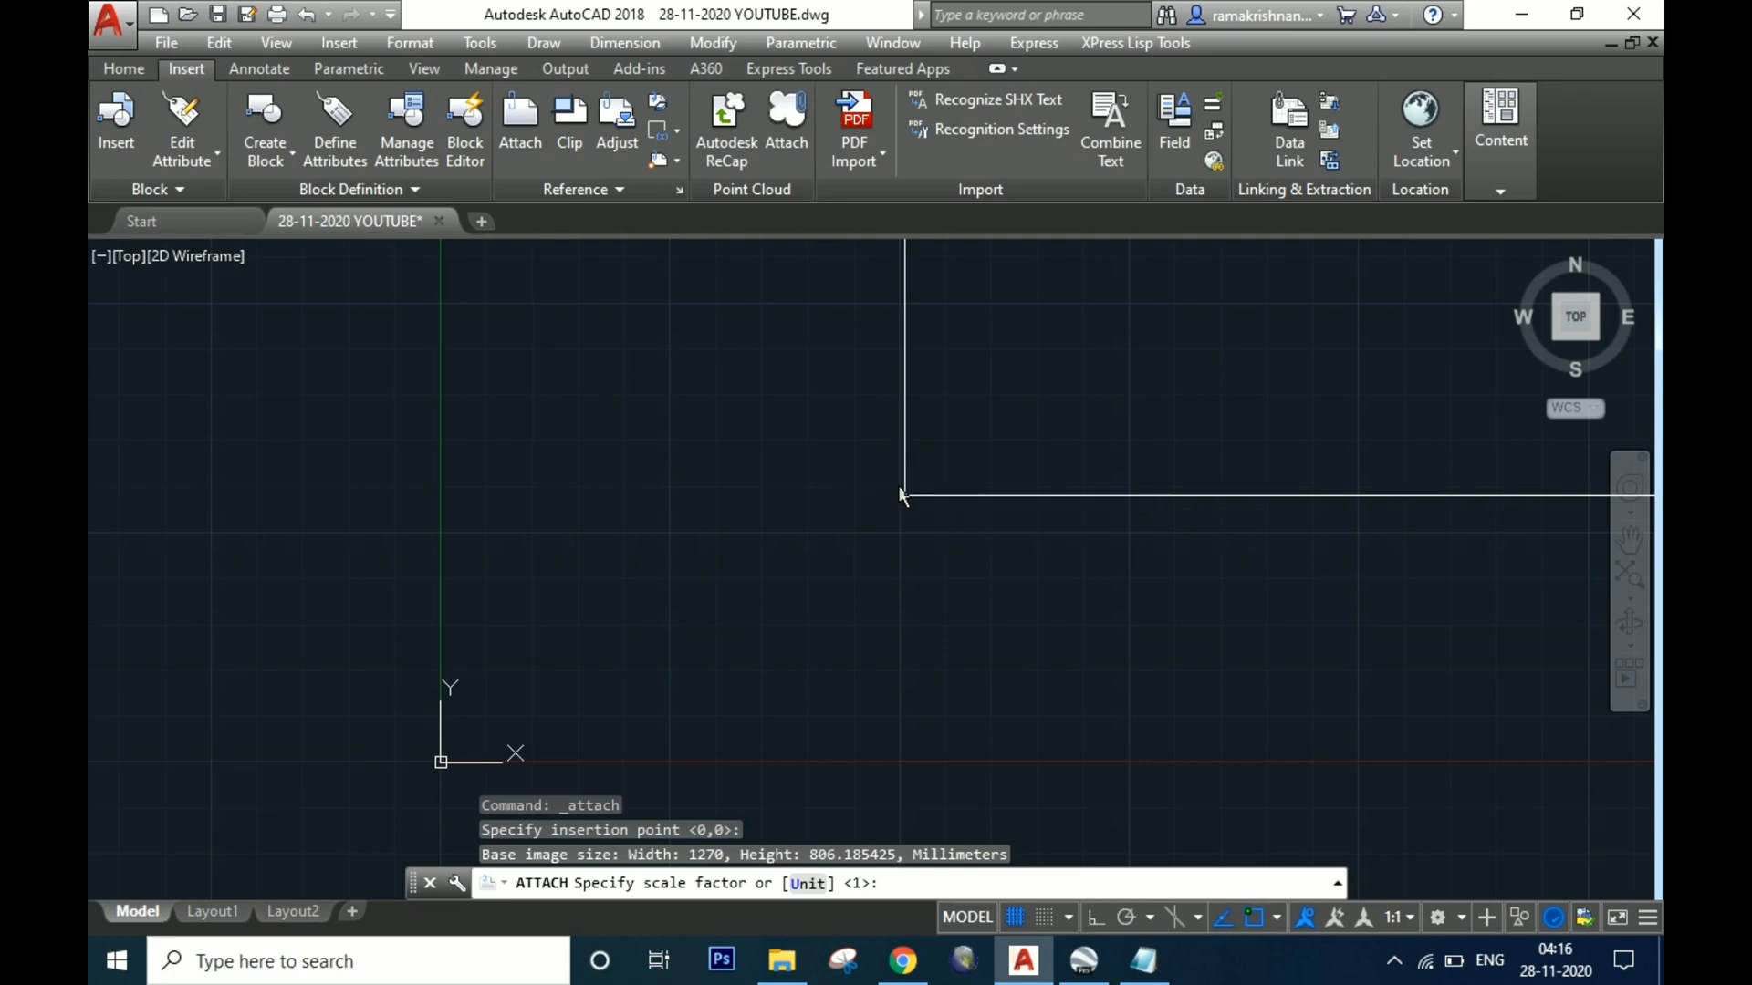
pyautogui.click(966, 531)
pyautogui.click(872, 454)
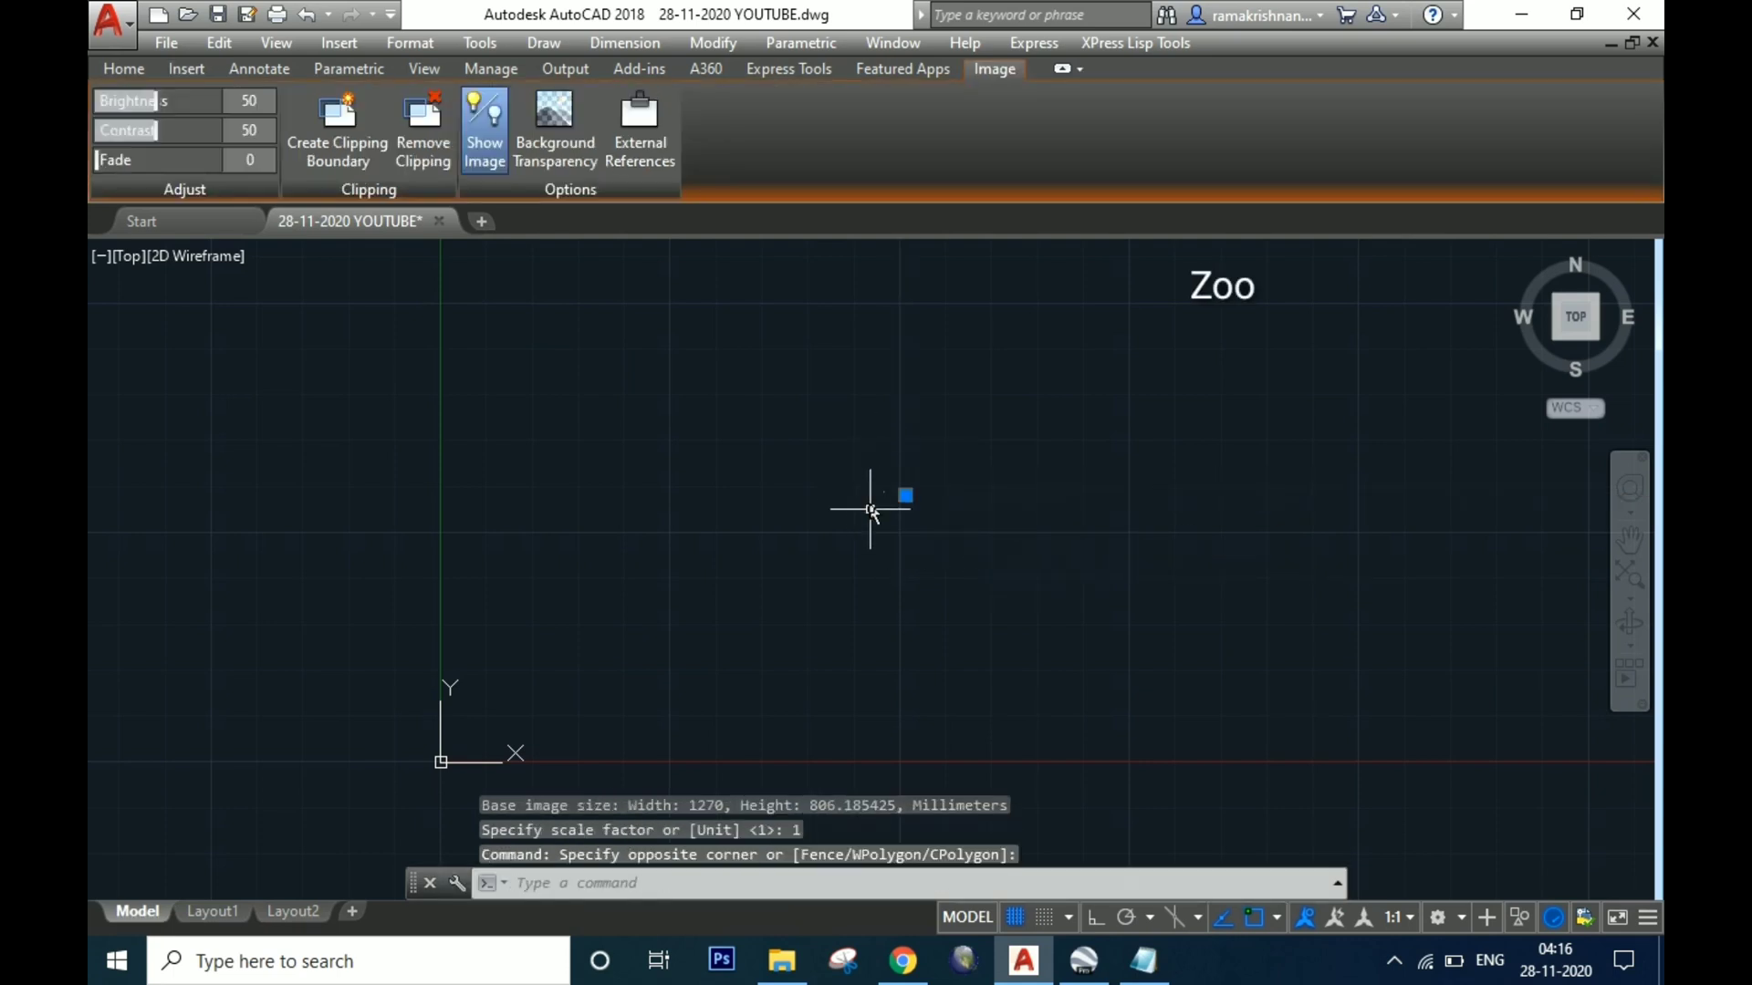
pyautogui.press('Escape')
# - Zoom to the drawing extents to bring the whole attached map image into view
pyautogui.write('z')
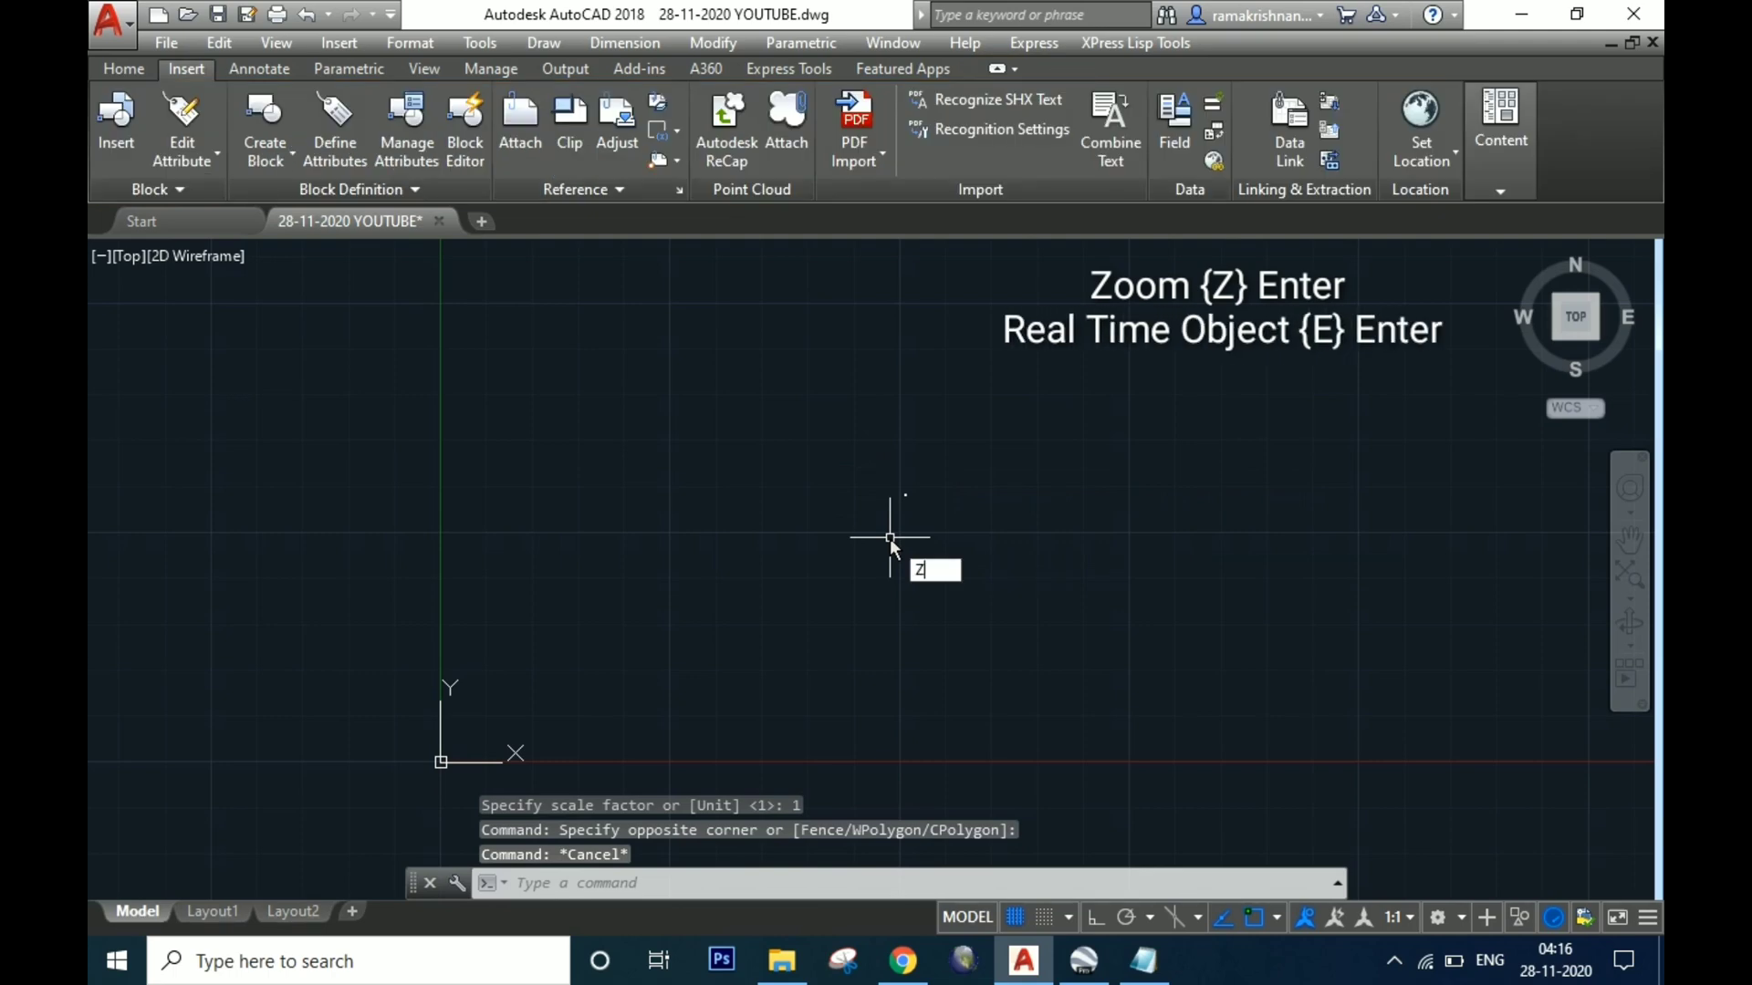
pyautogui.press('Return')
pyautogui.write('E')
pyautogui.press('Return')
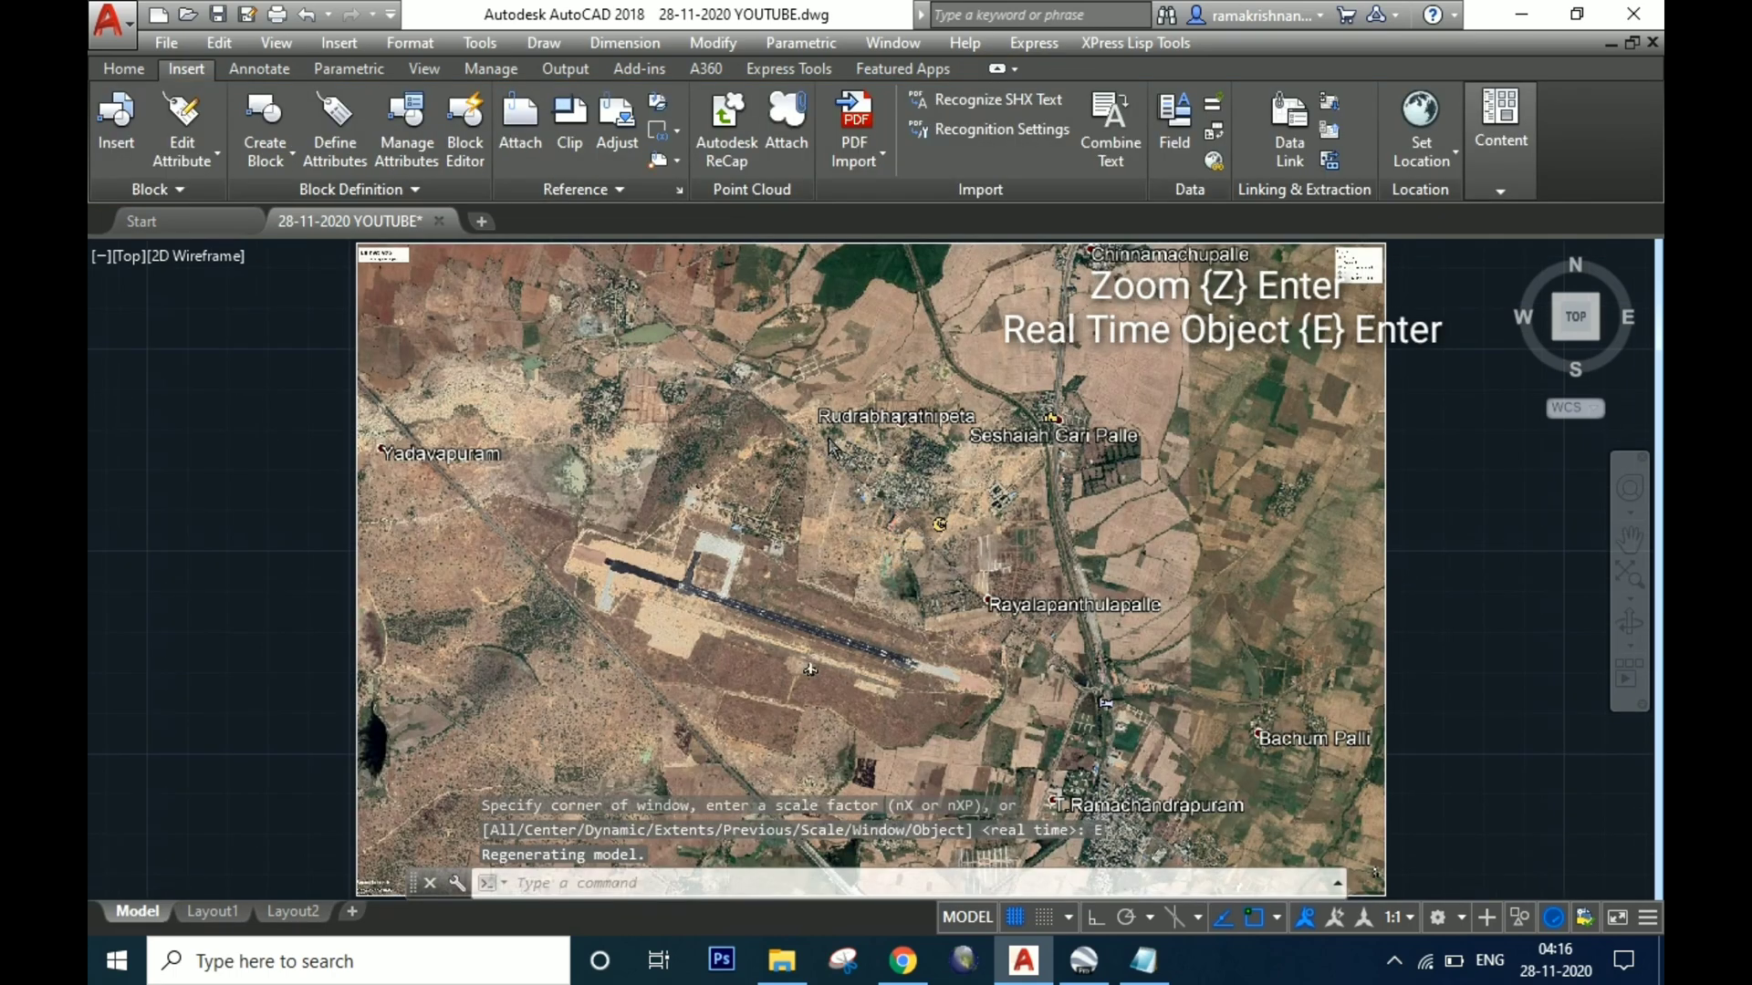
pyautogui.scroll(-4, 890, 548)
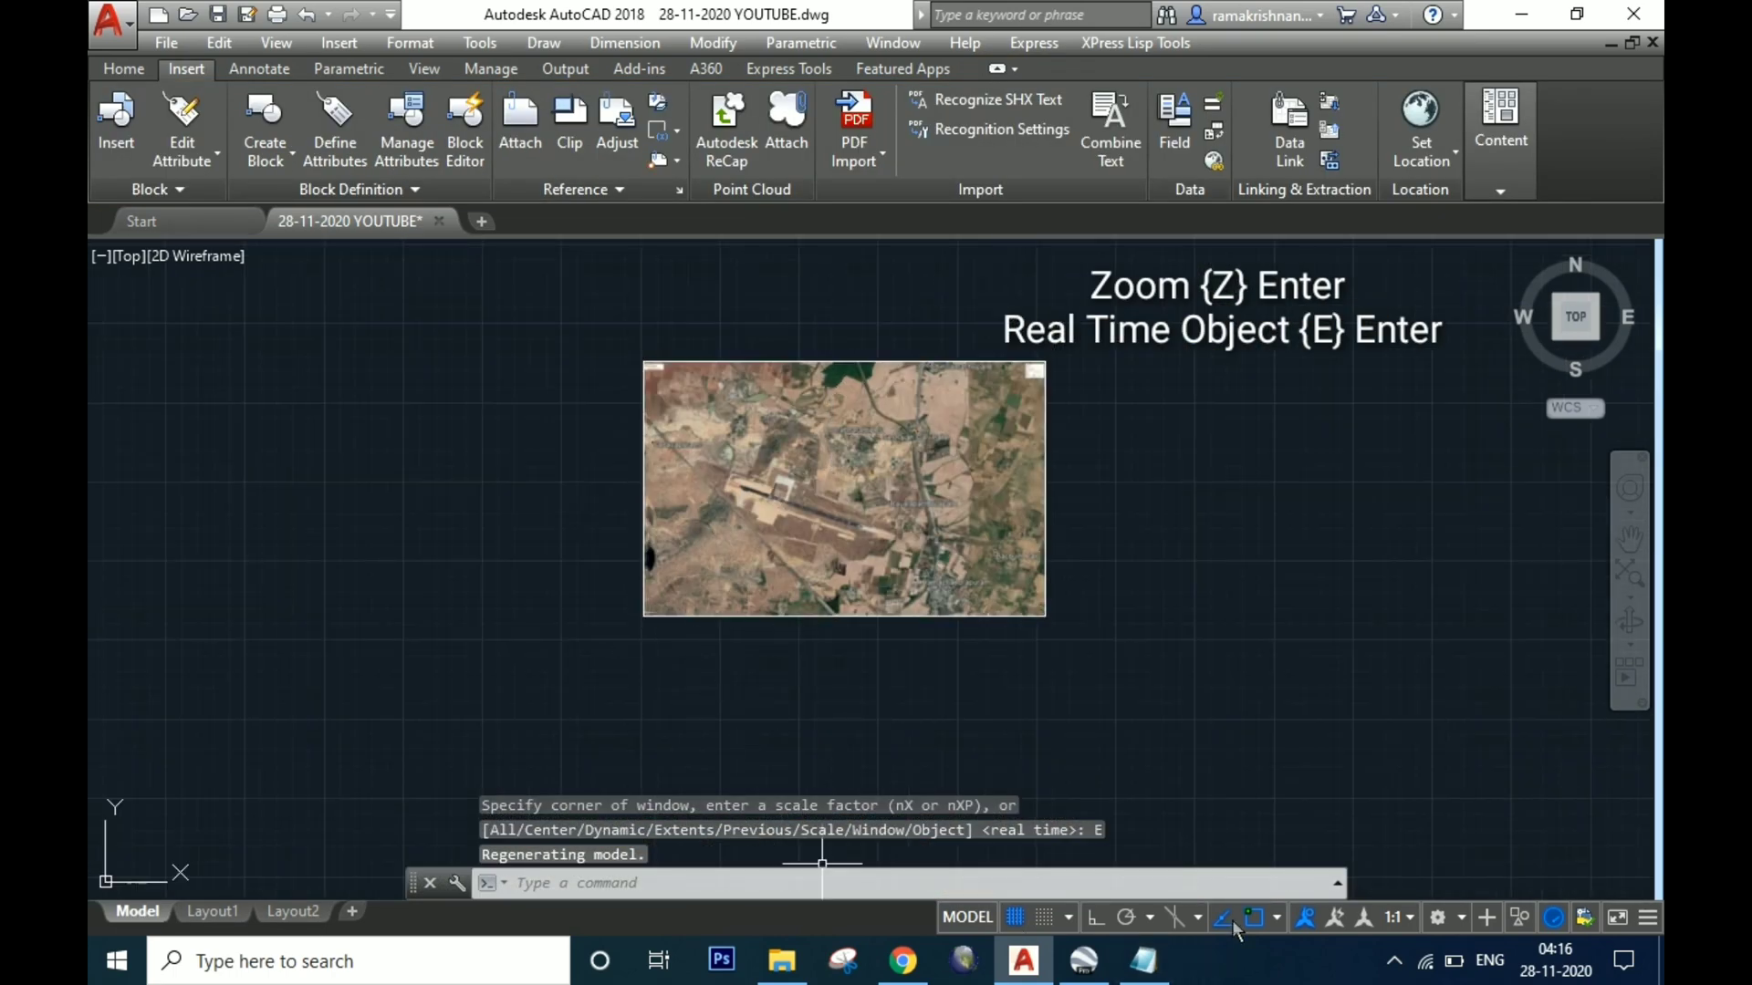
# - Review the Zoom command and its Extents option E in the expanded command history
pyautogui.click(1337, 883)
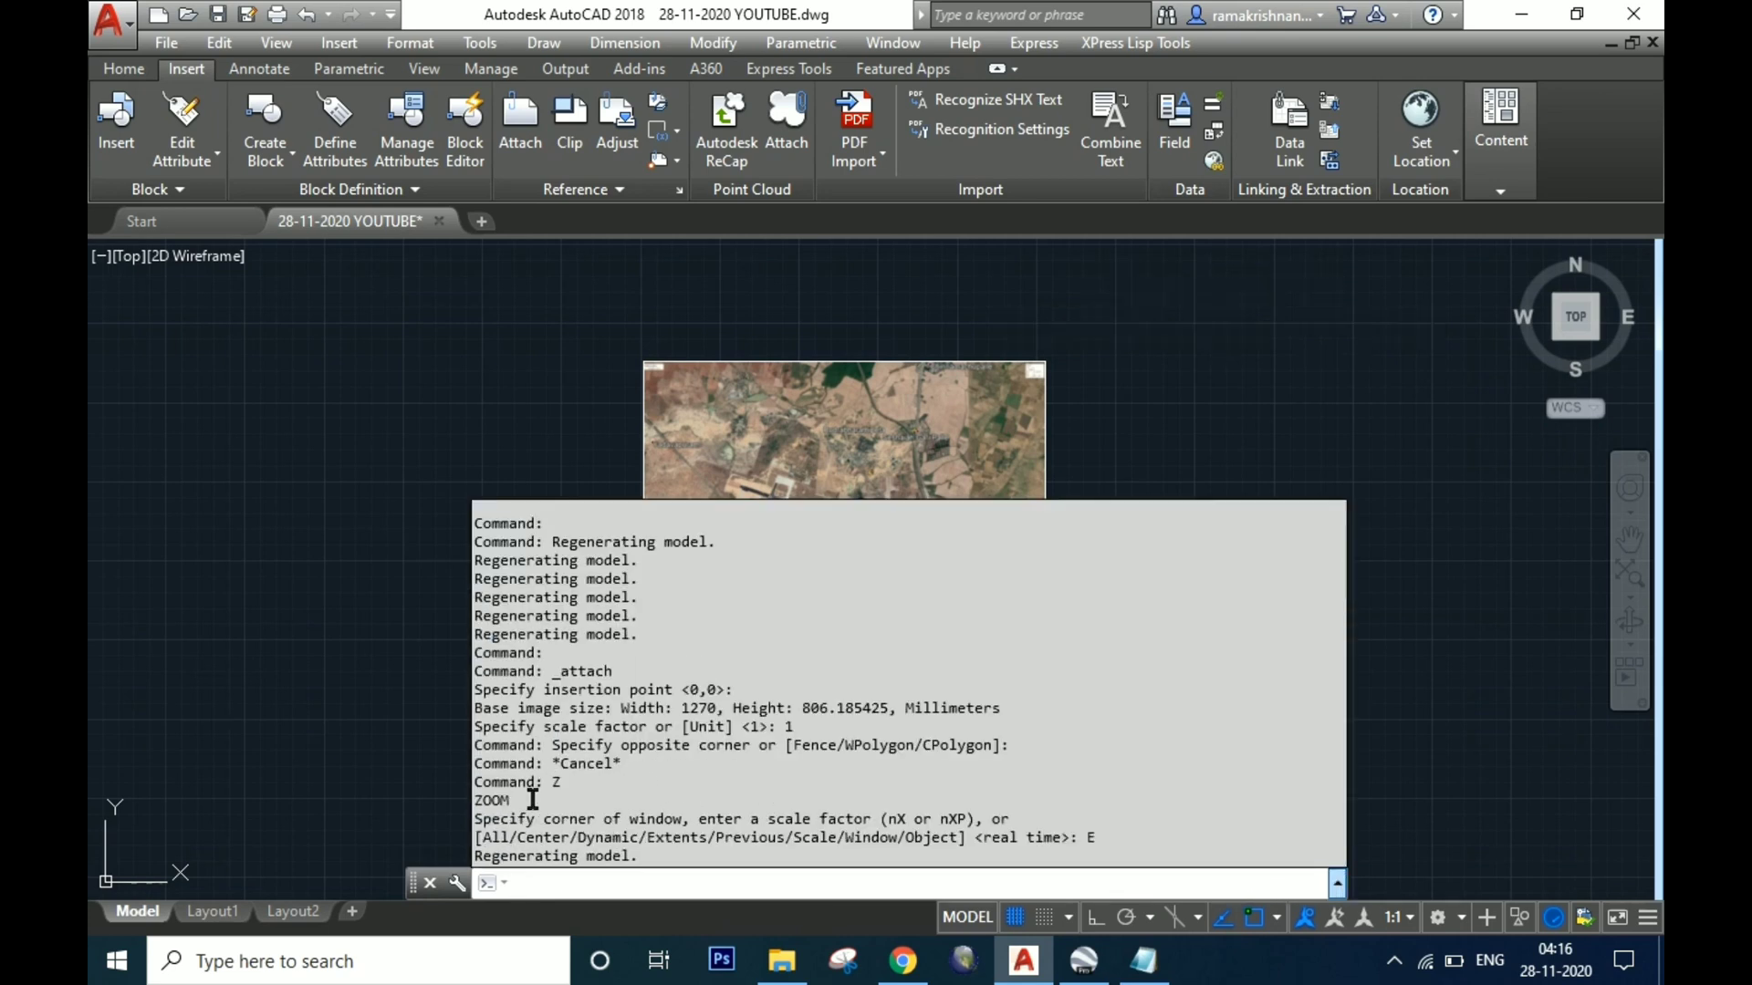
pyautogui.moveTo(533, 800); pyautogui.dragTo(465, 803)
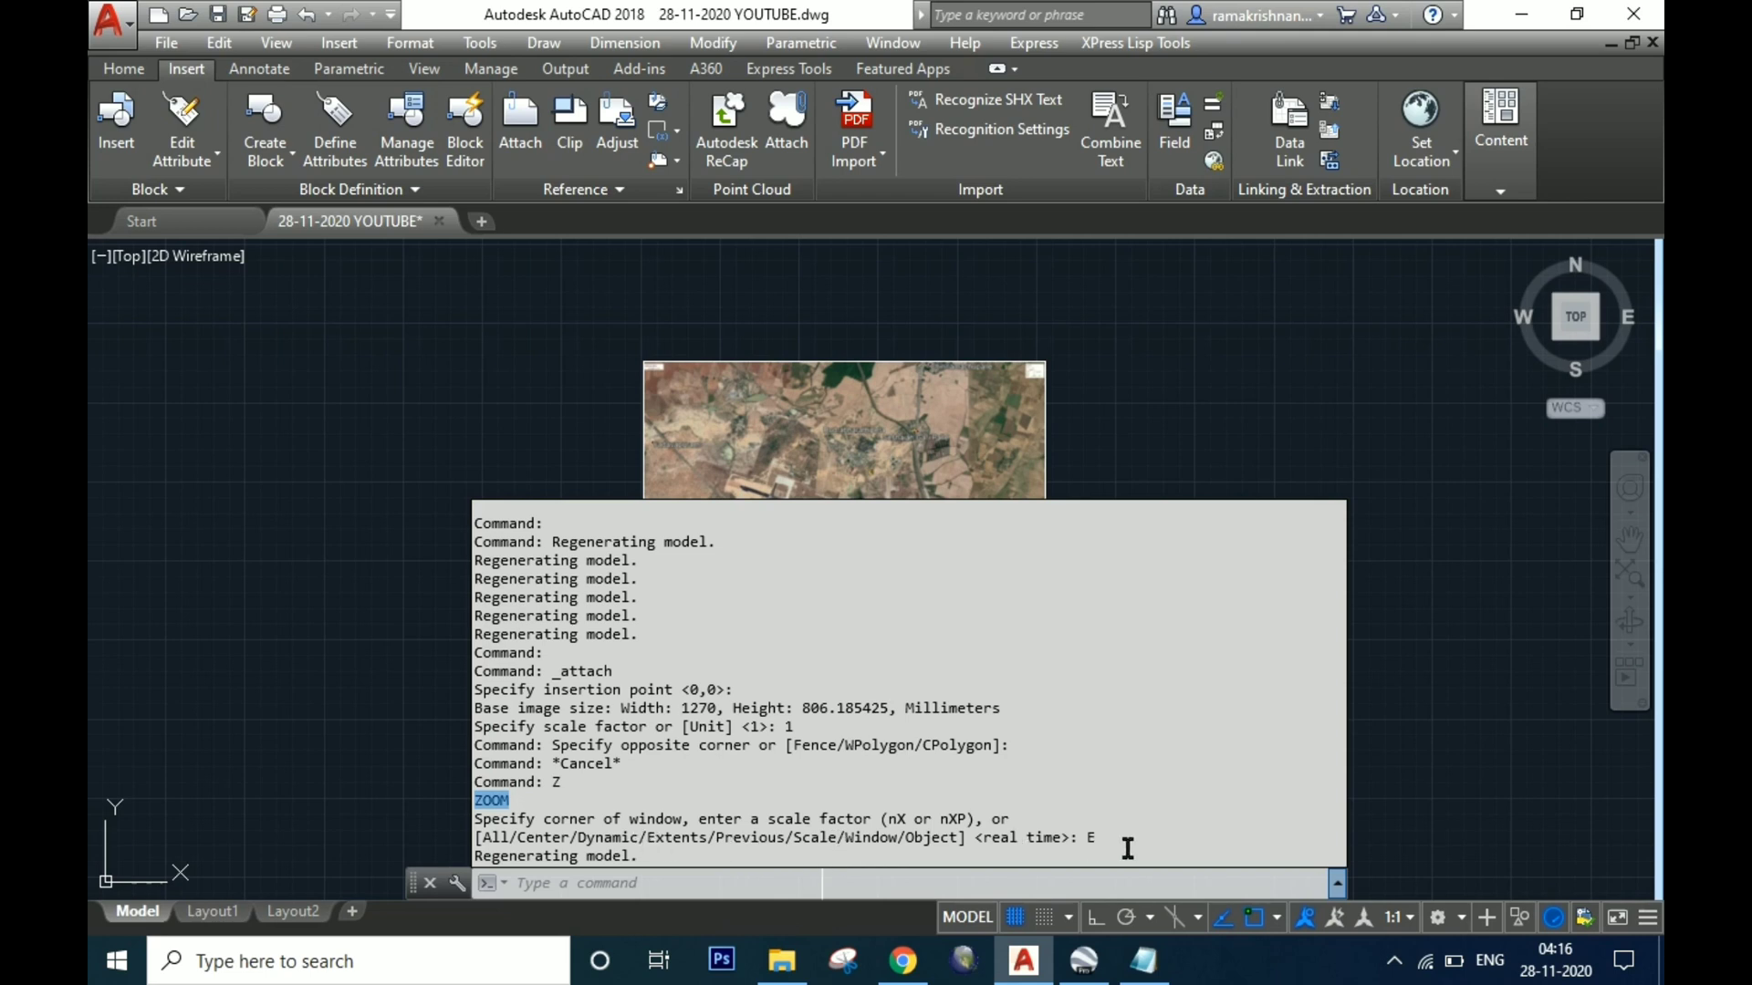
pyautogui.moveTo(1096, 837); pyautogui.dragTo(994, 834)
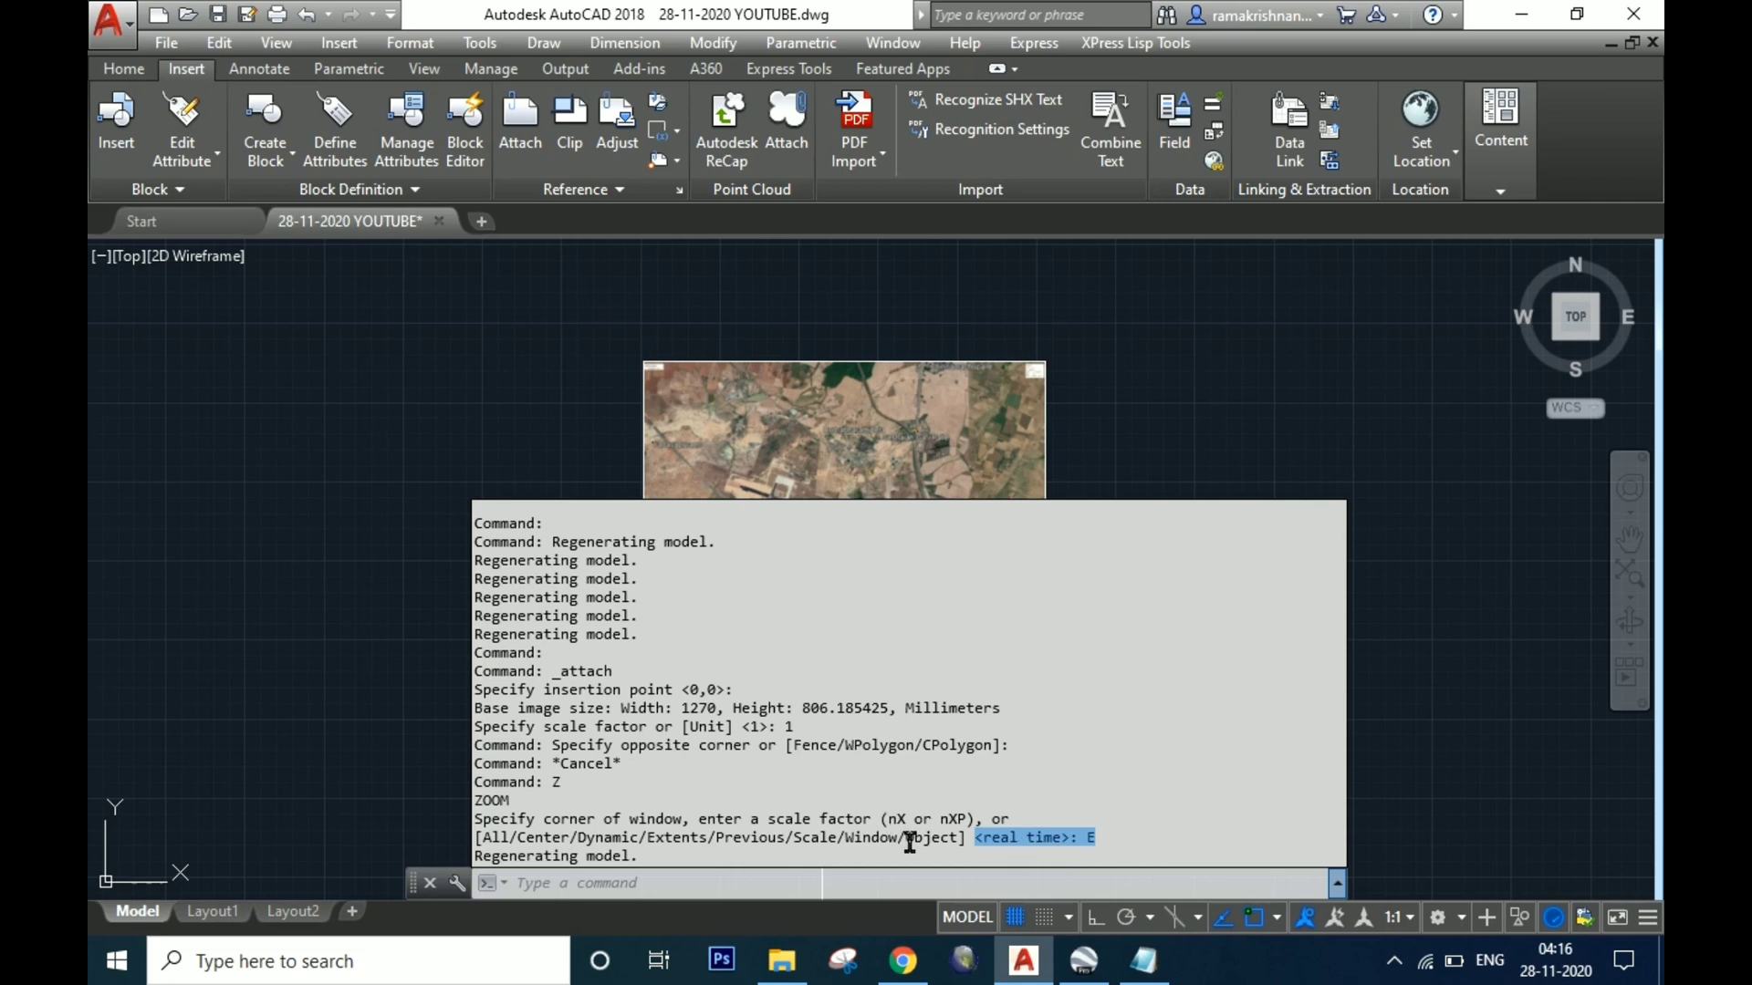
pyautogui.moveTo(909, 841); pyautogui.dragTo(918, 839)
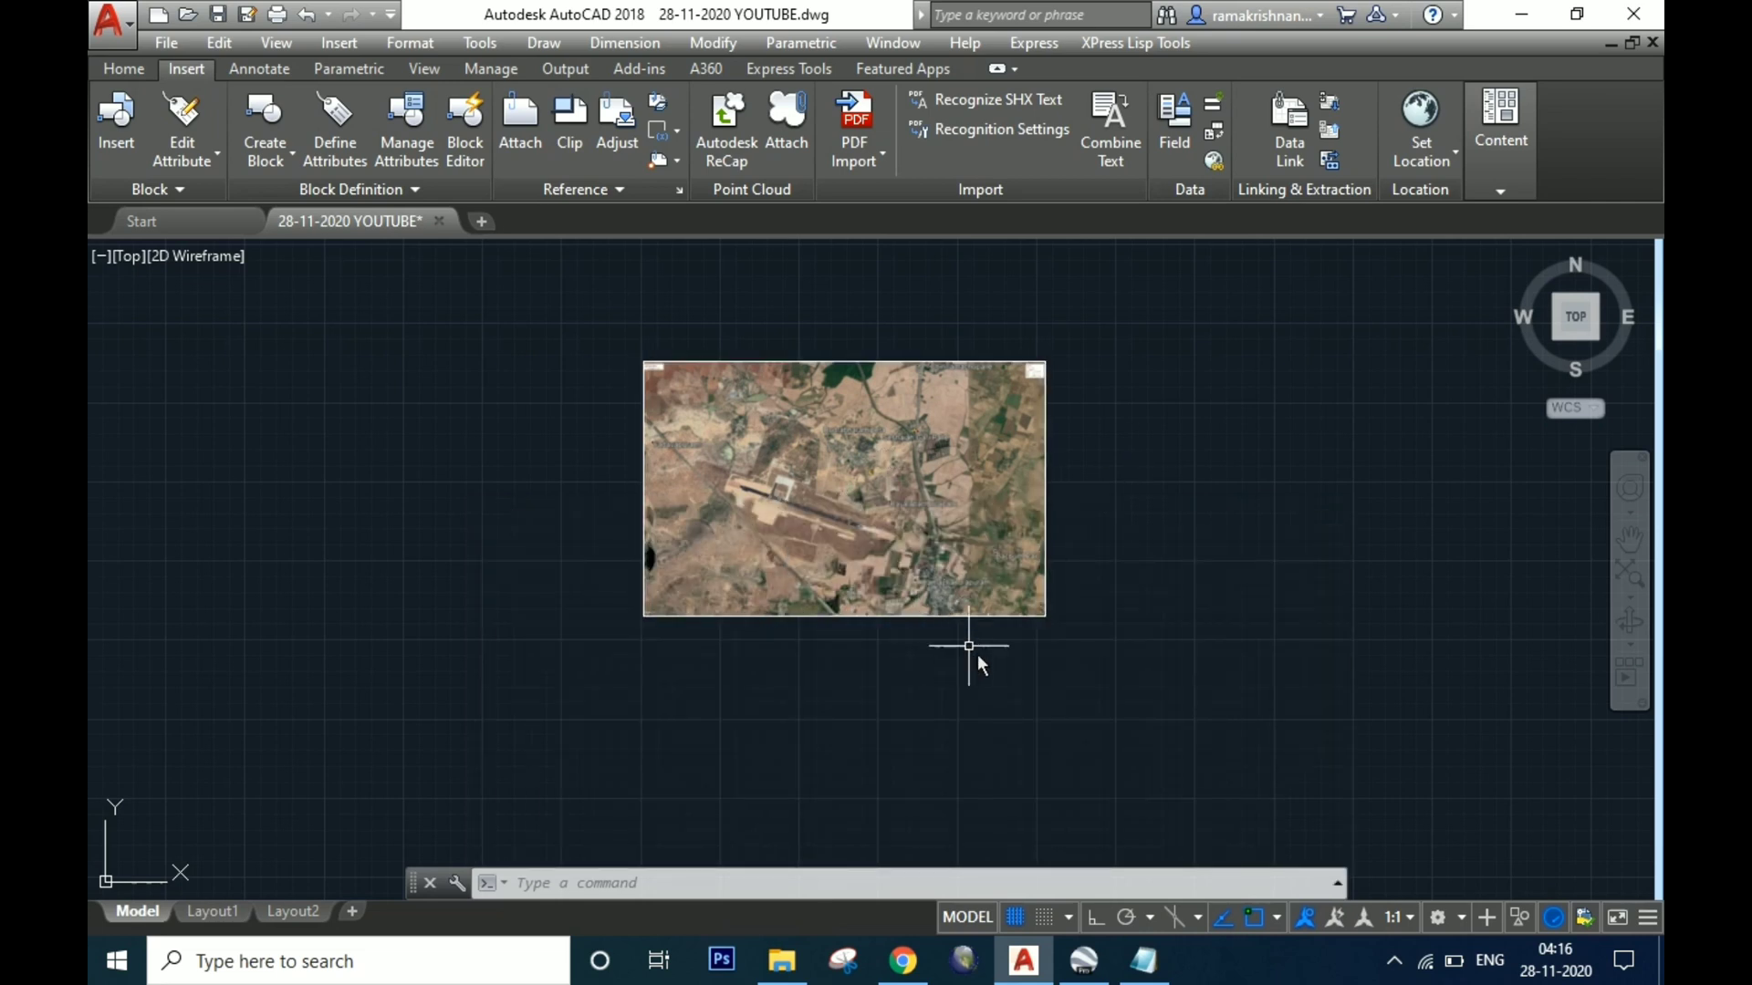
# - Examine the attached image's detail around the airport runway, the road roundabout near Rayalapanthulapalle and the T Ramachandrapuram area
pyautogui.scroll(6, 969, 652)
pyautogui.scroll(-3, 1113, 707)
pyautogui.scroll(-4, 1069, 606)
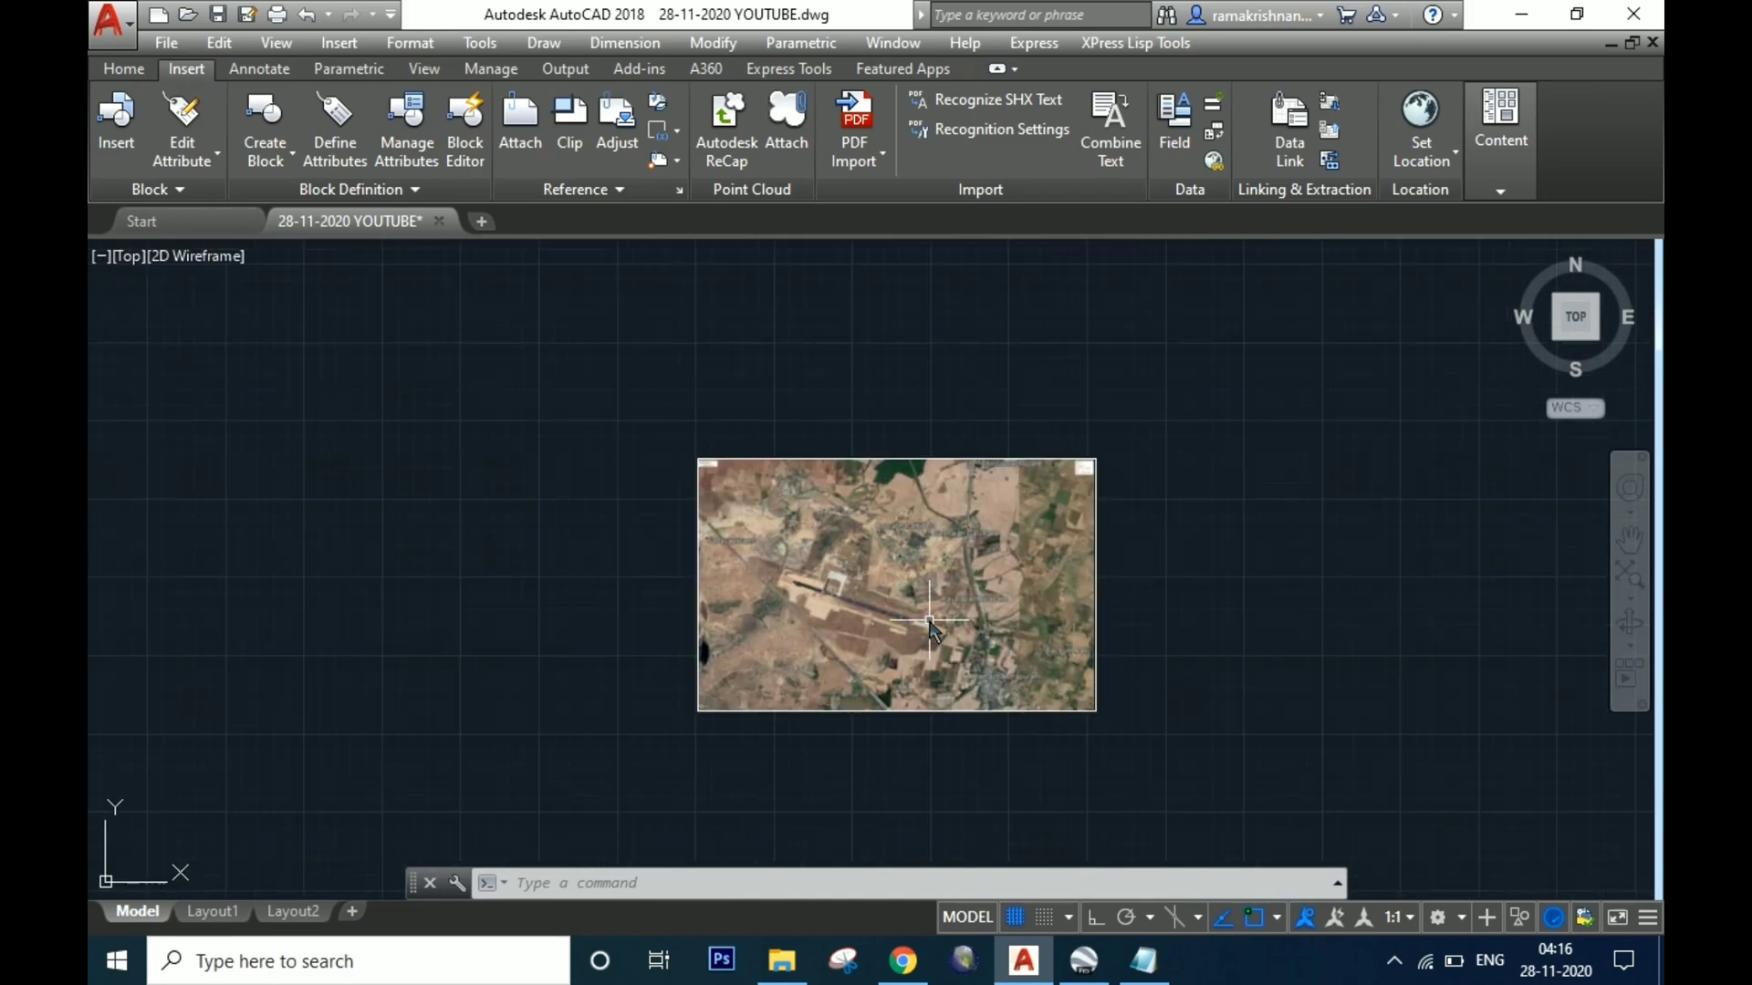
pyautogui.scroll(15, 1069, 607)
pyautogui.scroll(-5, 1070, 607)
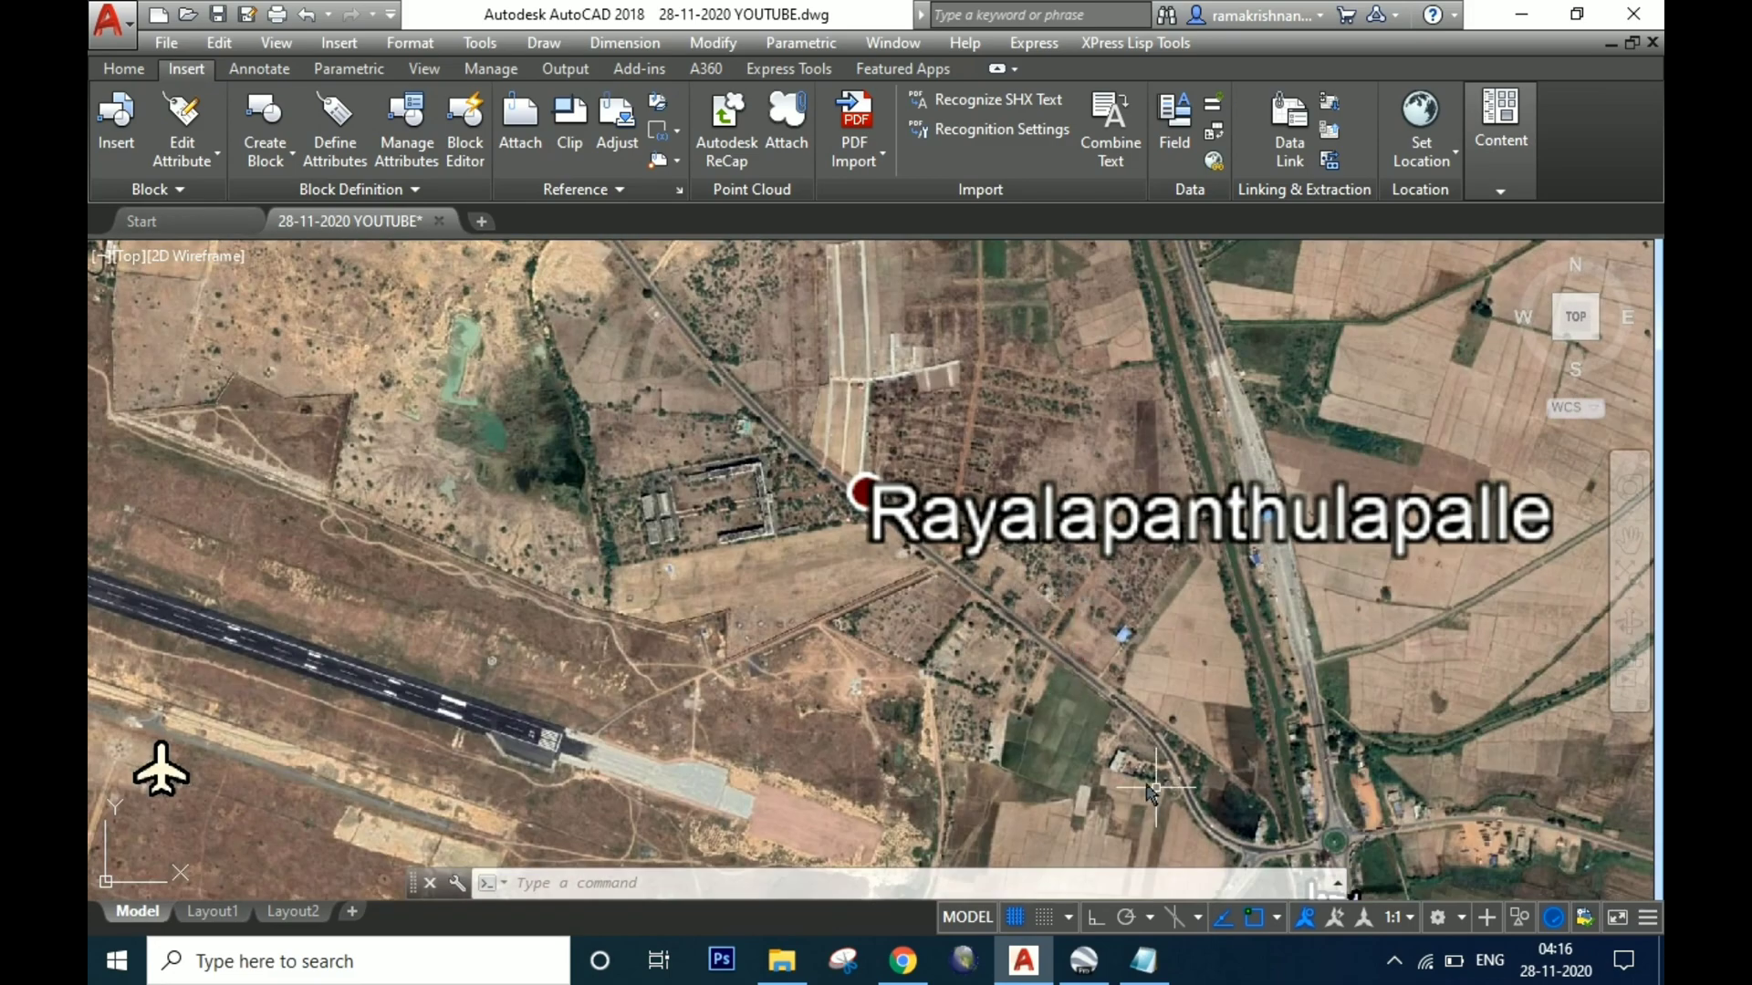
pyautogui.scroll(-2, 1041, 484)
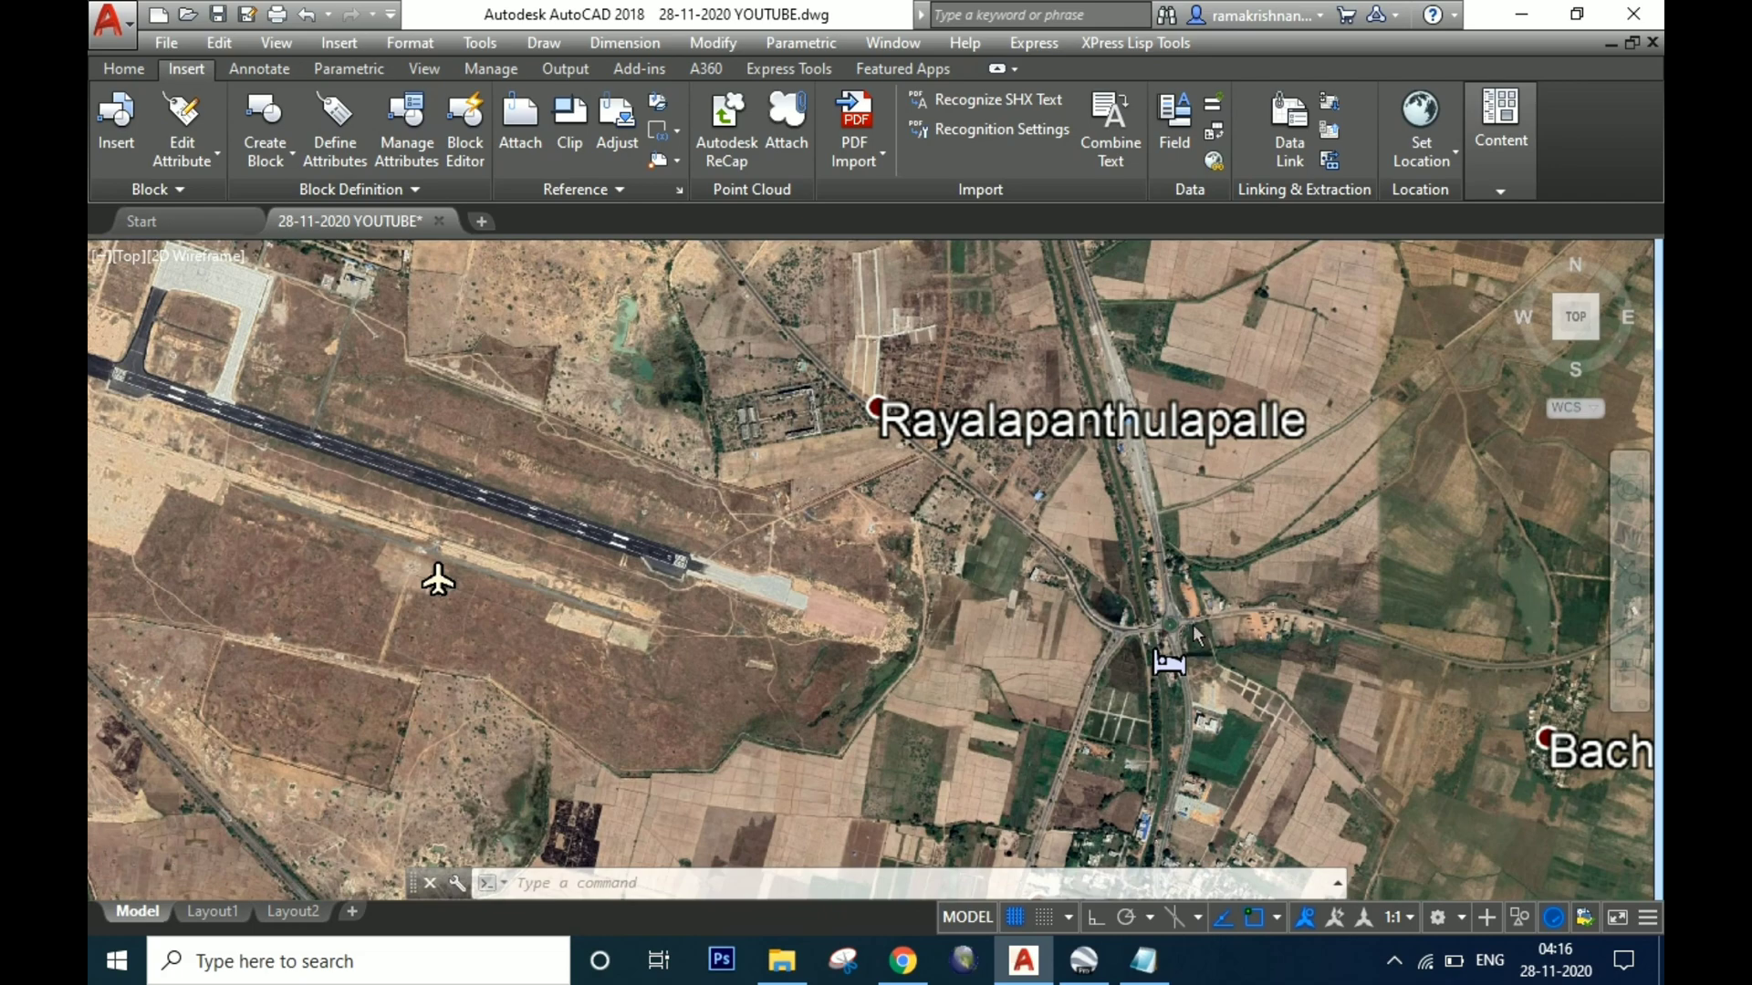
pyautogui.scroll(-3, 1196, 636)
pyautogui.scroll(3, 1195, 639)
pyautogui.scroll(4, 1144, 638)
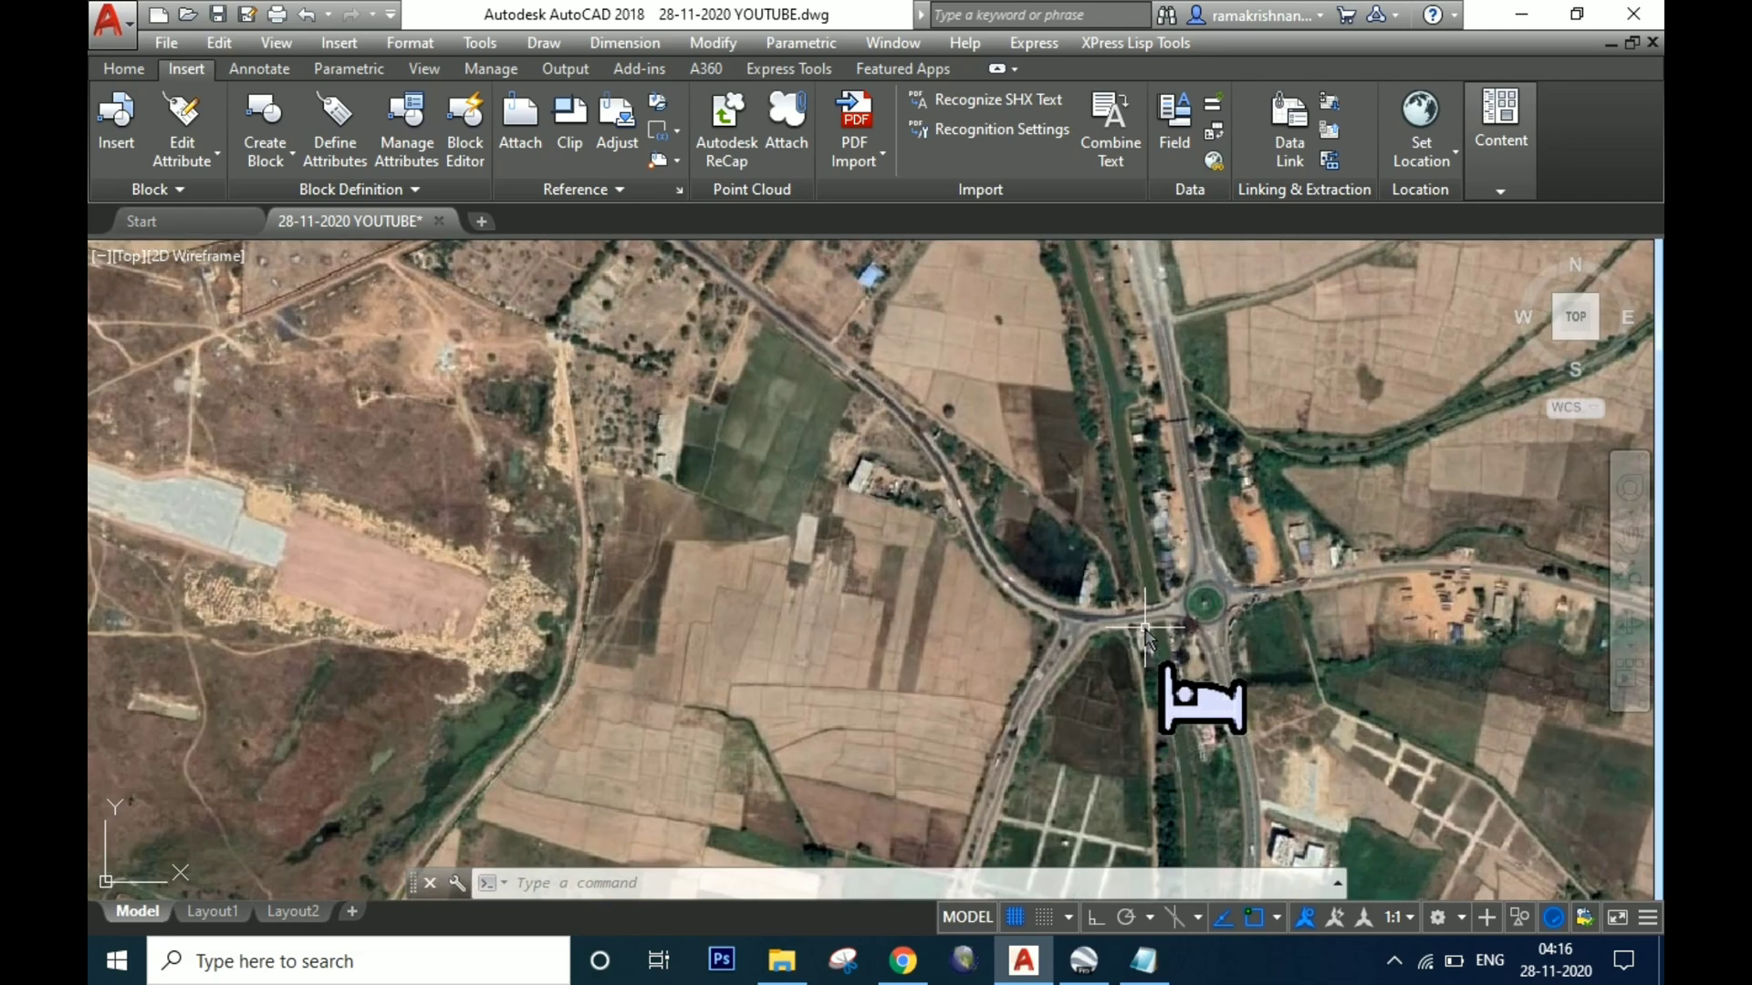
pyautogui.scroll(-6, 1204, 630)
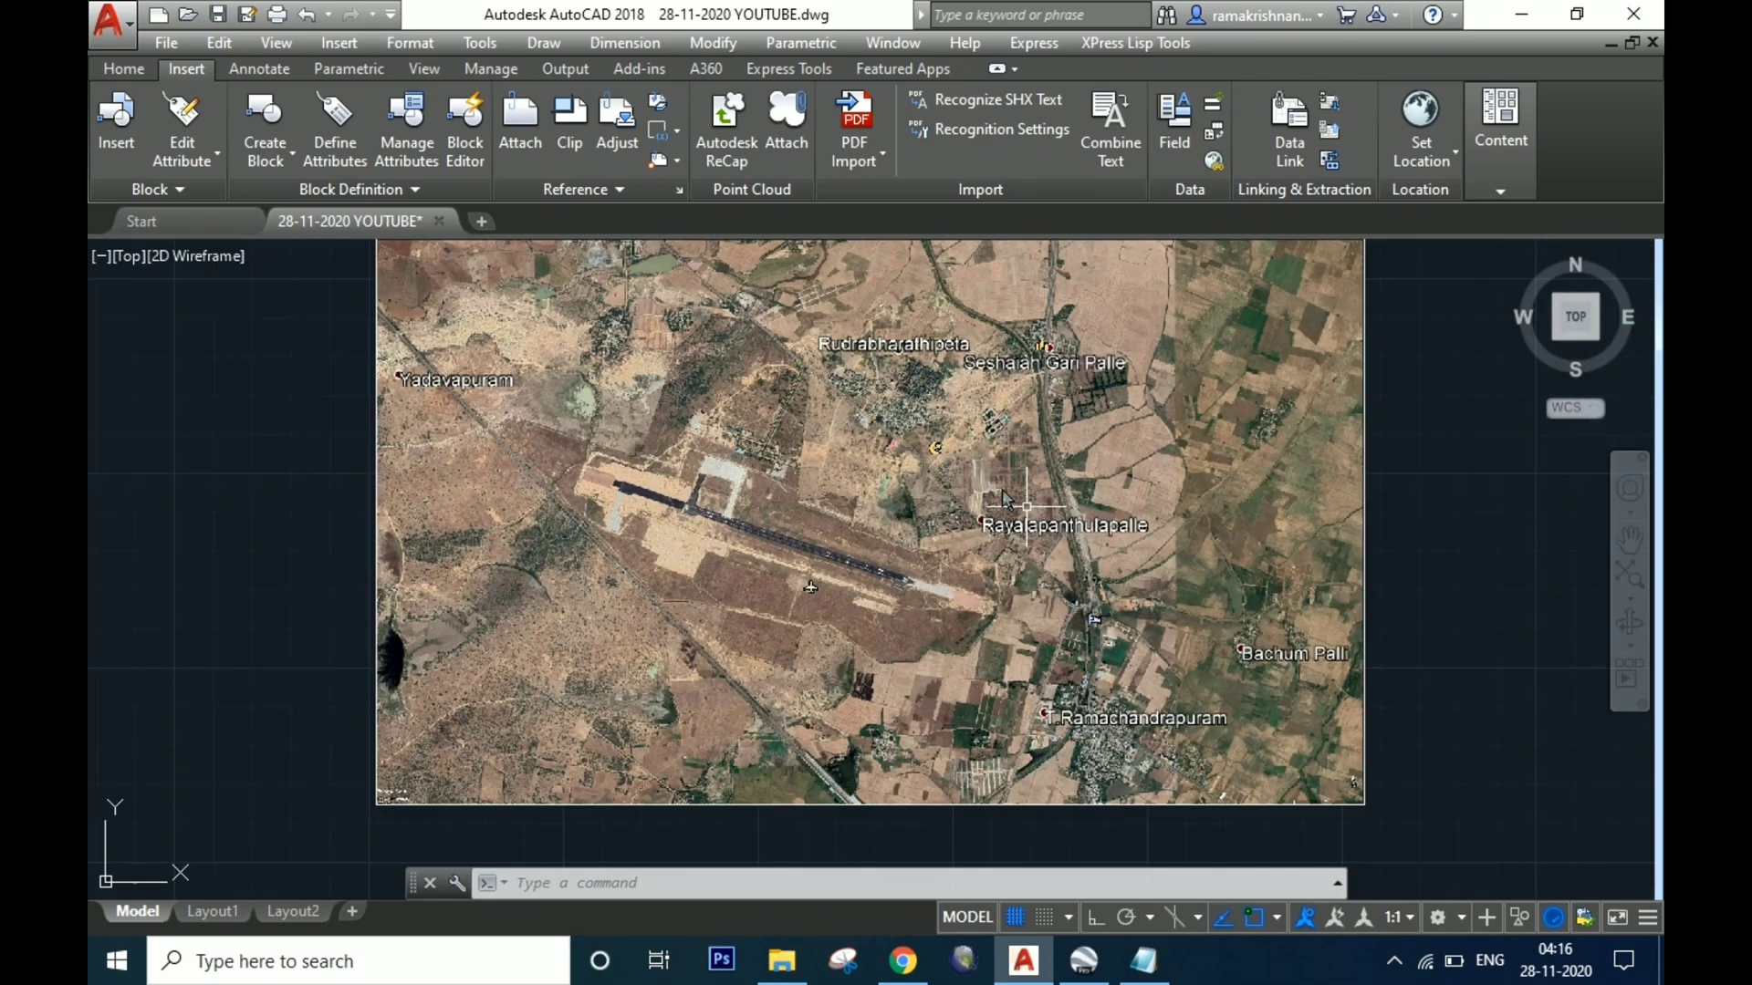
pyautogui.scroll(2, 881, 475)
pyautogui.scroll(3, 1031, 532)
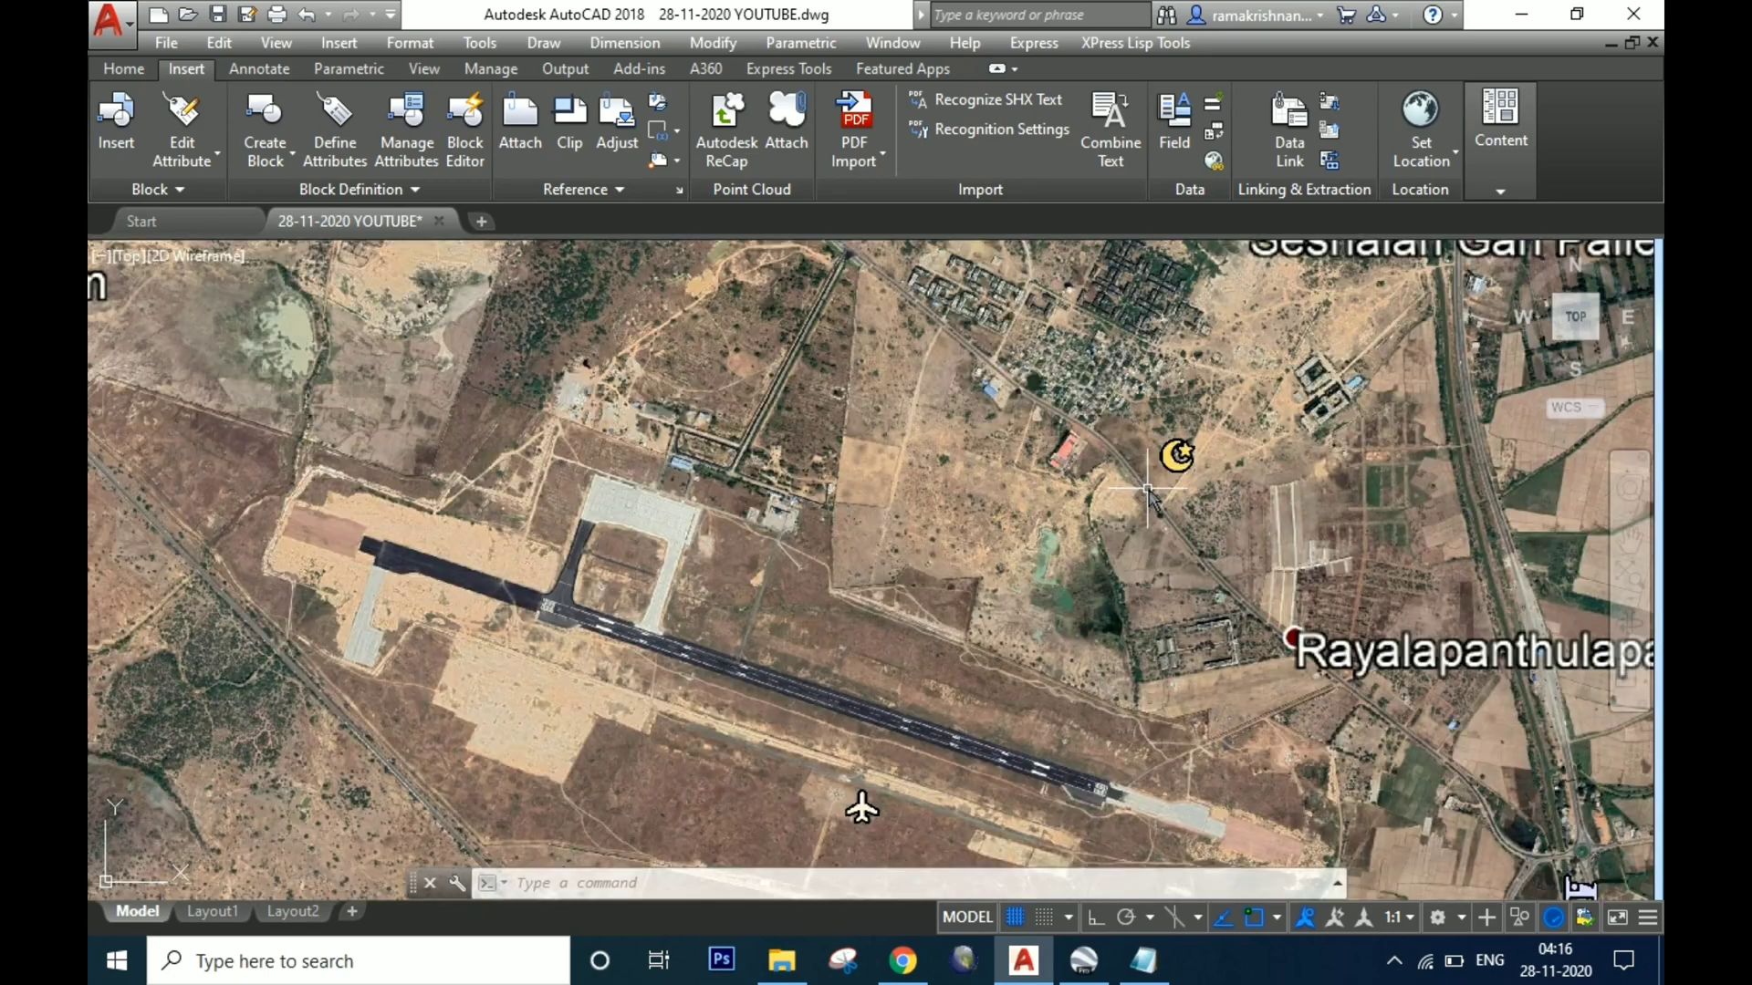
pyautogui.scroll(4, 1122, 783)
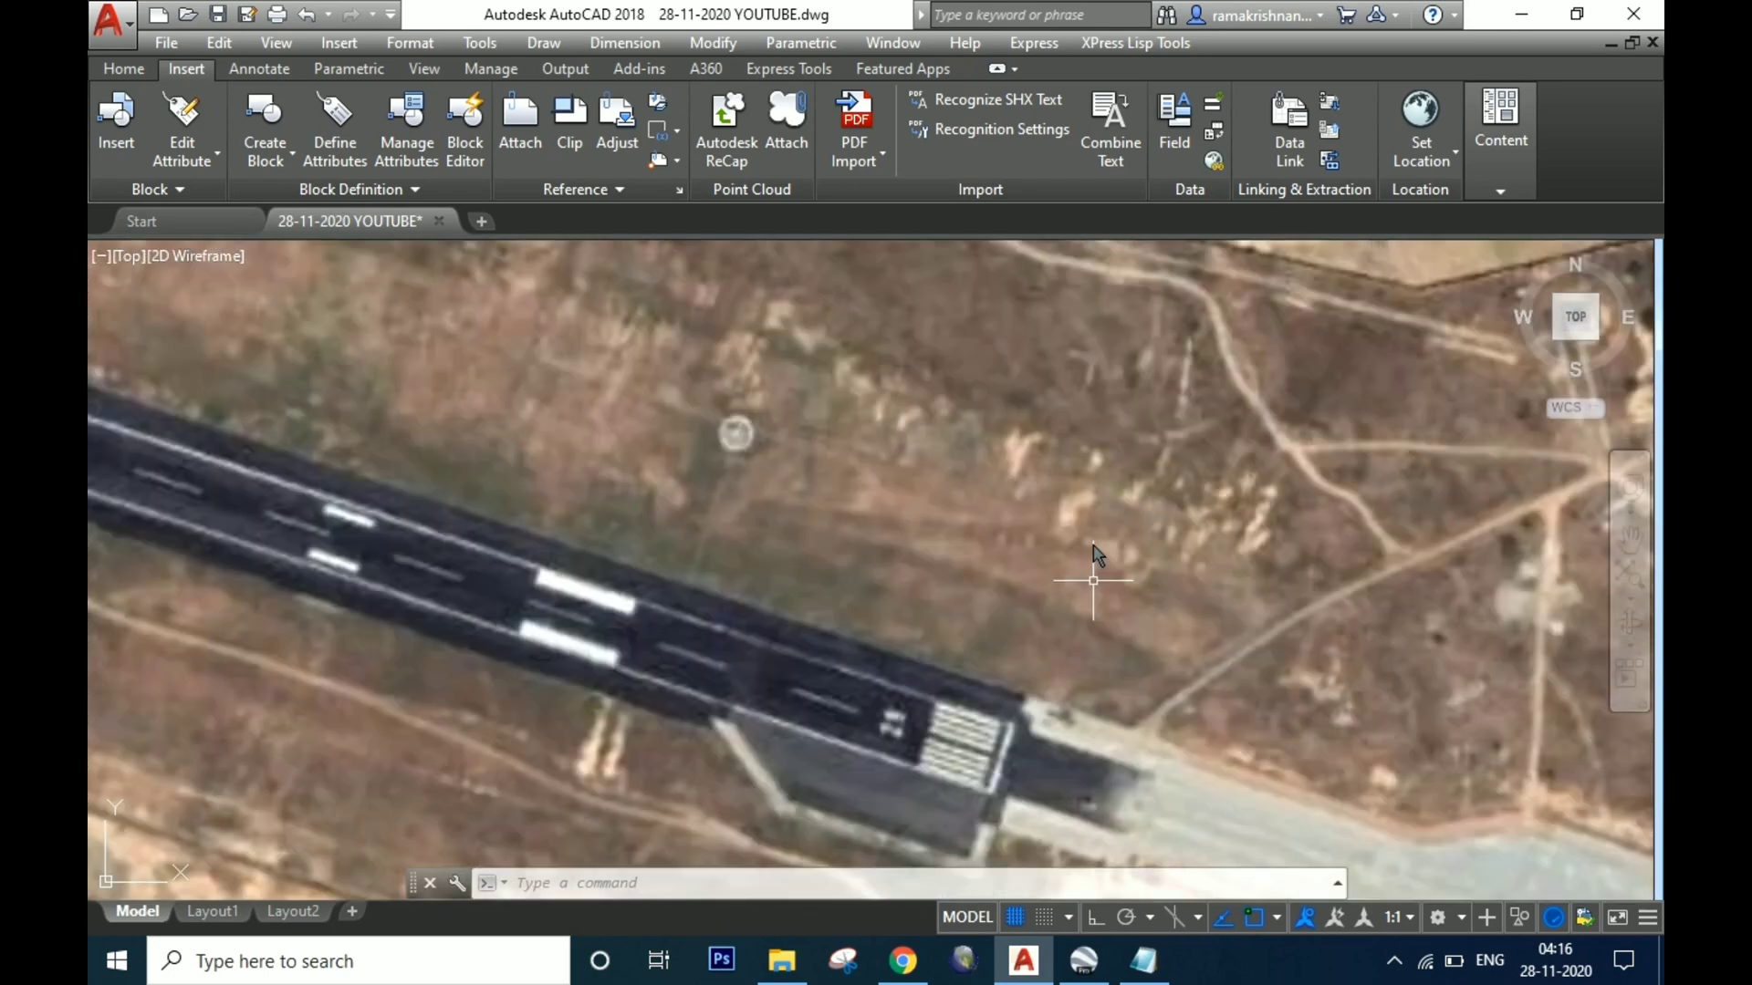
pyautogui.scroll(-2, 924, 444)
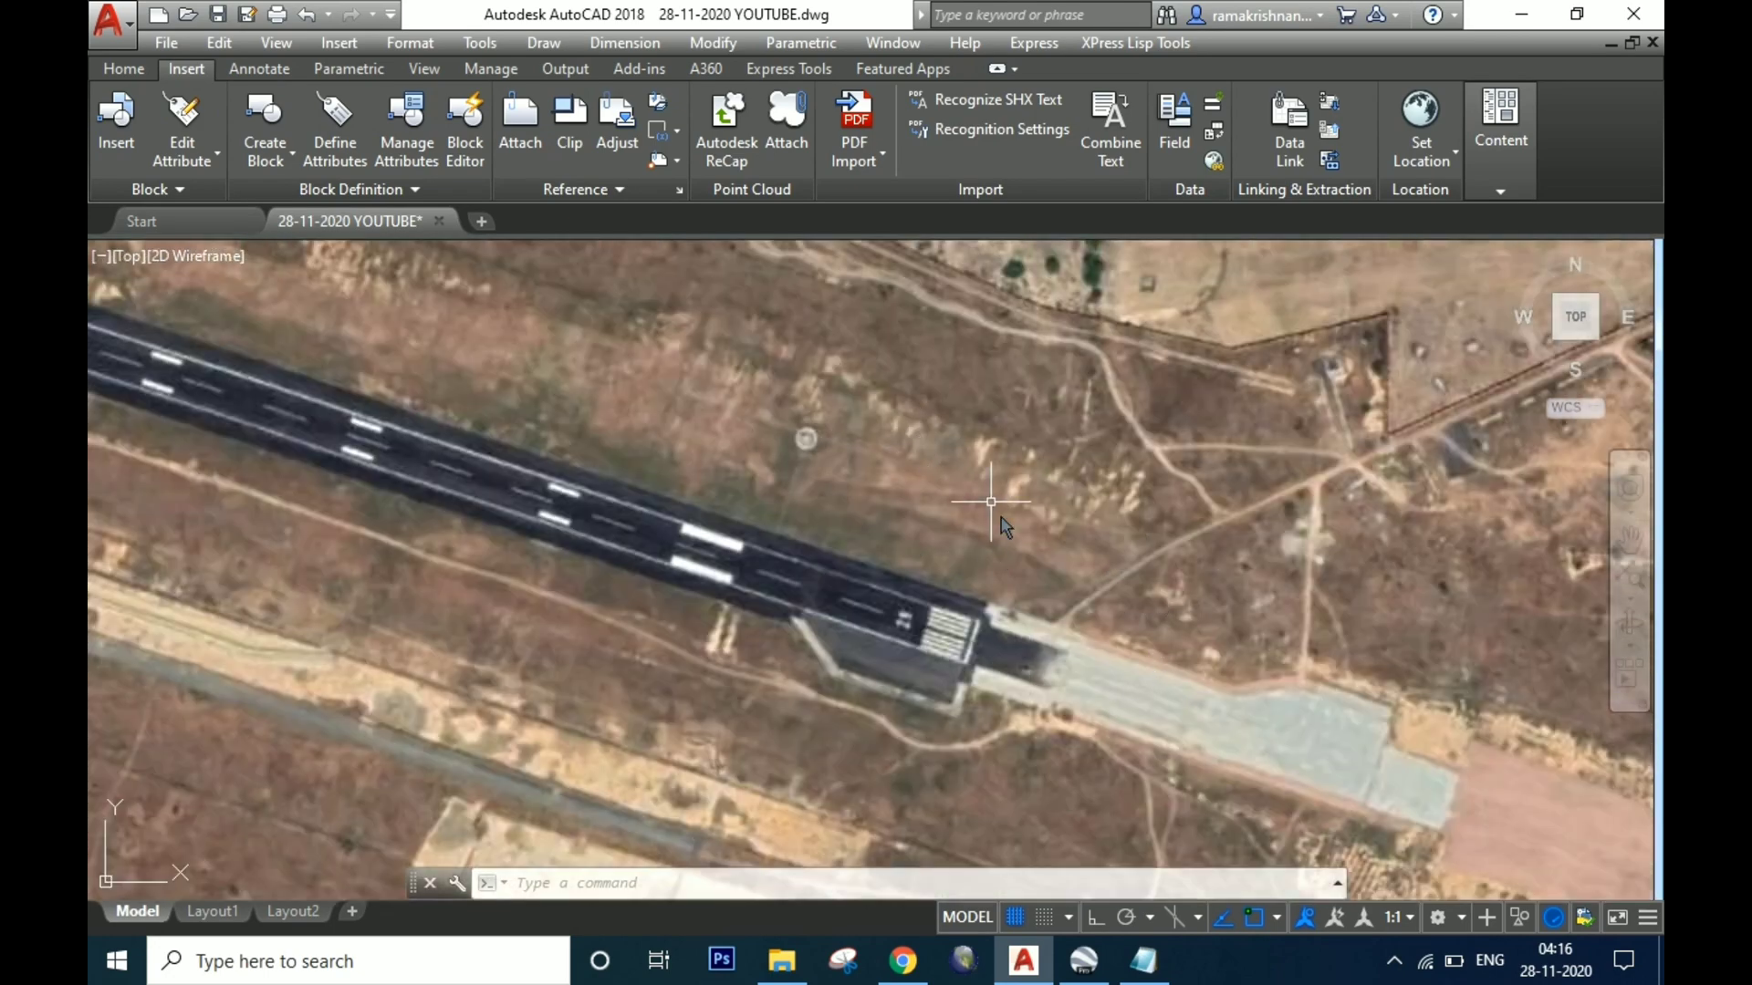
pyautogui.scroll(-5, 1001, 519)
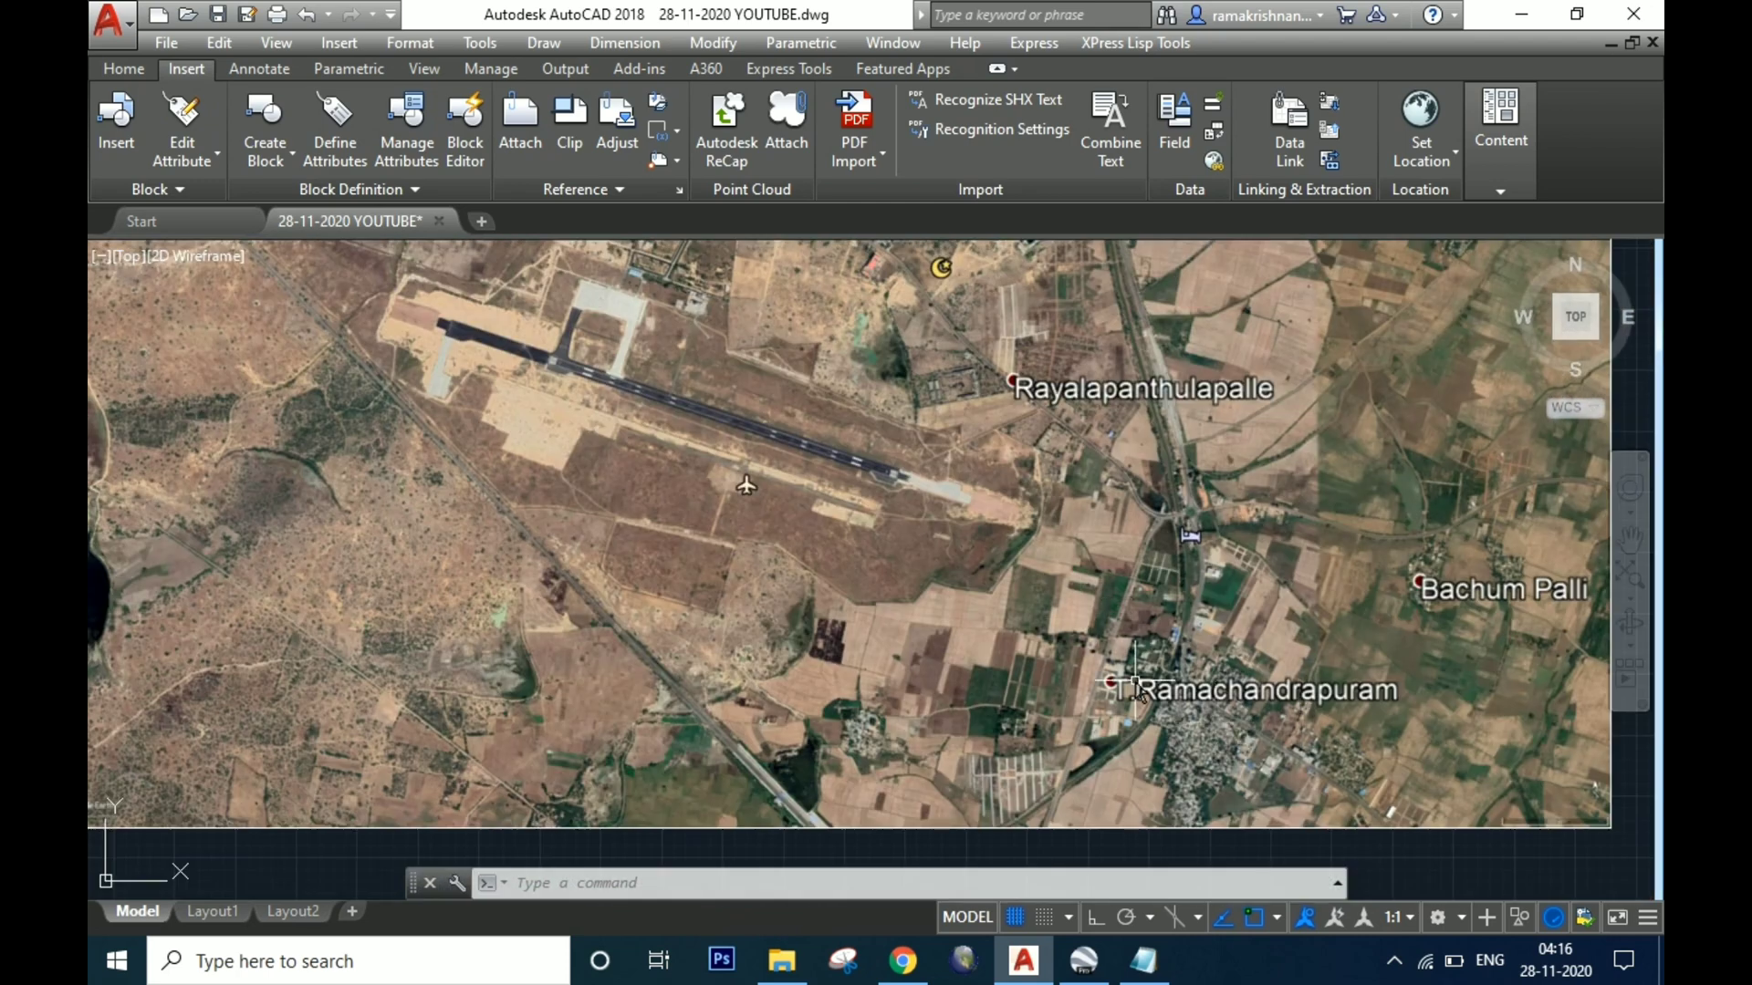
pyautogui.scroll(-5, 1099, 626)
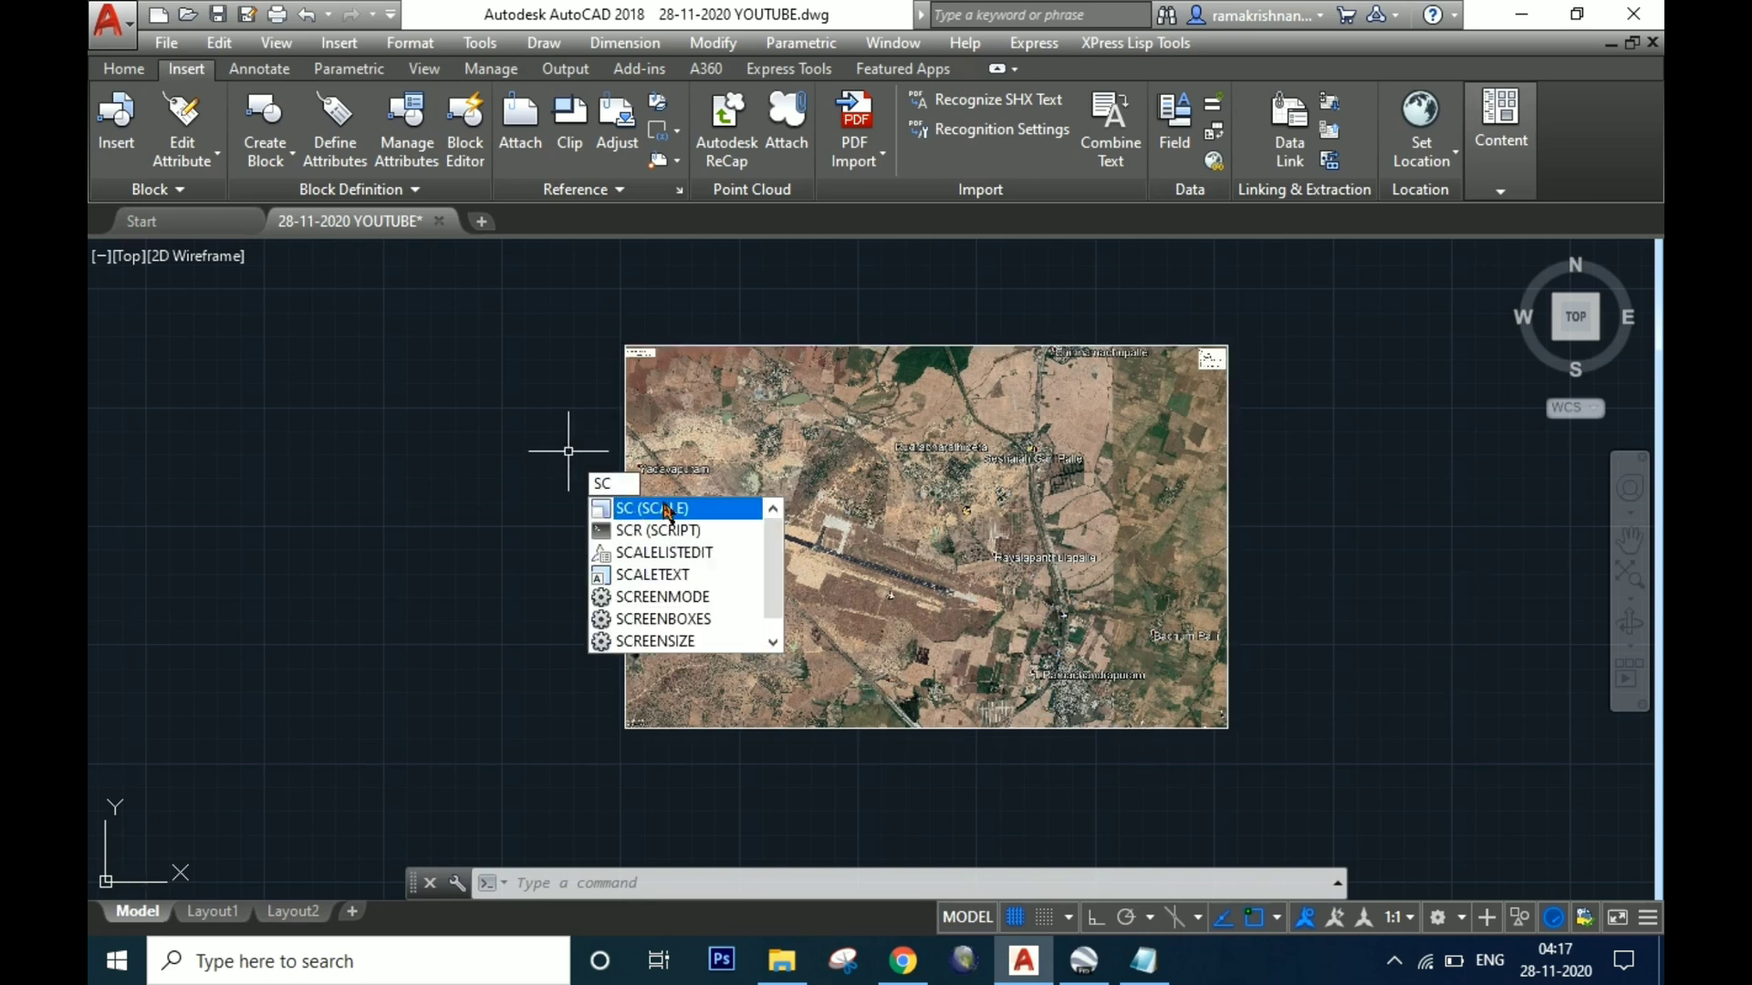
# - Start scaling the map image, with the base point at the lower-left corner of its 500 m scale bar
pyautogui.press('Return')
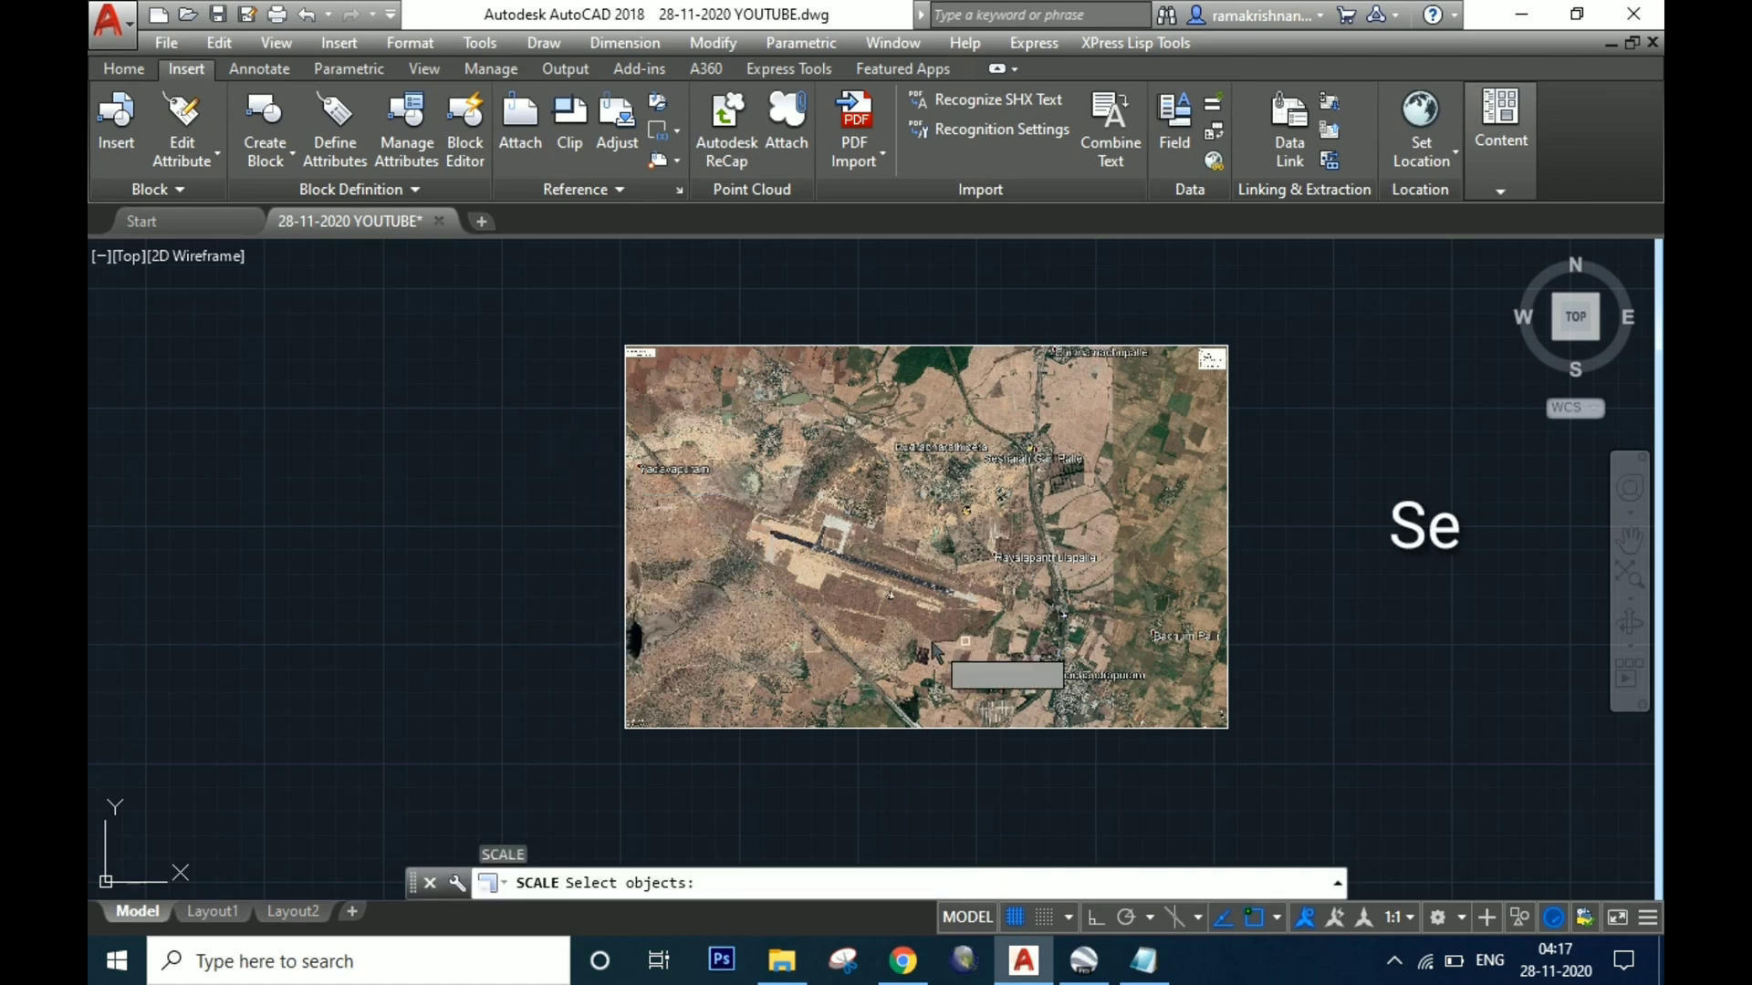
pyautogui.click(1328, 599)
pyautogui.click(1117, 533)
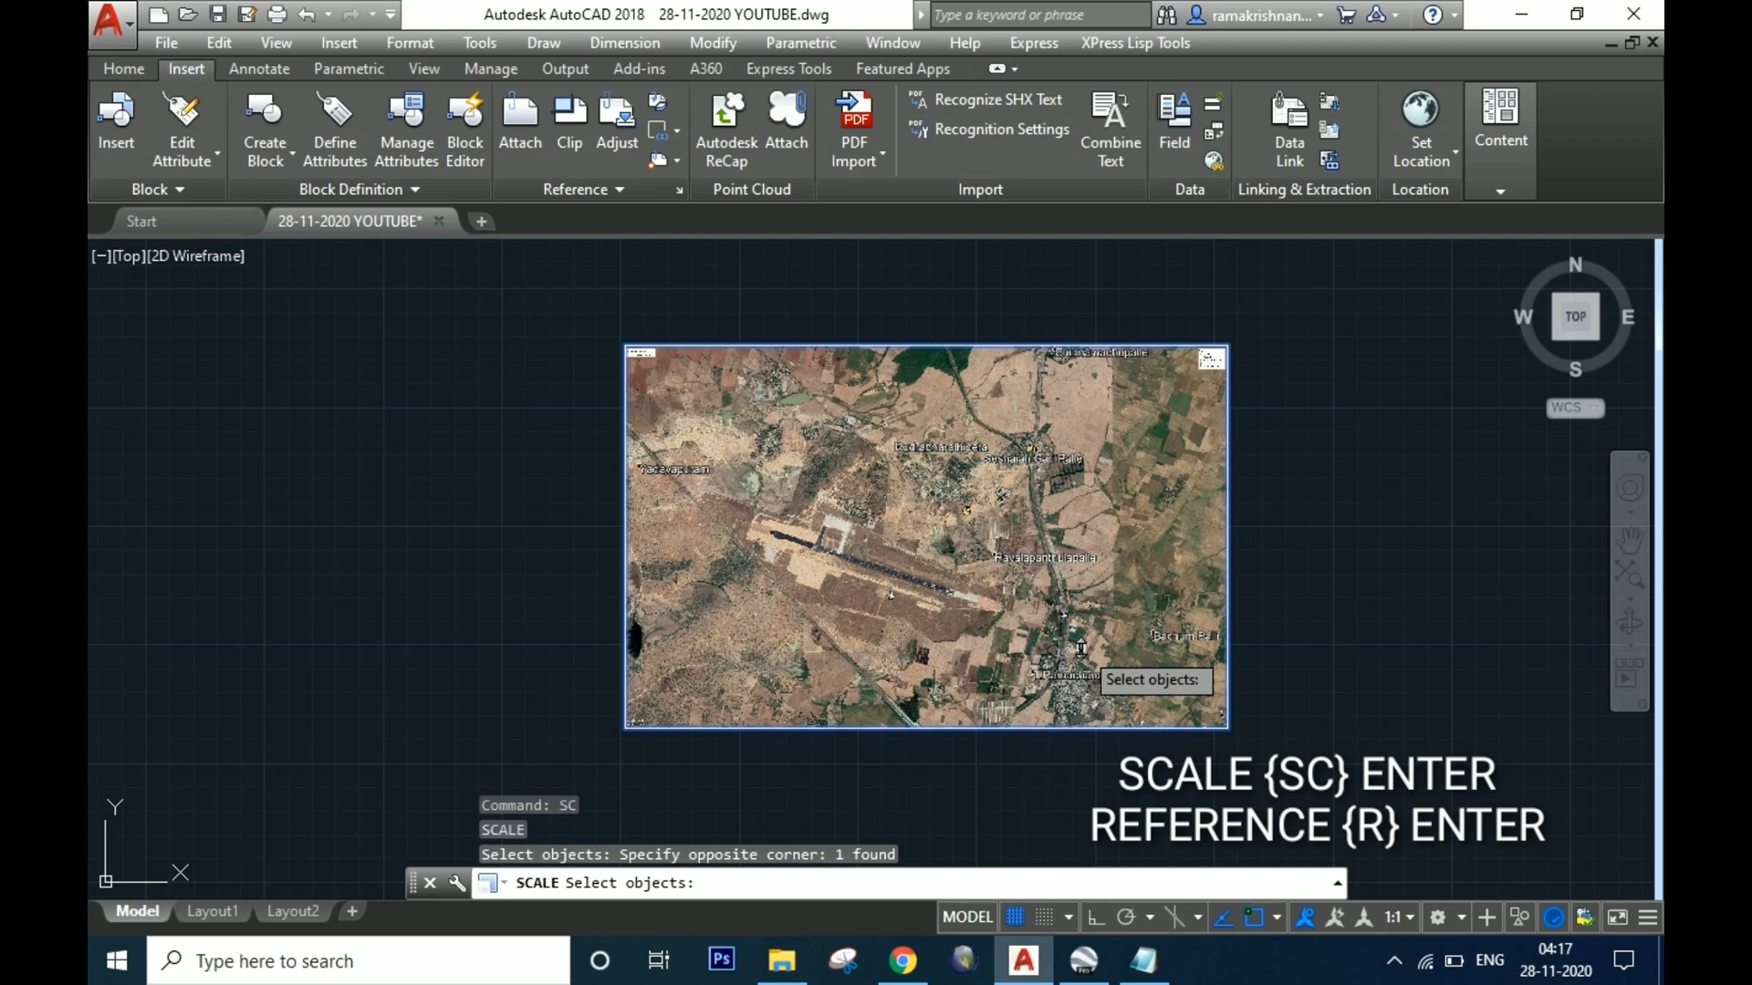
pyautogui.press('Return')
pyautogui.scroll(2, 1180, 772)
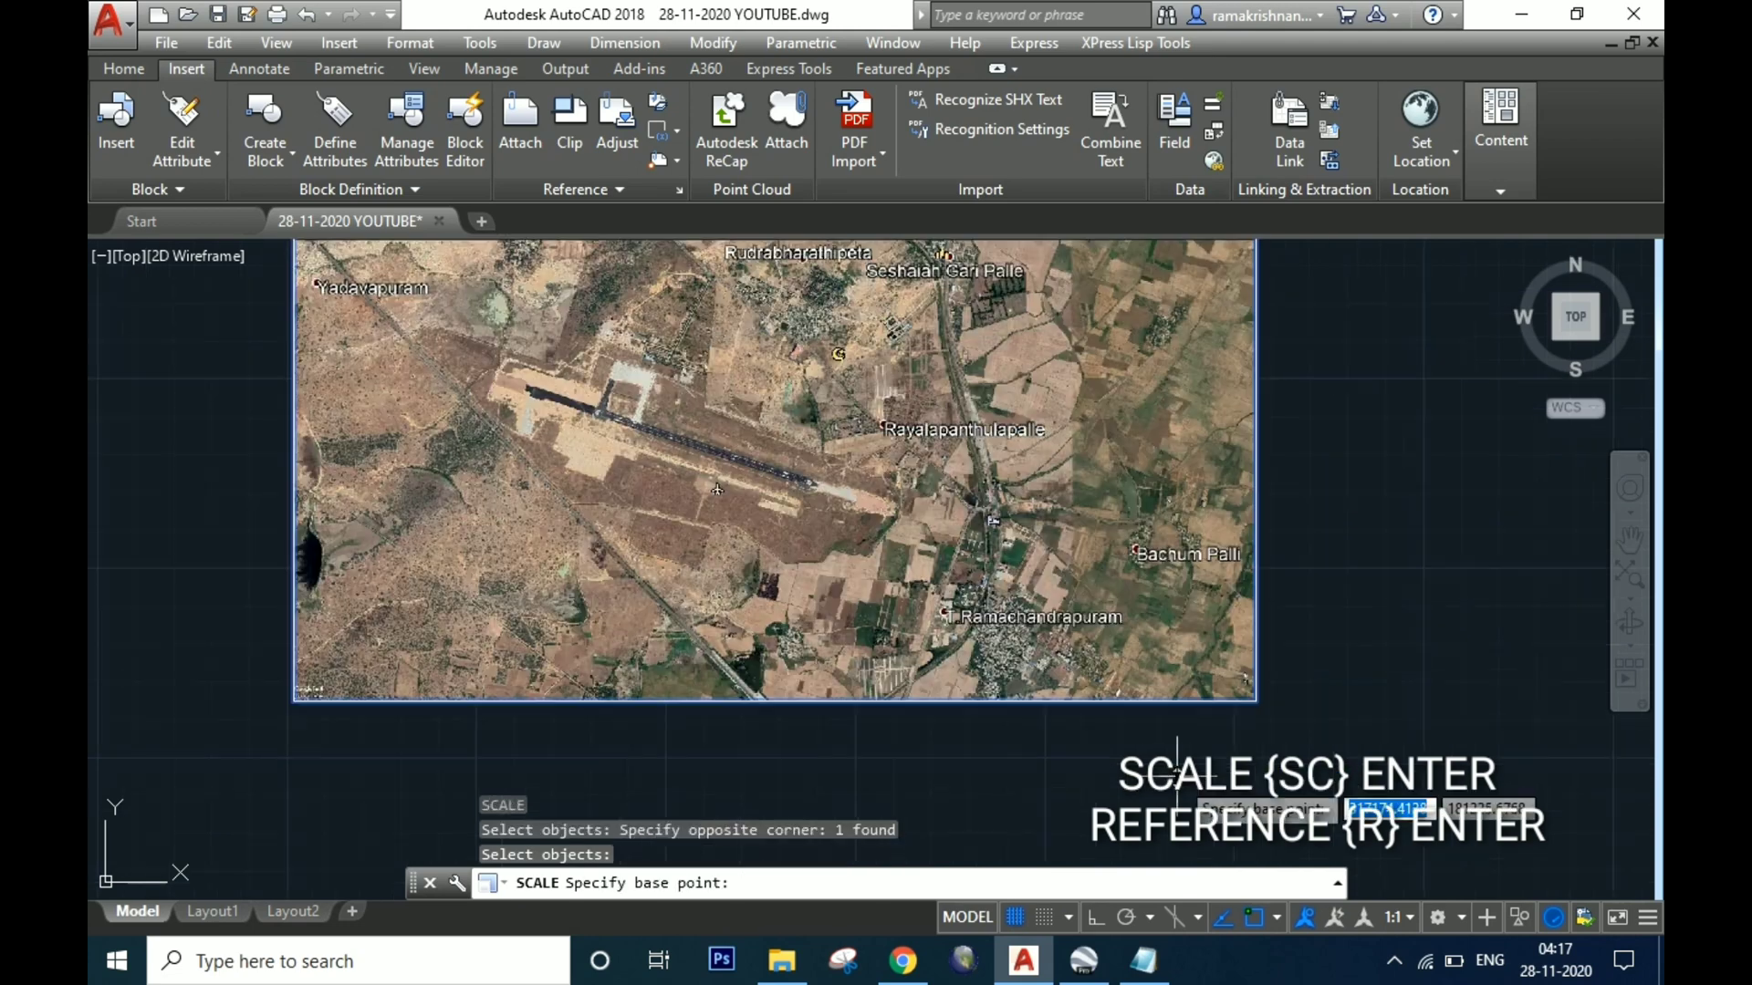
pyautogui.scroll(3, 1205, 758)
pyautogui.scroll(3, 1259, 597)
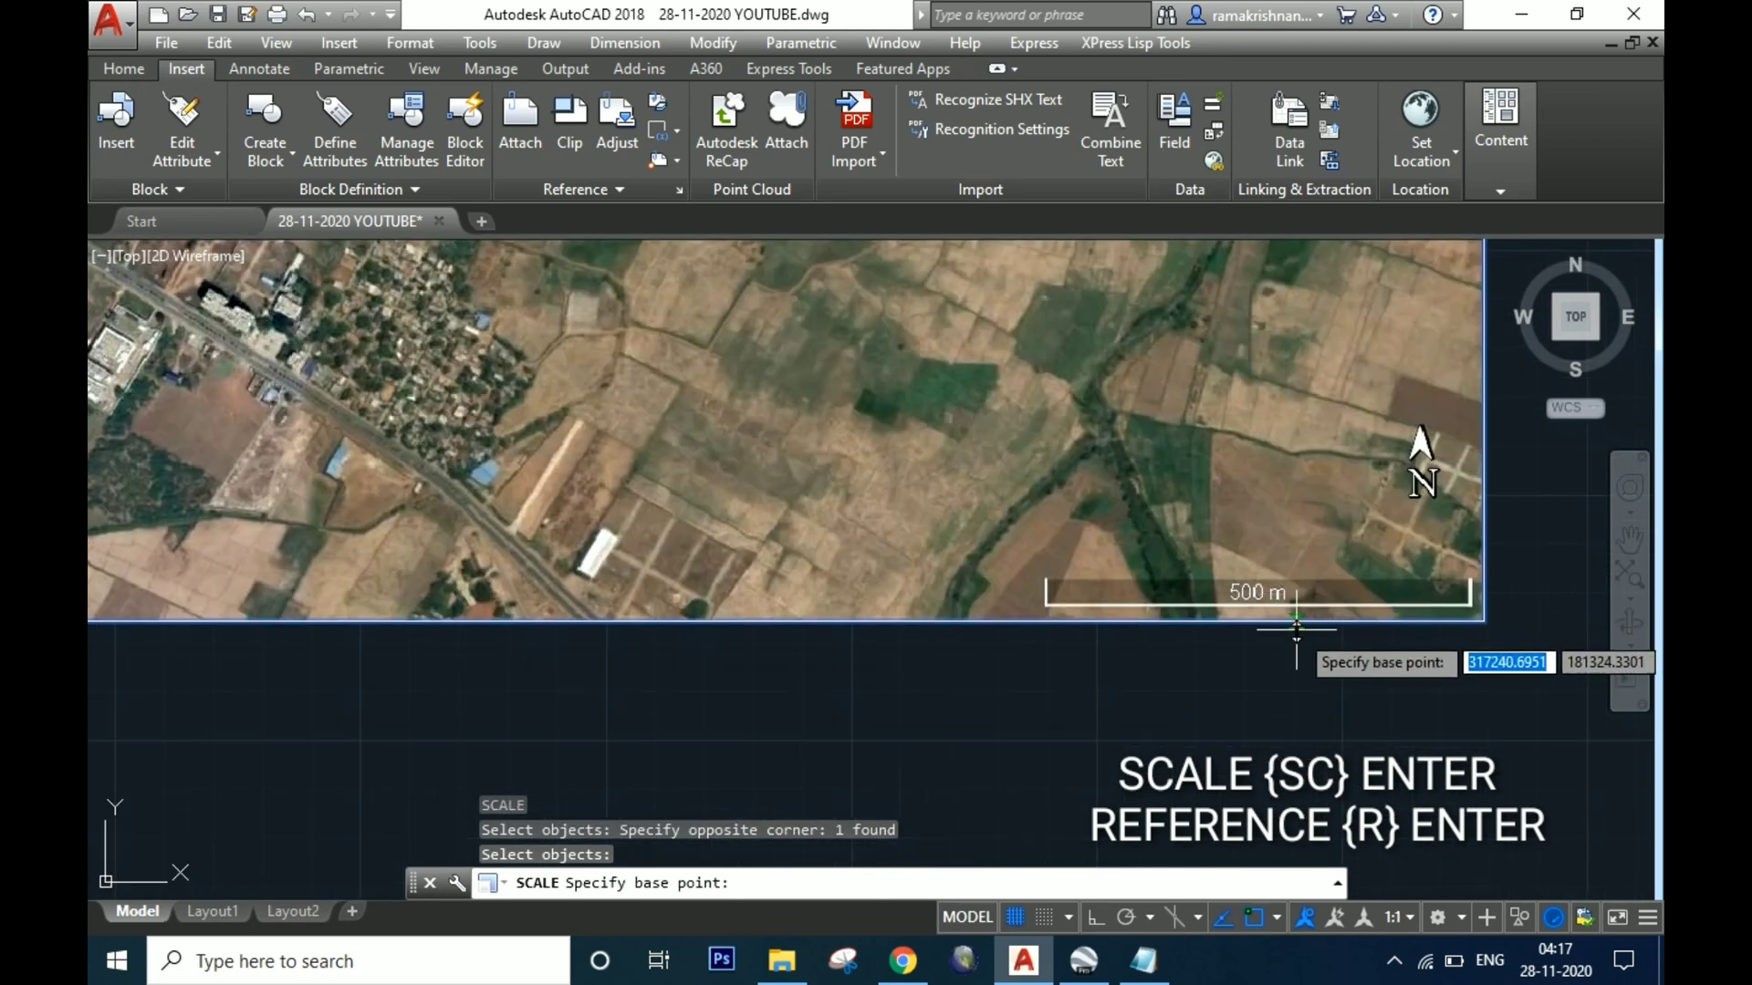
pyautogui.scroll(2, 1296, 627)
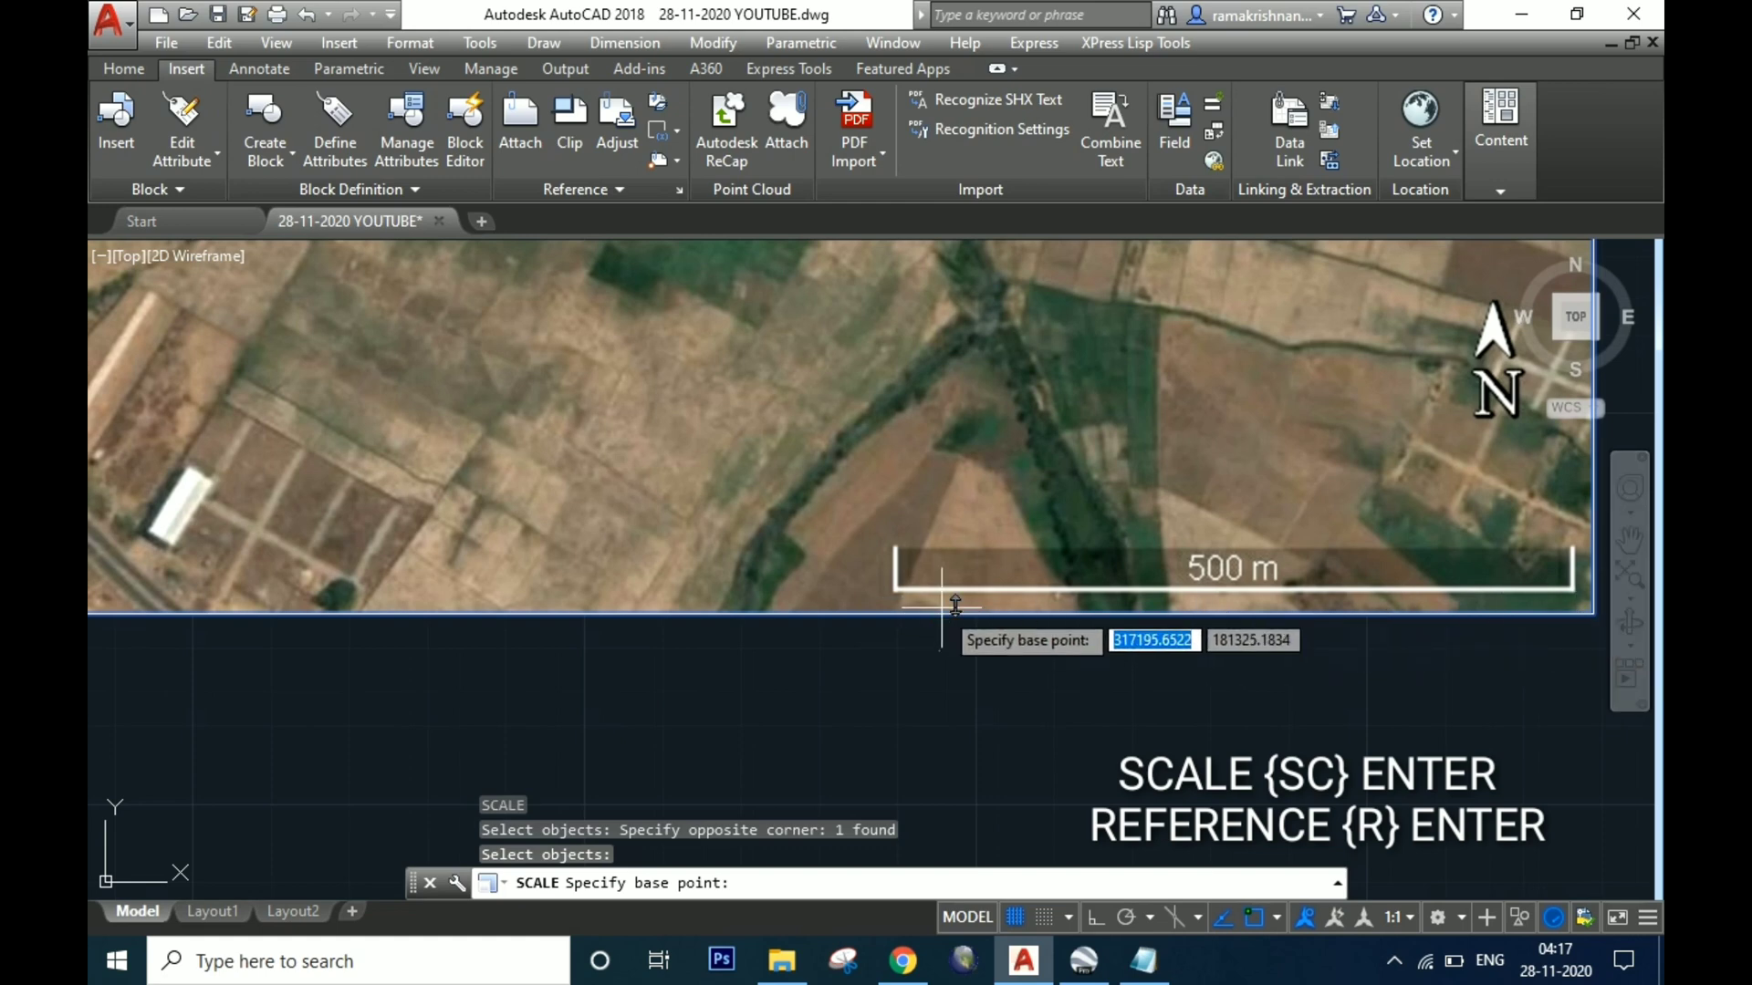
pyautogui.scroll(3, 941, 605)
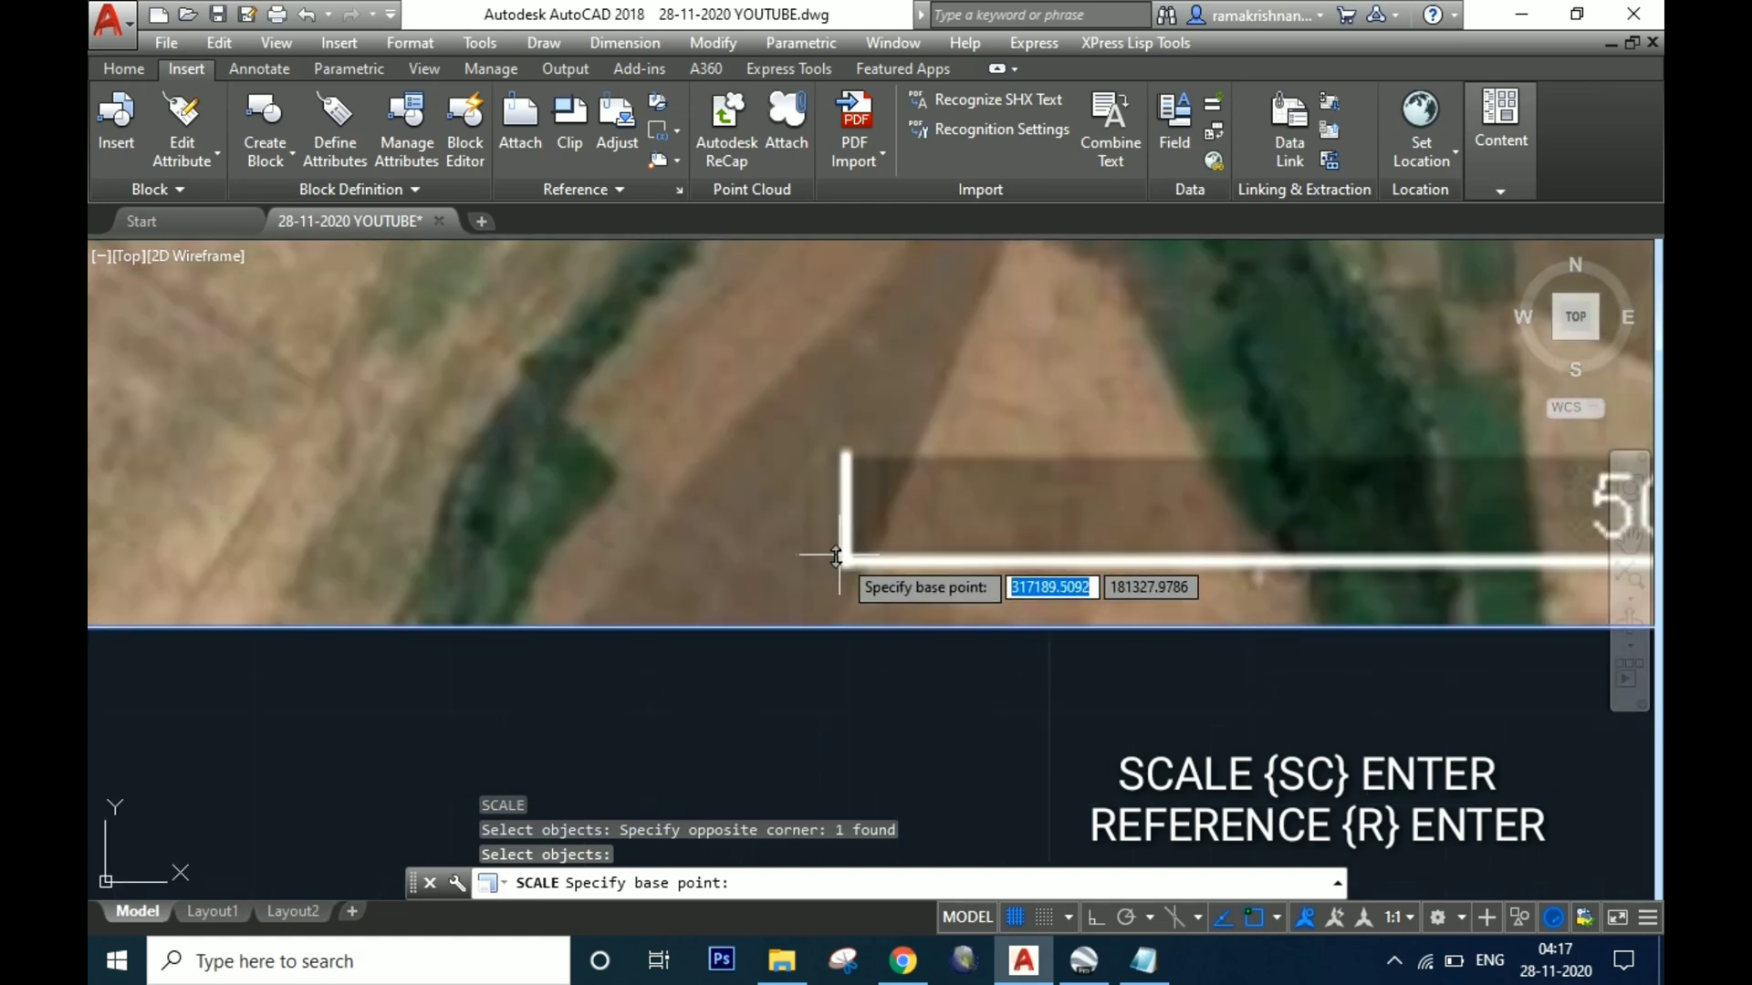
pyautogui.scroll(-2, 715, 605)
pyautogui.scroll(3, 790, 586)
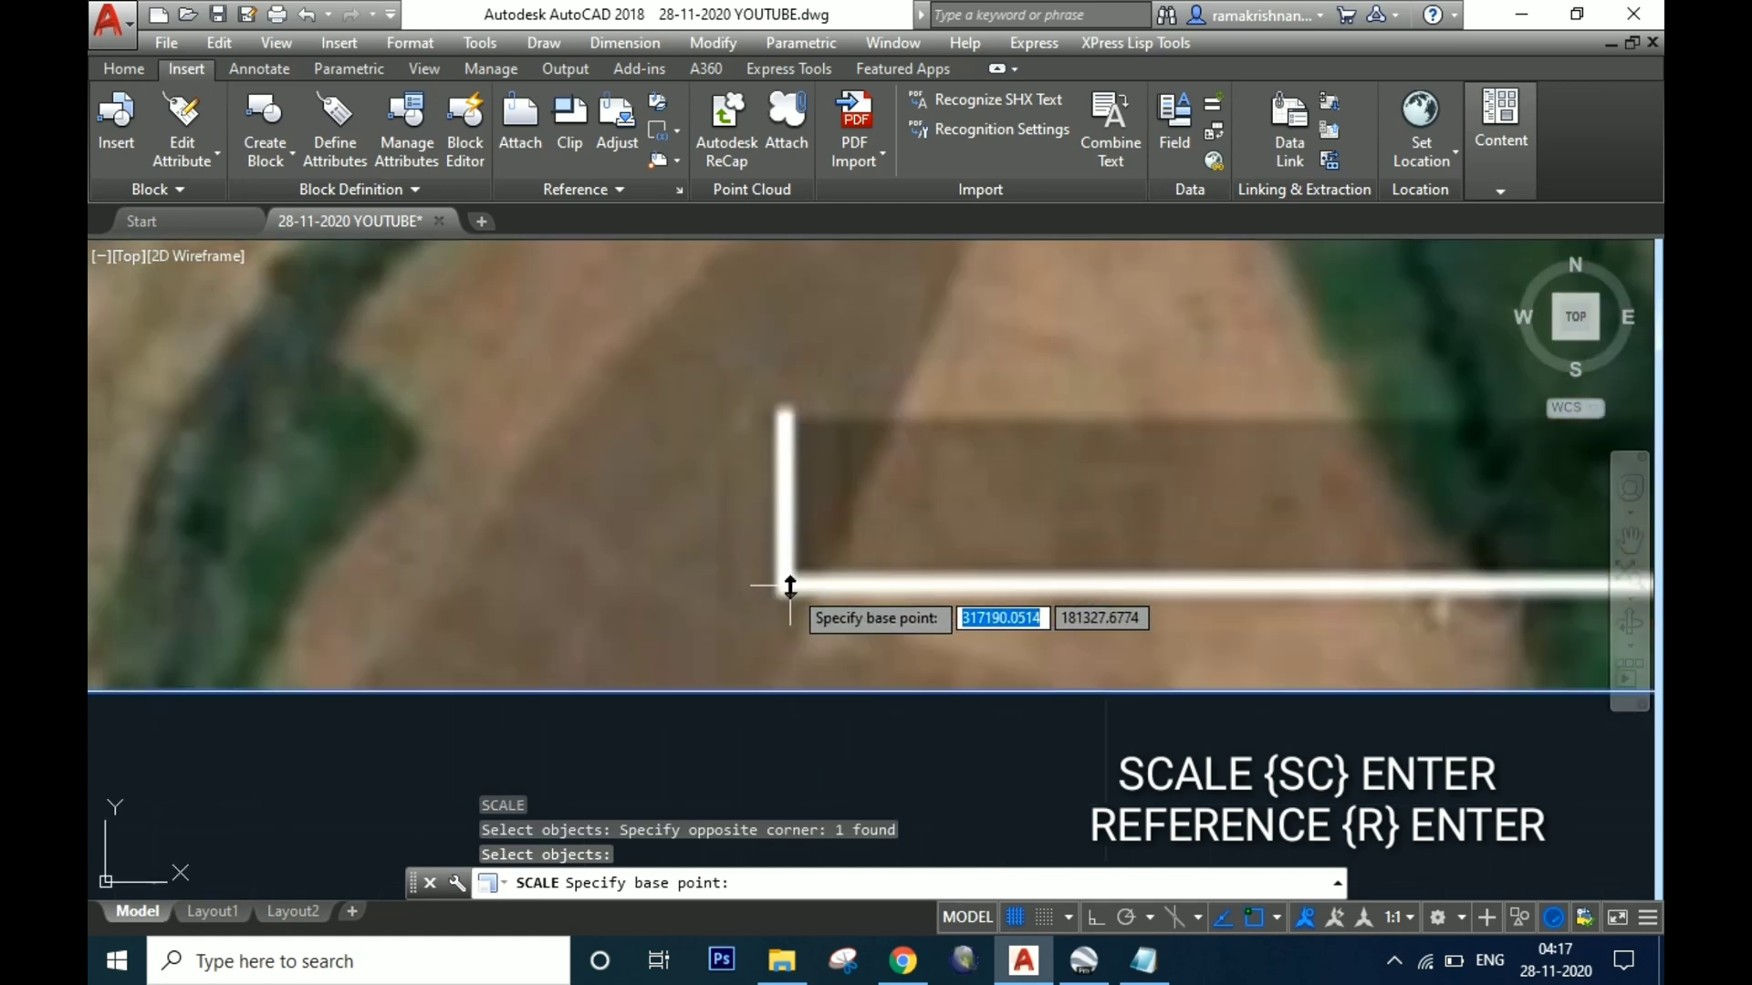
pyautogui.click(785, 585)
# - Use the Reference option and pick the reference length along the 500 m scale bar, from its left to its right corner, with Ortho on
pyautogui.scroll(-4, 727, 566)
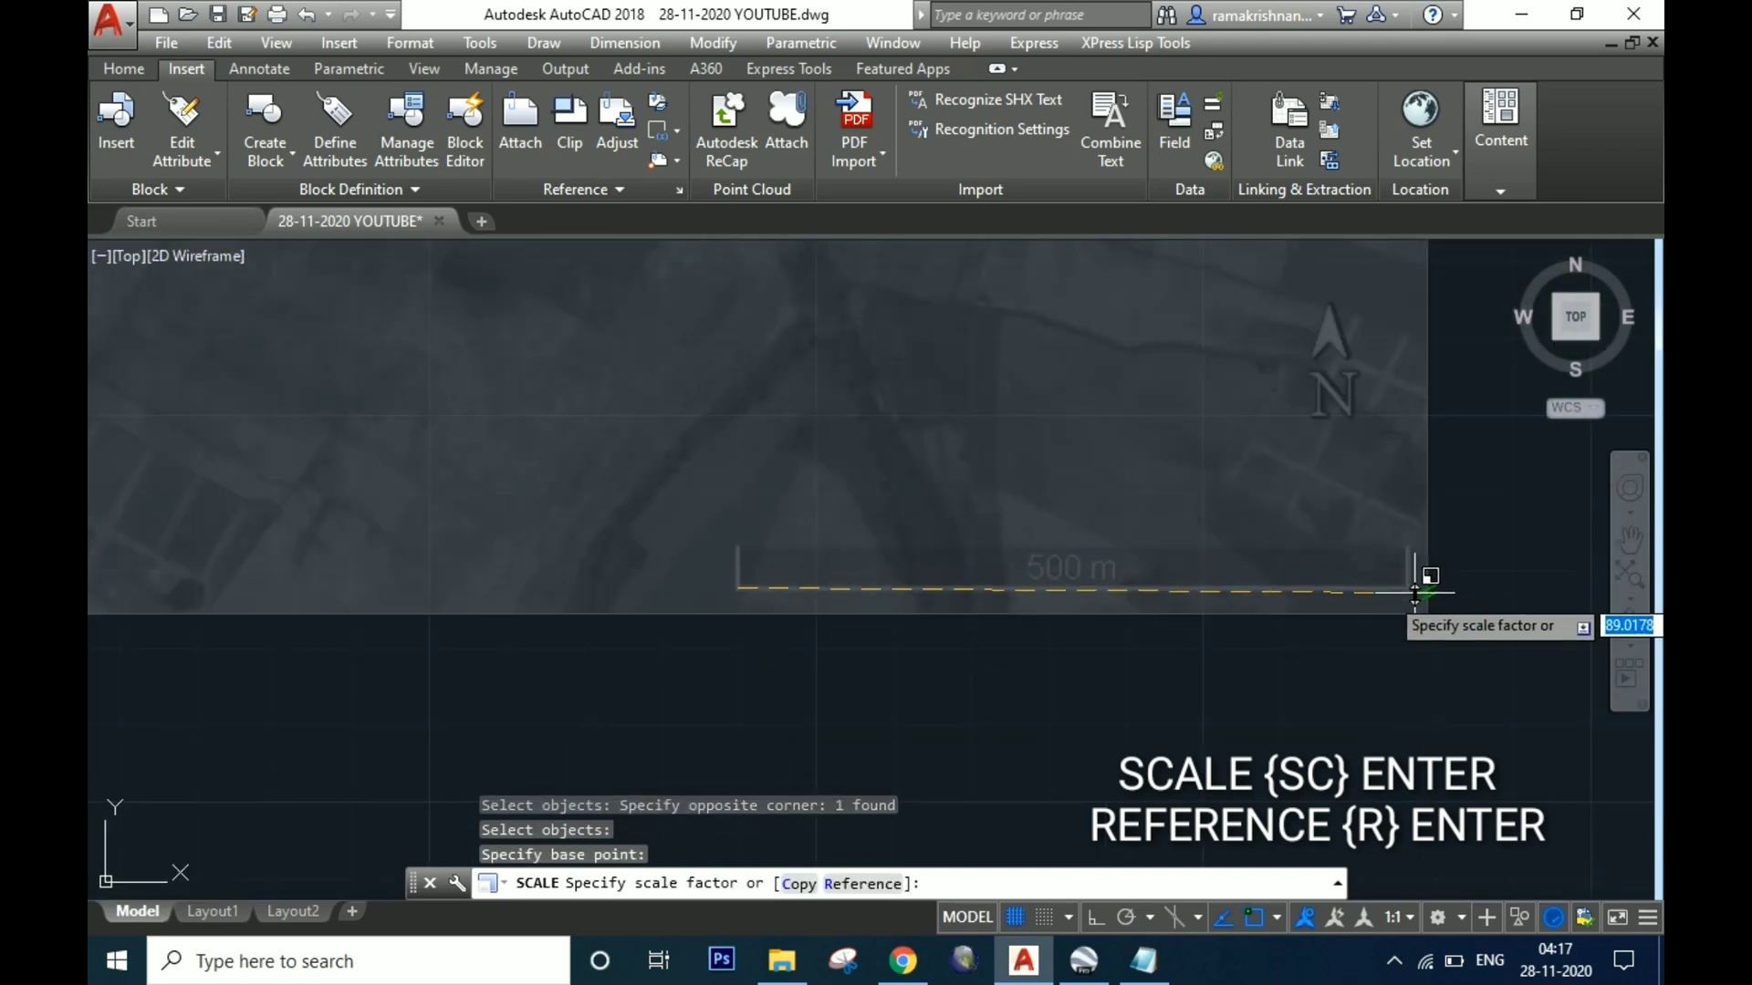
pyautogui.click(862, 884)
pyautogui.scroll(4, 743, 584)
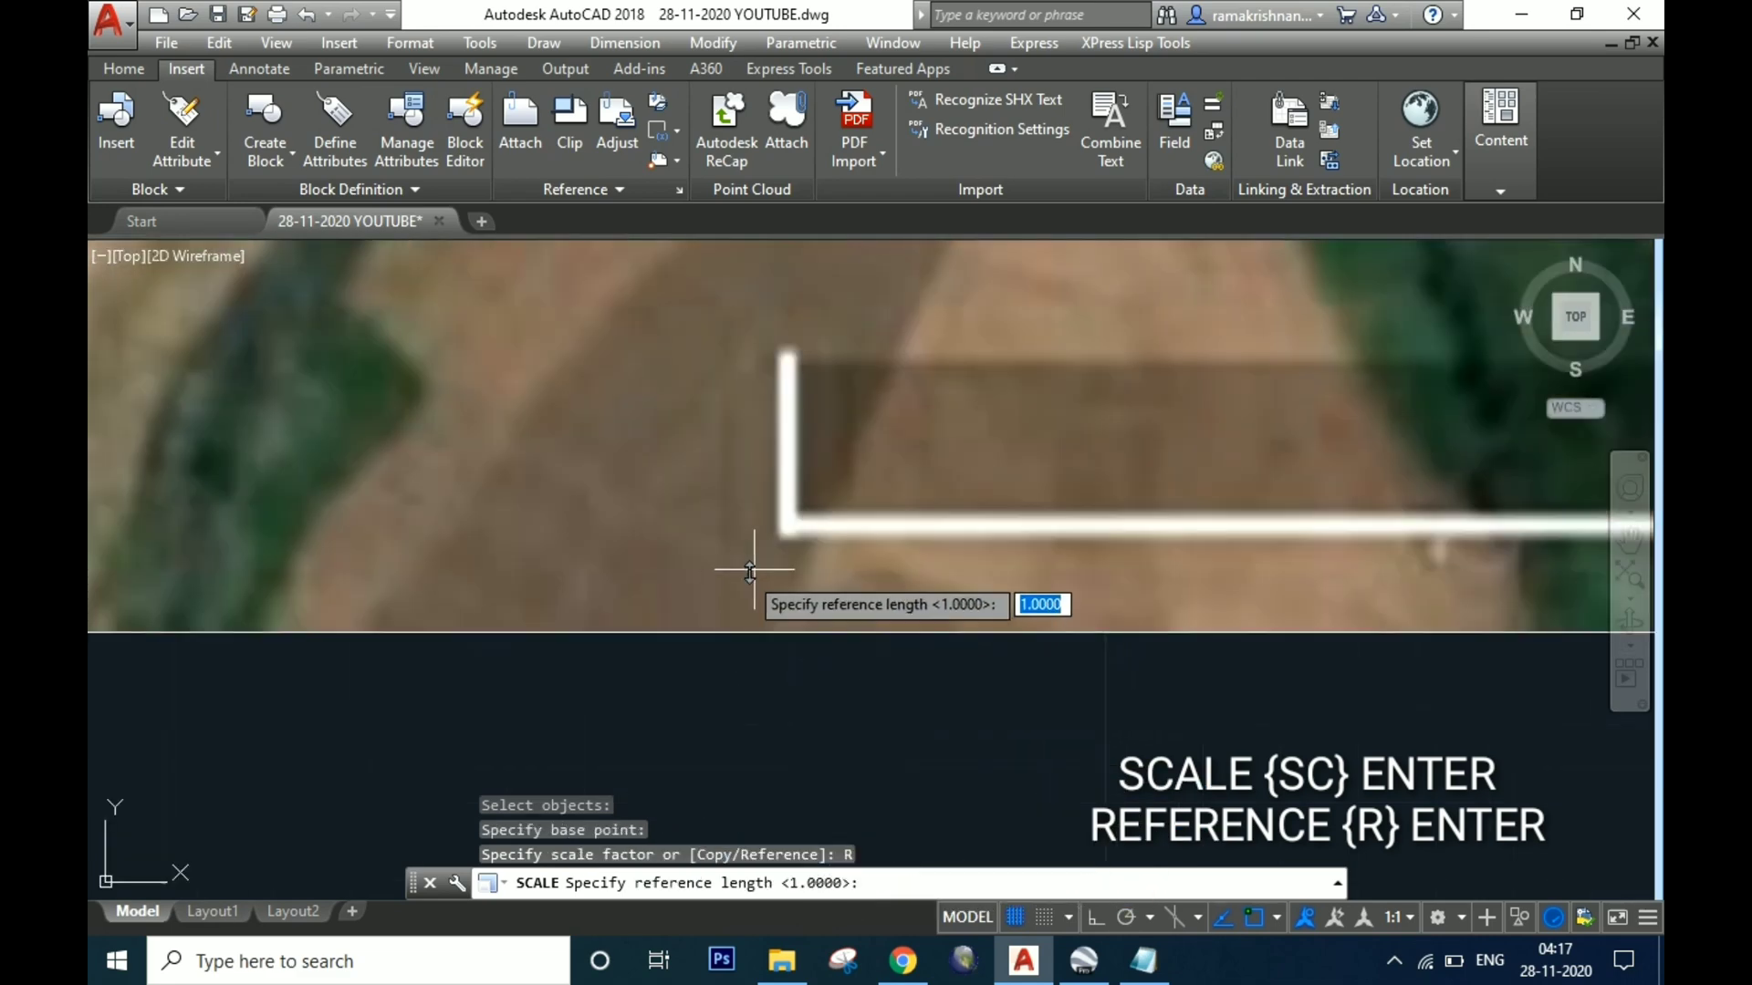
pyautogui.click(801, 537)
pyautogui.scroll(-3, 801, 536)
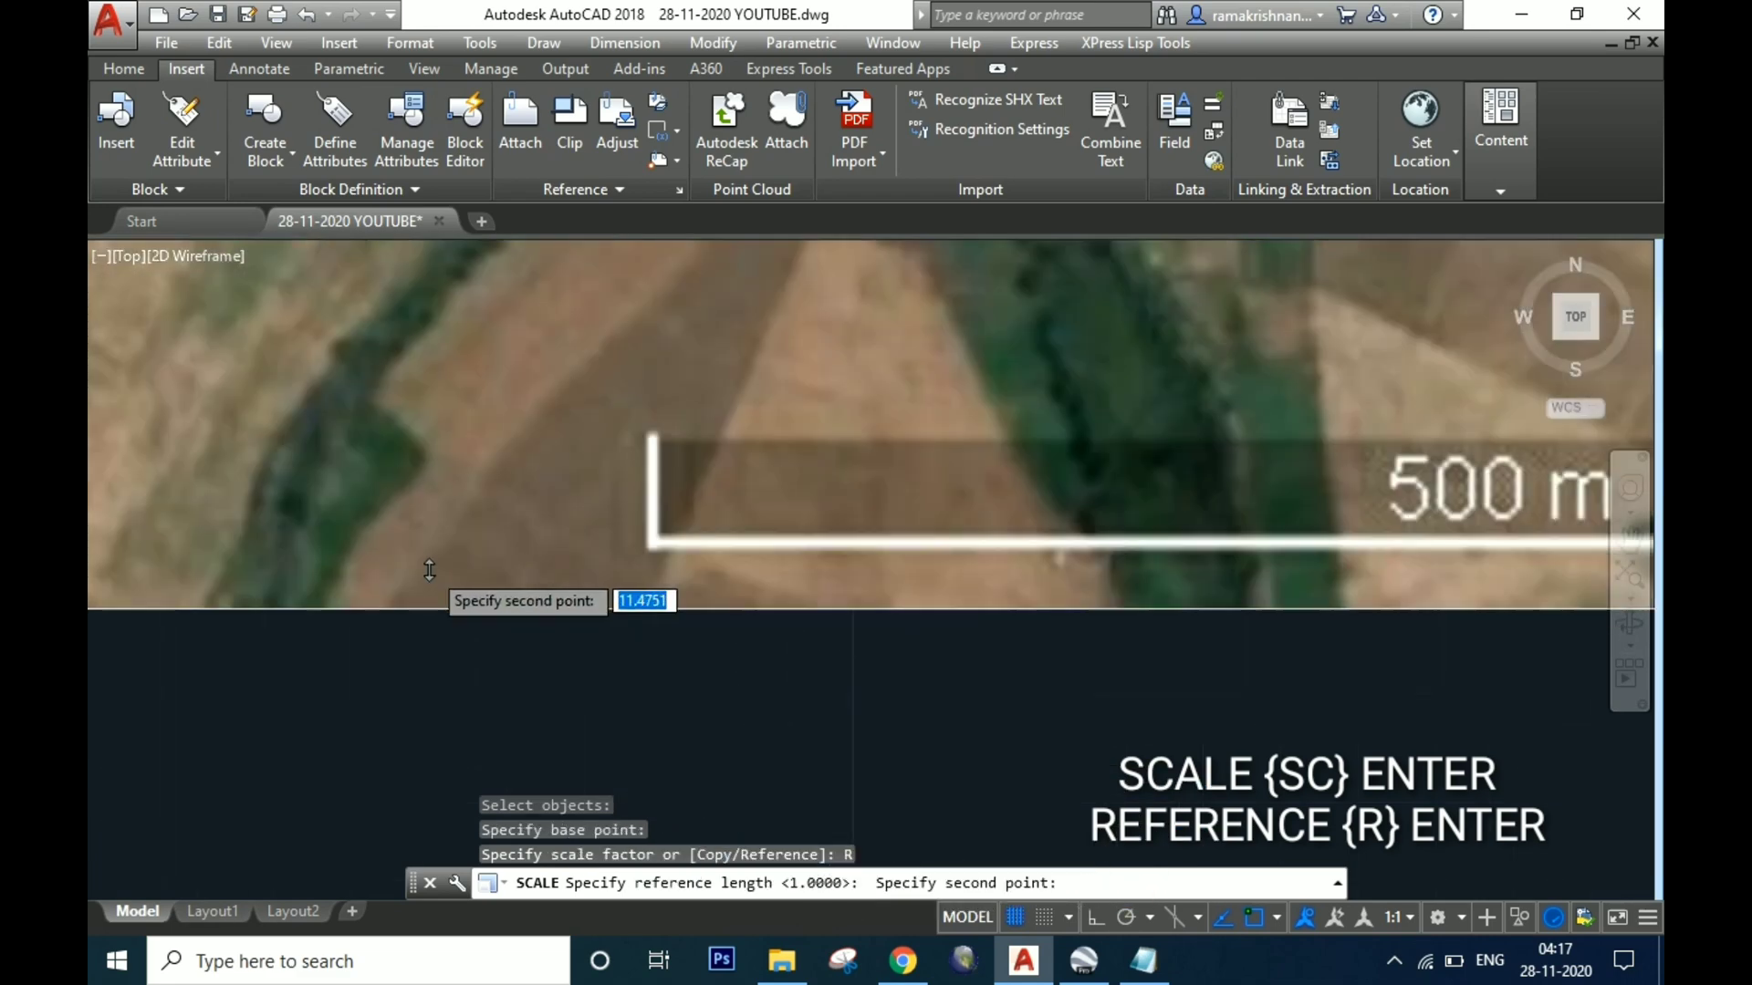
pyautogui.scroll(-3, 1154, 591)
pyautogui.scroll(5, 1122, 626)
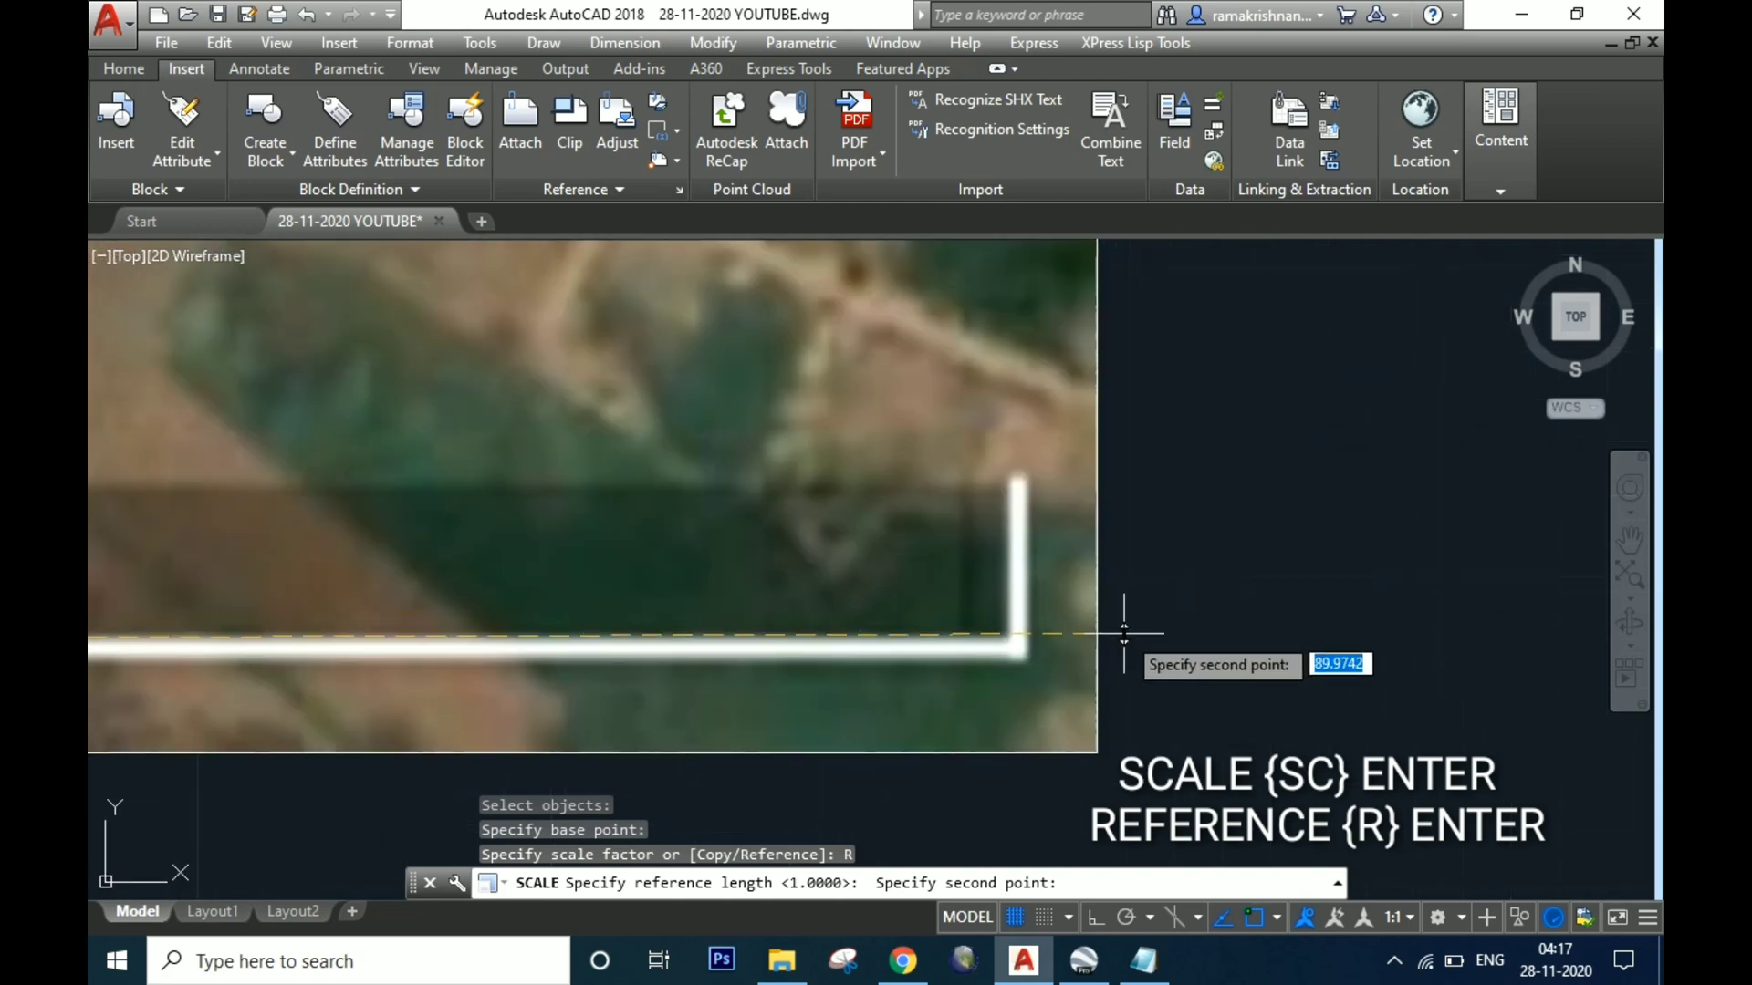
pyautogui.scroll(2, 1012, 643)
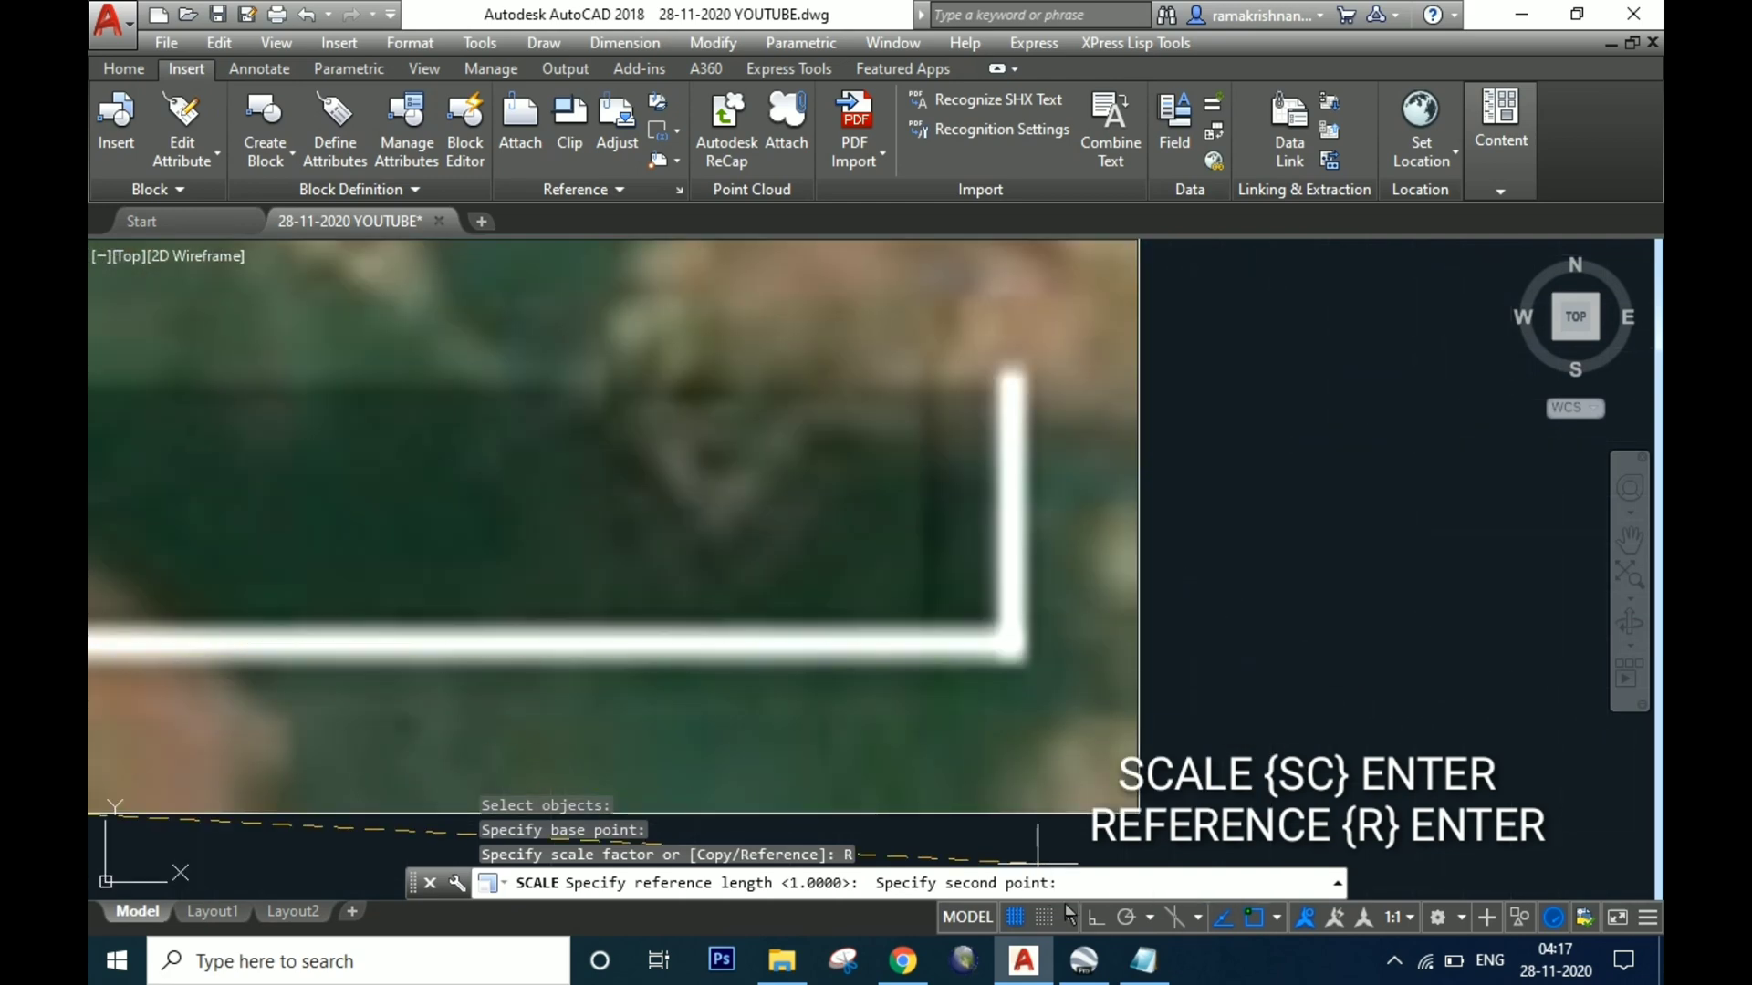
pyautogui.click(1094, 921)
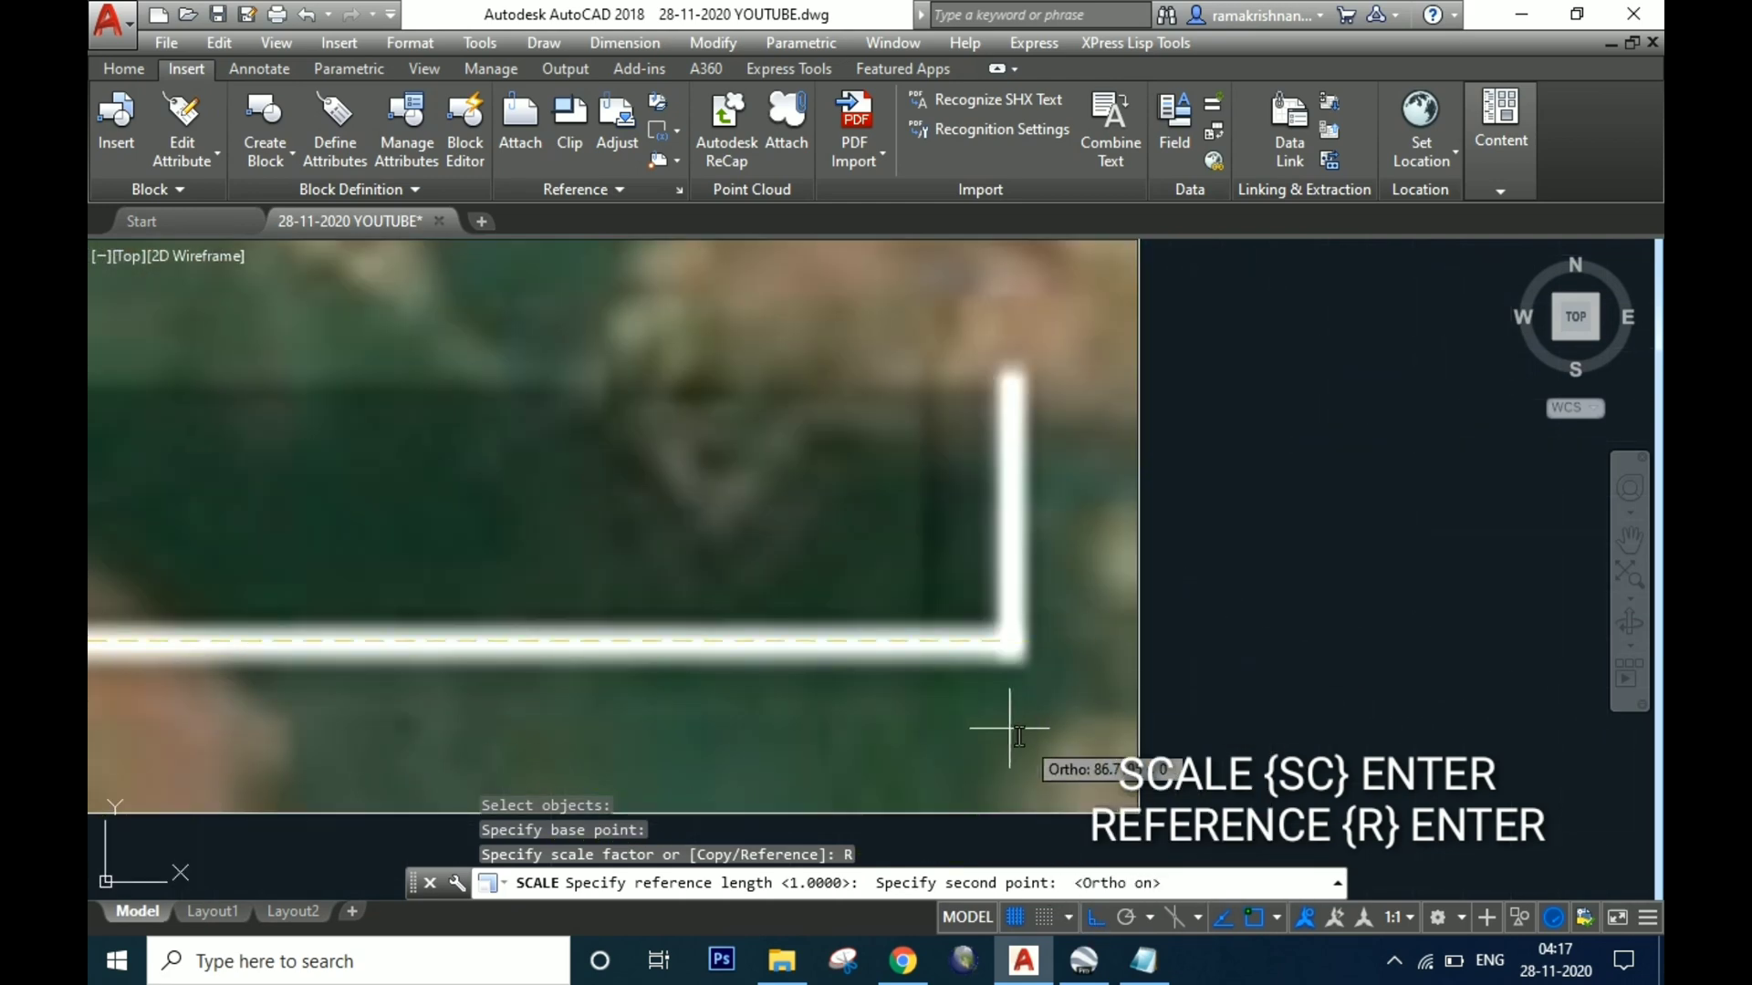
pyautogui.click(1011, 638)
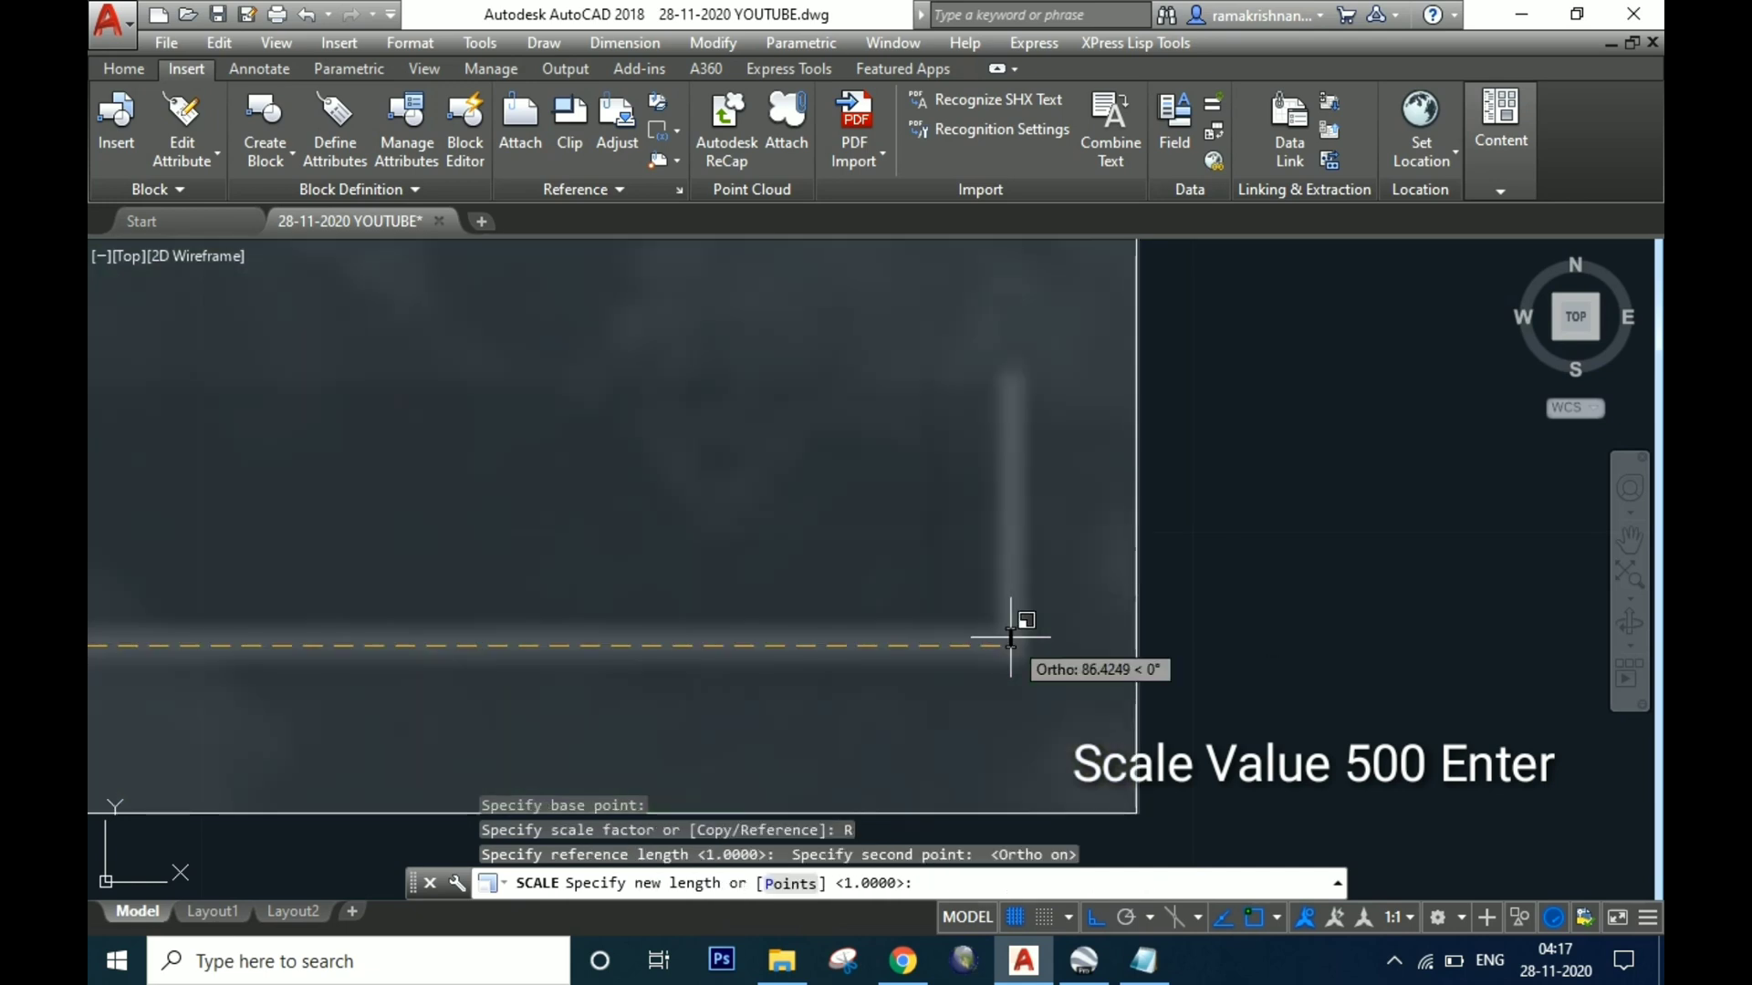
# - Set the new length of the scale bar reference to 500 and check the rescaled image
pyautogui.write('50')
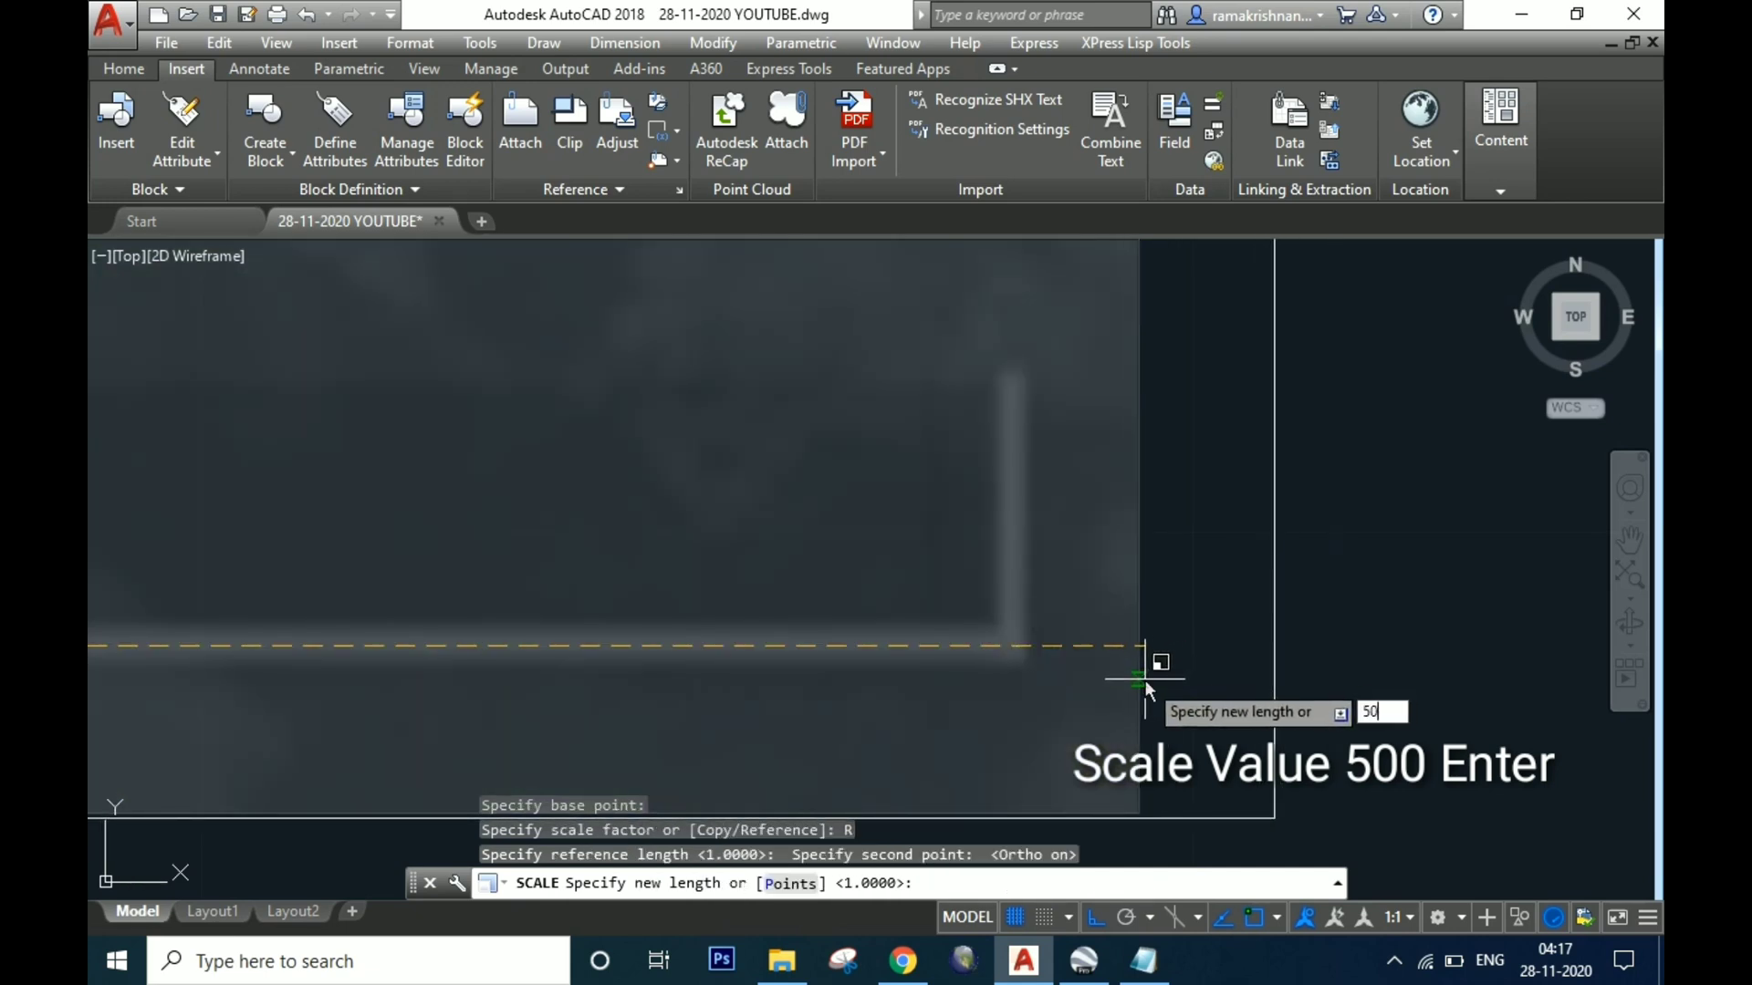
pyautogui.write('0')
pyautogui.press('Return')
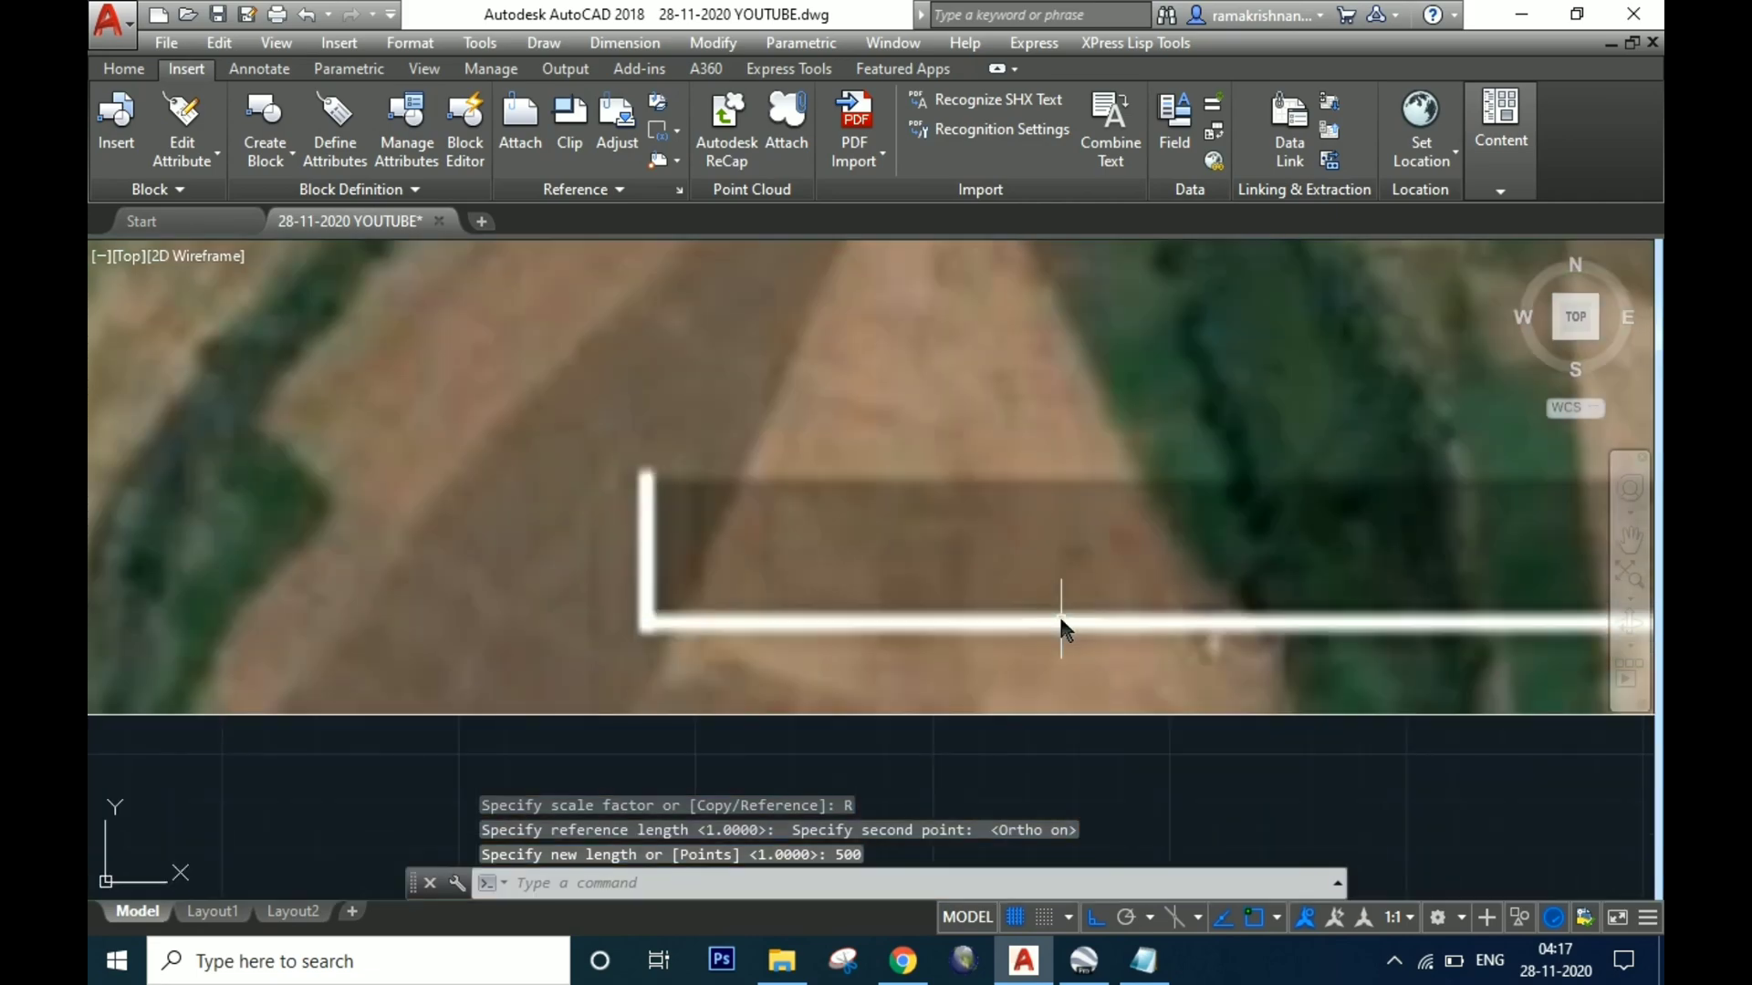
pyautogui.scroll(-6, 1061, 627)
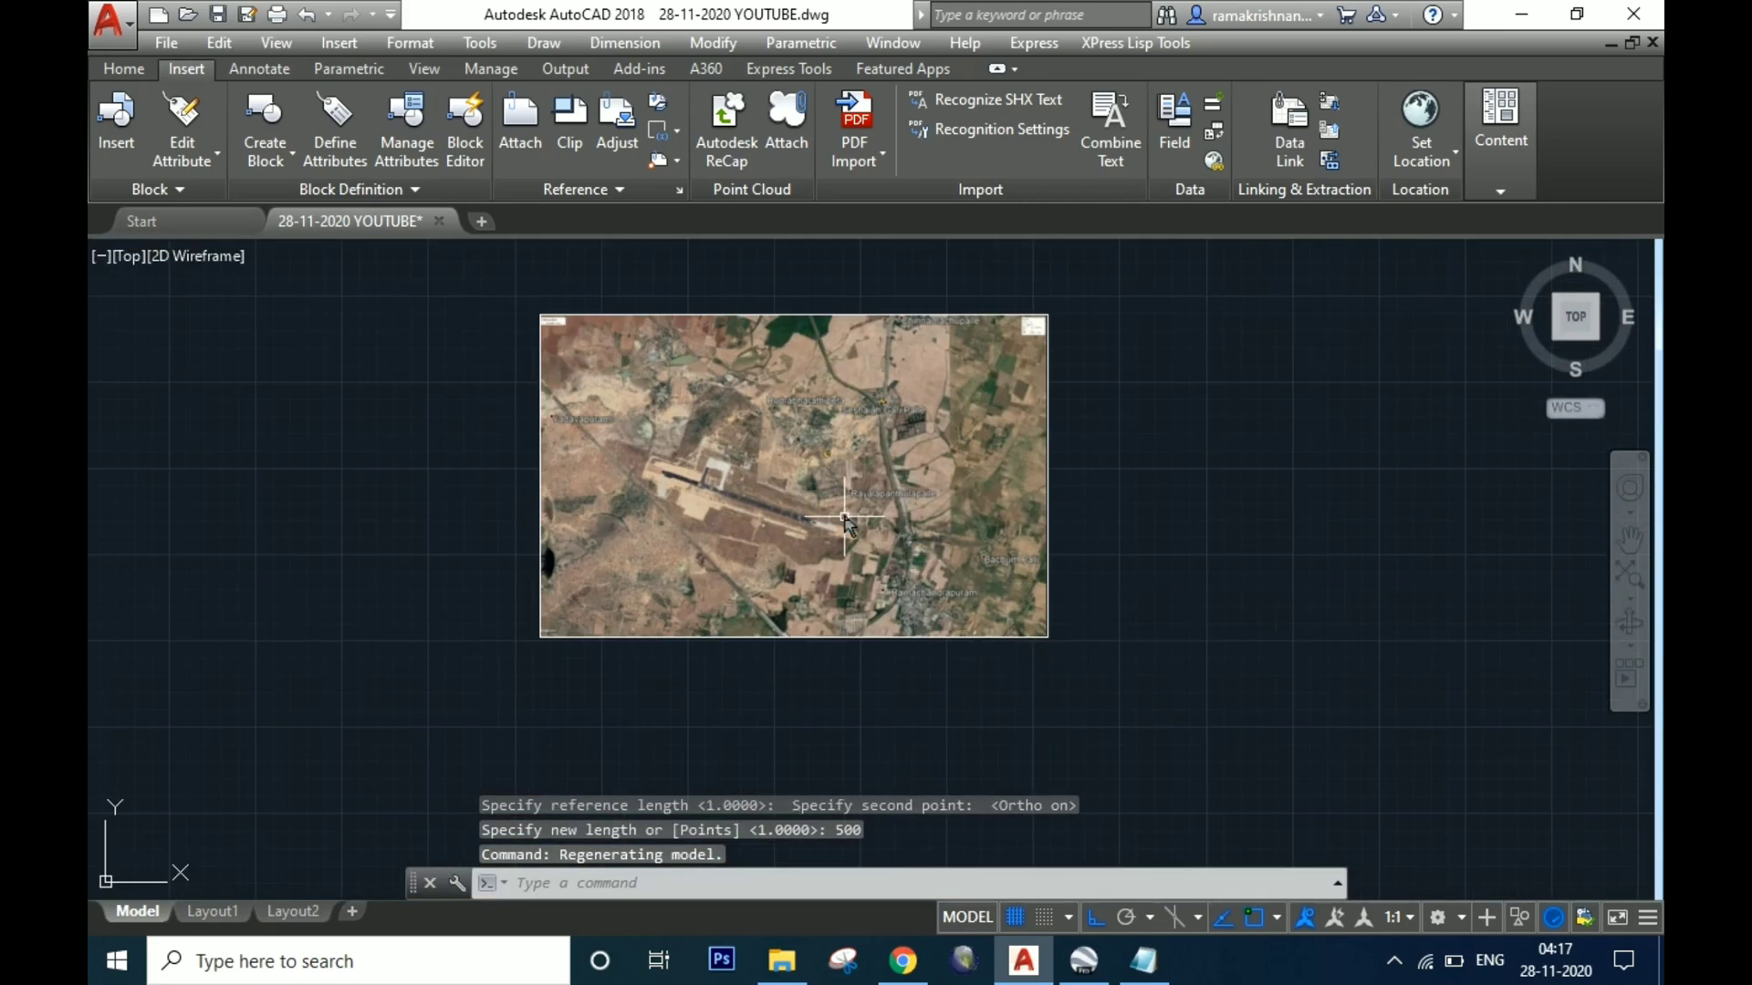
pyautogui.scroll(5, 957, 617)
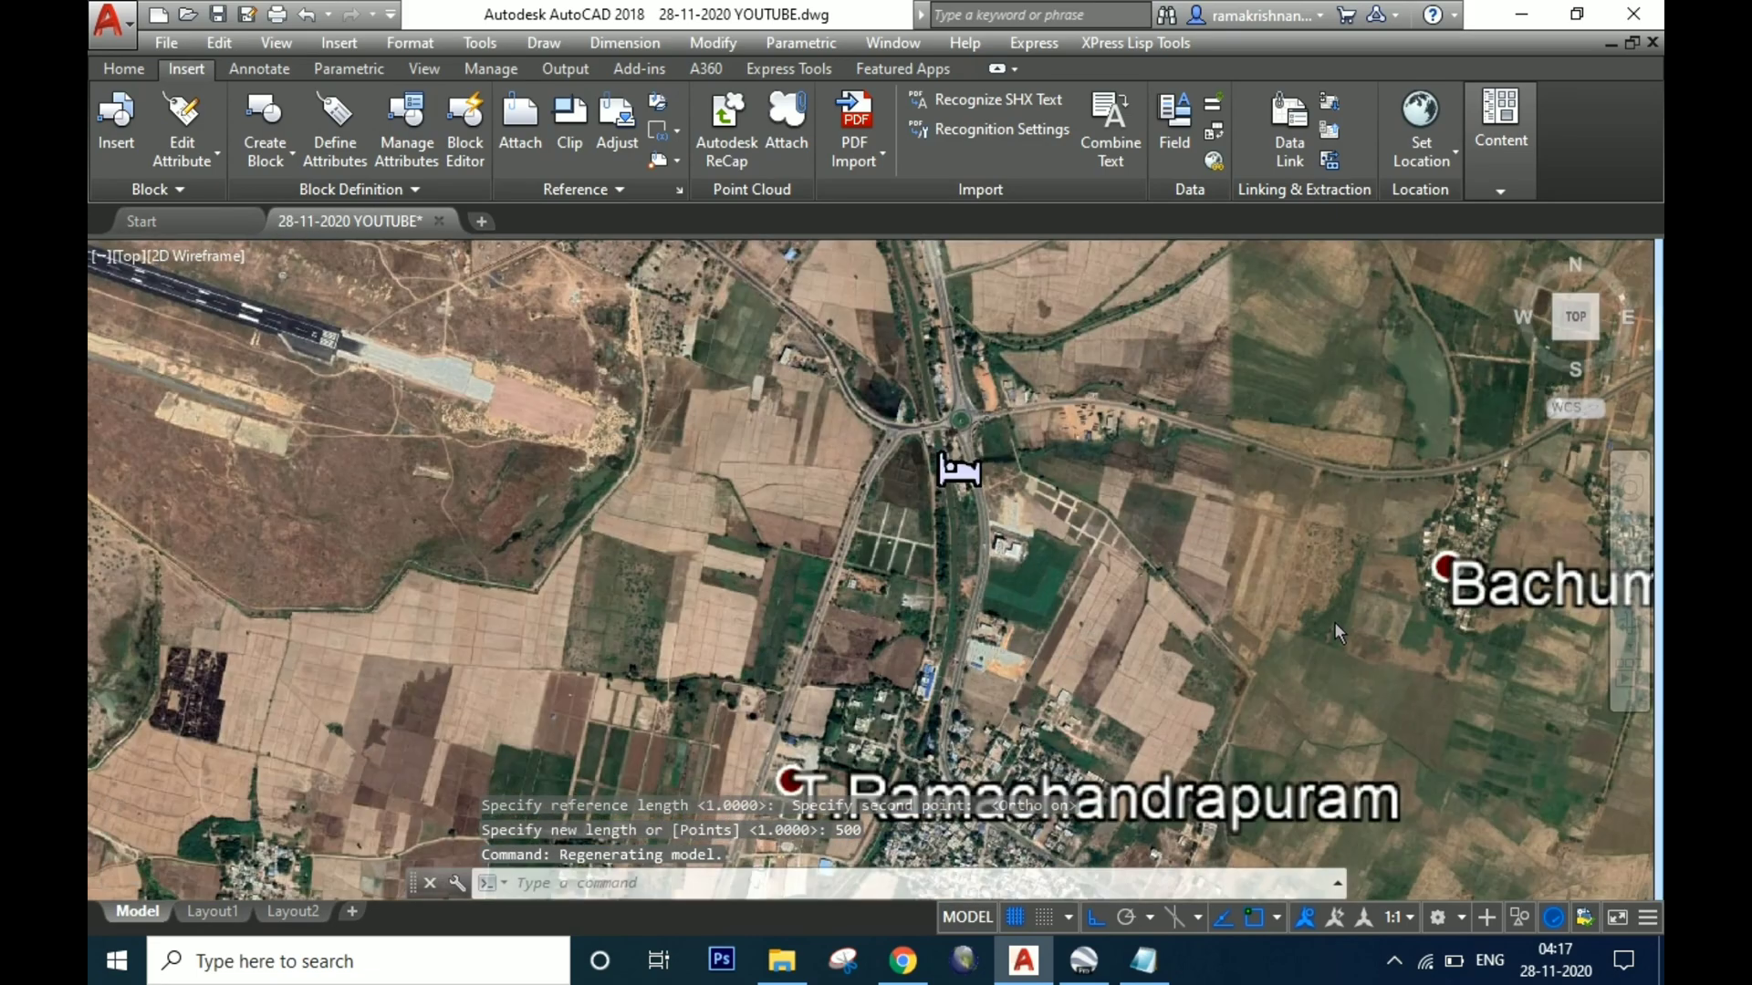
# - Measure the width of the road just west of the roundabout with an aligned dimension, turning Ortho off, without placing it
pyautogui.scroll(-4, 1336, 631)
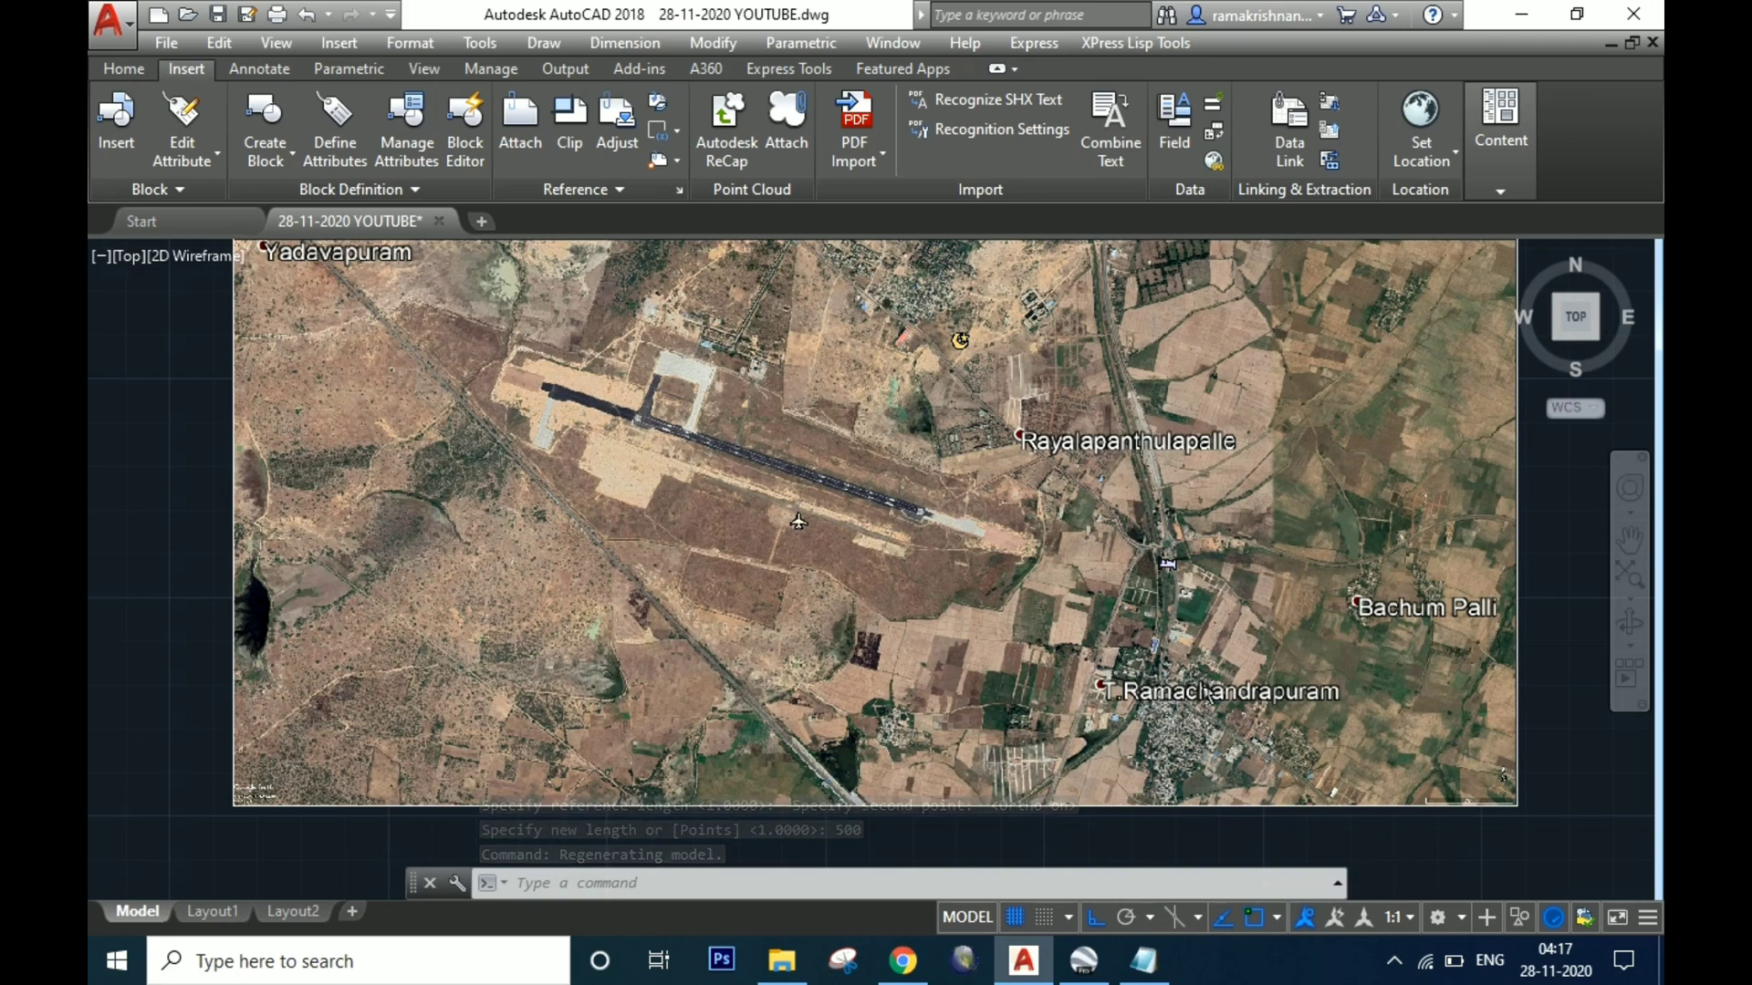
pyautogui.scroll(2, 1209, 693)
pyautogui.scroll(5, 1277, 465)
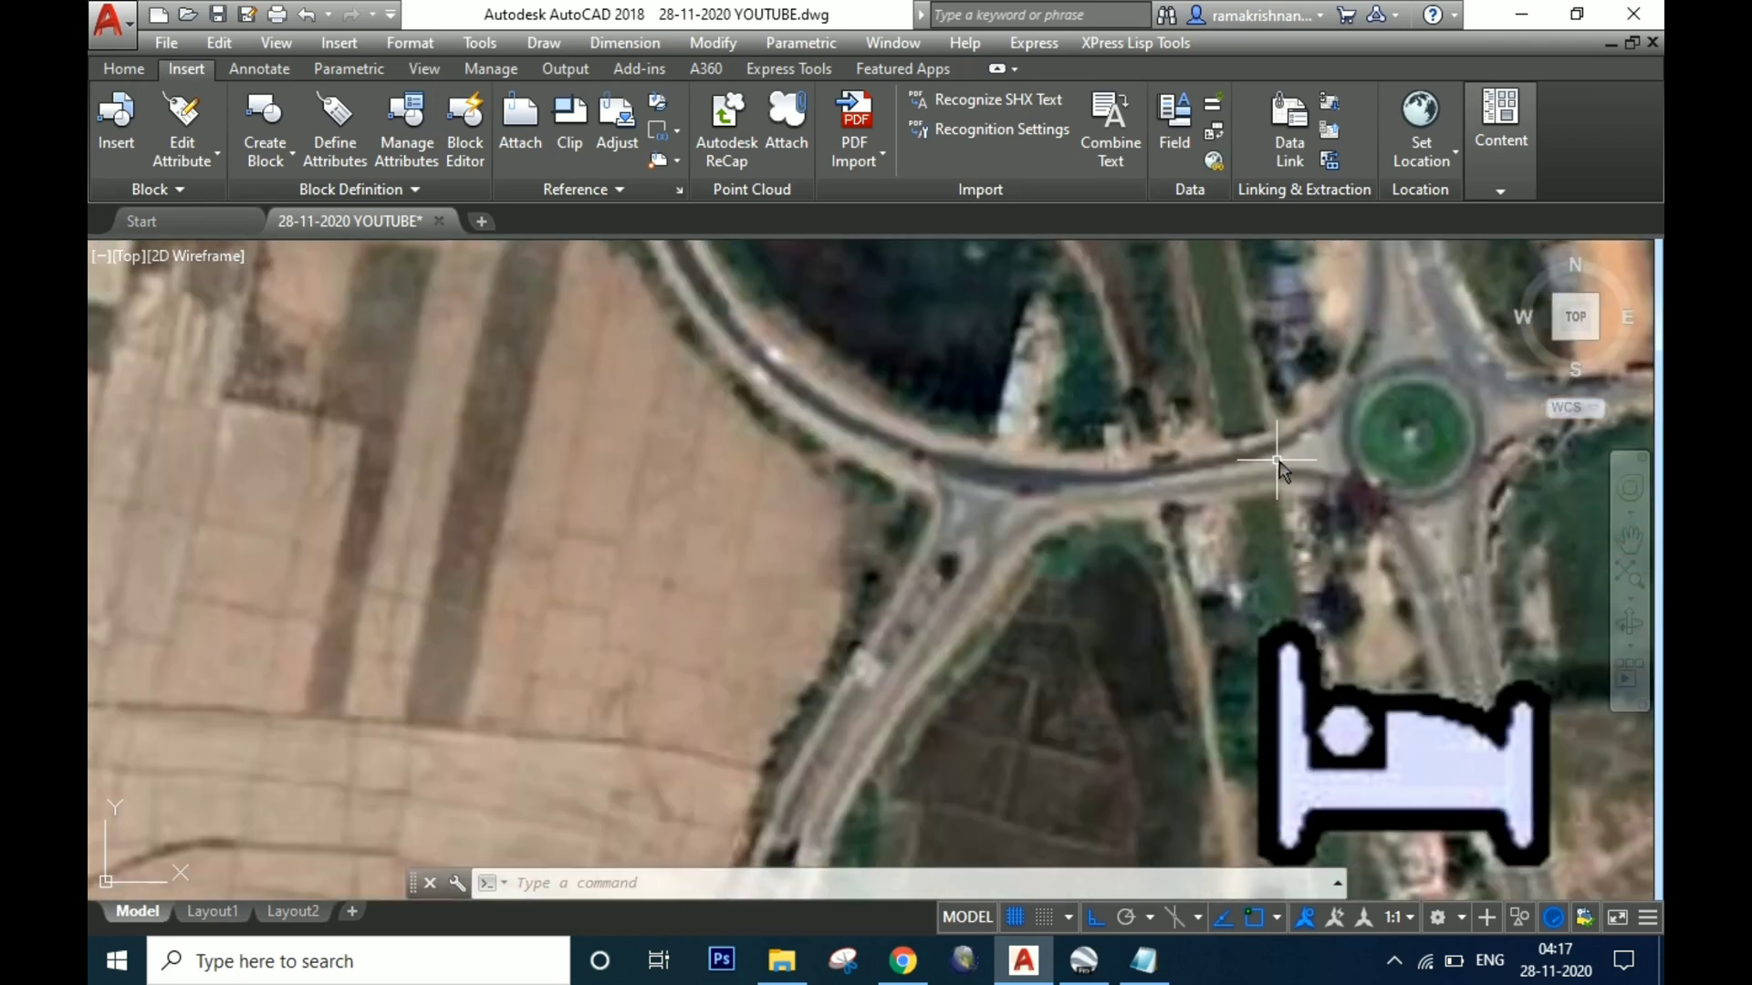
pyautogui.scroll(2, 1096, 484)
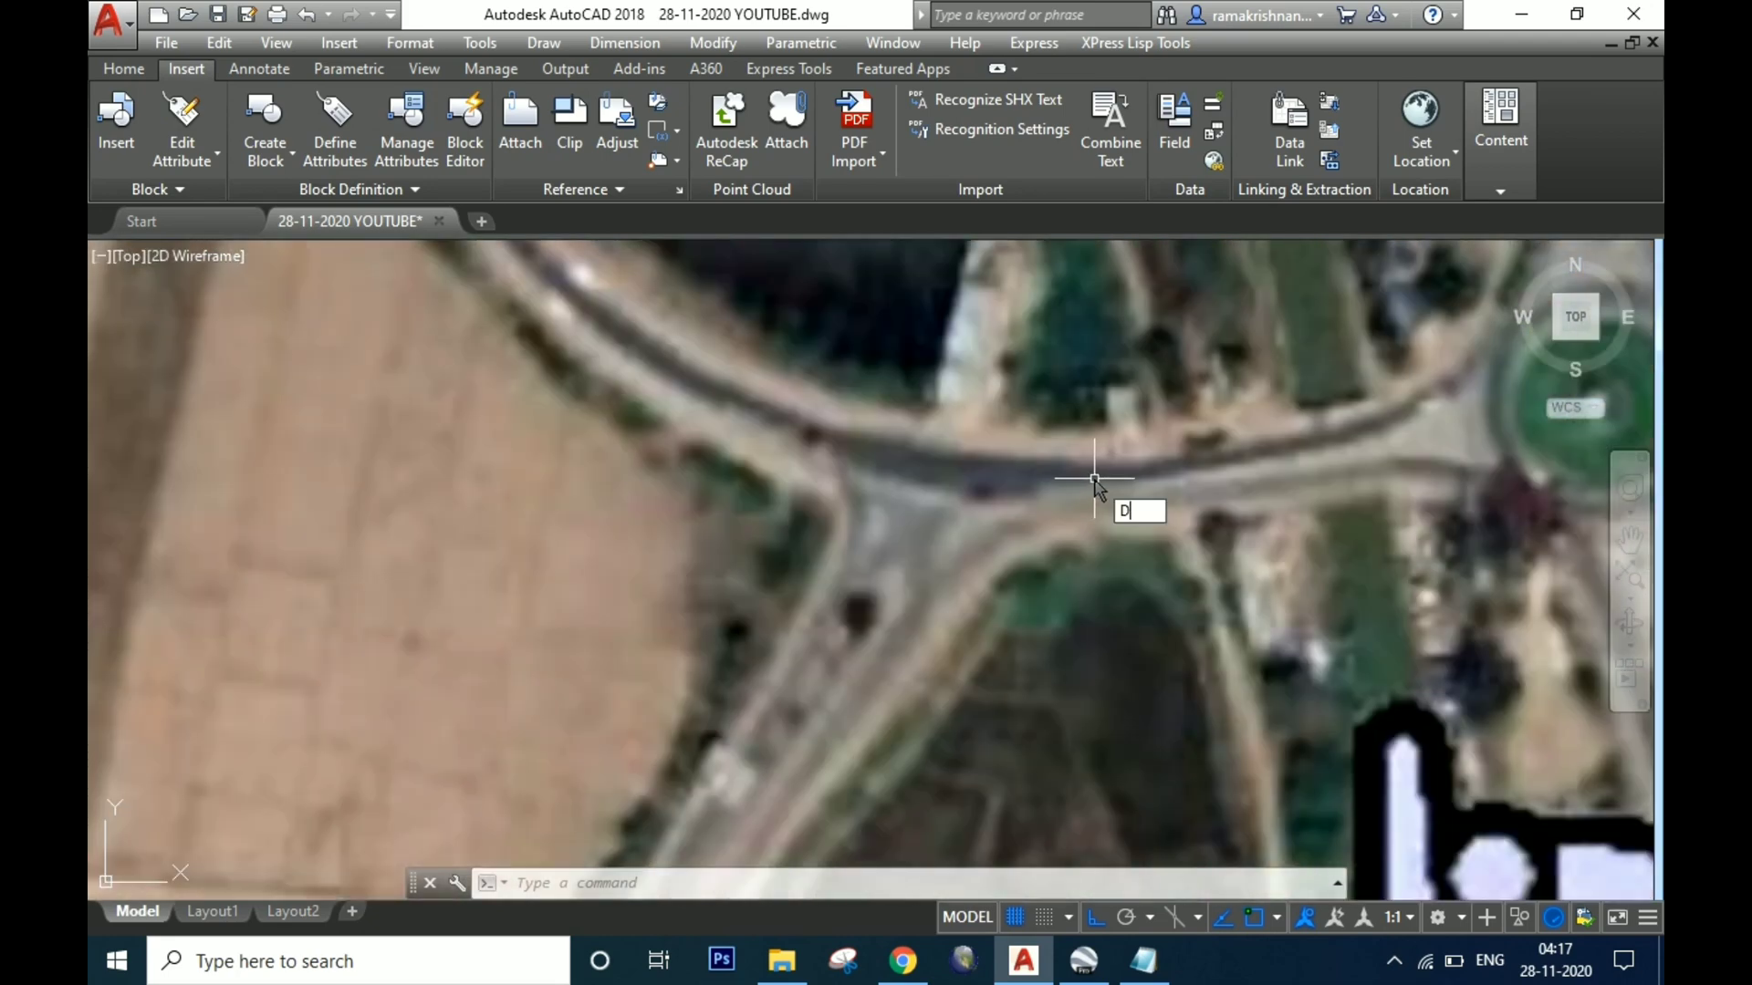
pyautogui.write('AL')
pyautogui.press('Return')
pyautogui.scroll(2, 1136, 456)
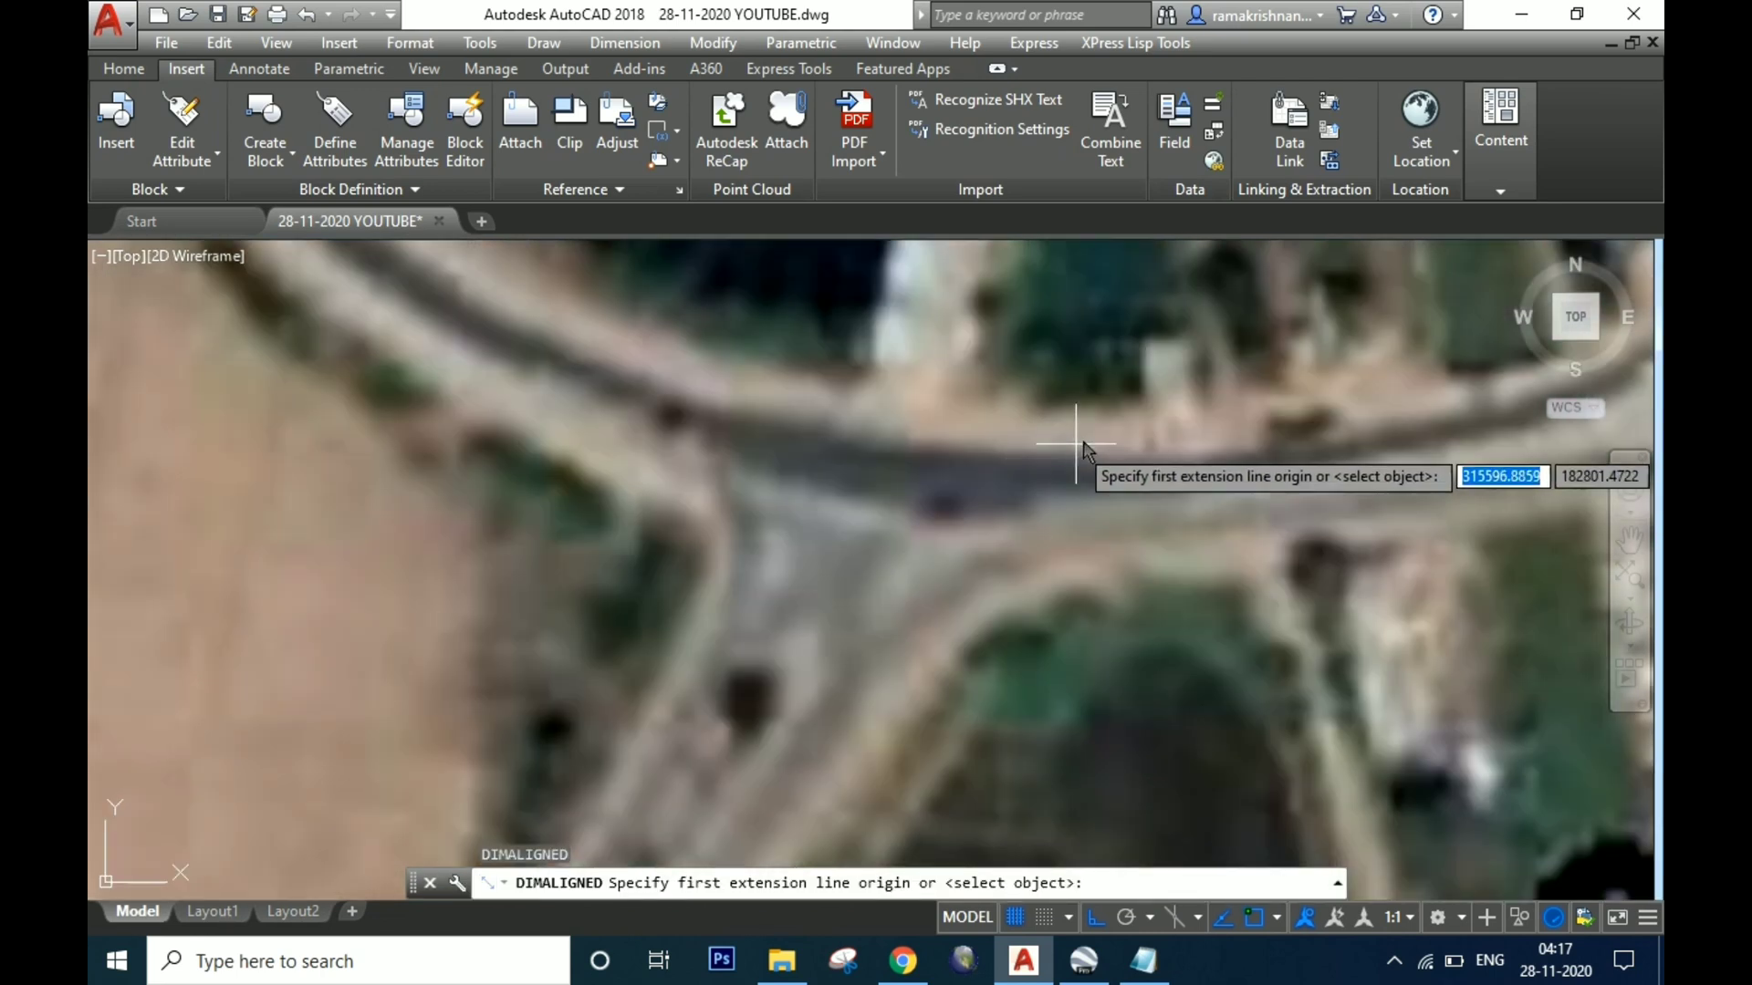
pyautogui.click(1139, 463)
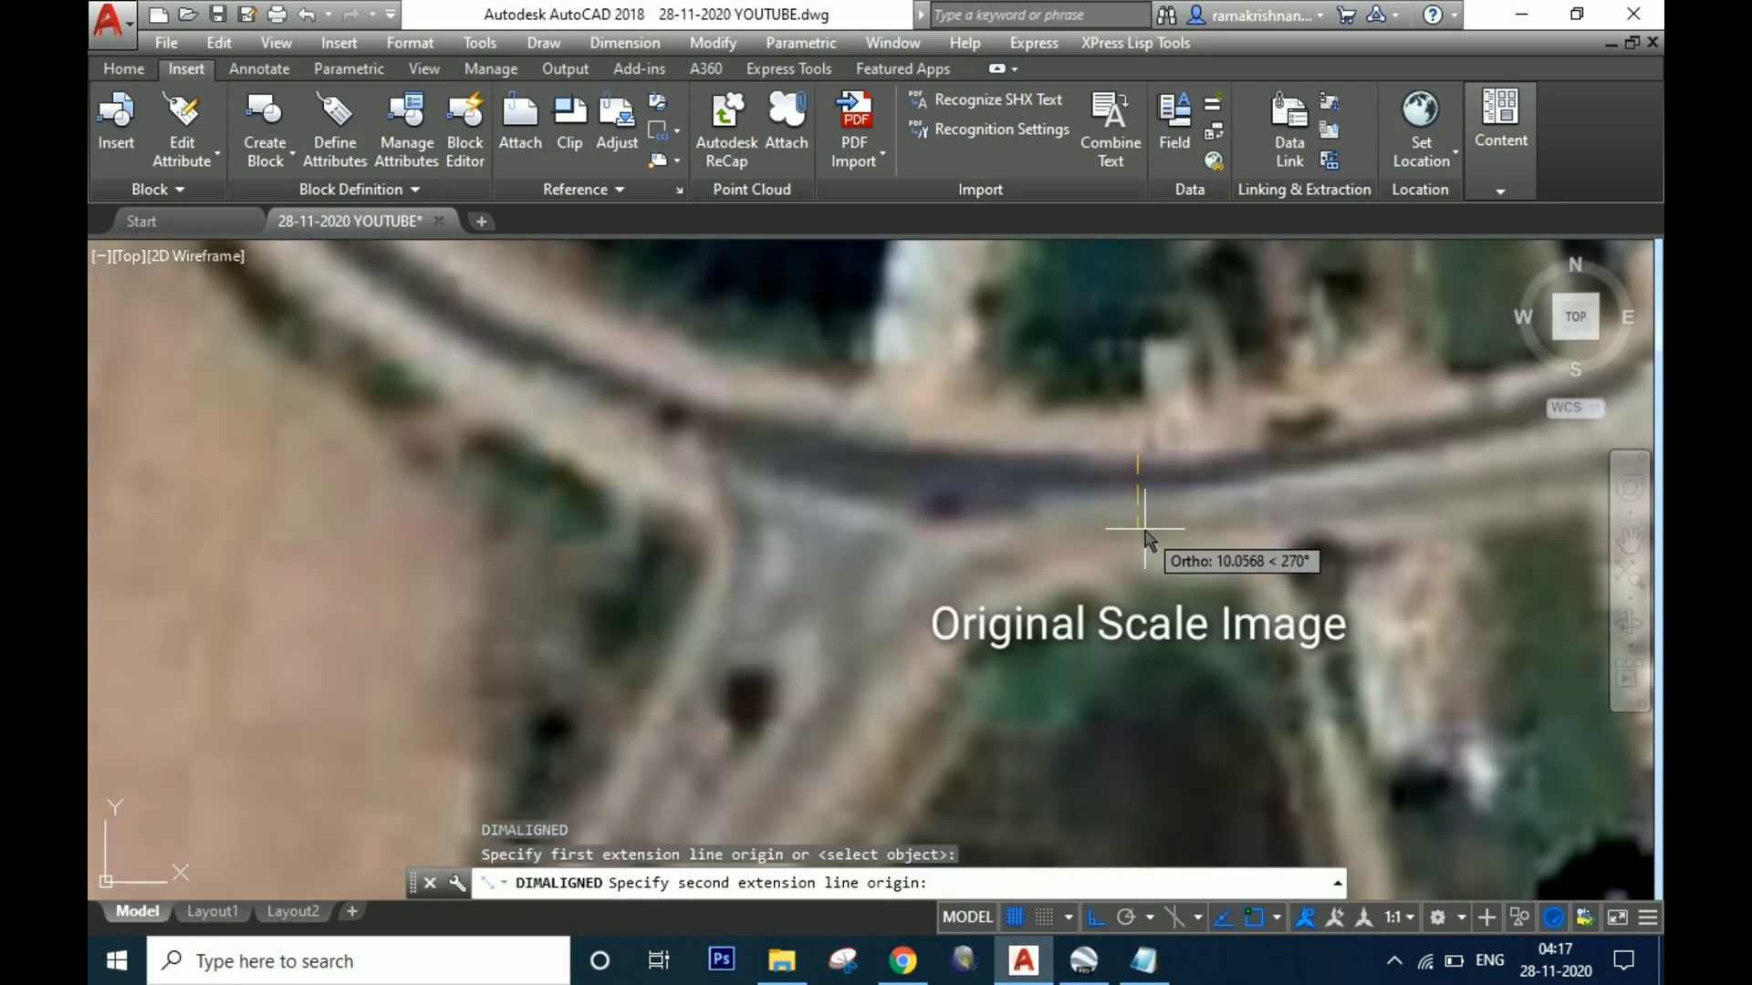
pyautogui.press('F8')
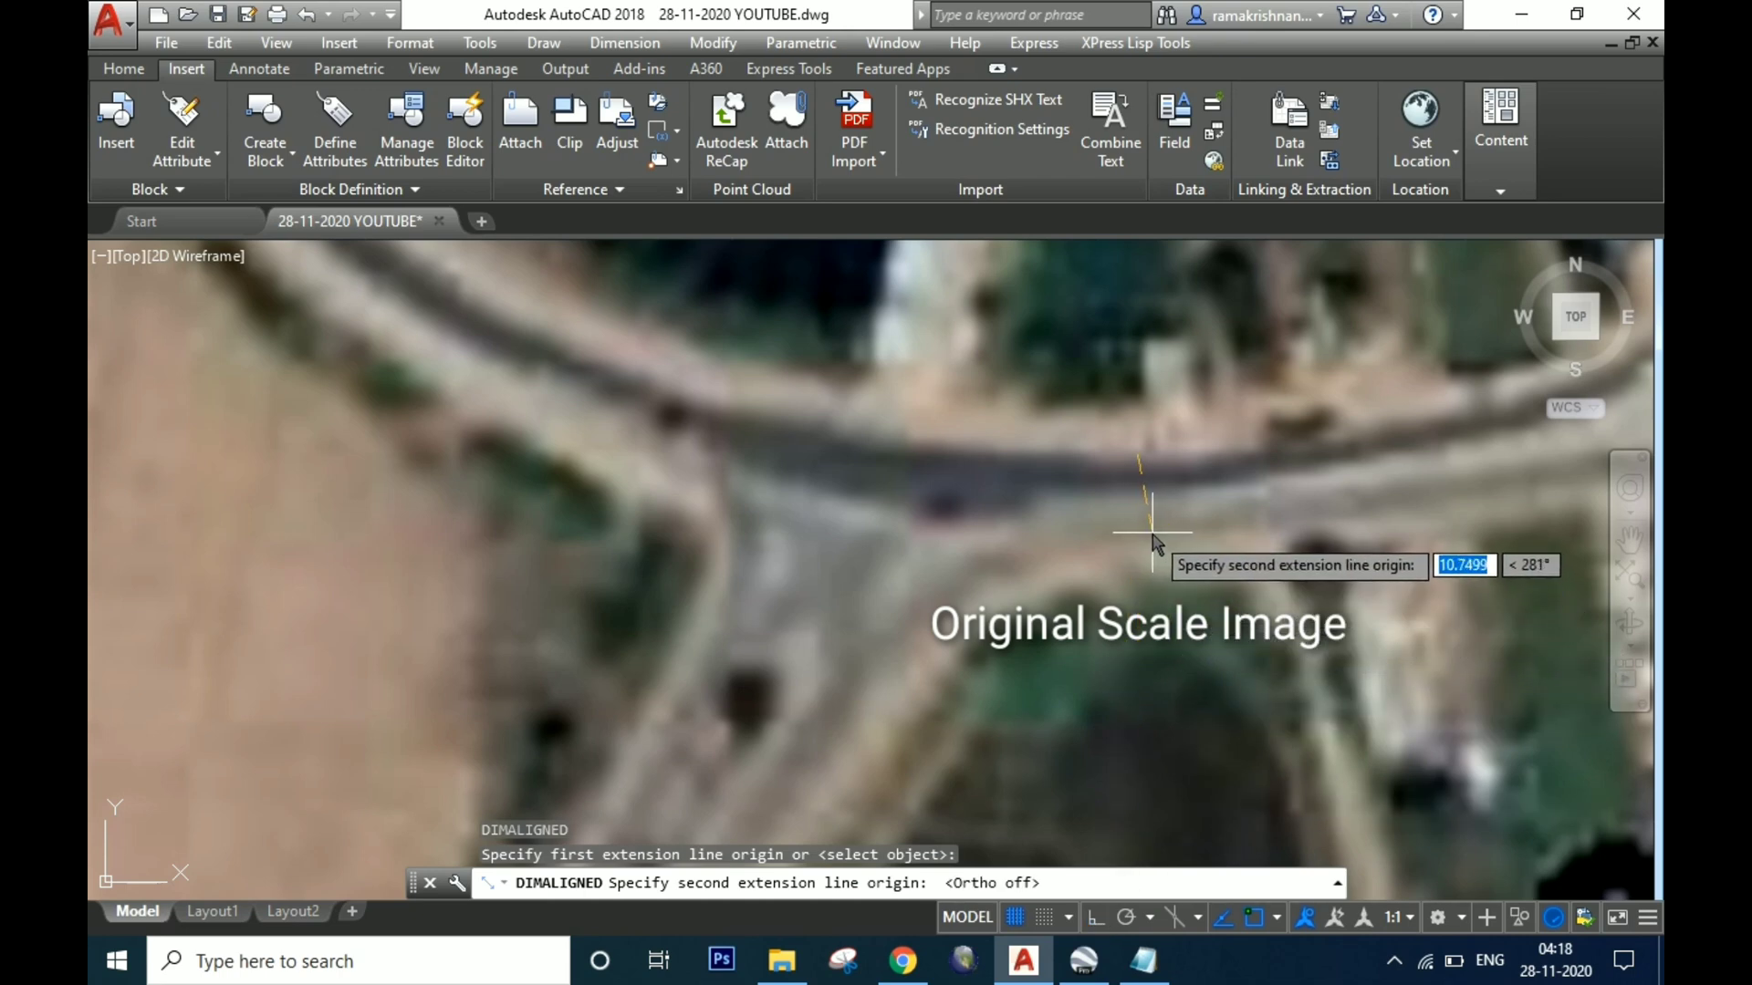
pyautogui.scroll(-10, 1152, 532)
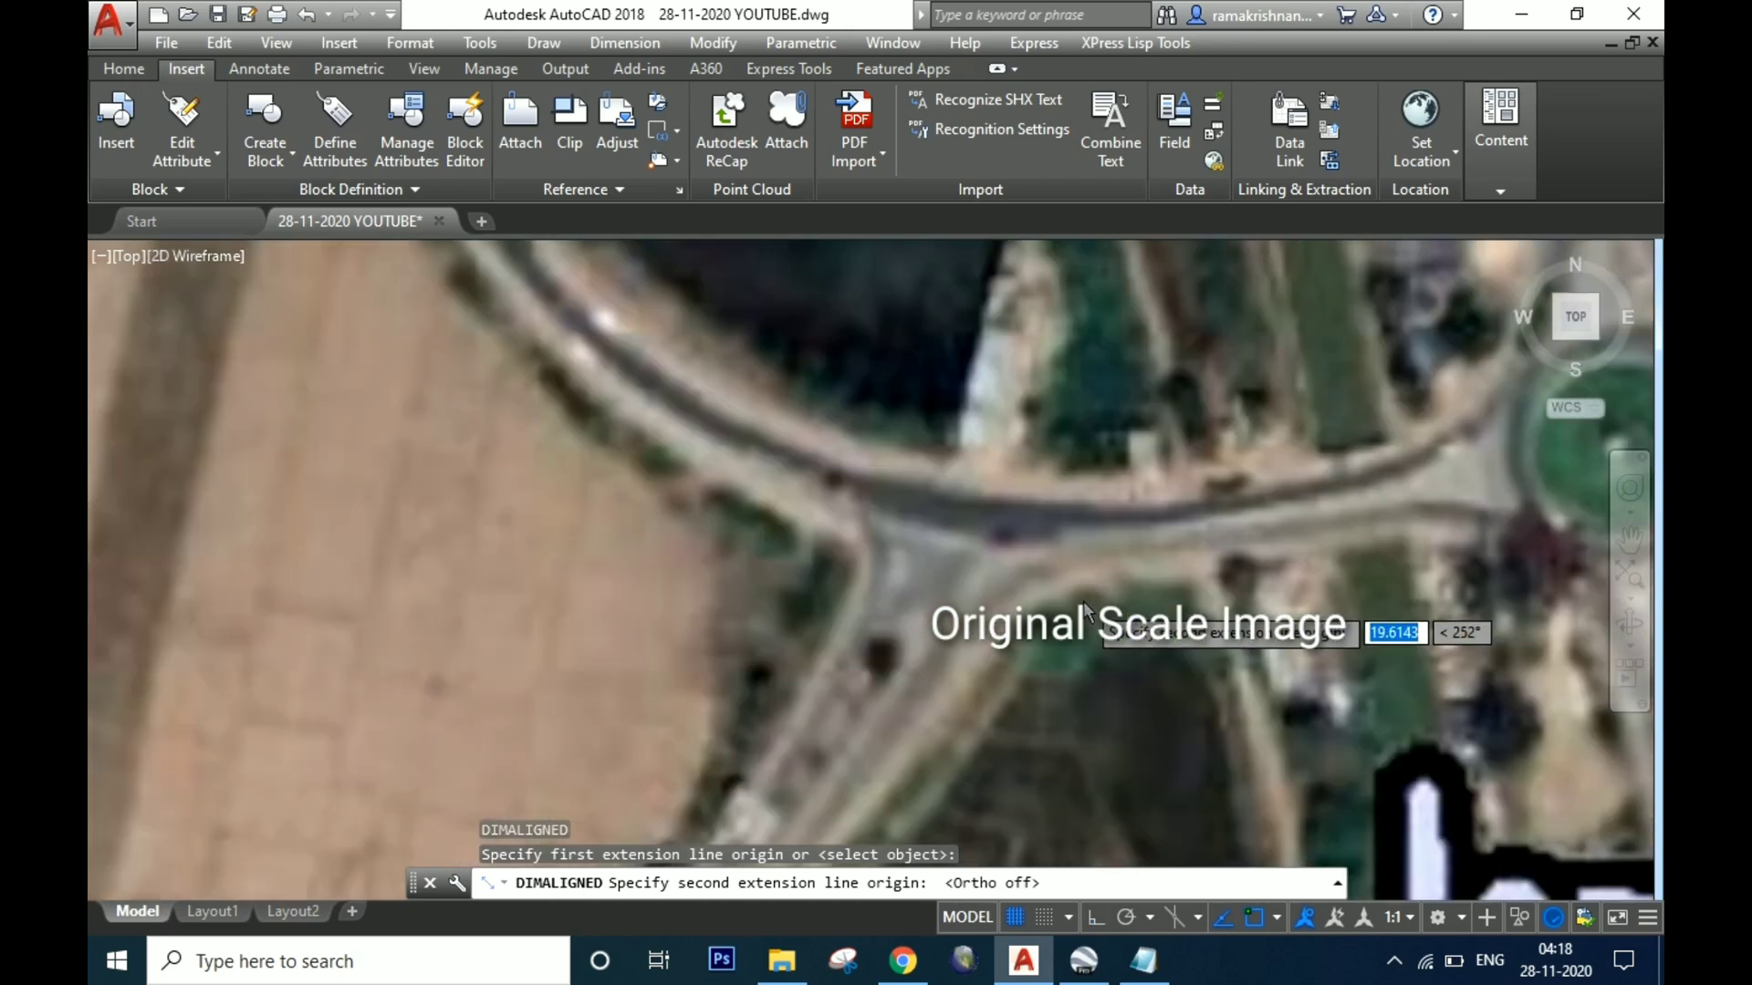
pyautogui.press('Escape')
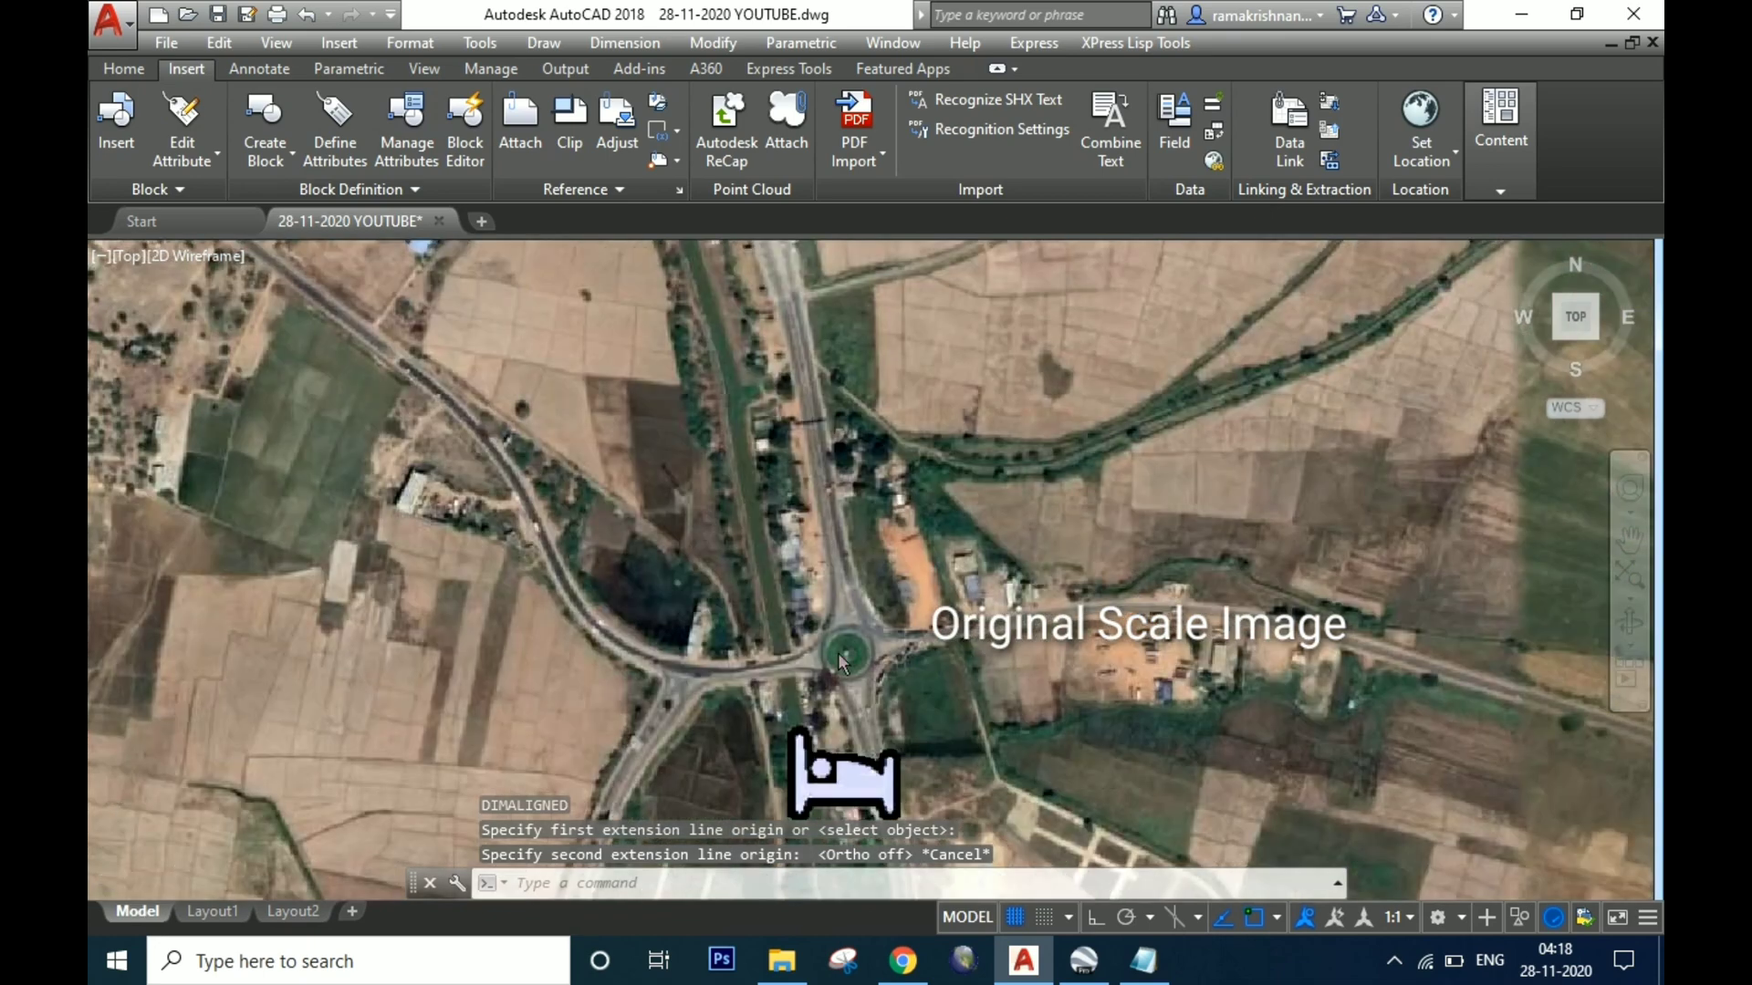
# - Measure across the road just north of the roundabout with an aligned dimension, without placing it
pyautogui.scroll(5, 840, 660)
pyautogui.scroll(-3, 849, 565)
pyautogui.press('Return')
pyautogui.scroll(2, 837, 523)
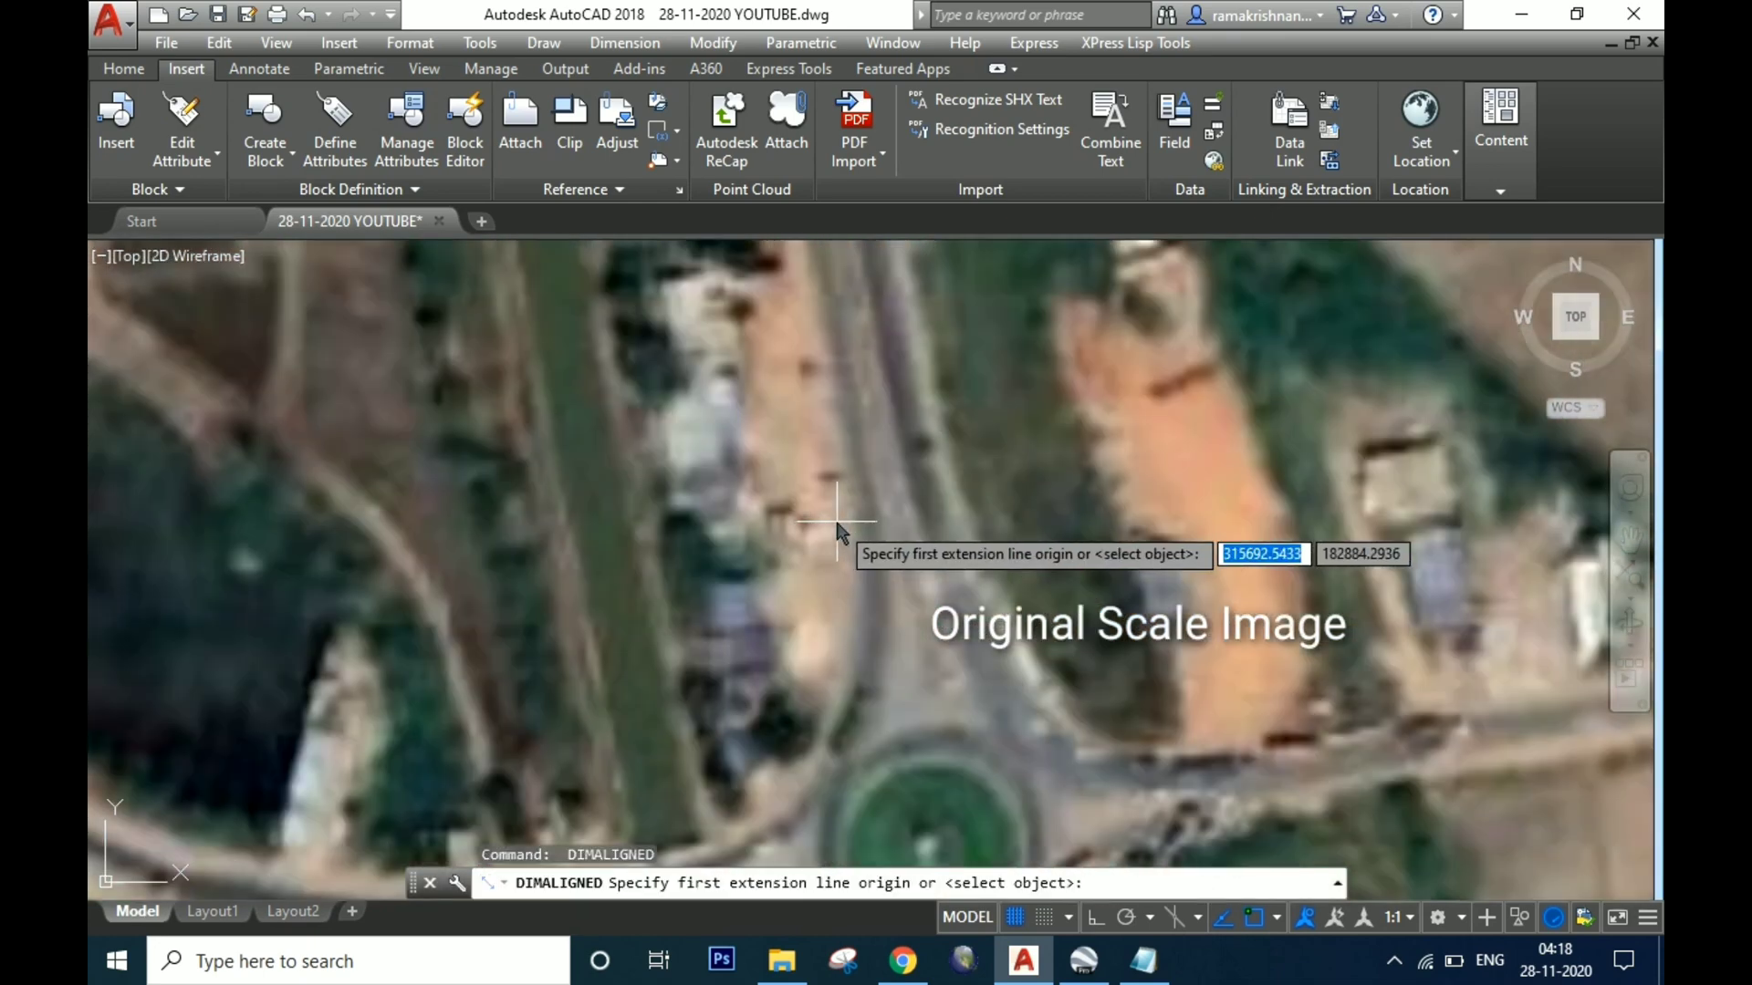
pyautogui.click(837, 524)
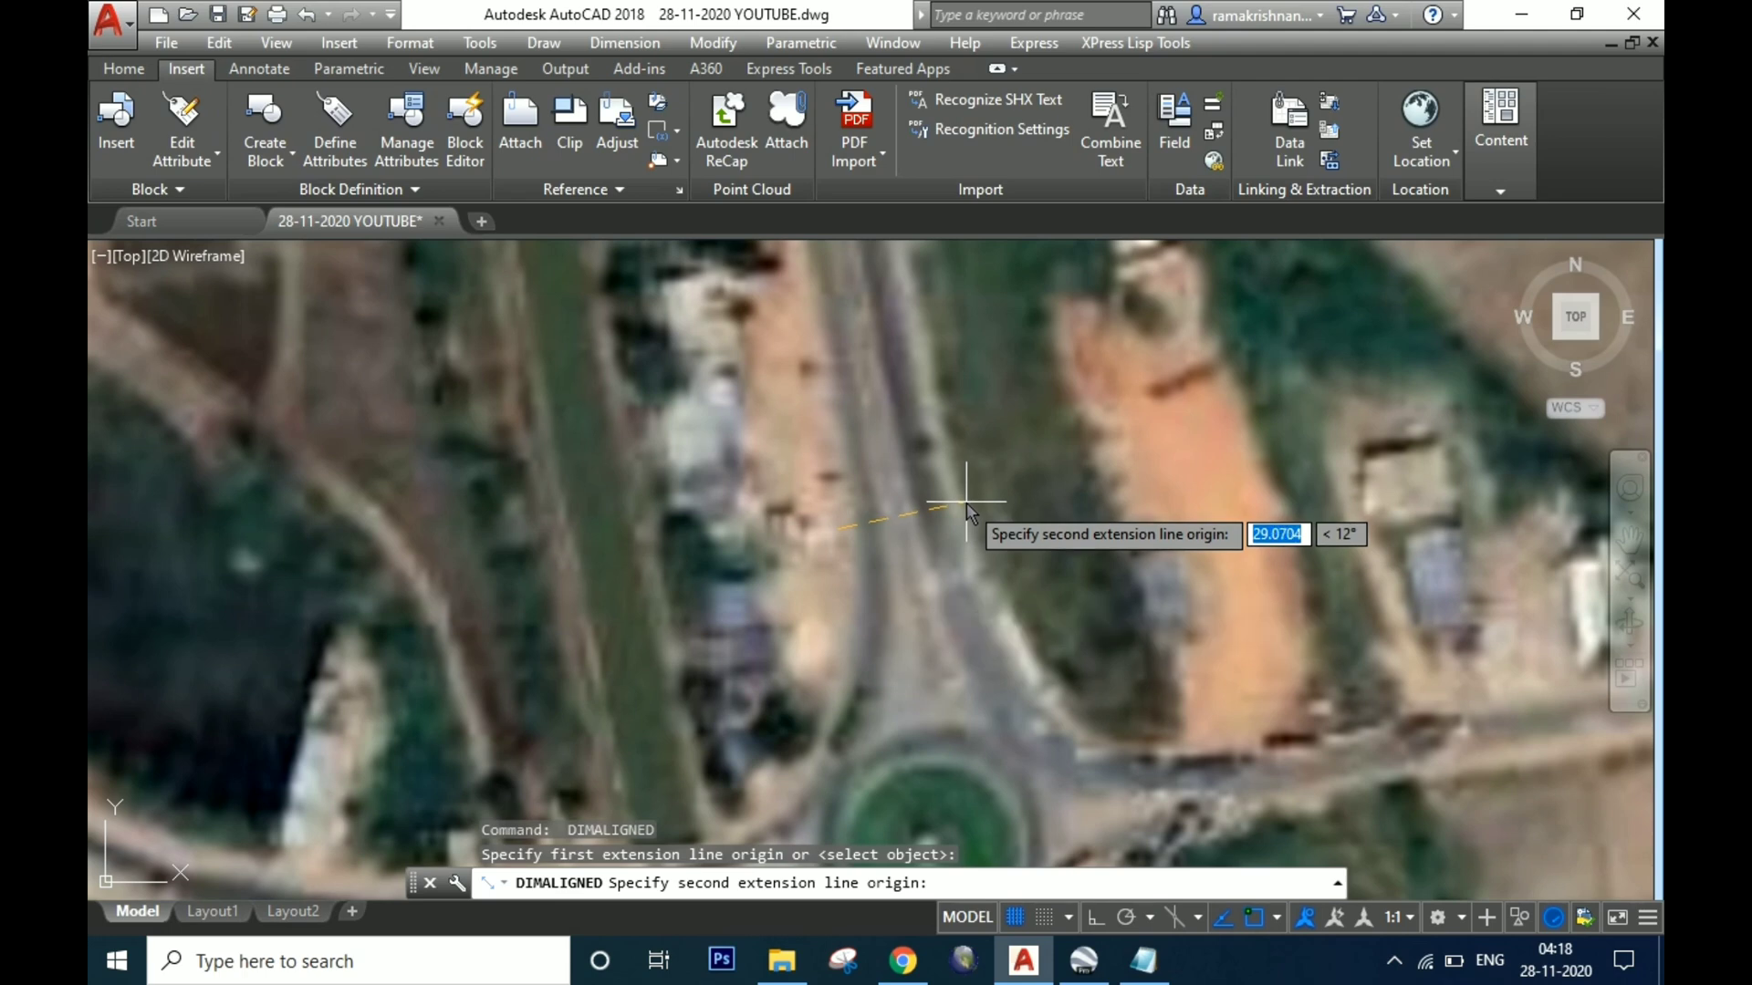
pyautogui.press('Escape')
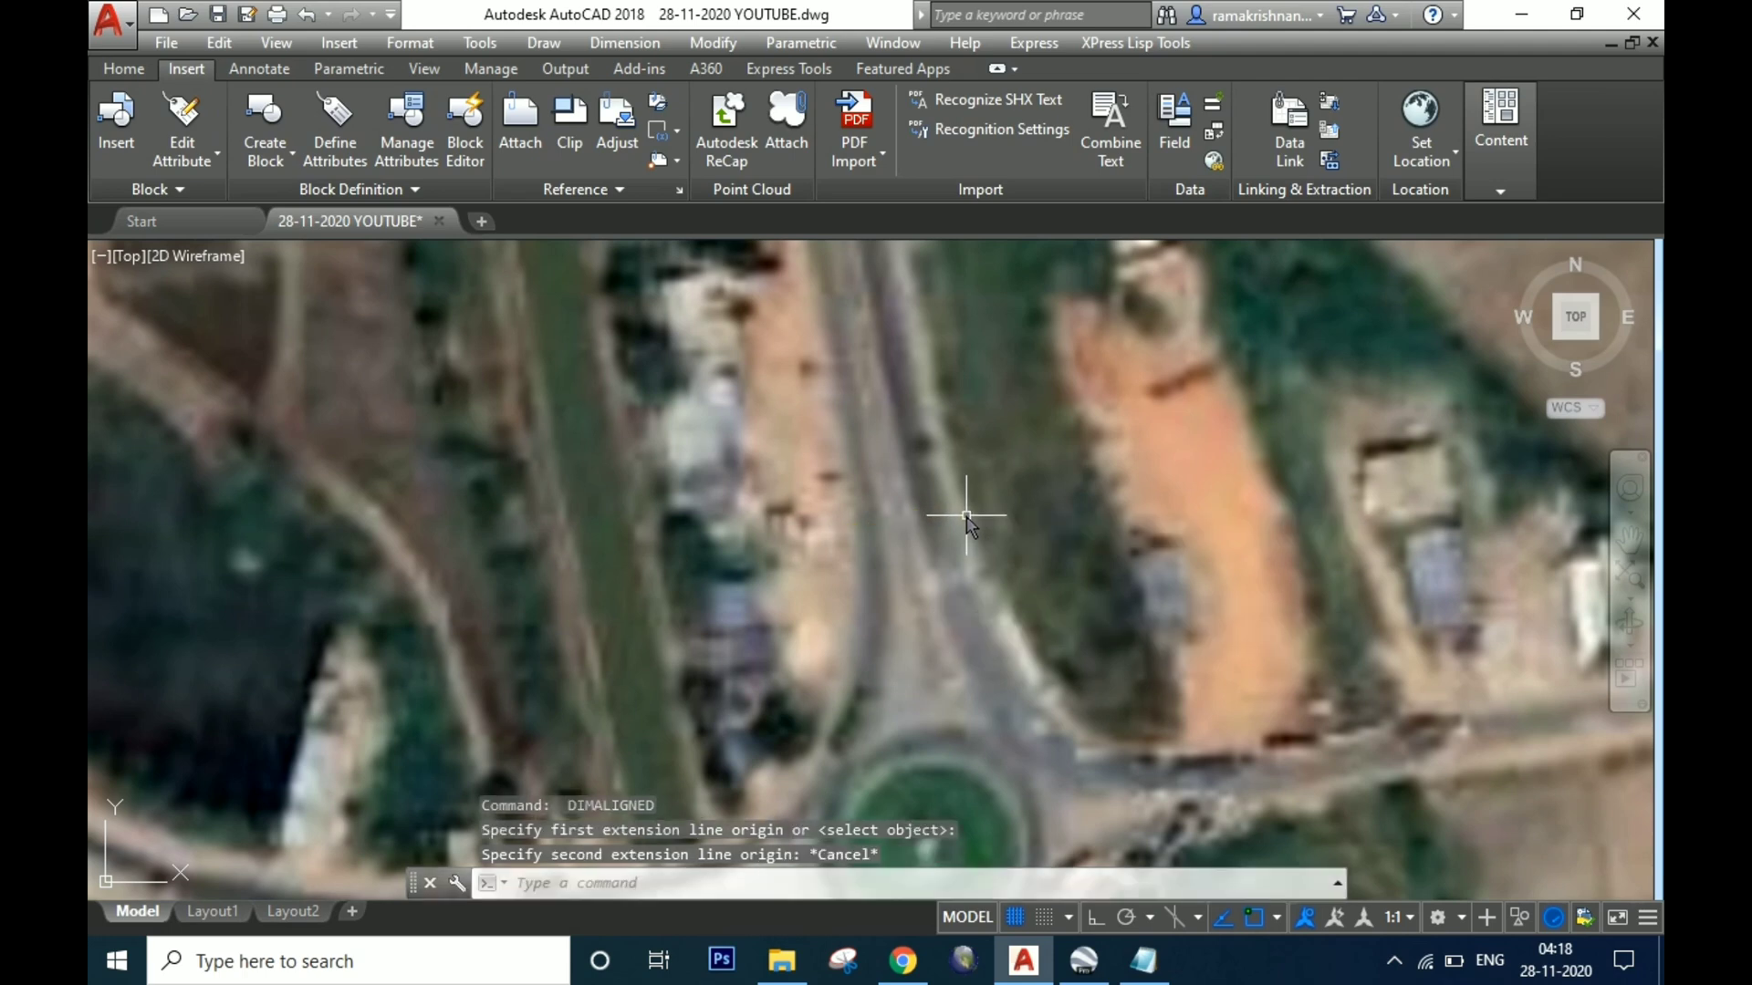
# - Examine the whole scaled map image and the area around the airport runway
pyautogui.scroll(-10, 967, 517)
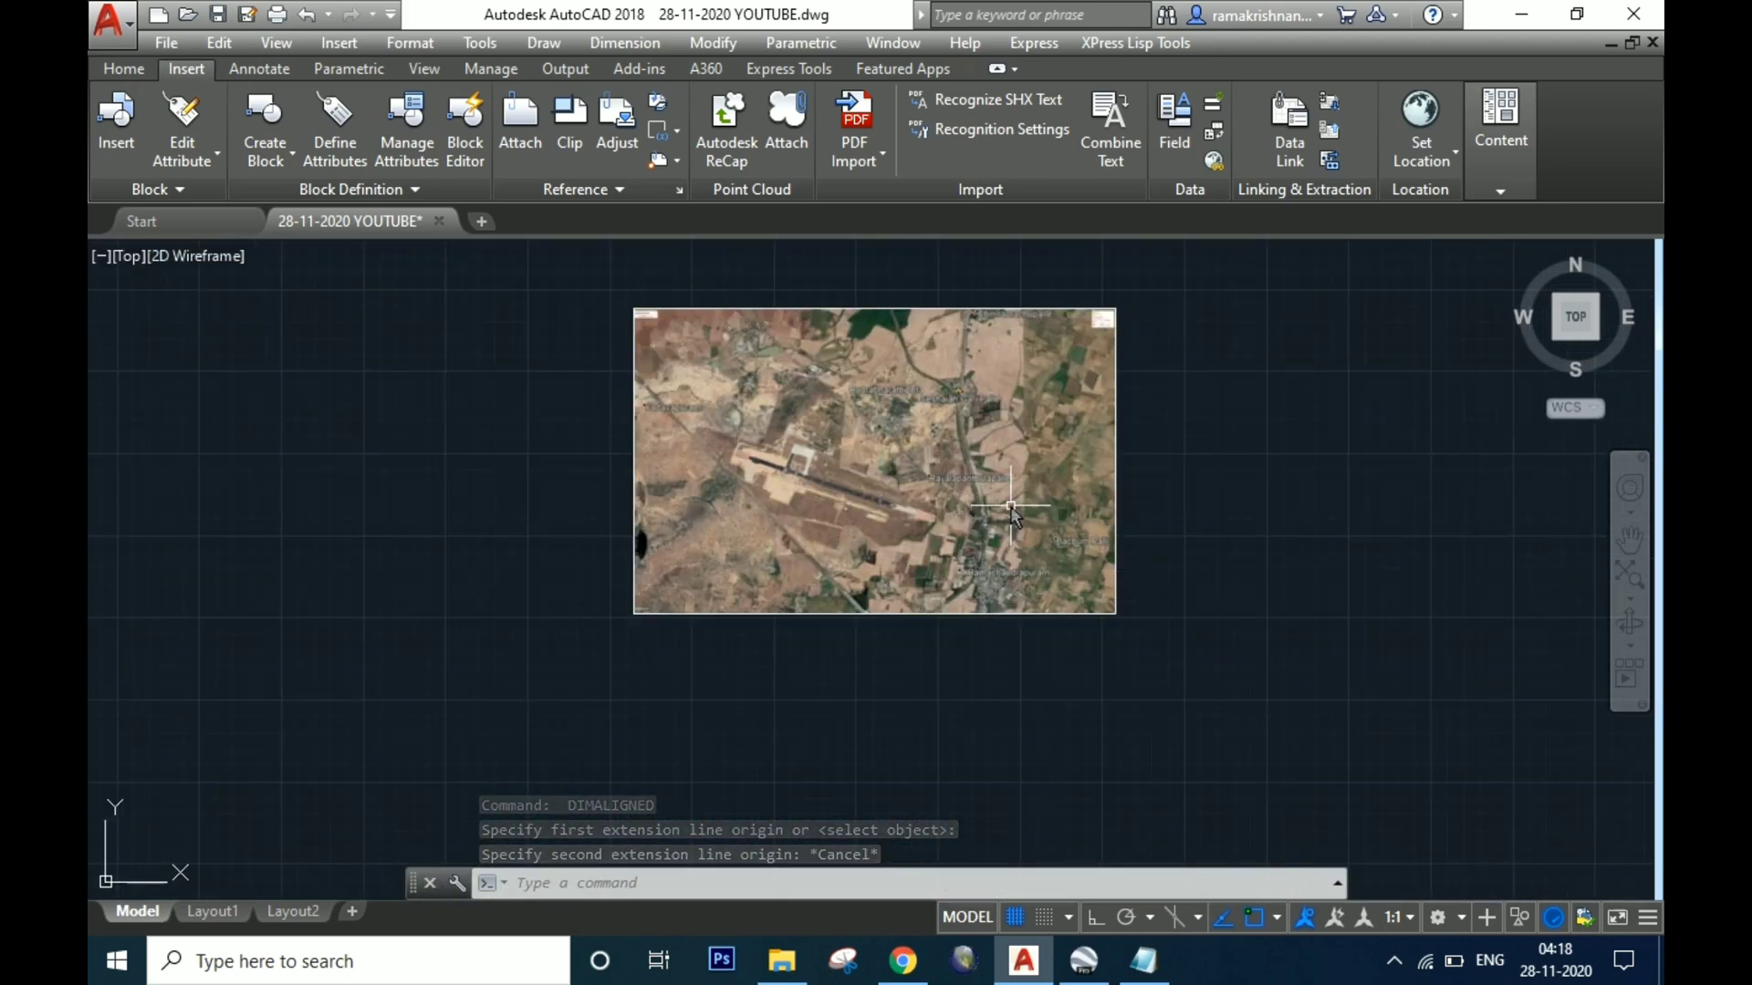
pyautogui.scroll(4, 734, 315)
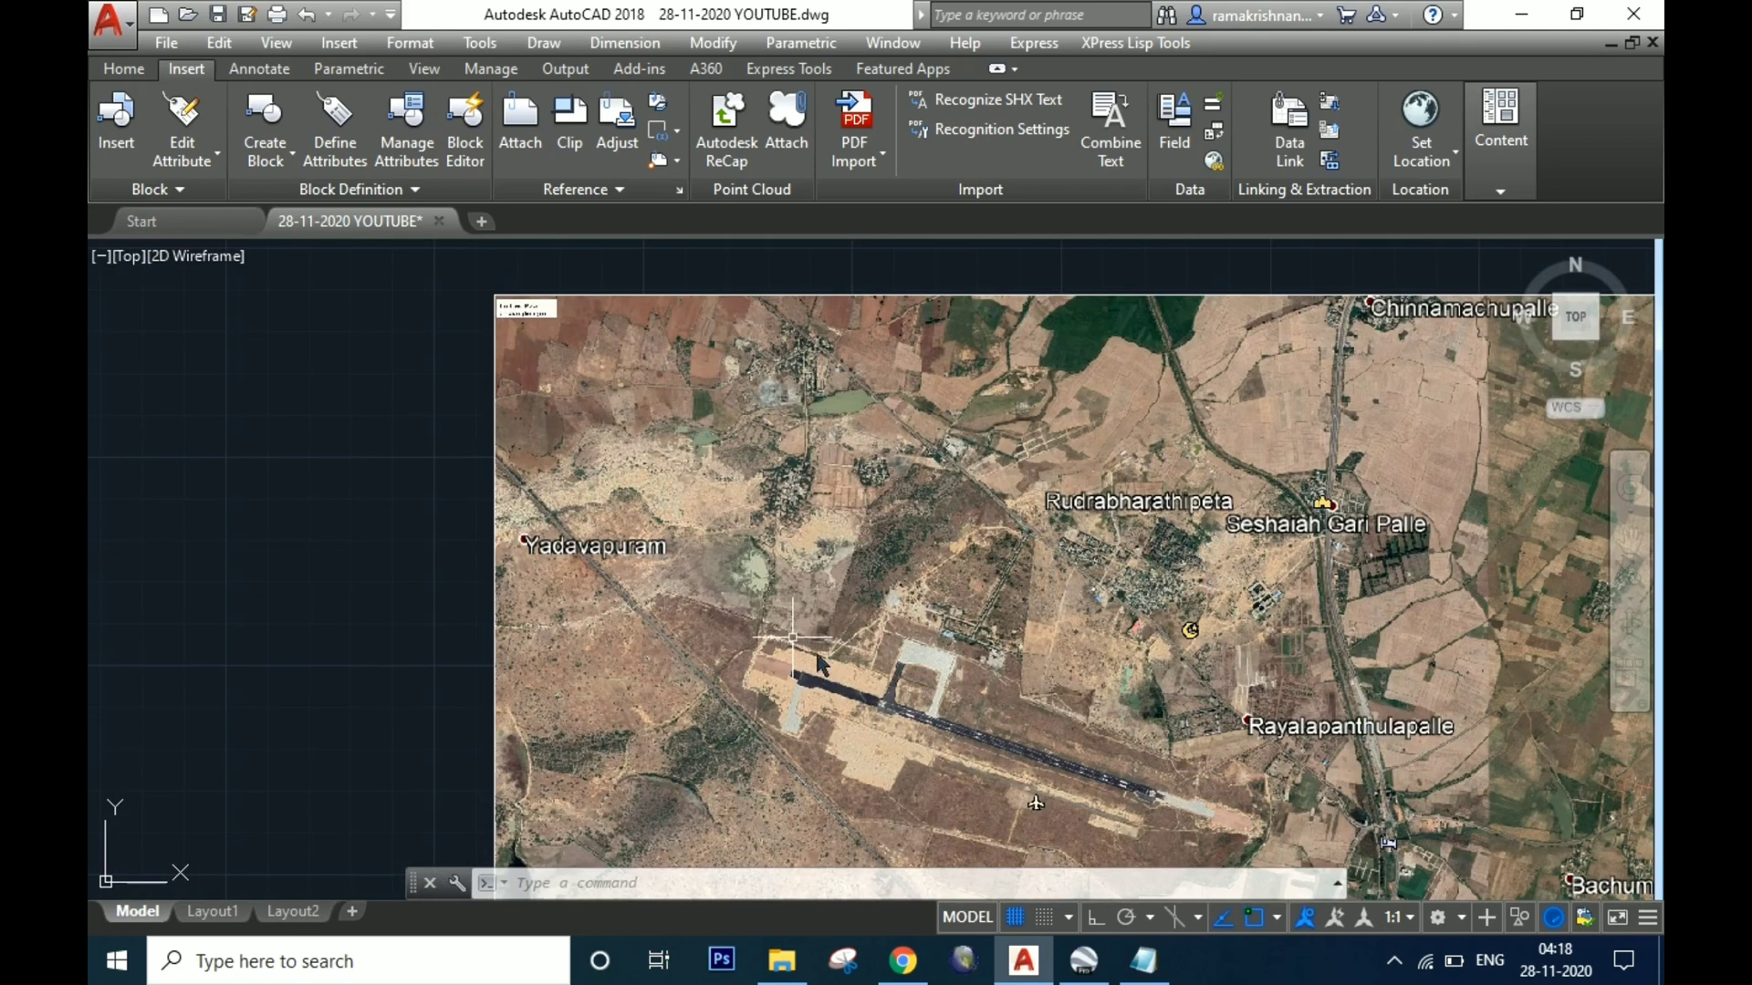
pyautogui.scroll(-2, 550, 338)
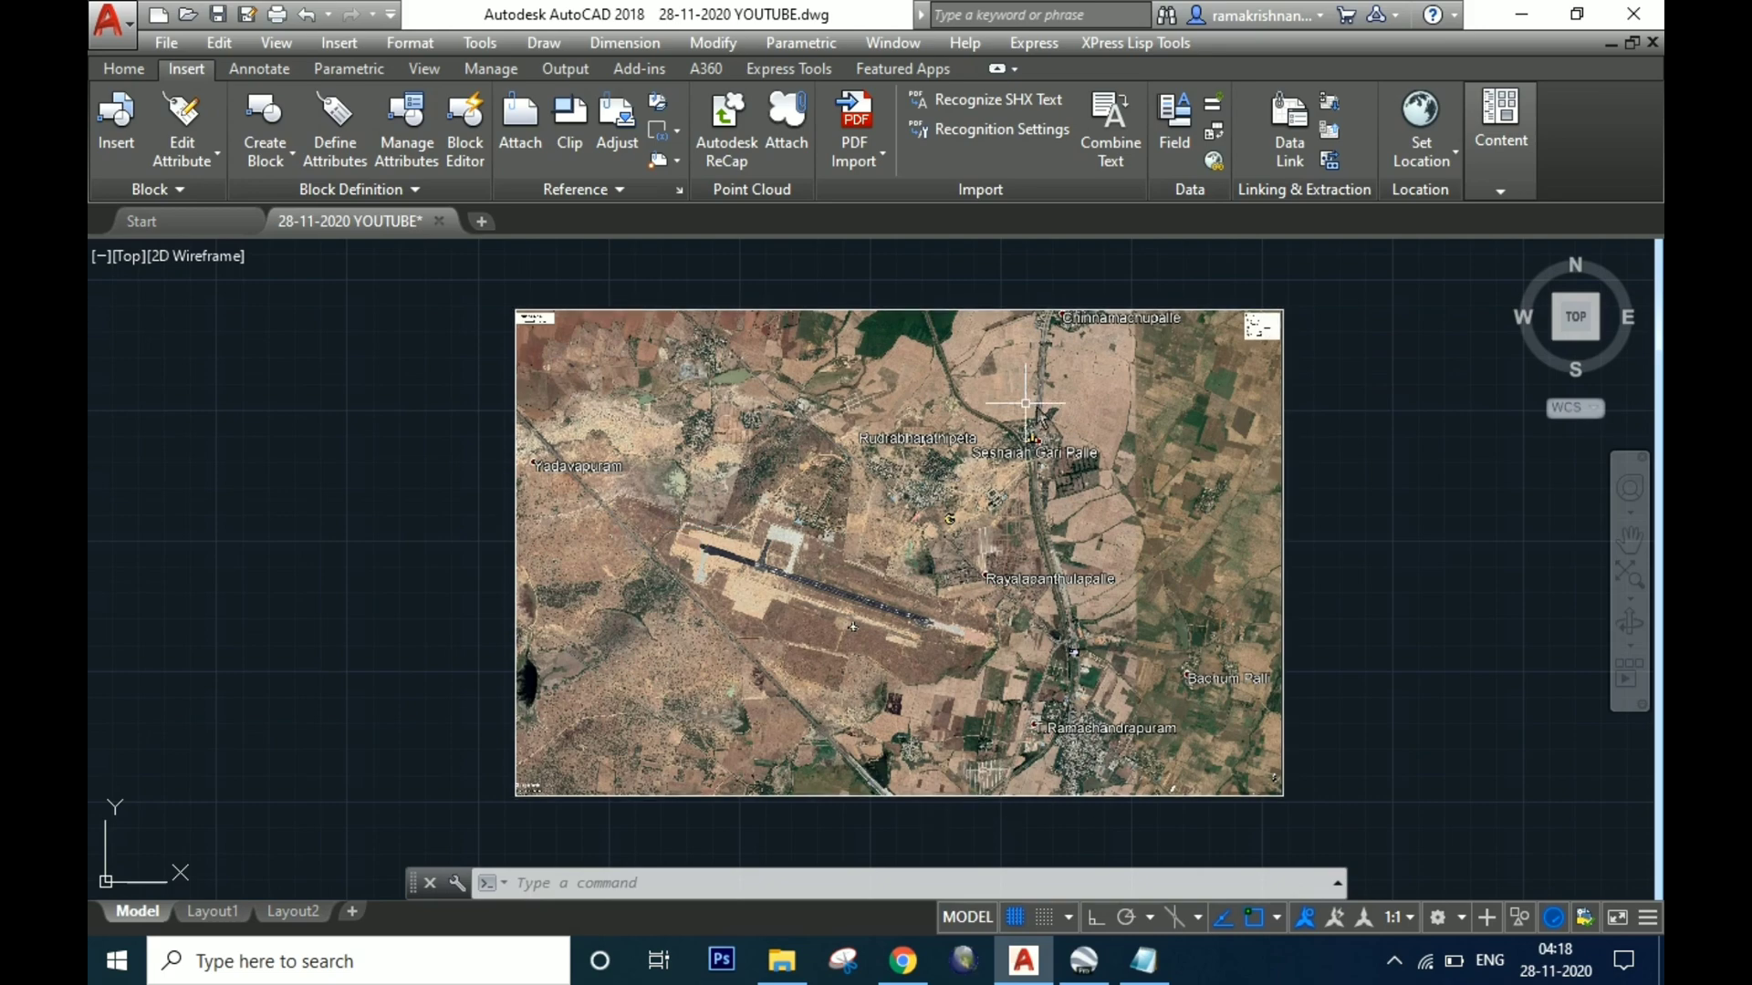
pyautogui.scroll(4, 1104, 661)
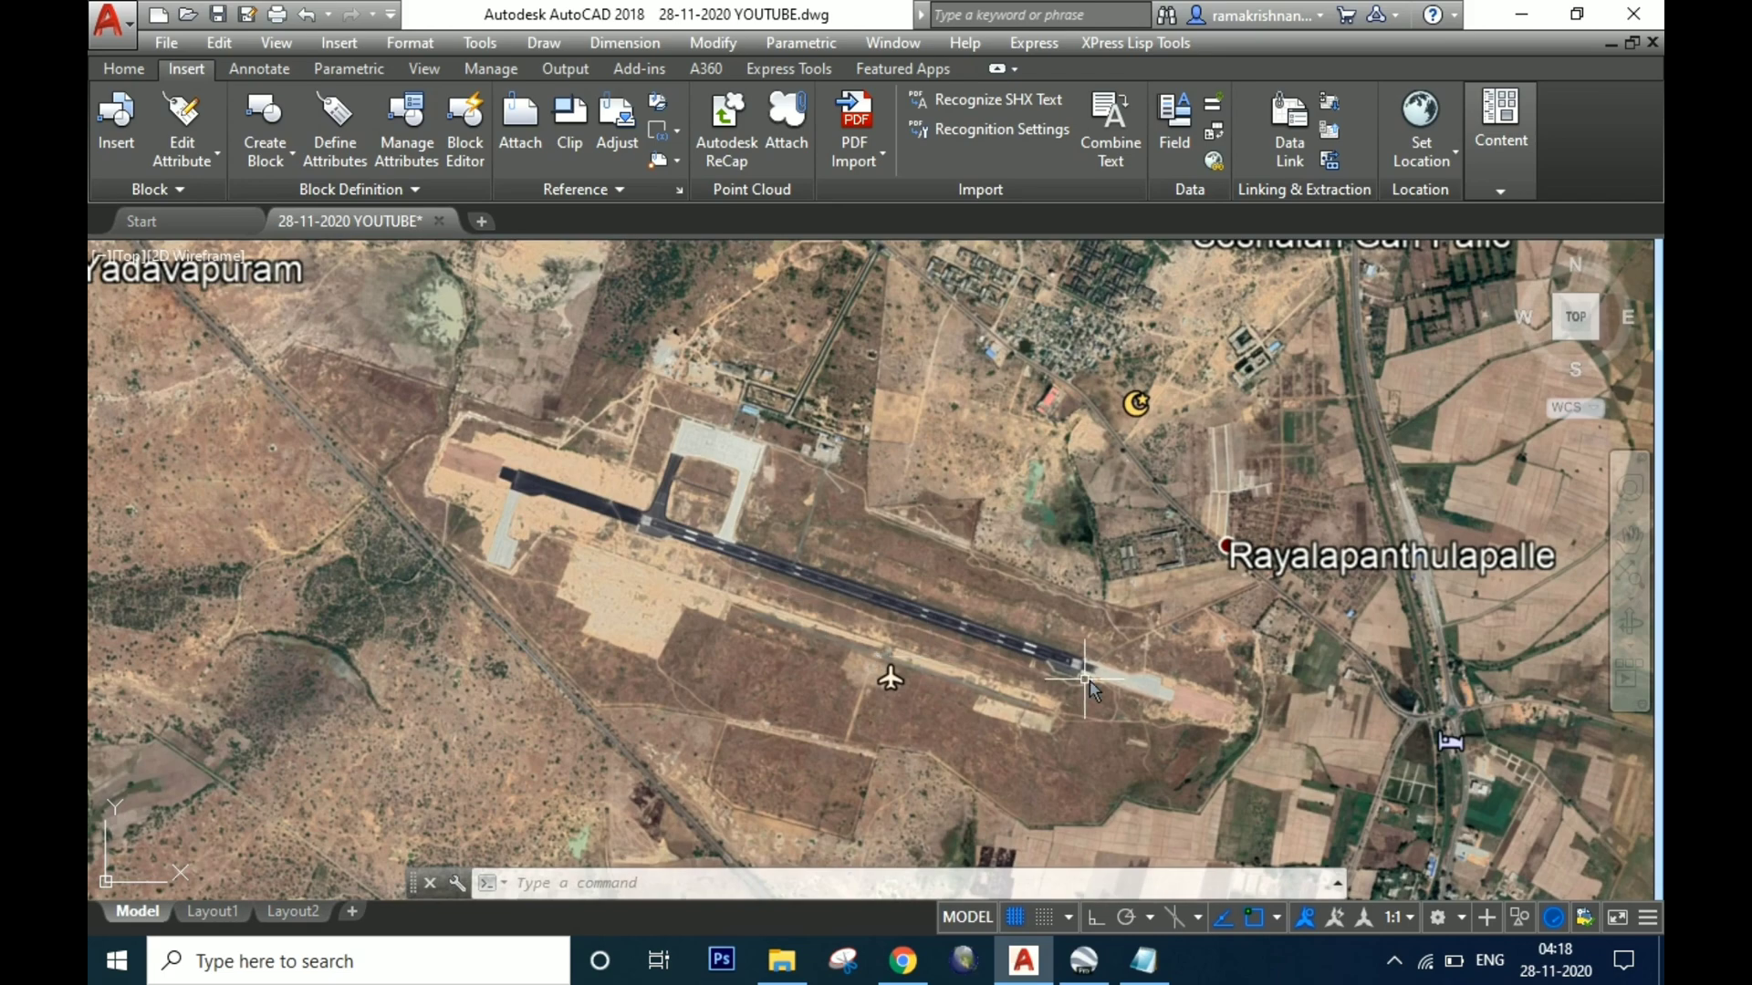
pyautogui.scroll(-2, 920, 453)
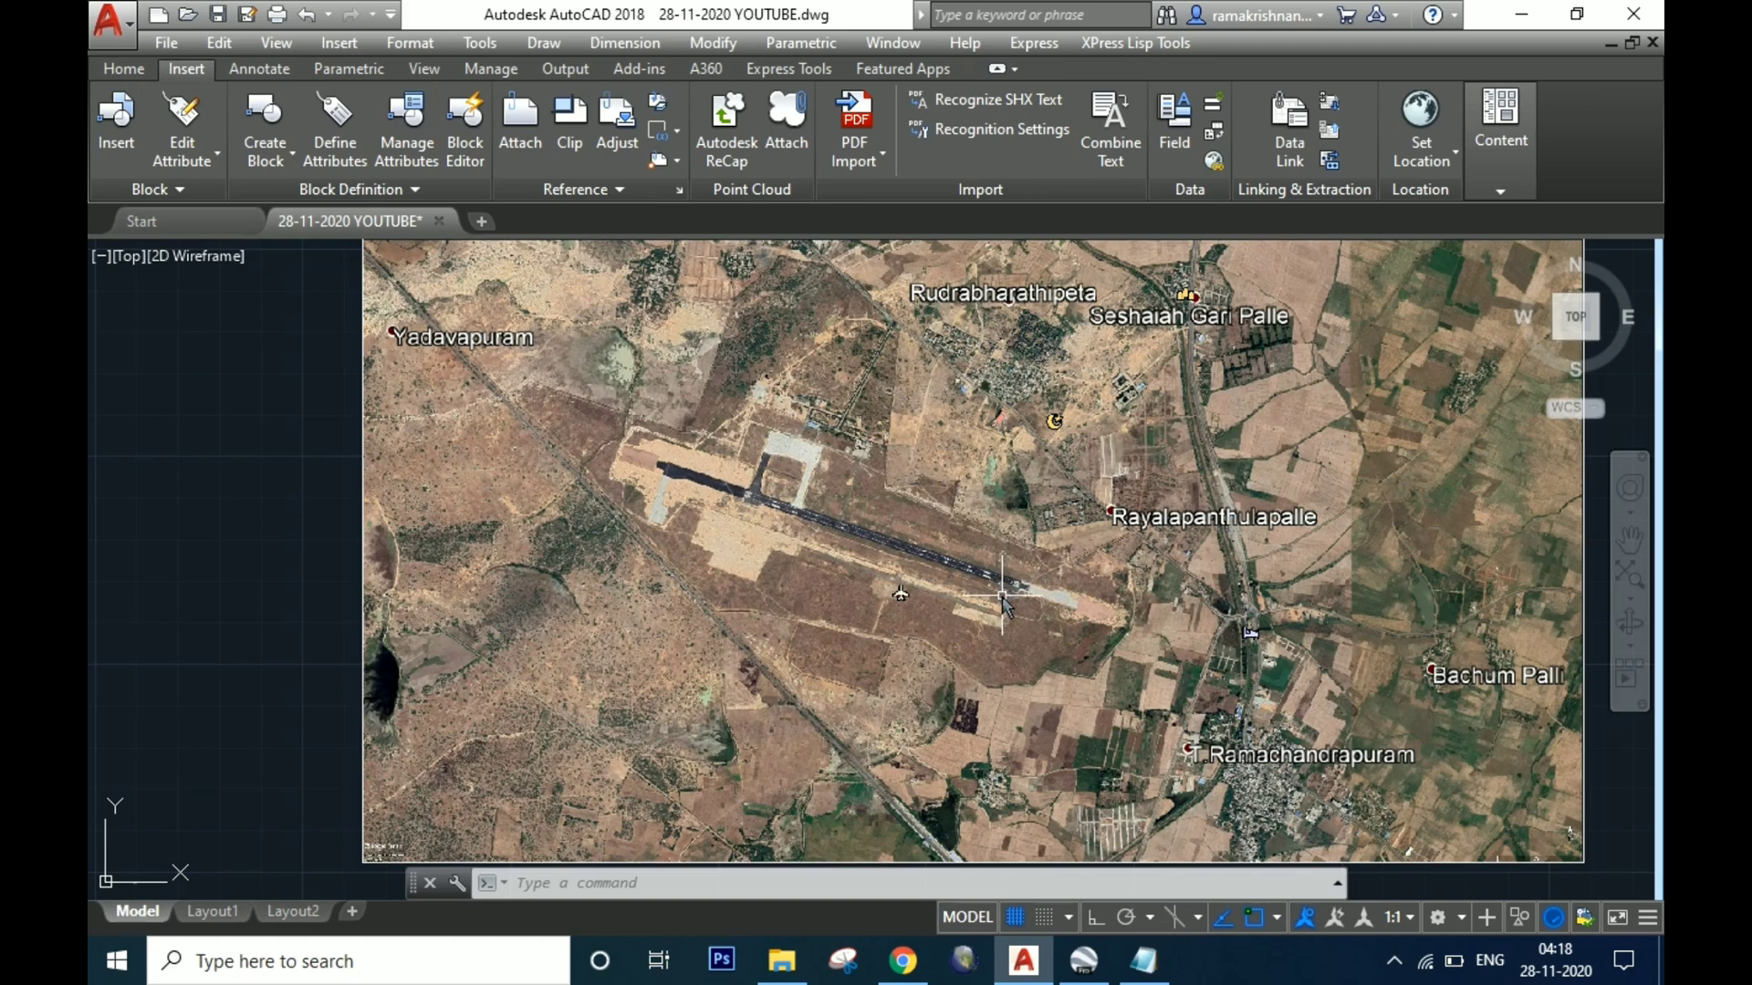
pyautogui.scroll(-2, 830, 570)
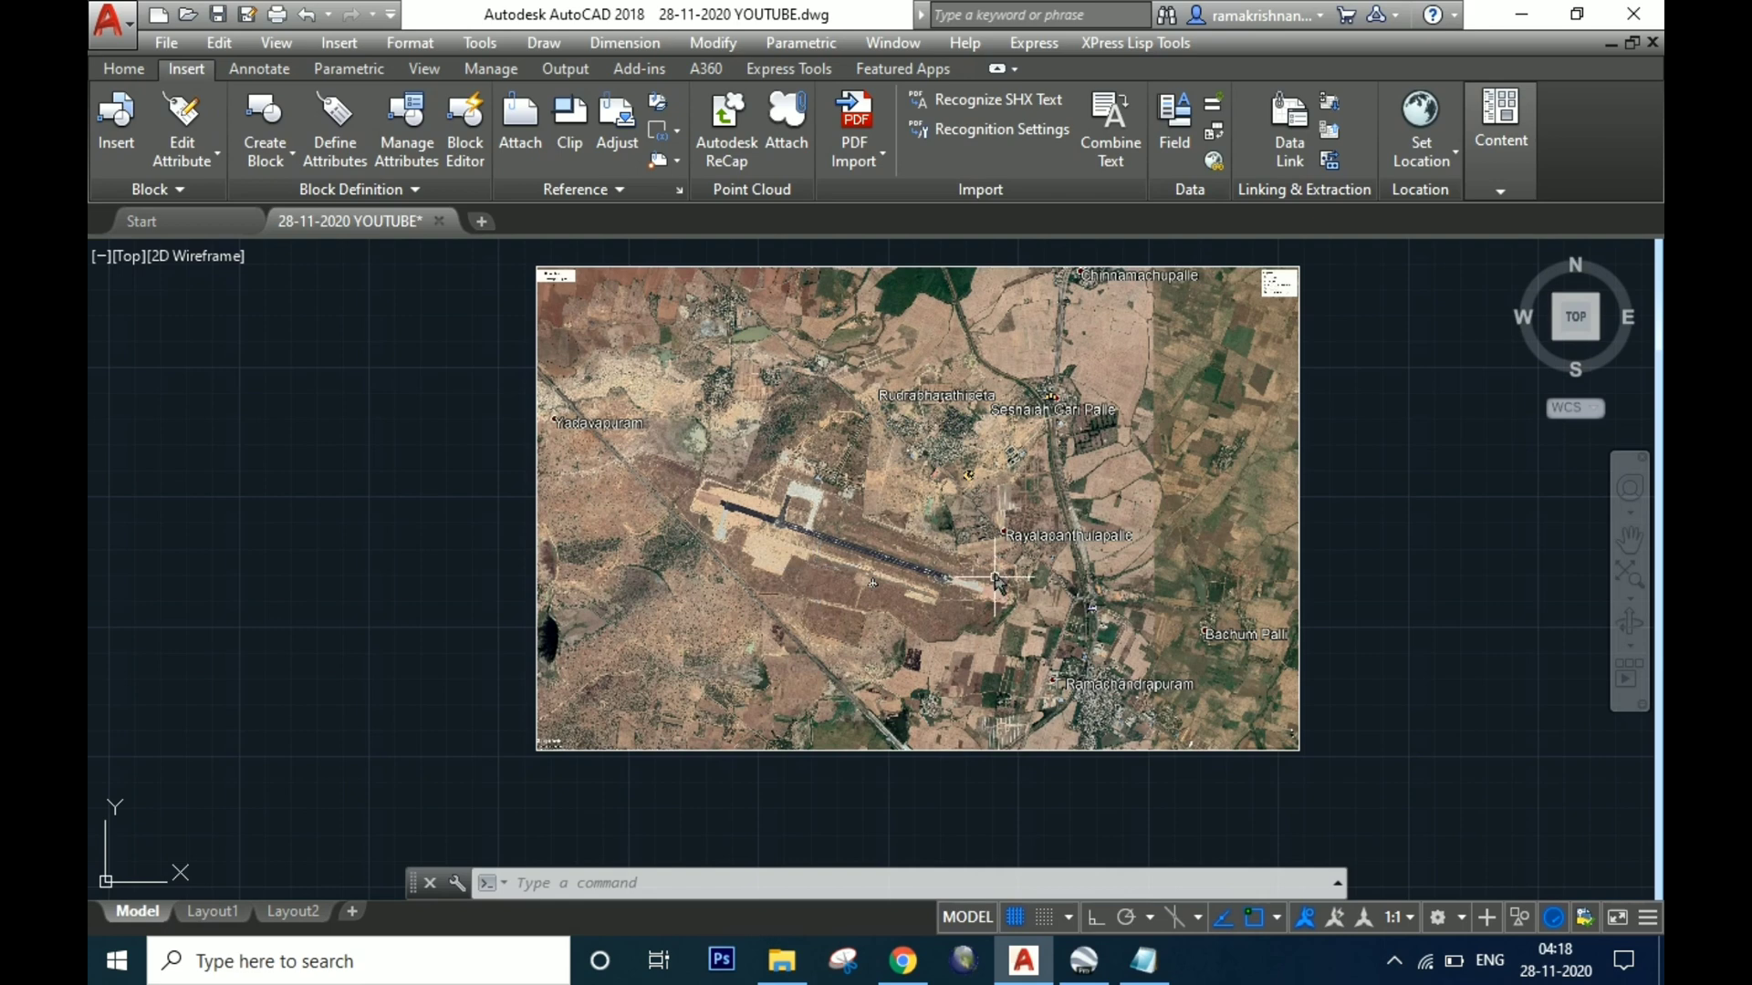
pyautogui.scroll(2, 865, 590)
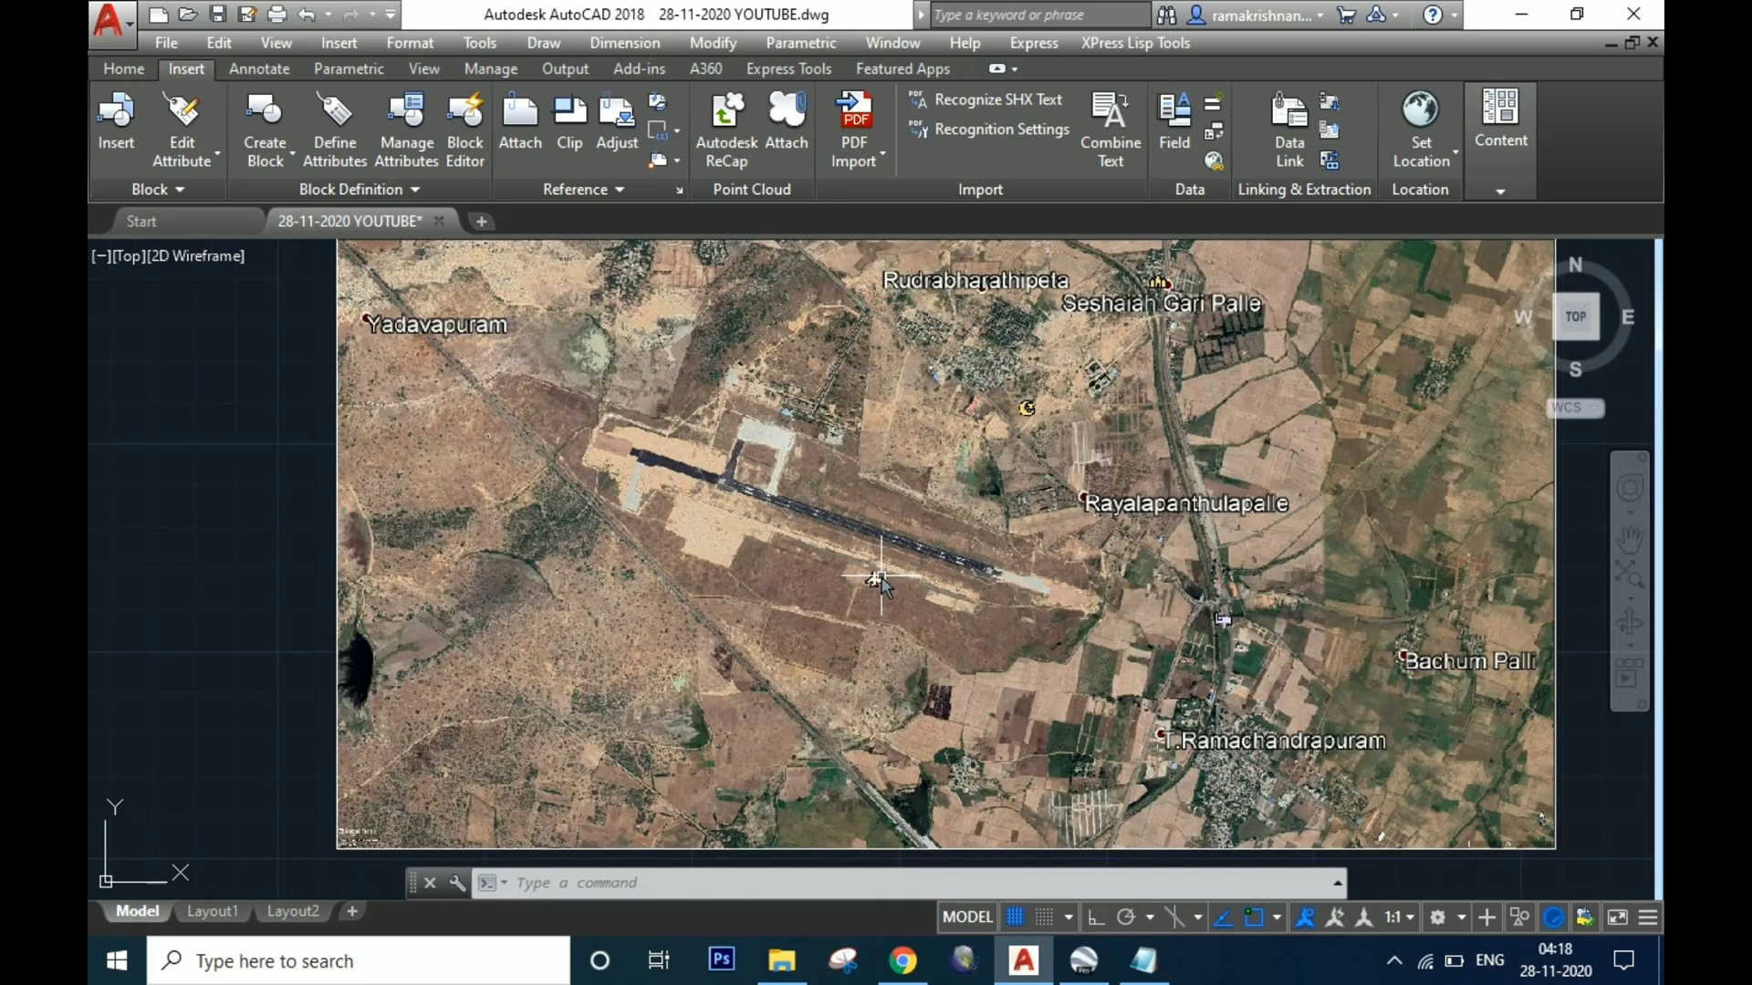
pyautogui.scroll(-4, 853, 628)
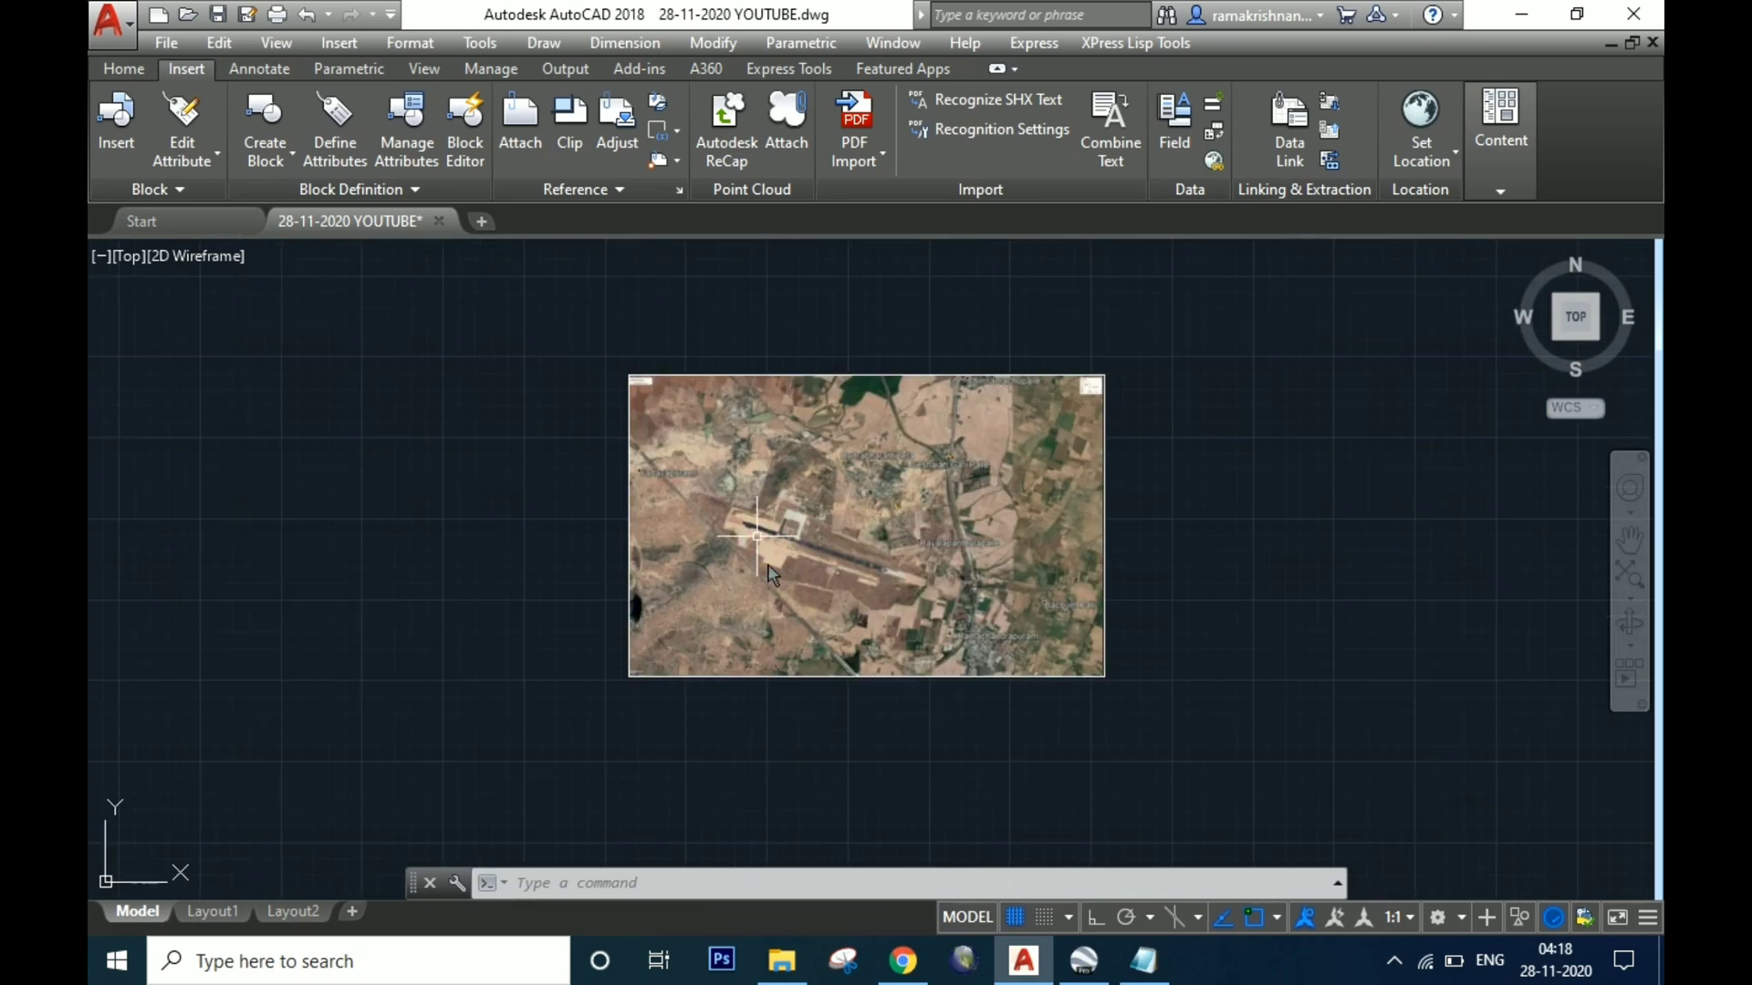
# - Switch to Google Earth Pro and place the new placemark at the boundary wall corner northeast of the runway end, about 260978 m E, 1605421 m N
pyautogui.click(1085, 966)
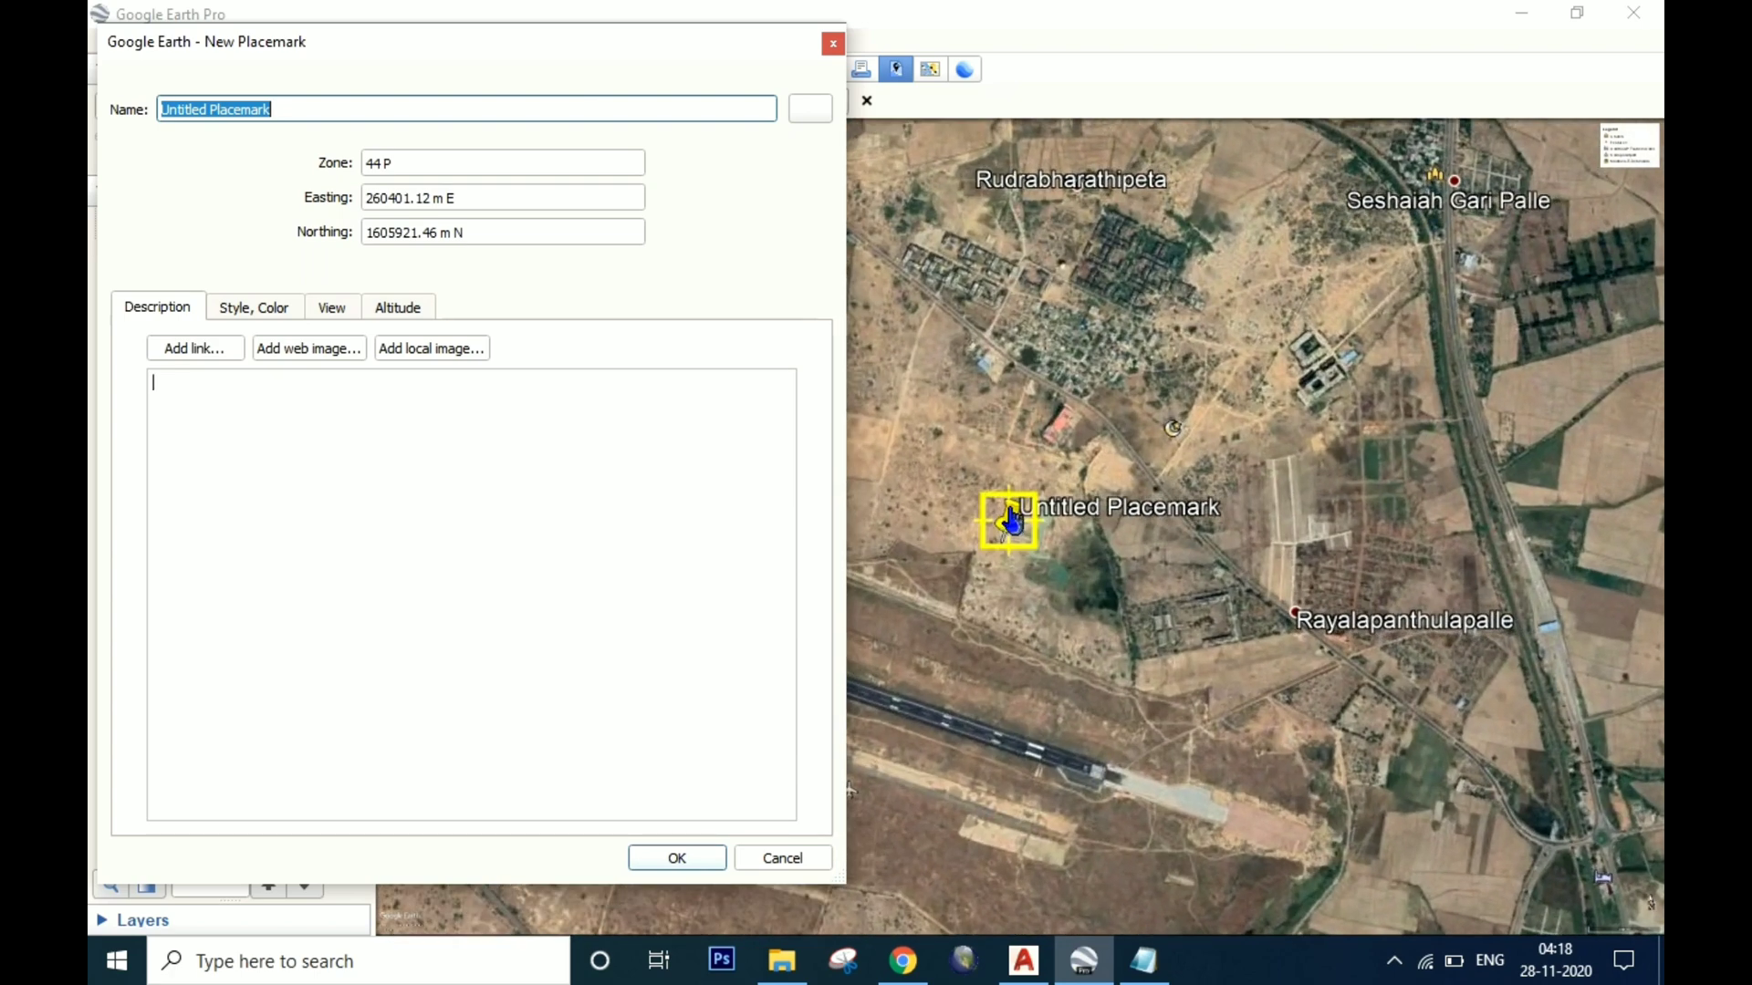
pyautogui.moveTo(1010, 520); pyautogui.dragTo(1140, 775)
pyautogui.scroll(4, 1138, 781)
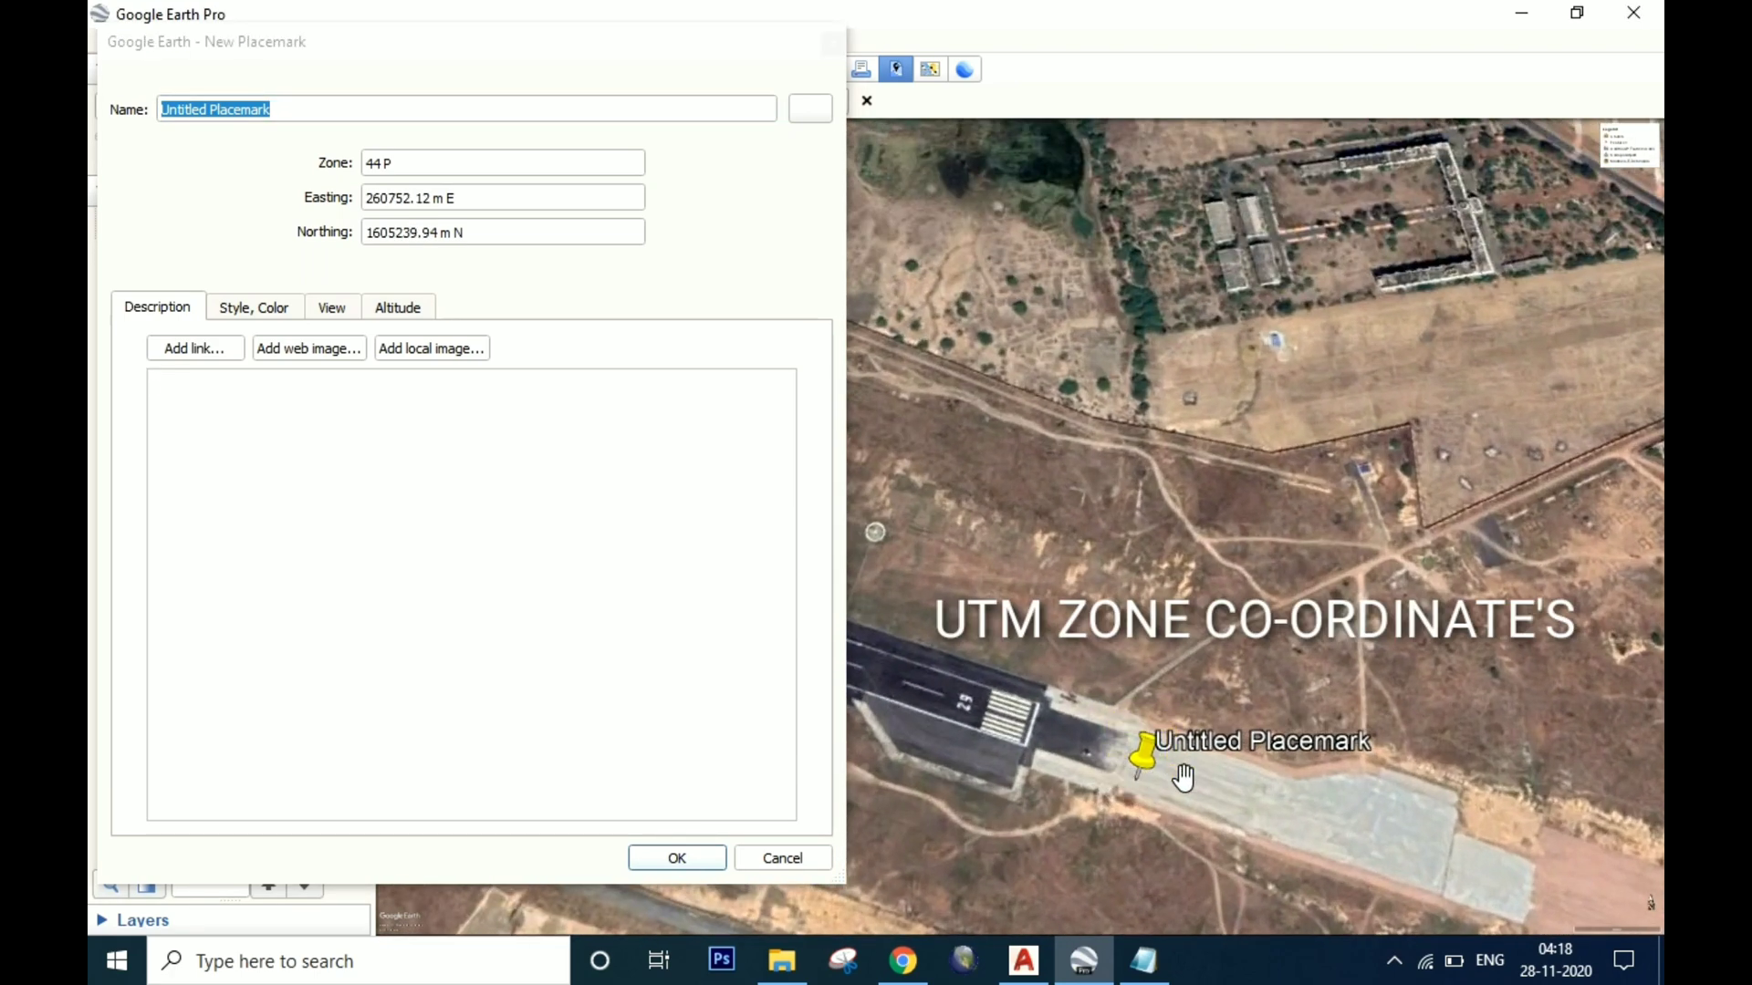
pyautogui.moveTo(1141, 762); pyautogui.dragTo(1368, 573)
pyautogui.scroll(3, 1451, 536)
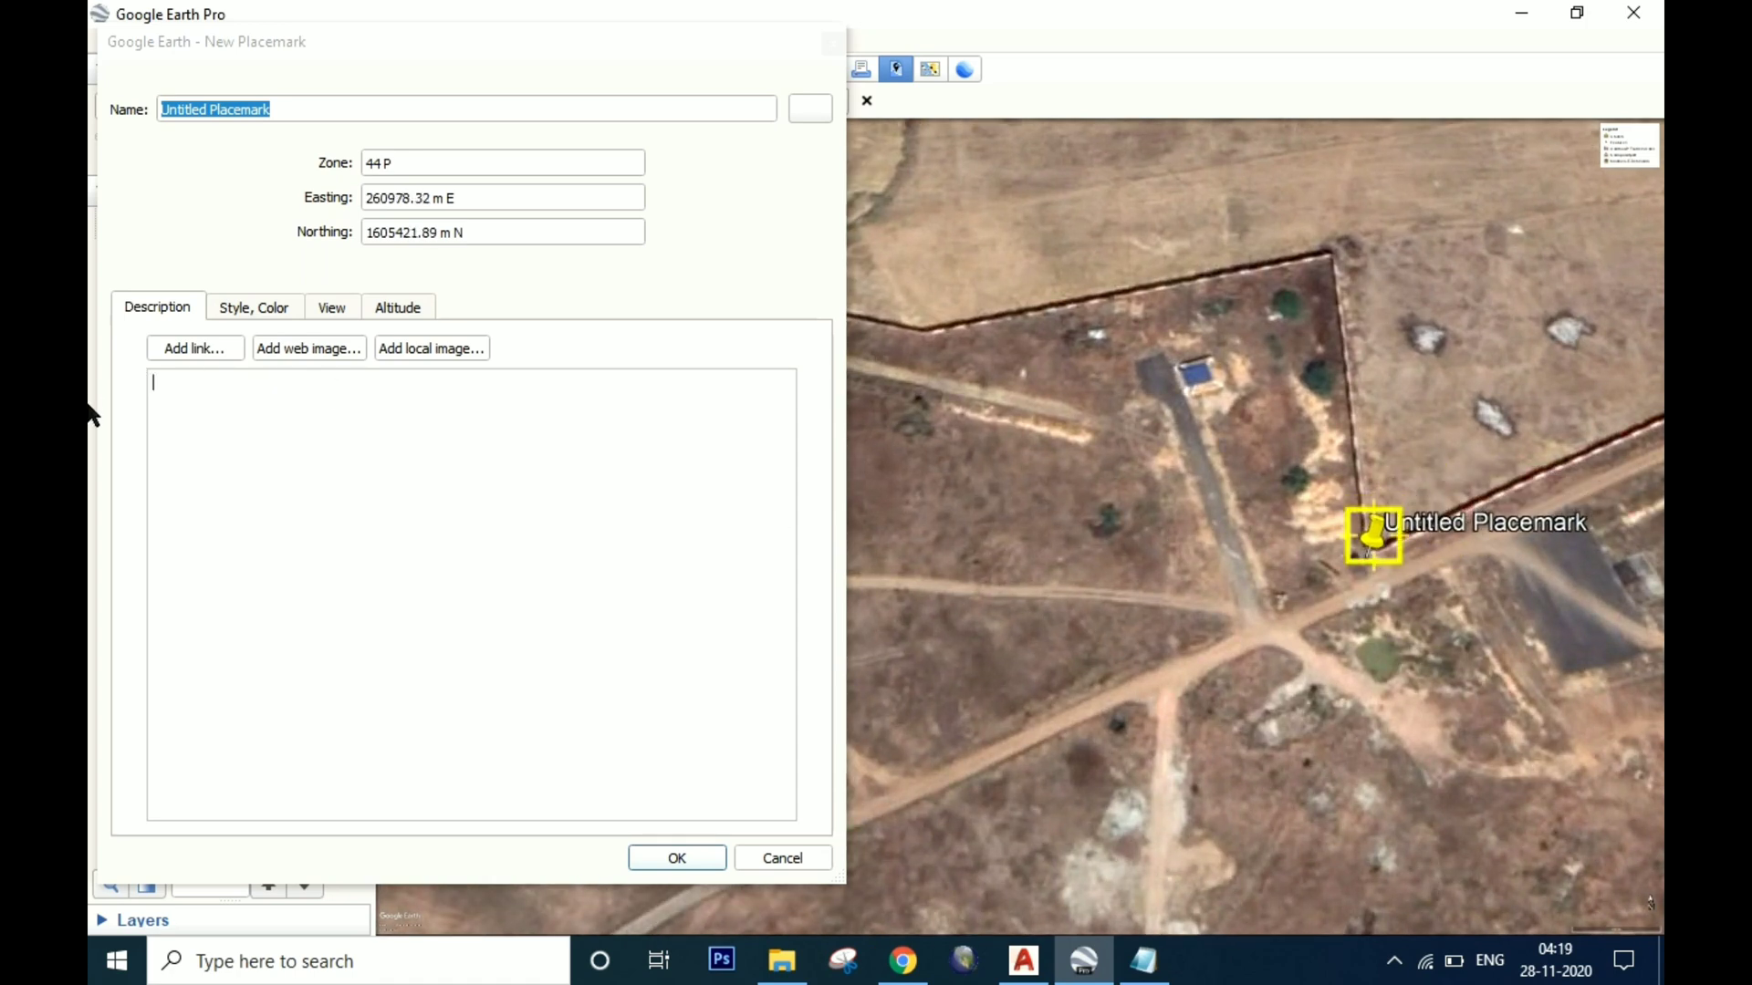
pyautogui.click(675, 860)
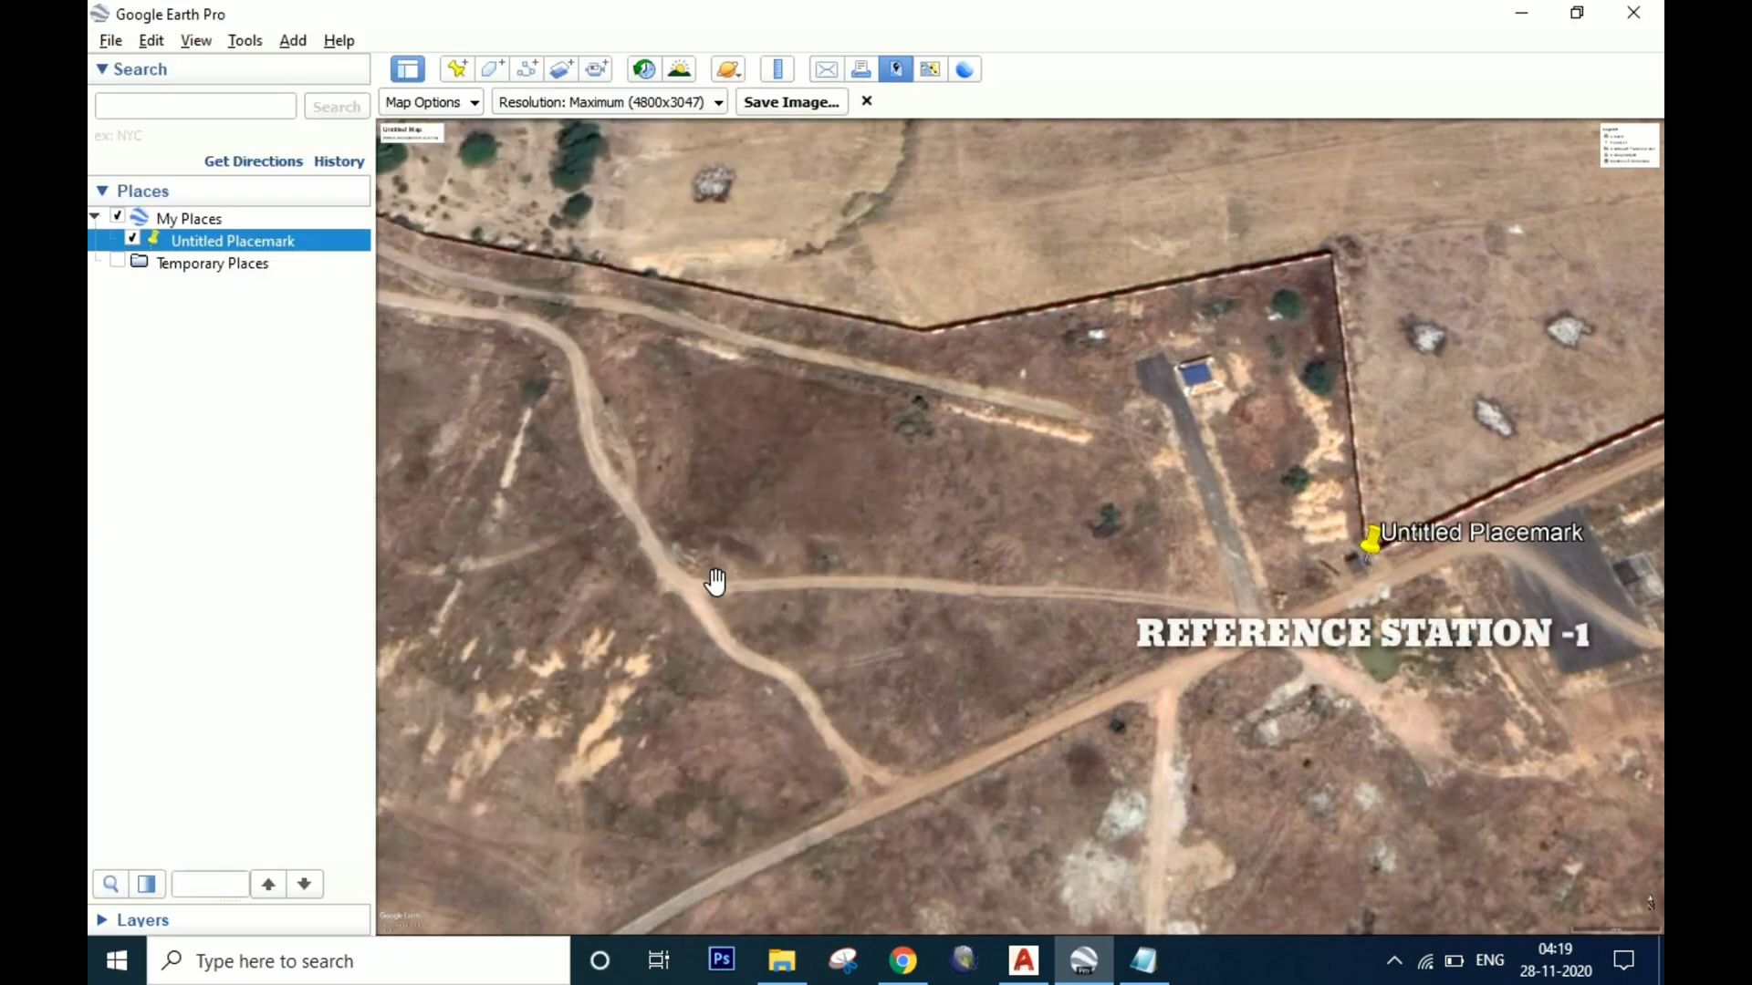
# - Add a second placemark at the boundary wall bend to the northwest, about 260867 m E, 1605486 m N
pyautogui.click(458, 70)
pyautogui.moveTo(1014, 525); pyautogui.dragTo(928, 346)
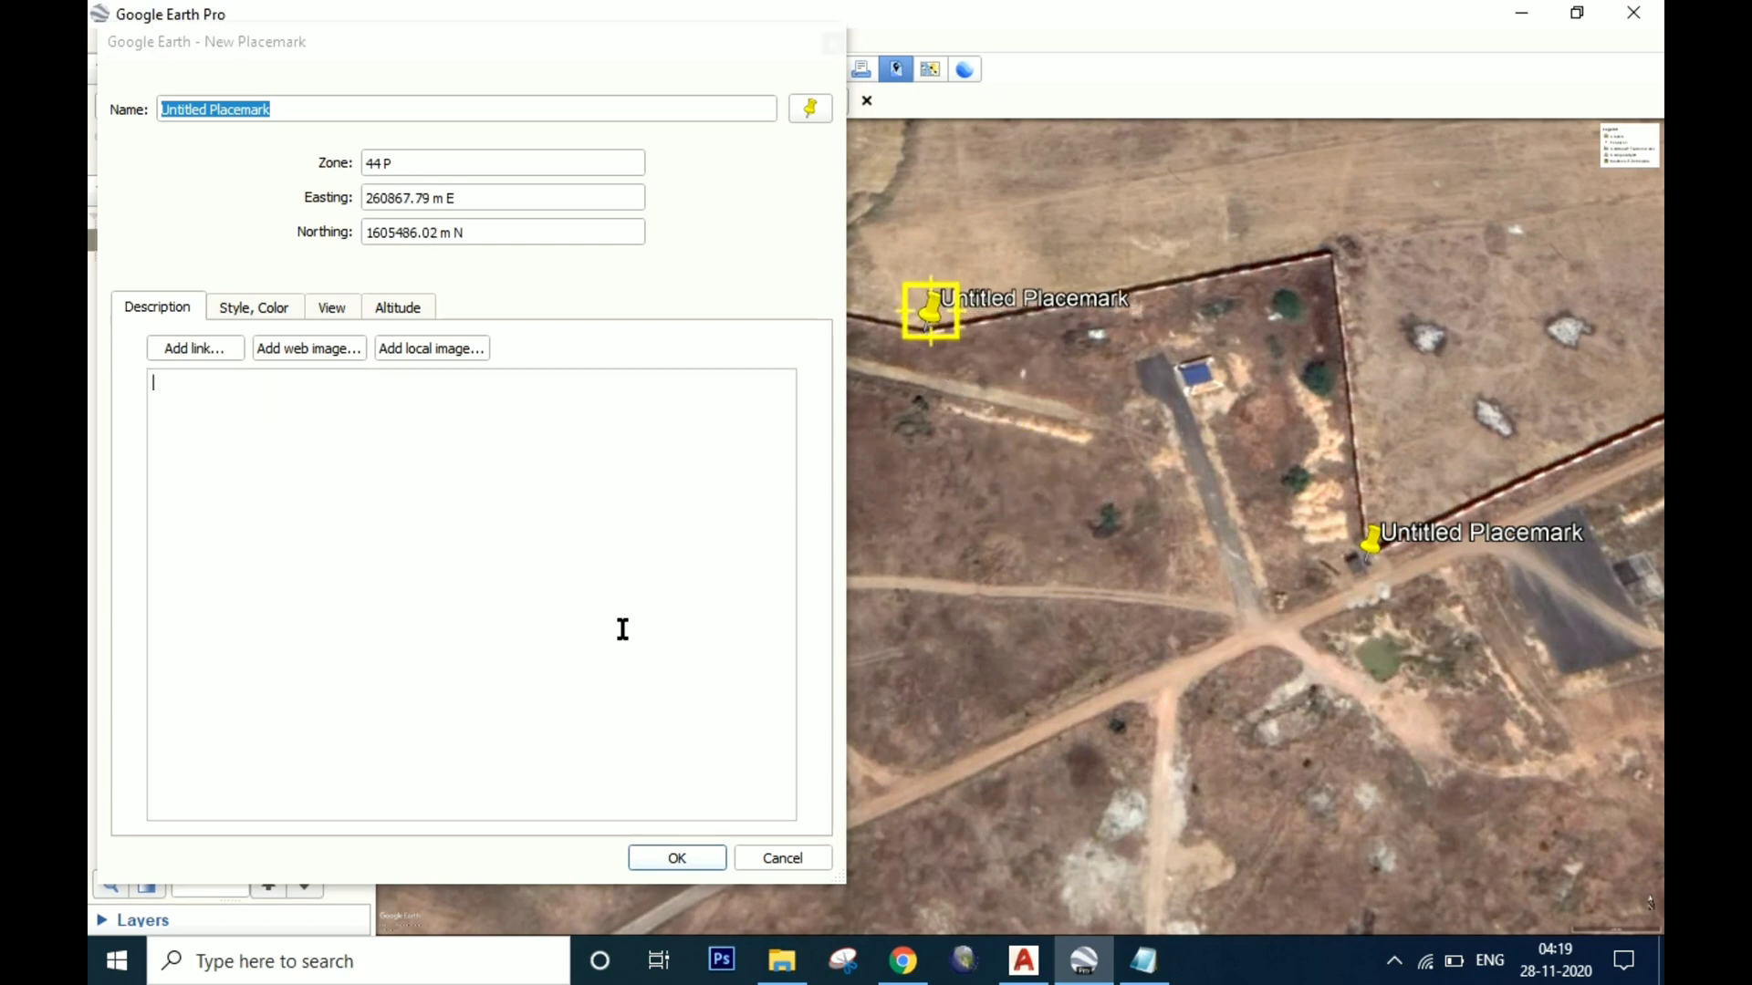
pyautogui.click(676, 859)
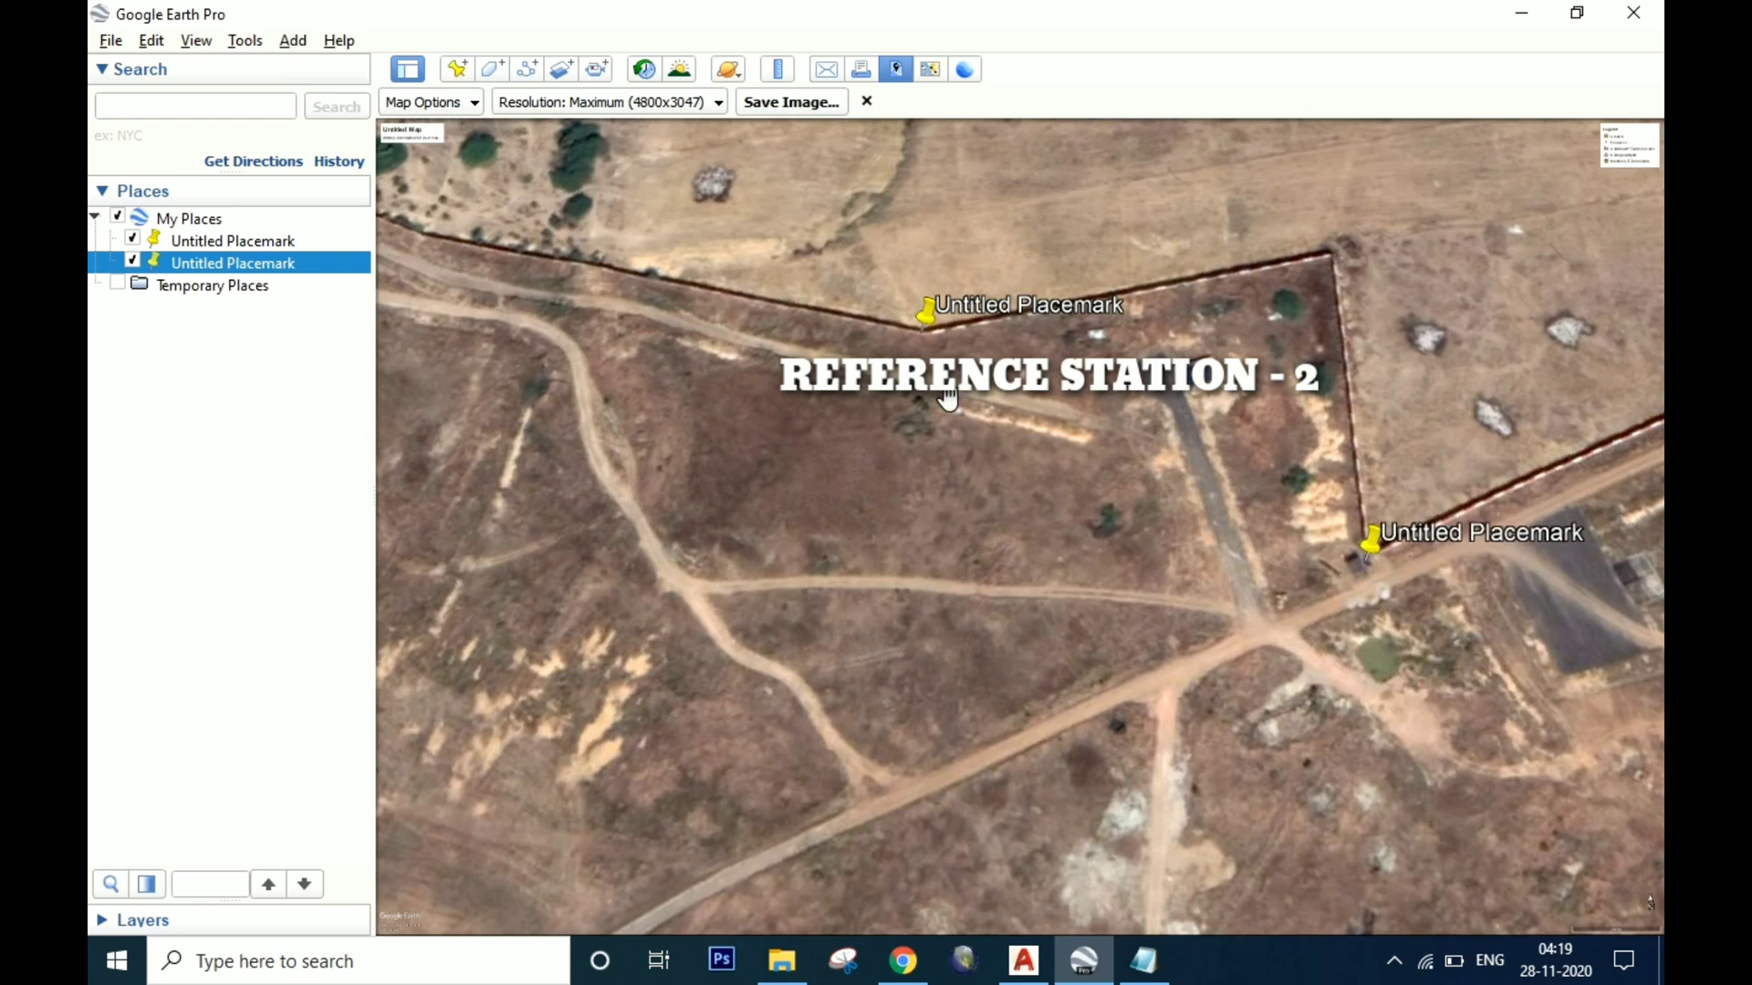
# - Open the first placemark's properties and copy its easting, 260978.00 m E, into the Notepad file
pyautogui.rightClick(1362, 542)
pyautogui.click(1393, 854)
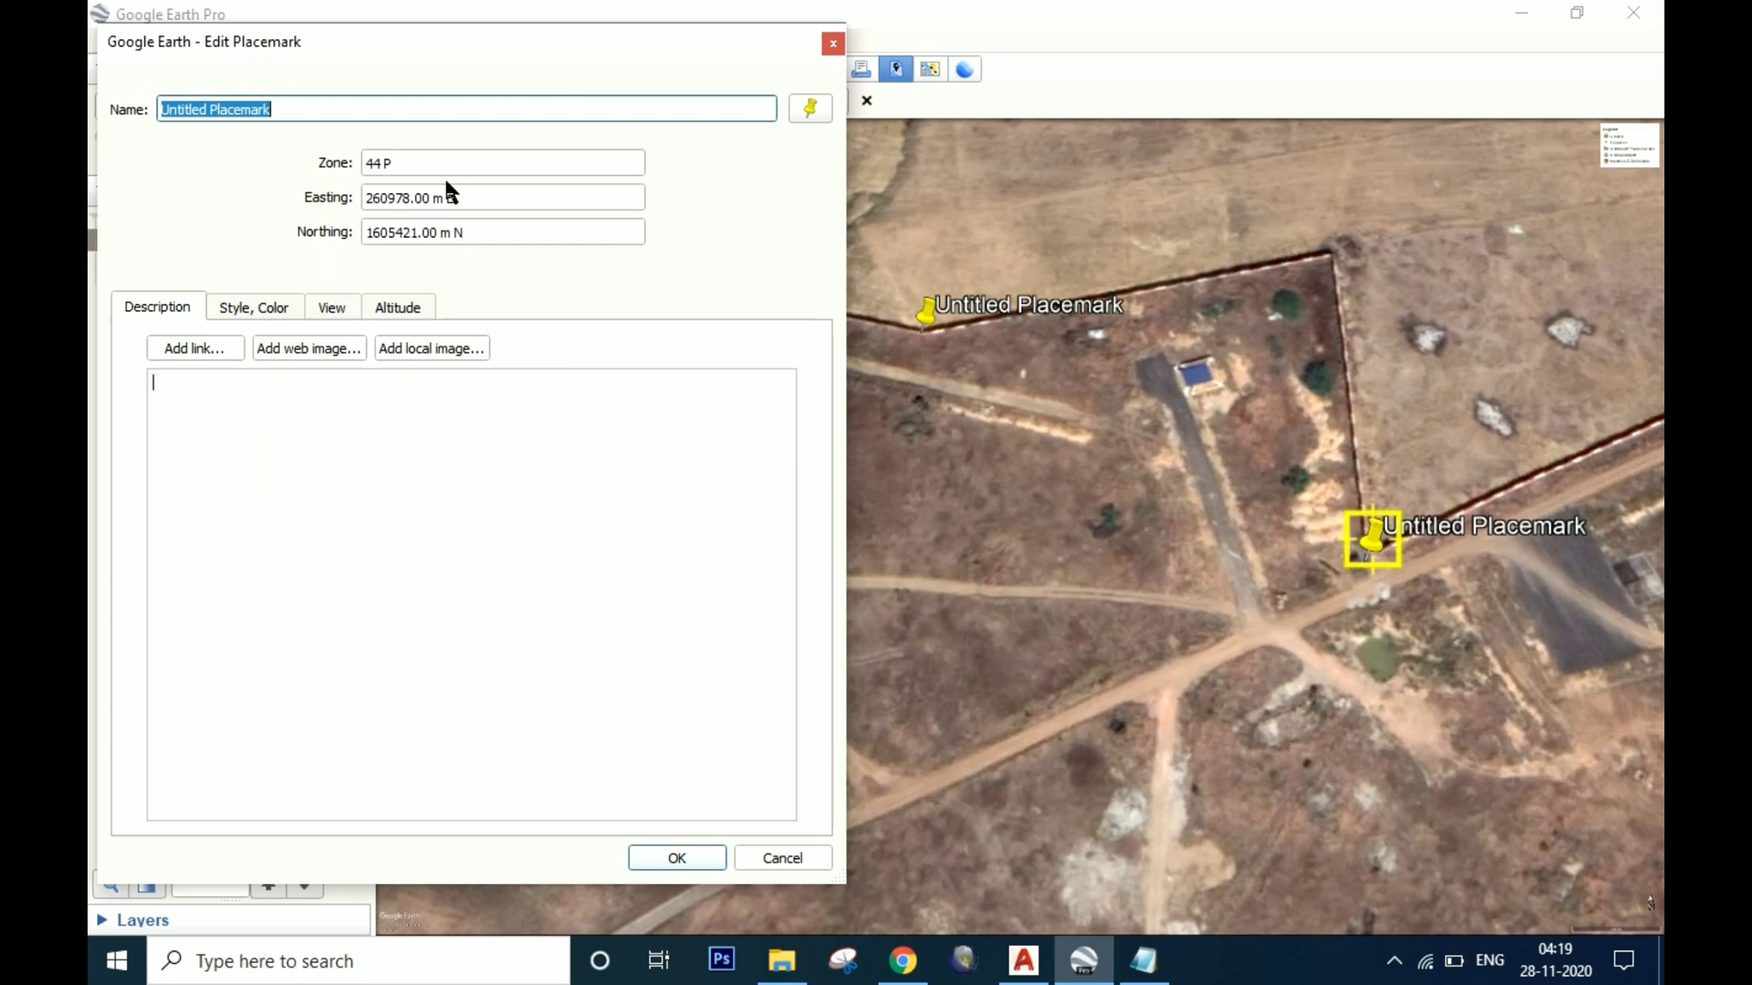
pyautogui.moveTo(465, 197); pyautogui.dragTo(268, 219)
pyautogui.hotkey('ctrl', 'c')
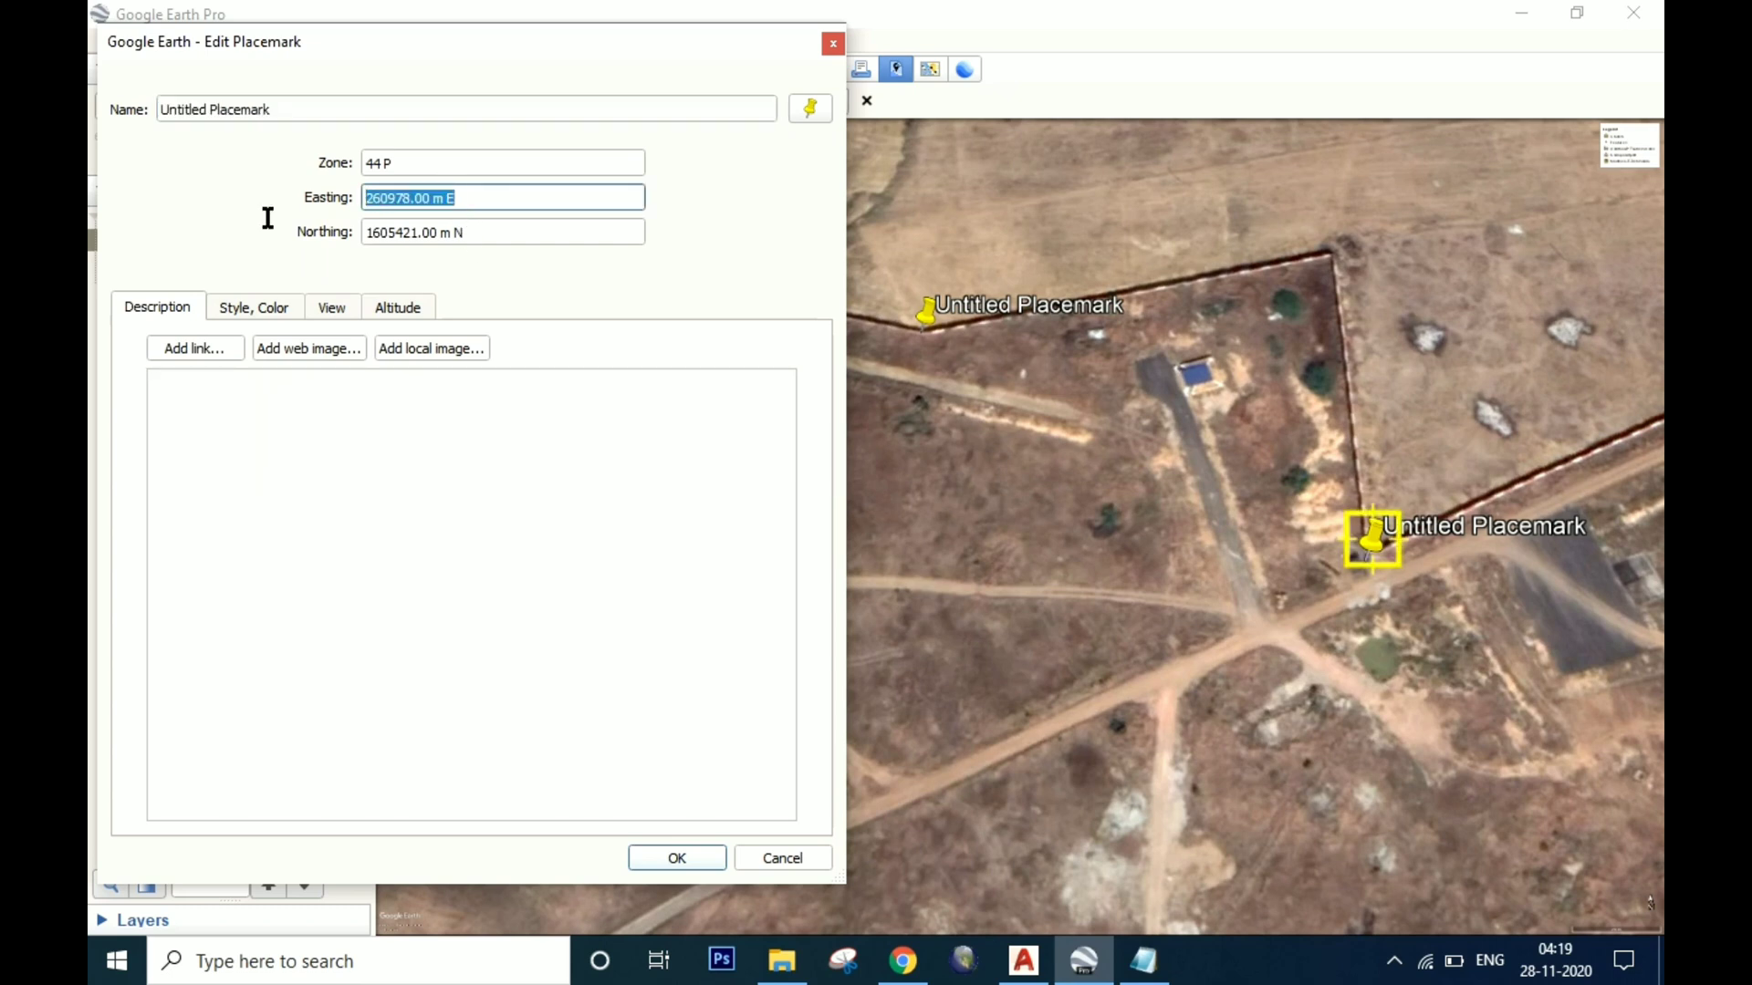
pyautogui.click(1142, 961)
pyautogui.moveTo(771, 185); pyautogui.dragTo(939, 295)
pyautogui.hotkey('ctrl', 'v')
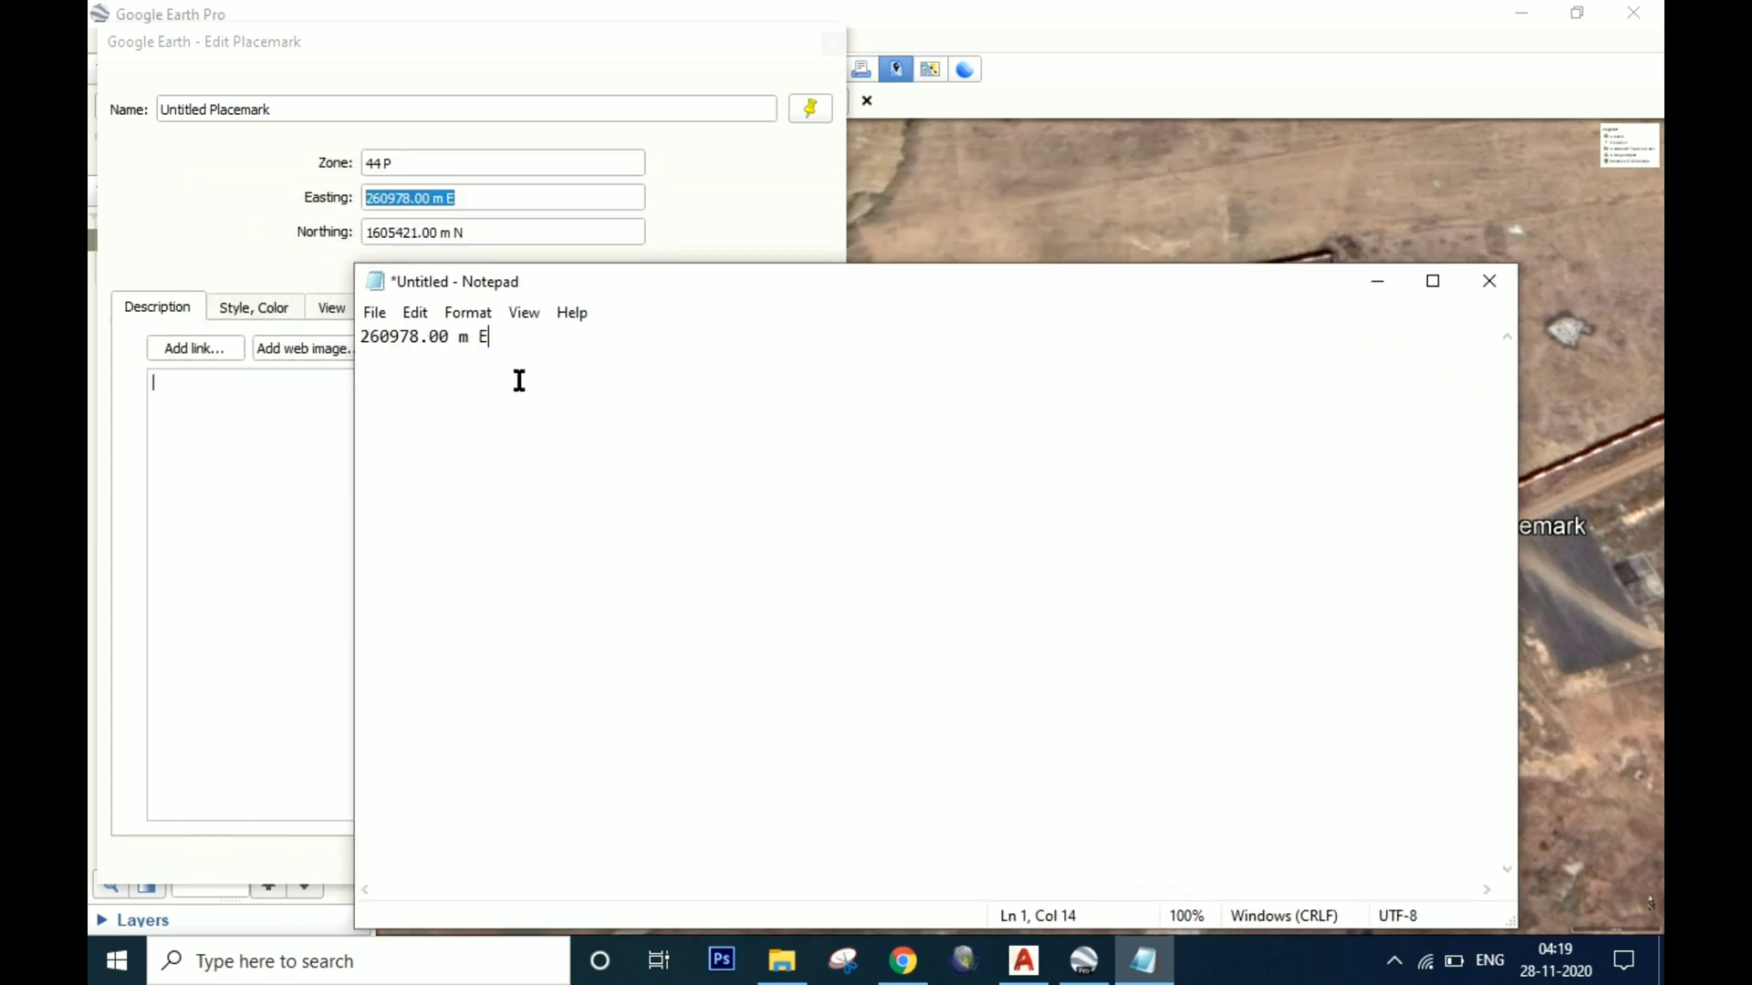
# - Copy the first placemark's northing, 1605421.00 m N, onto the second line of the Notepad file
pyautogui.click(493, 228)
pyautogui.moveTo(464, 234); pyautogui.dragTo(363, 234)
pyautogui.hotkey('ctrl', 'c')
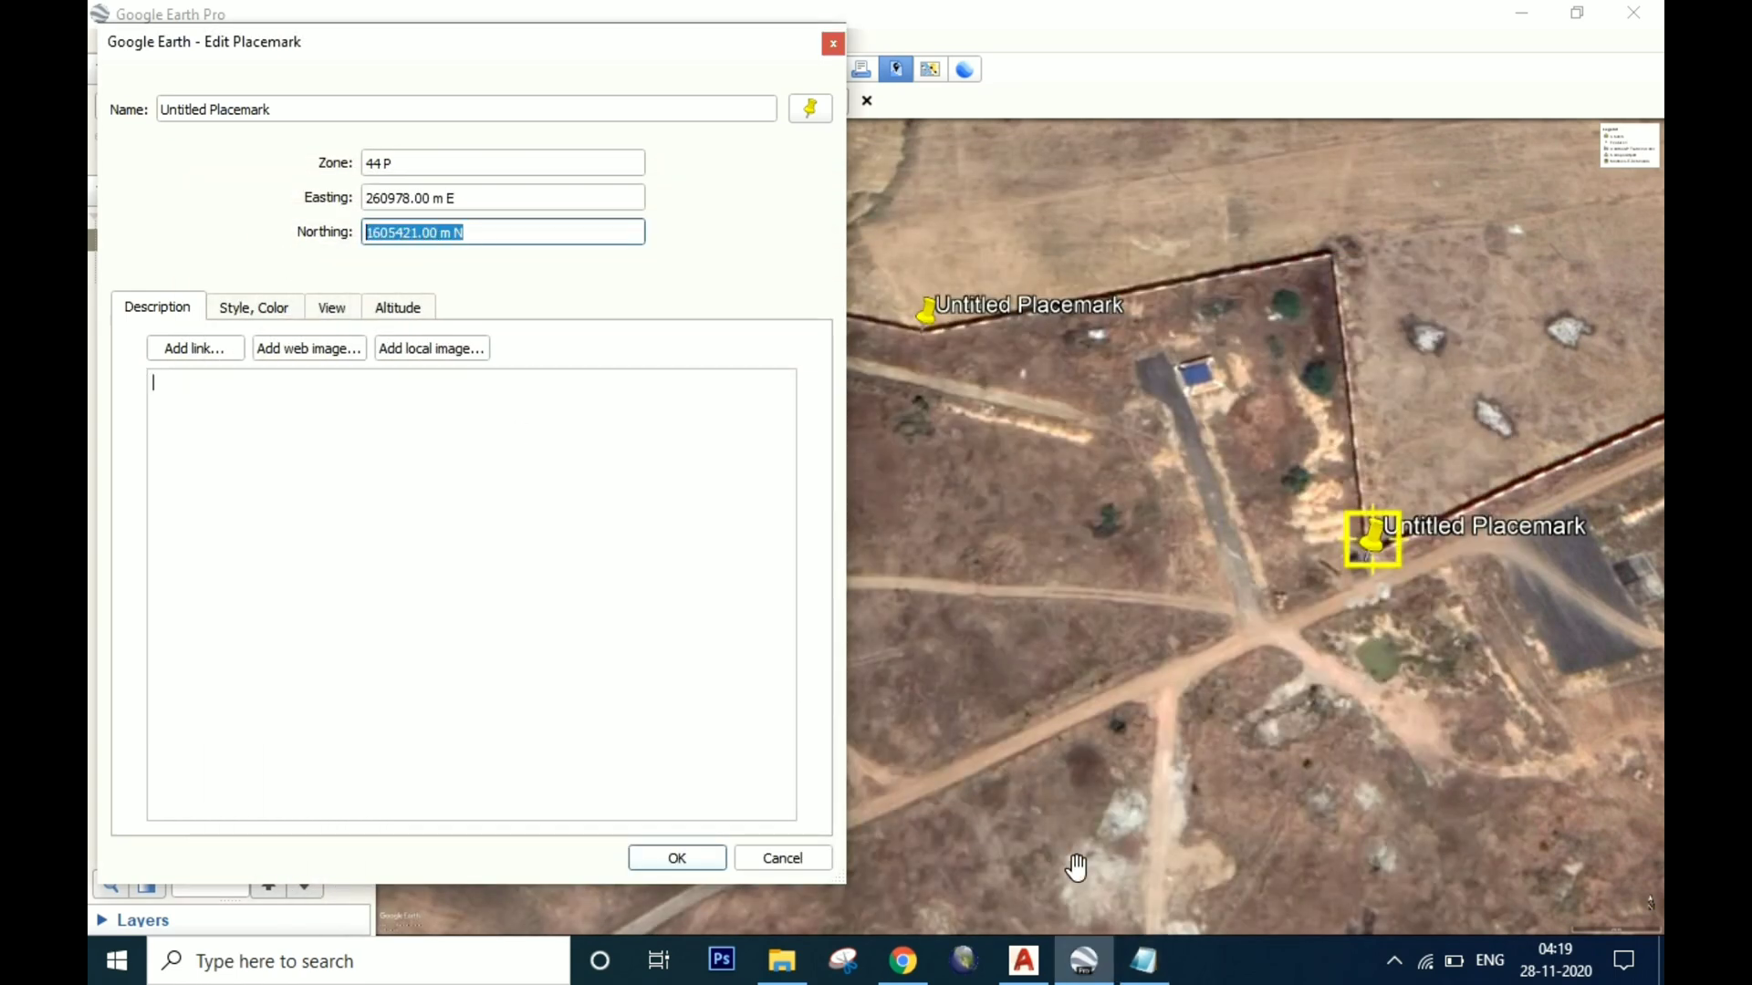
pyautogui.click(1143, 961)
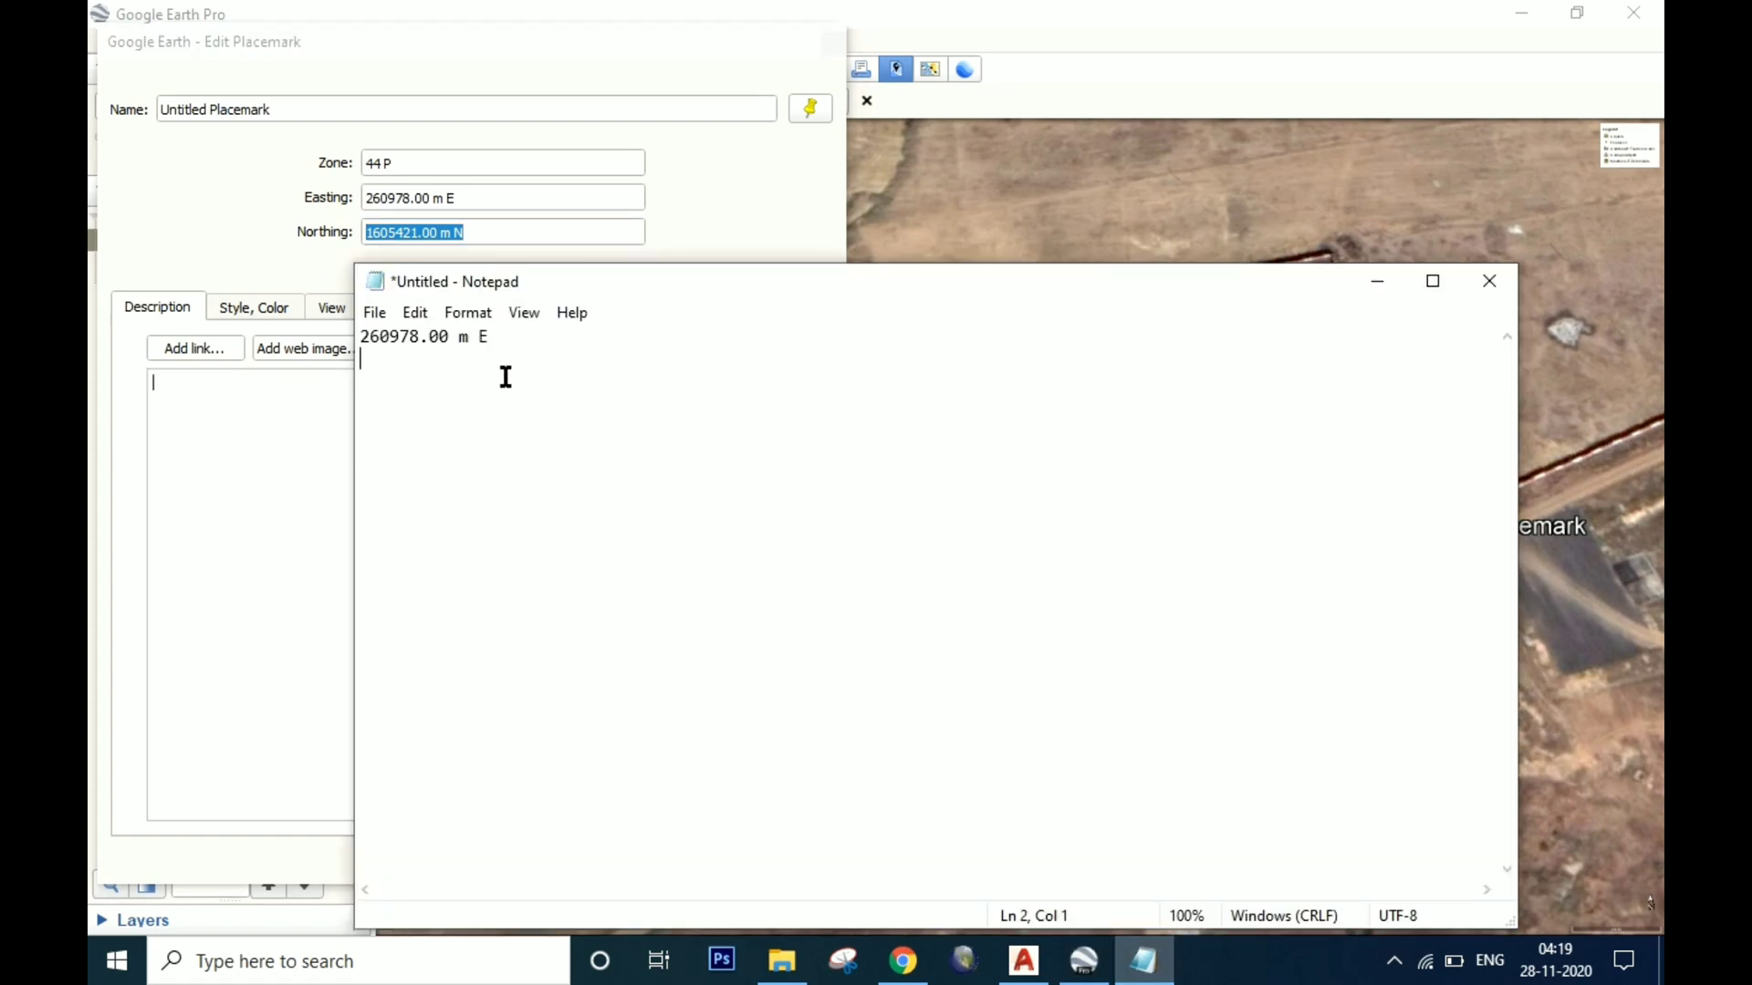
pyautogui.hotkey('ctrl', 'v')
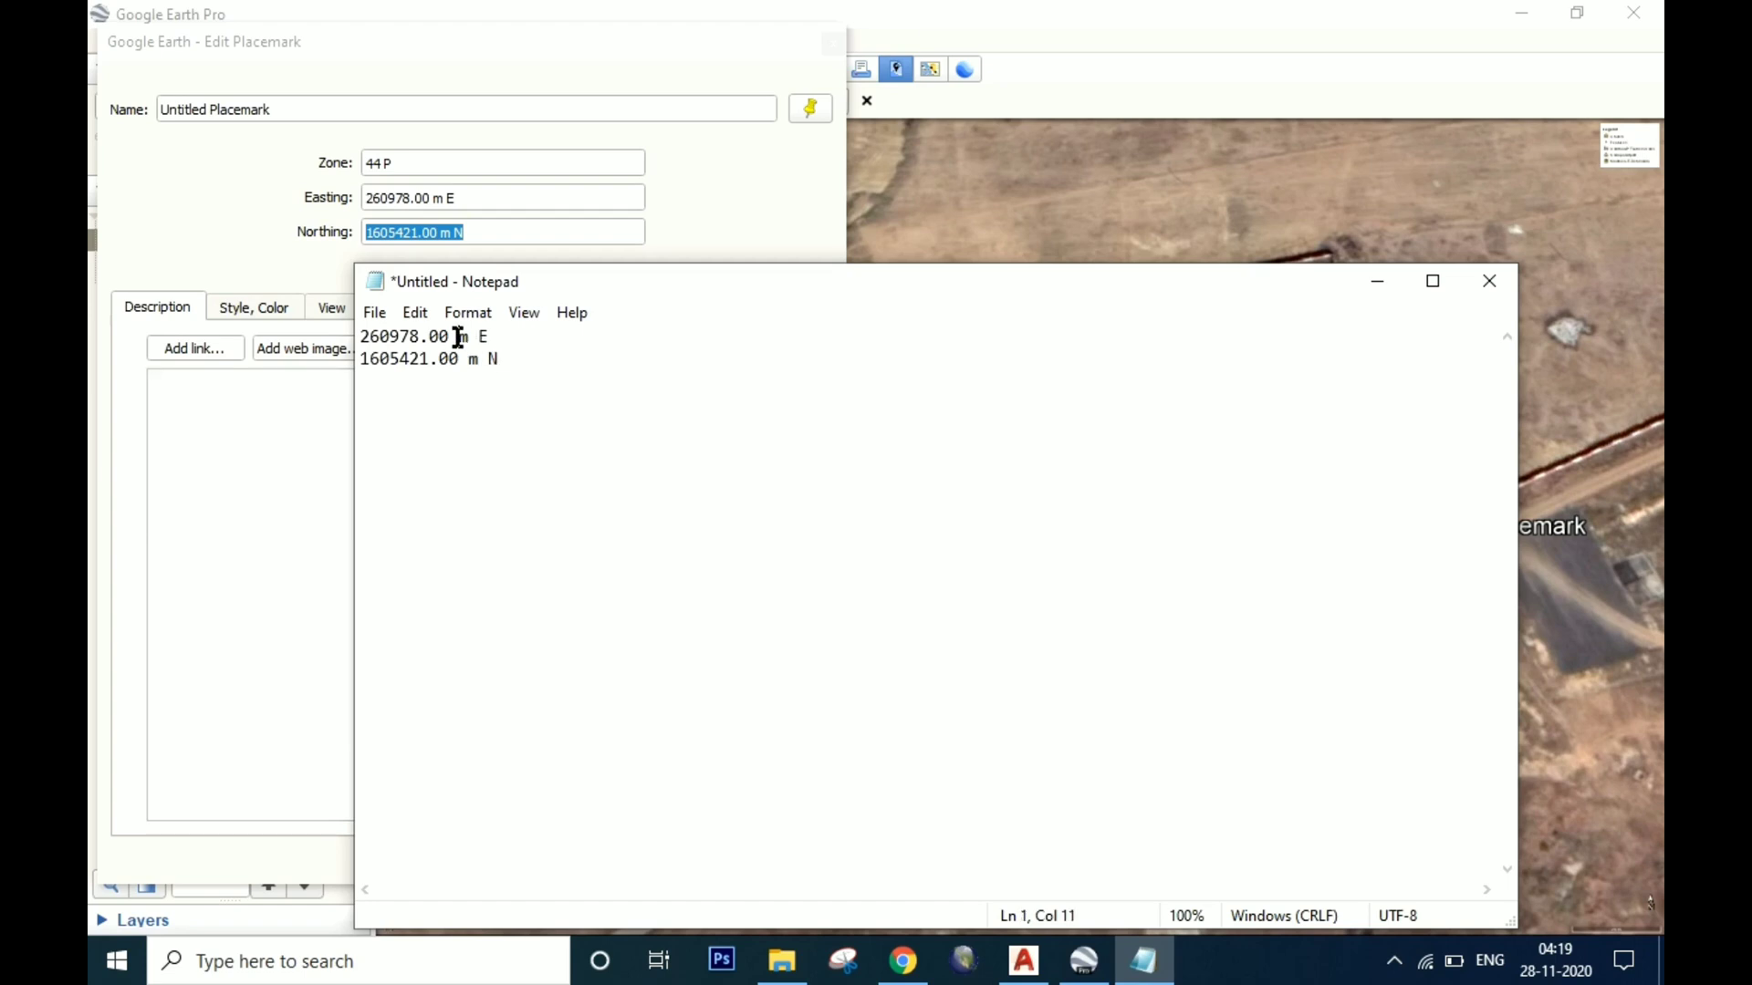
# - Strip the units and join both values into one comma-separated line, 260978.00,1605421.00, and move Notepad clear of the placemark
pyautogui.moveTo(458, 336); pyautogui.dragTo(489, 353)
pyautogui.click(495, 339)
pyautogui.moveTo(468, 358); pyautogui.dragTo(328, 357)
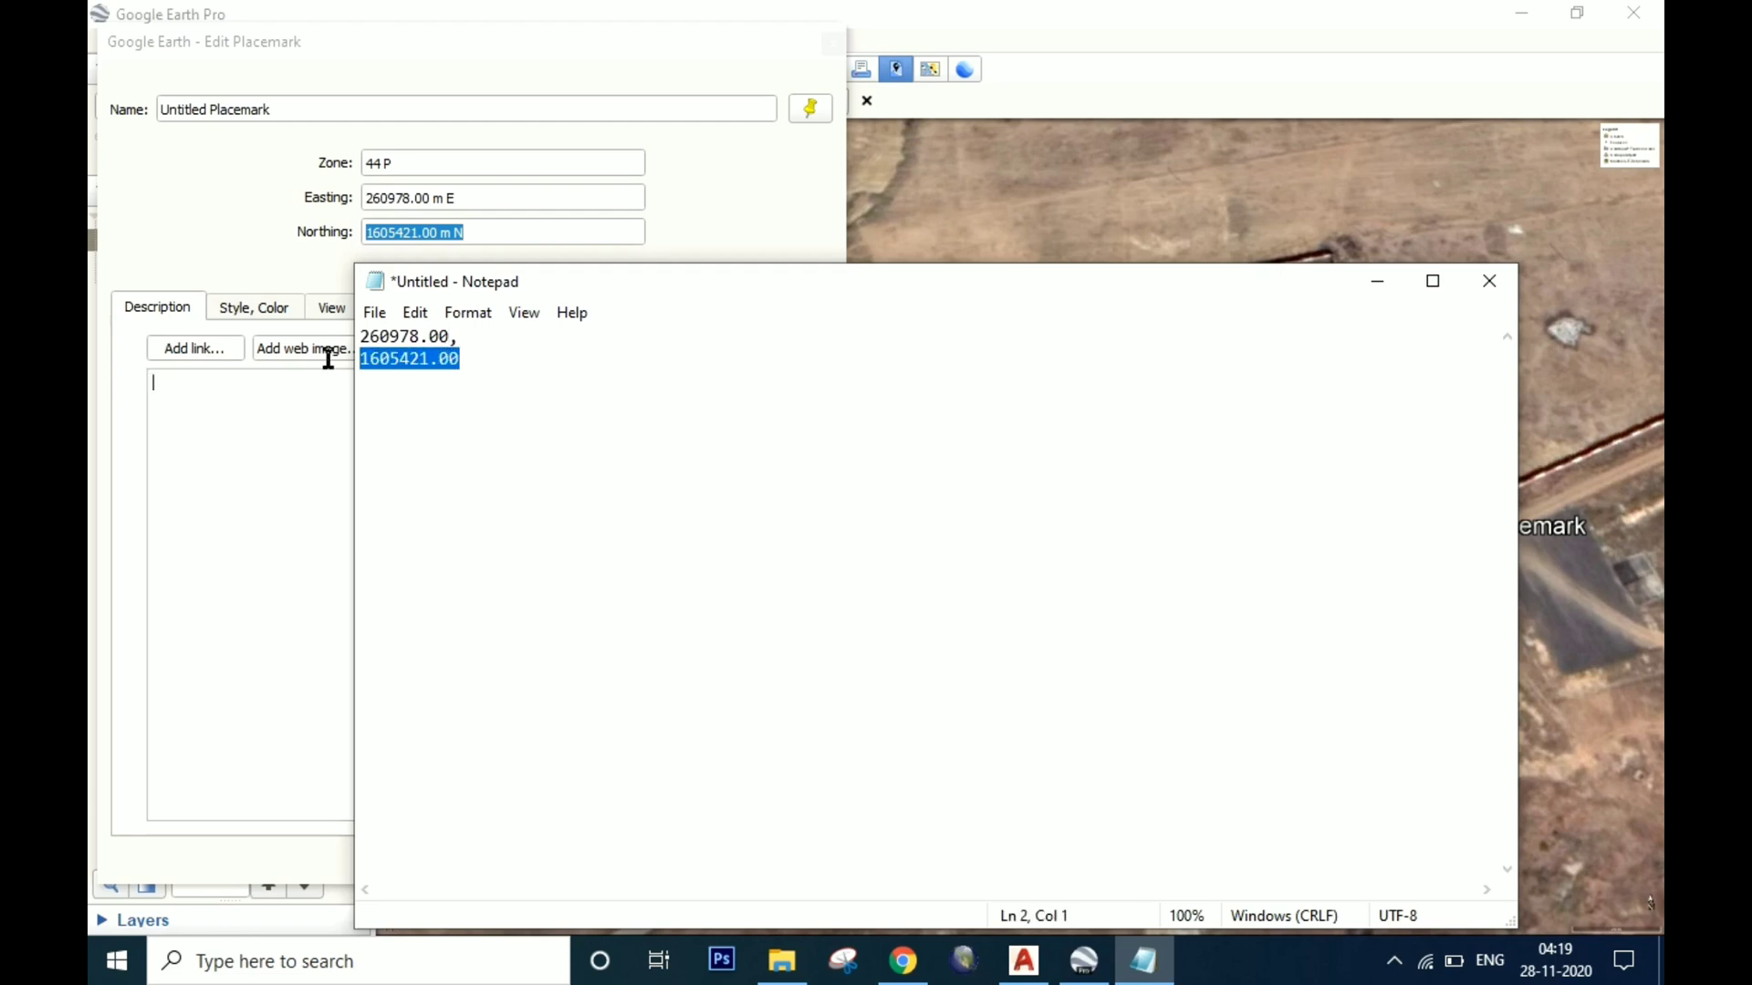
pyautogui.hotkey('ctrl', 'x')
pyautogui.press('BackSpace')
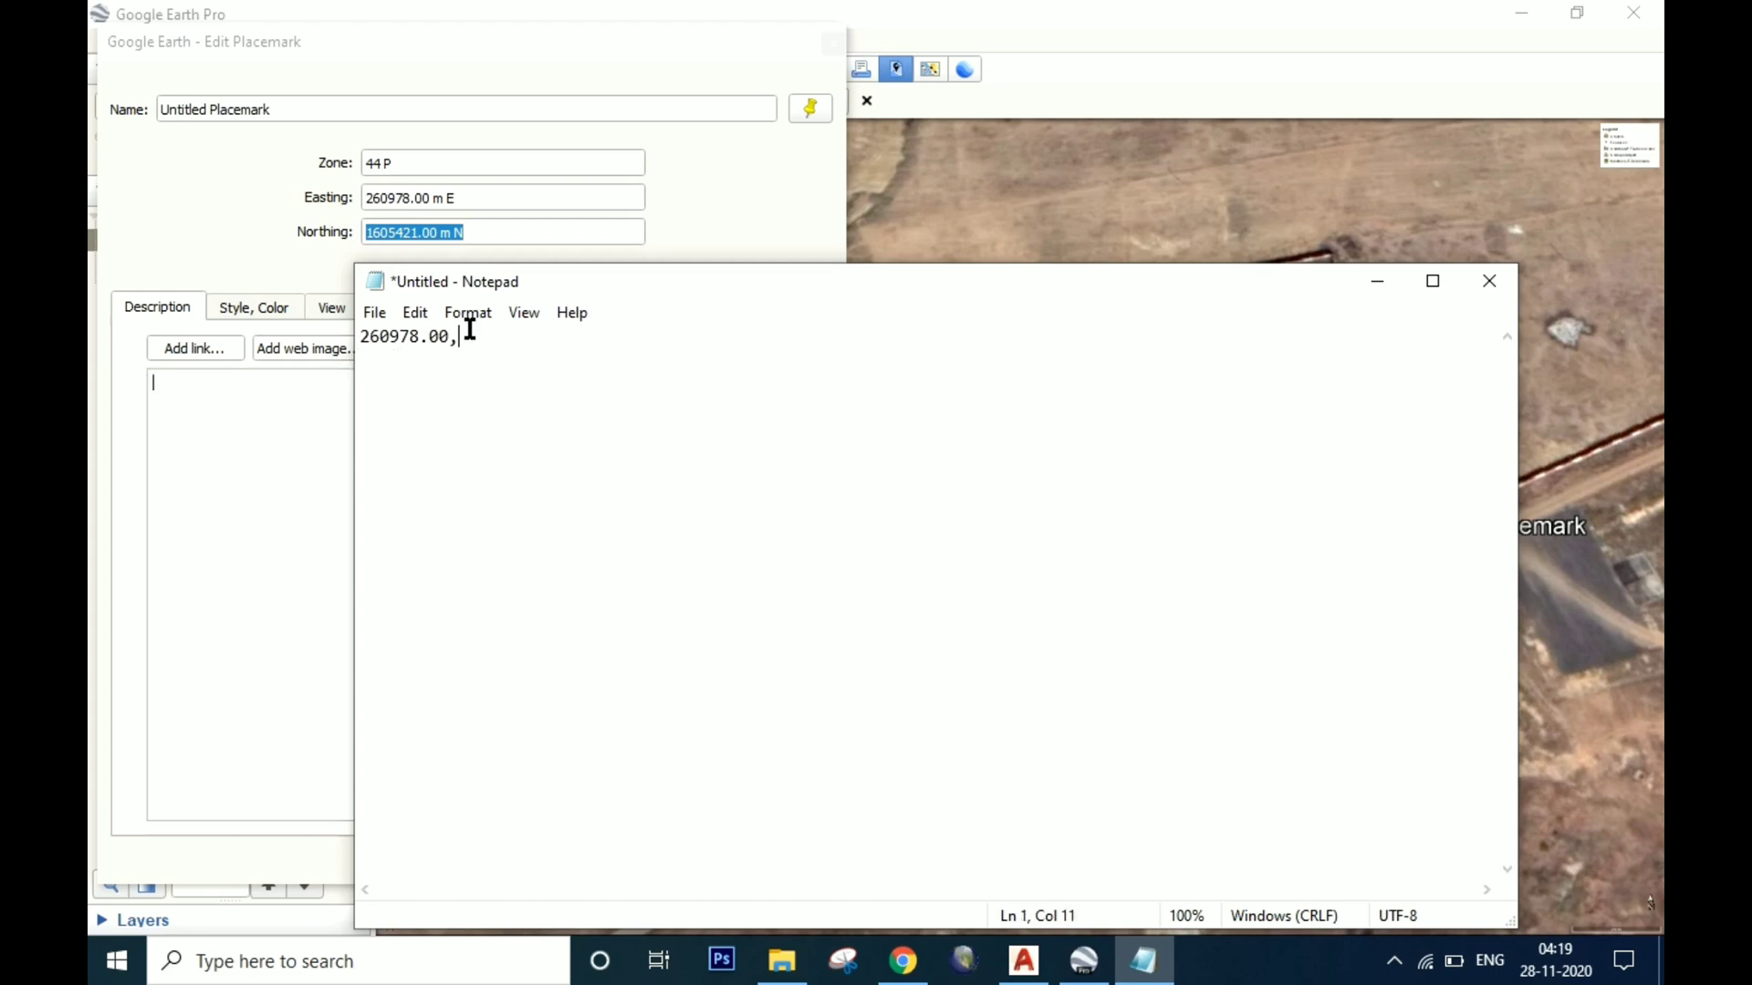
pyautogui.moveTo(857, 301); pyautogui.dragTo(788, 484)
pyautogui.moveTo(1031, 524); pyautogui.dragTo(940, 552)
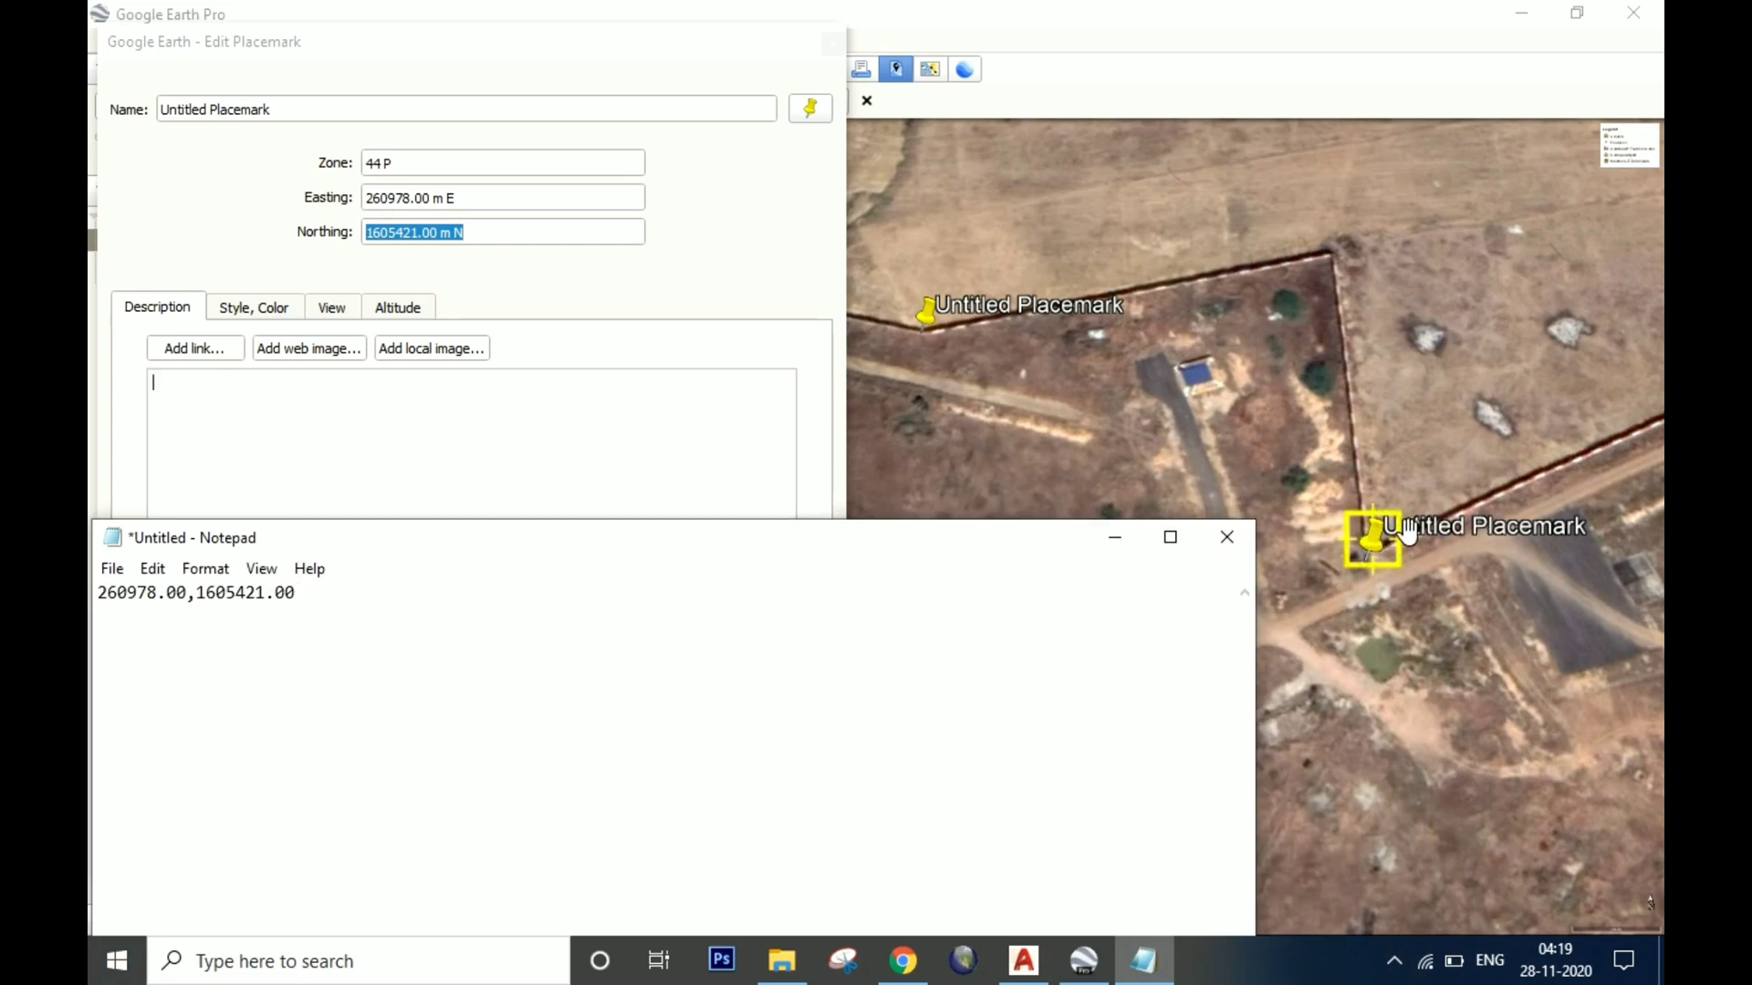
# - Rename the first placemark as 1 and append the label - 1 to its coordinate line in Notepad
pyautogui.click(315, 113)
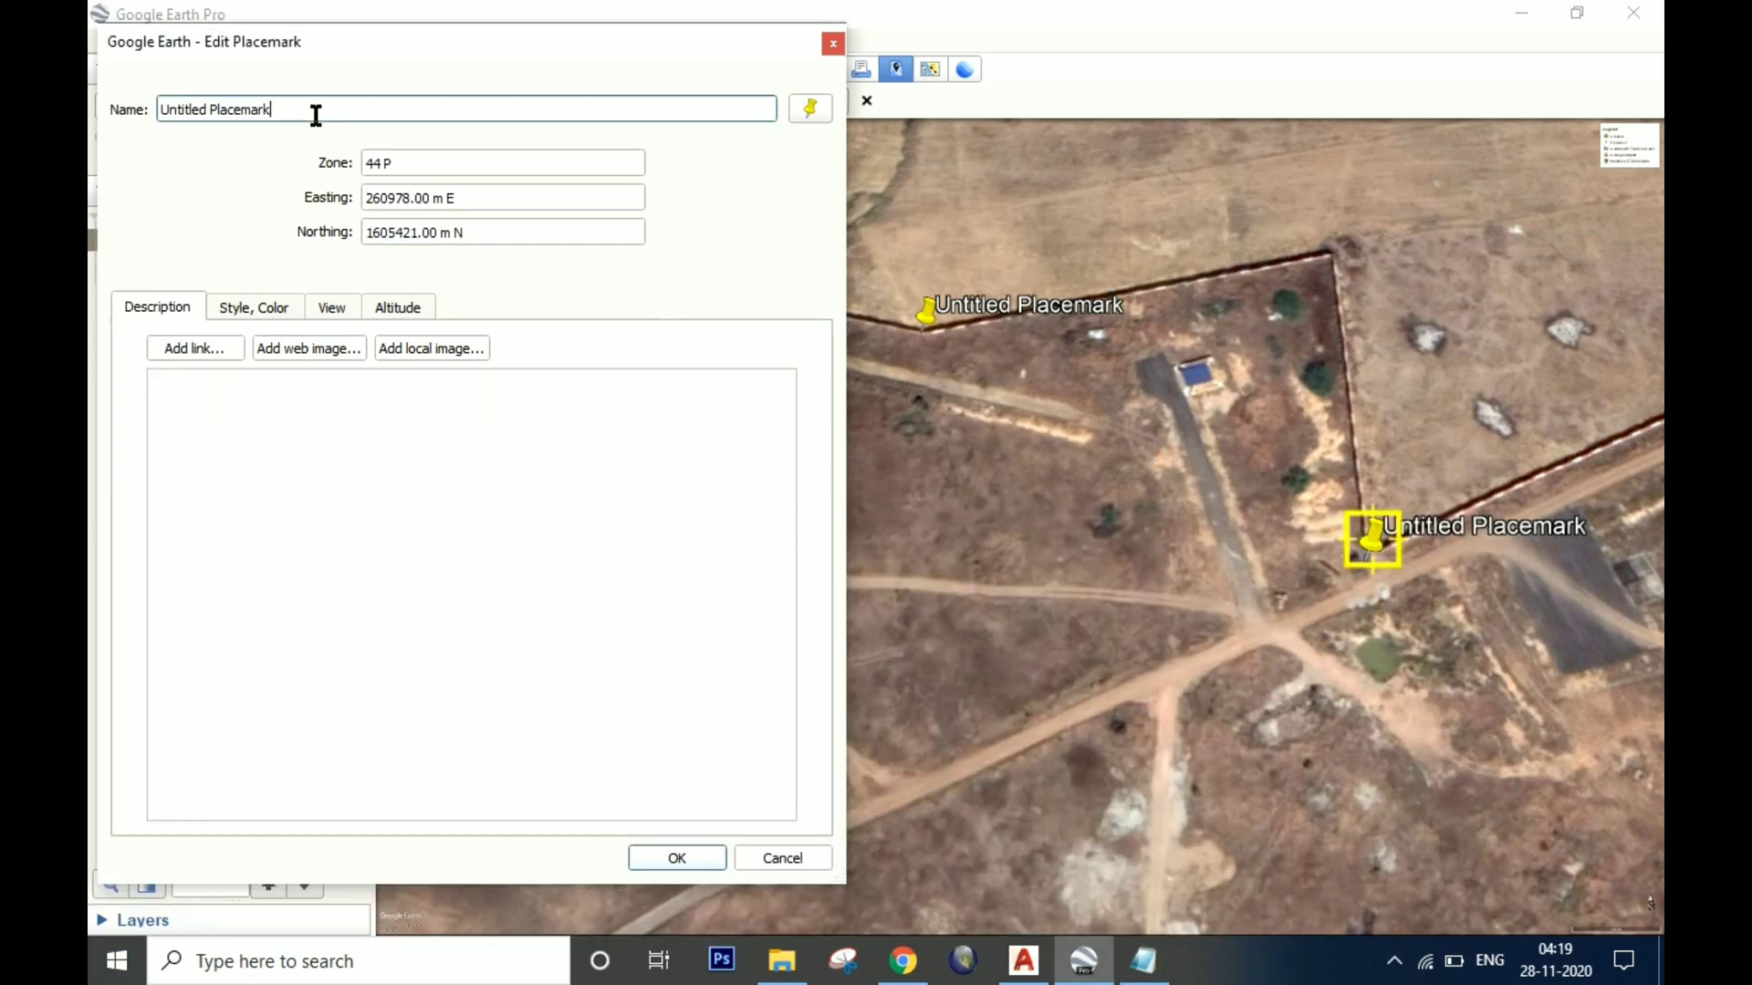
pyautogui.doubleClick(315, 113)
pyautogui.hotkey('ctrl', 'a')
pyautogui.write('1')
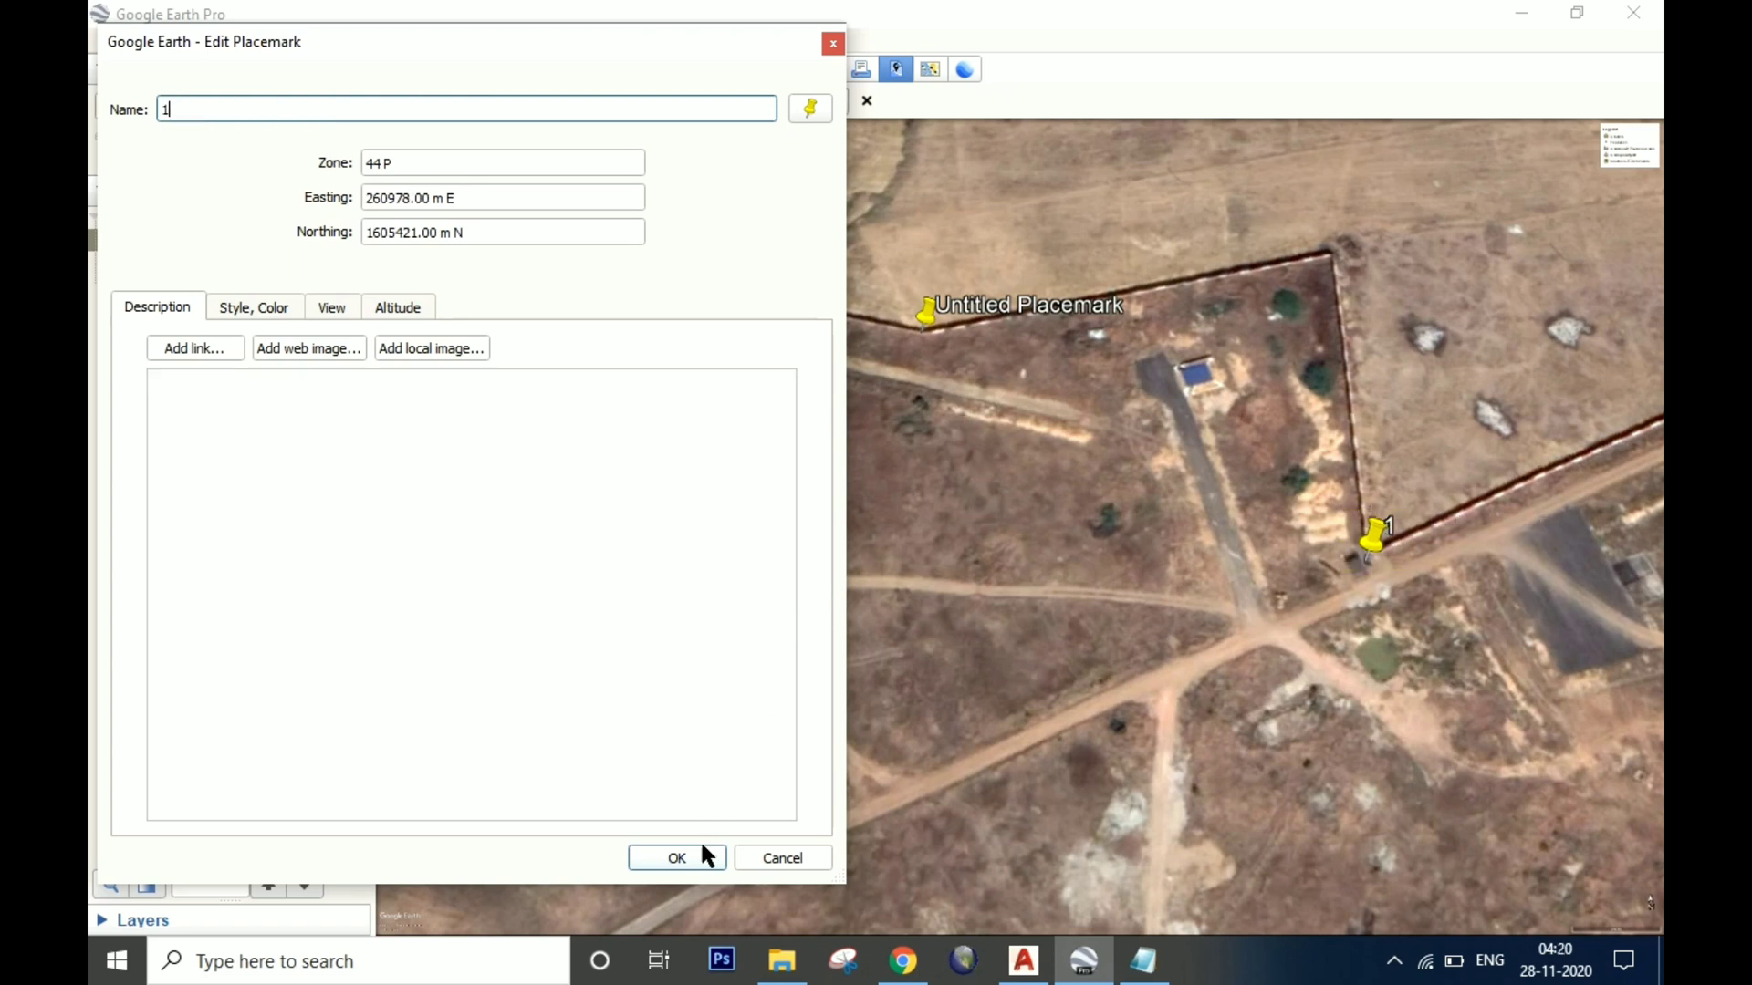
pyautogui.click(676, 857)
pyautogui.click(1144, 961)
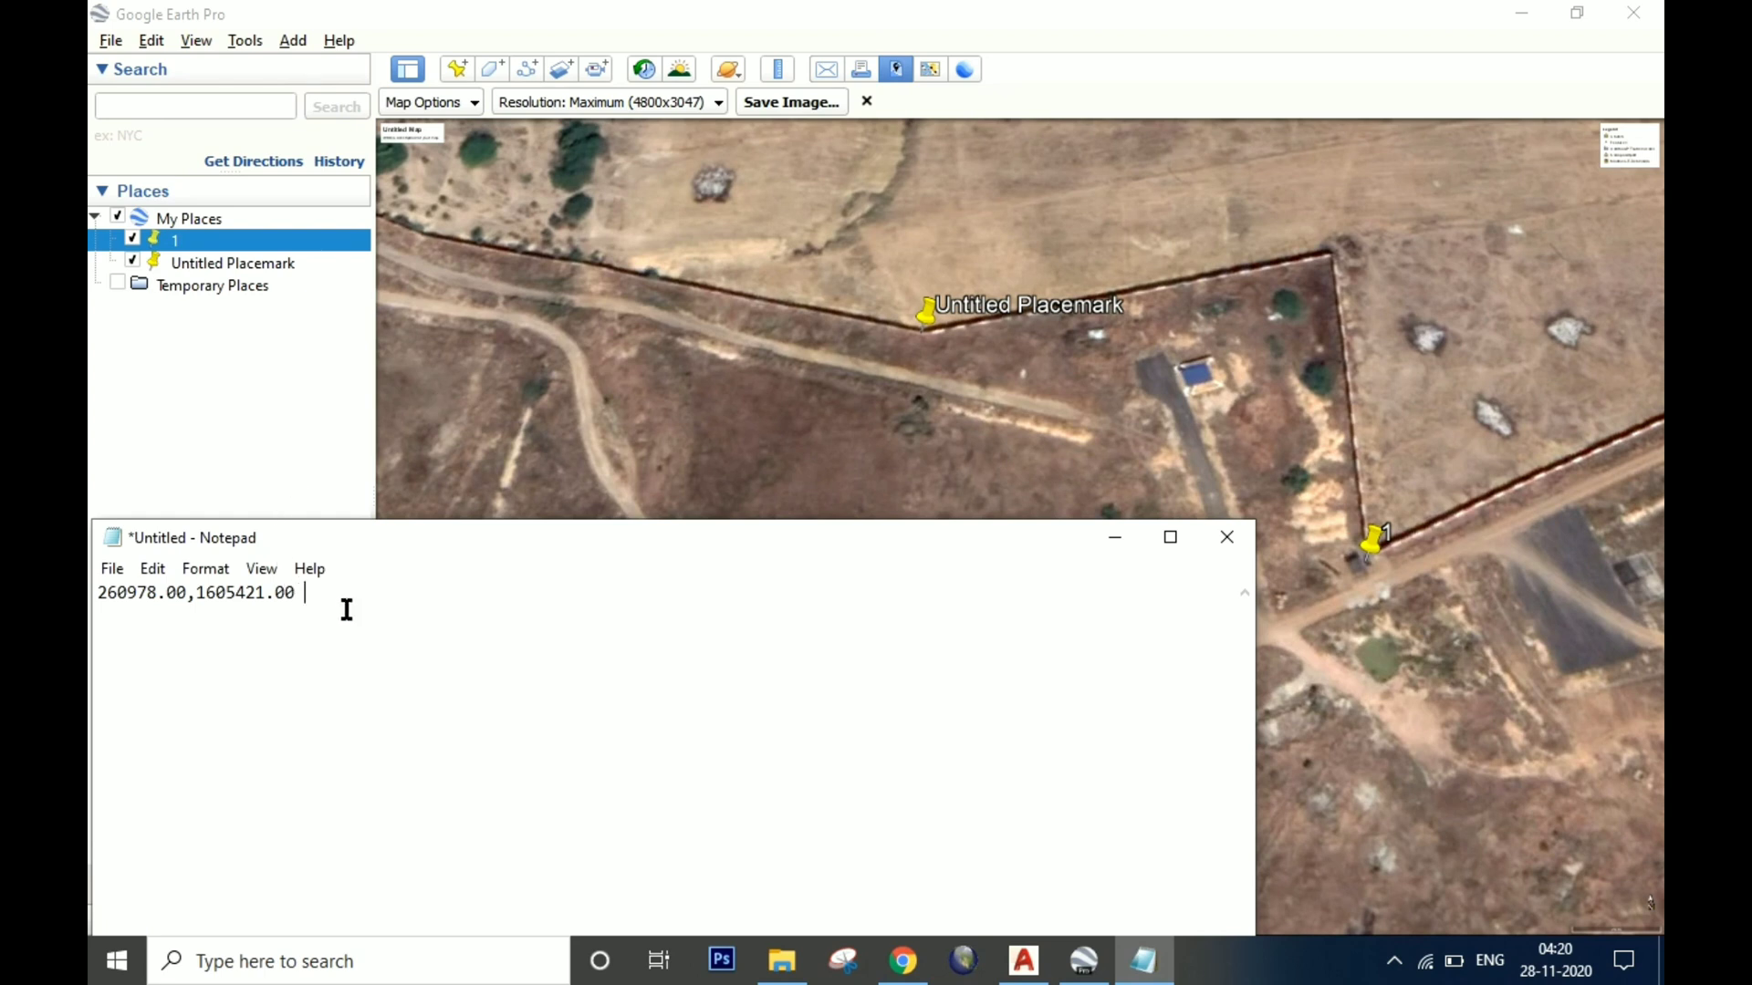
# - Rename the second placemark as 2 and enter its easting, 260867.00 followed by a comma, on Notepad's second line without the unit
pyautogui.click(1011, 421)
pyautogui.rightClick(927, 308)
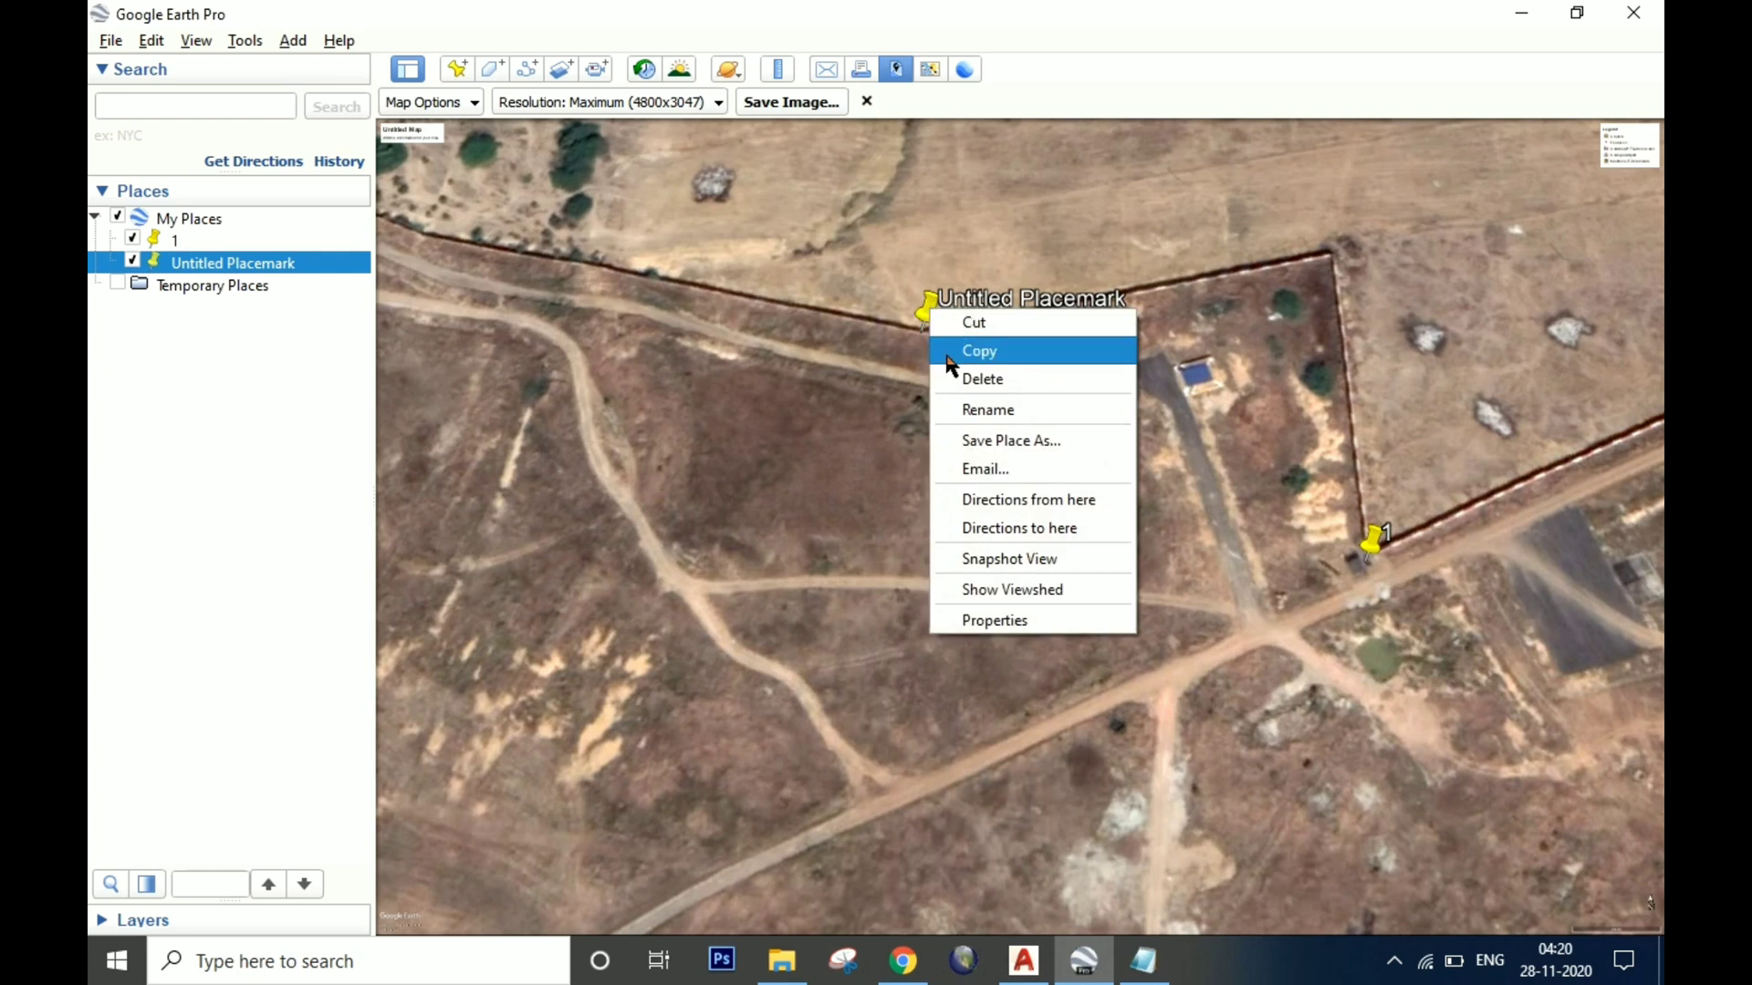
pyautogui.click(976, 621)
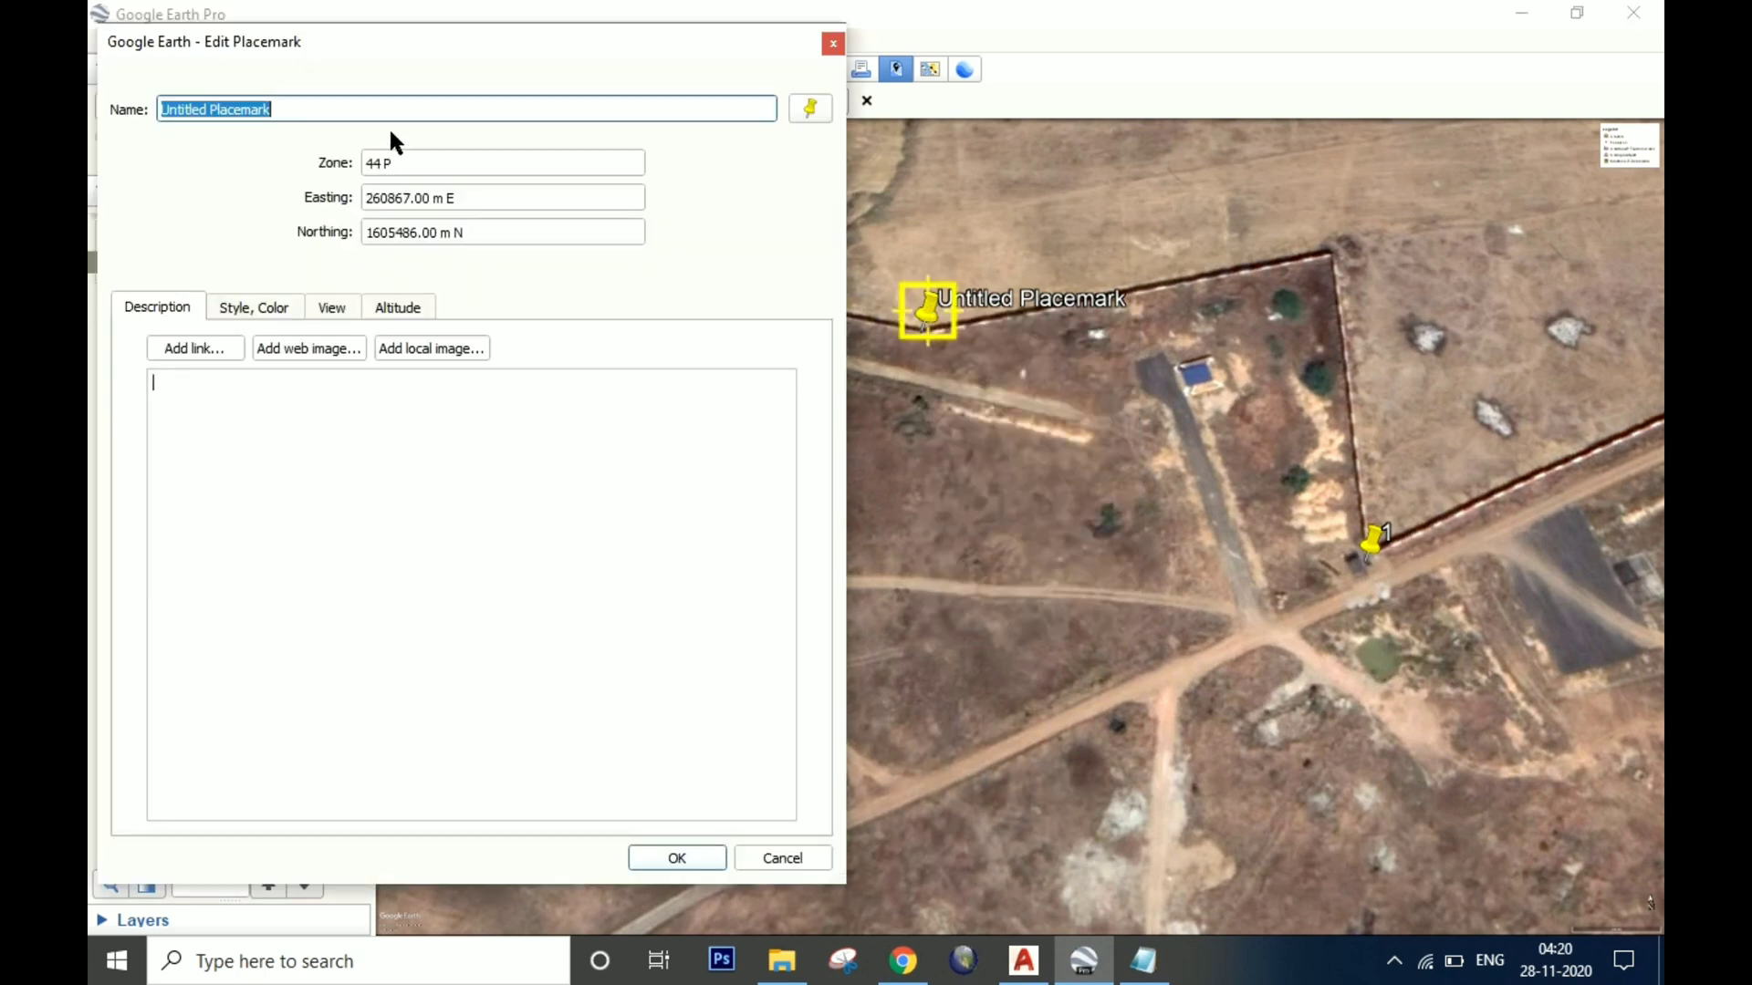
pyautogui.write('2')
pyautogui.moveTo(487, 202); pyautogui.dragTo(331, 213)
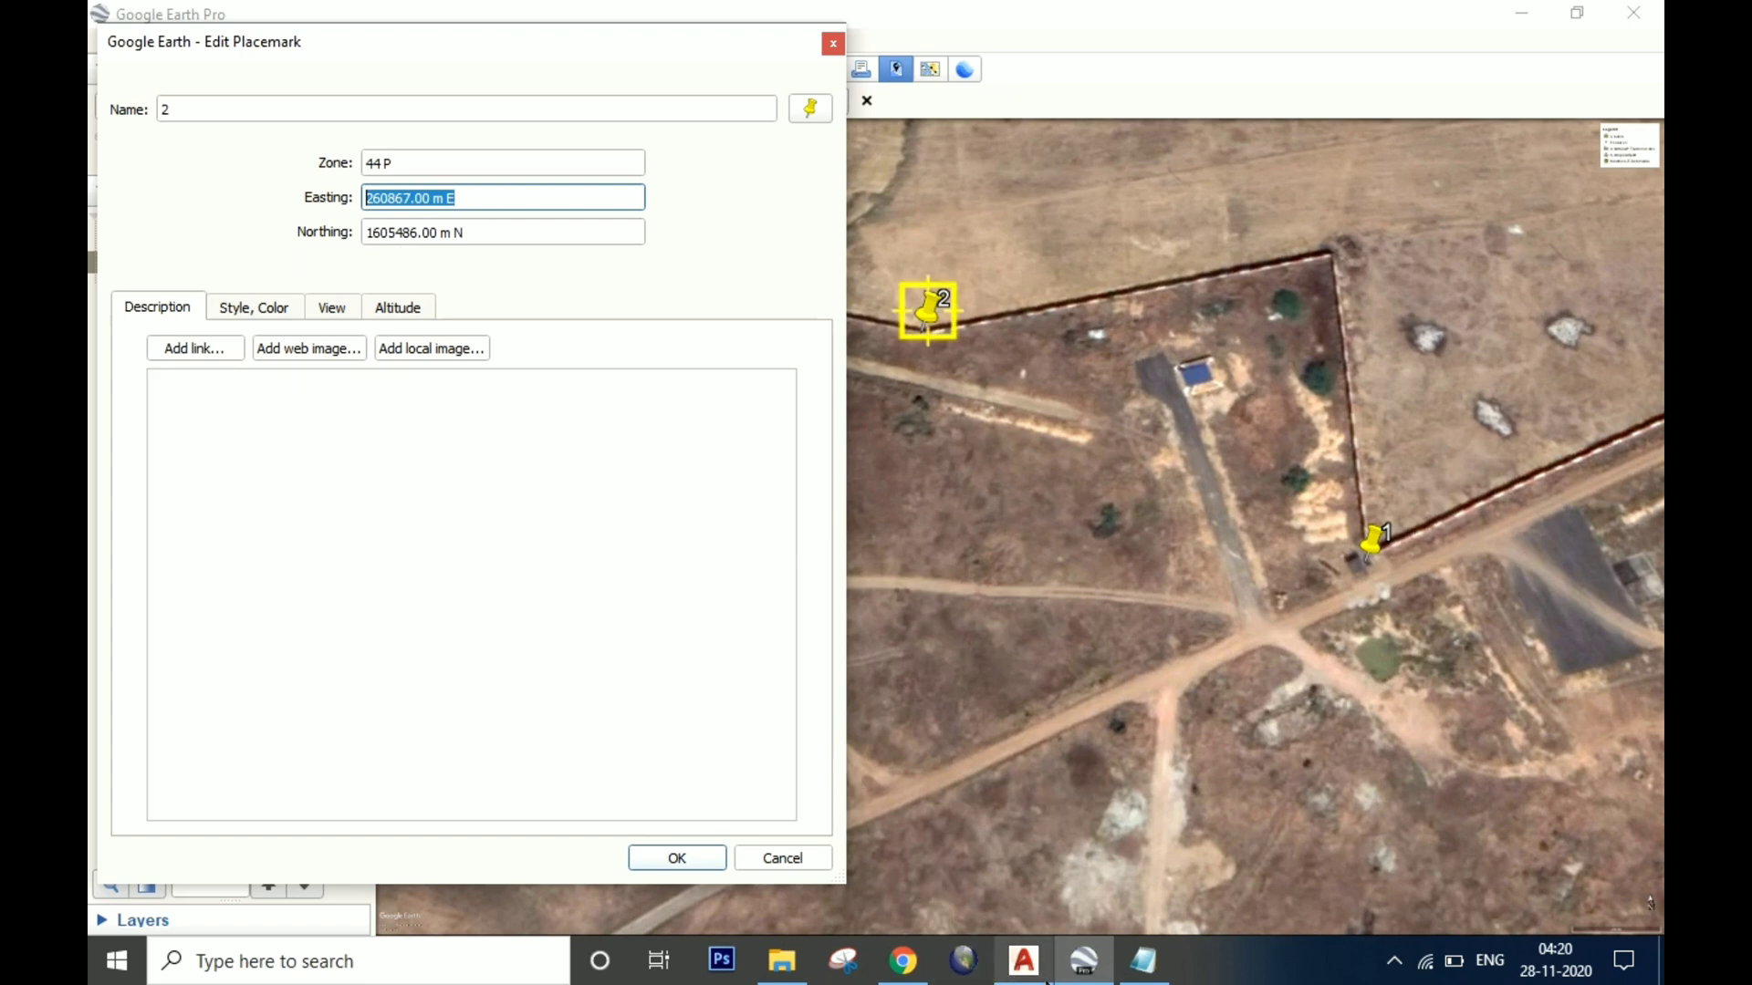
pyautogui.click(1138, 975)
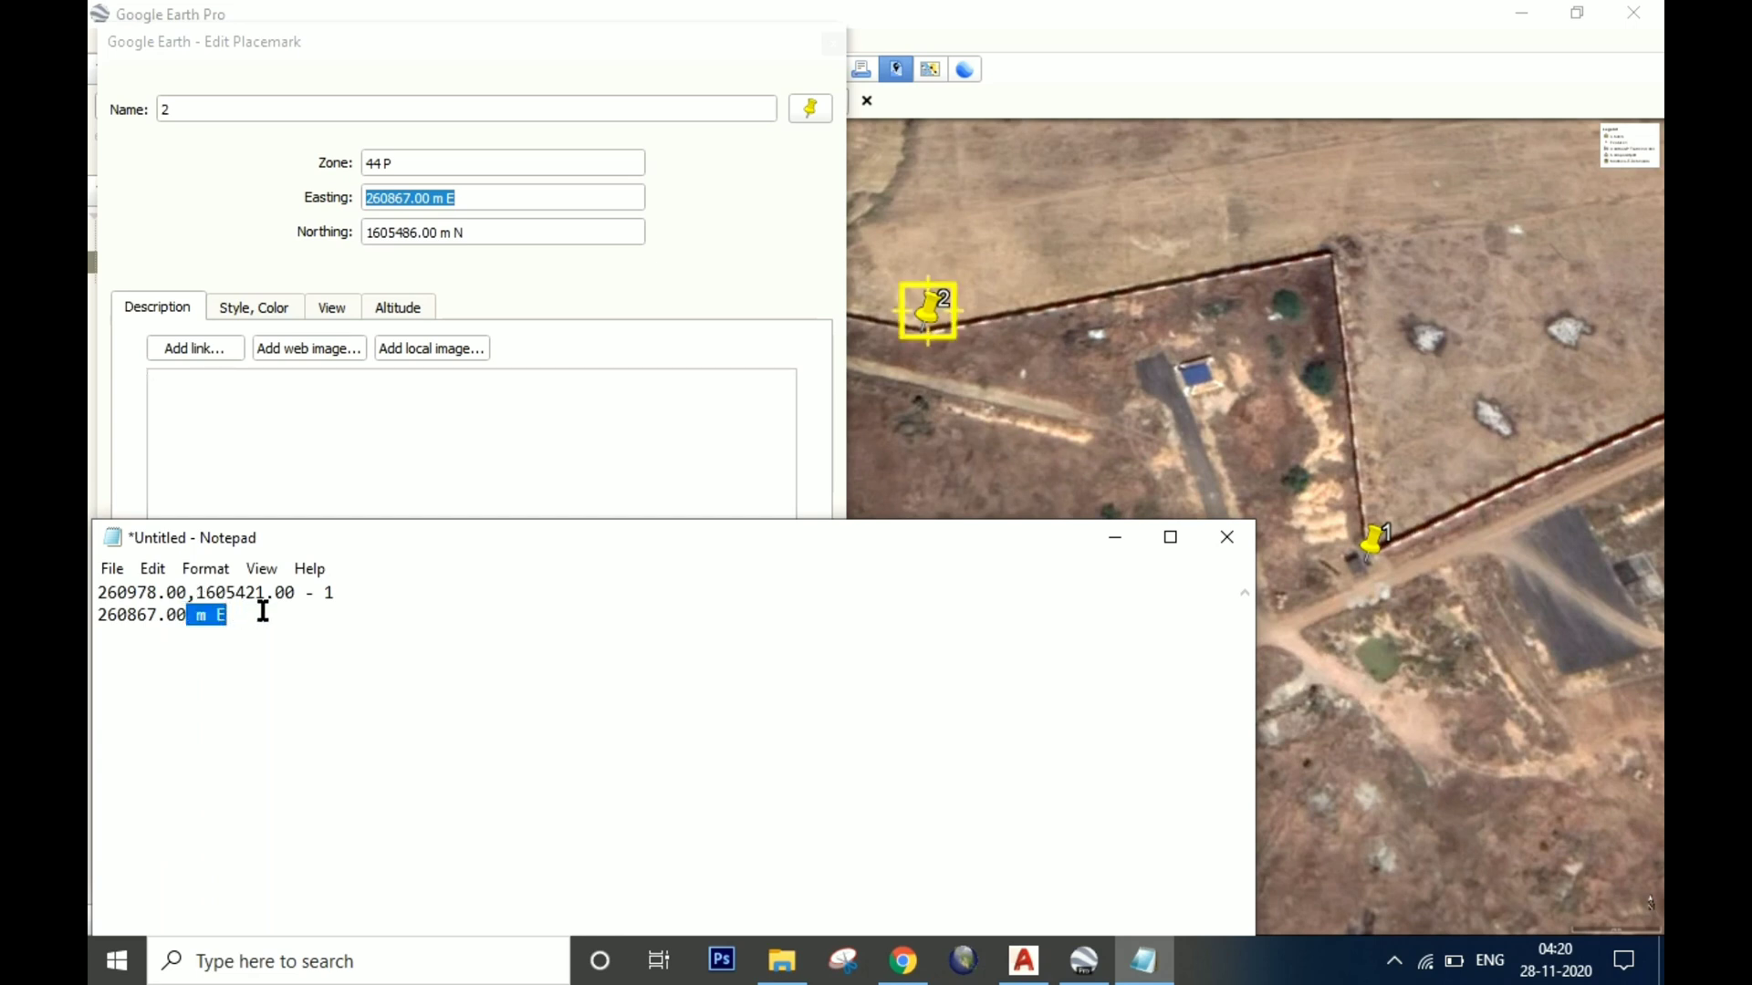
pyautogui.write(',')
# - Append the second placemark's northing, 1605486.00, and the label - 2 to the second Notepad line, and move Notepad aside over the AutoCAD drawing
pyautogui.click(508, 232)
pyautogui.moveTo(508, 232); pyautogui.dragTo(228, 228)
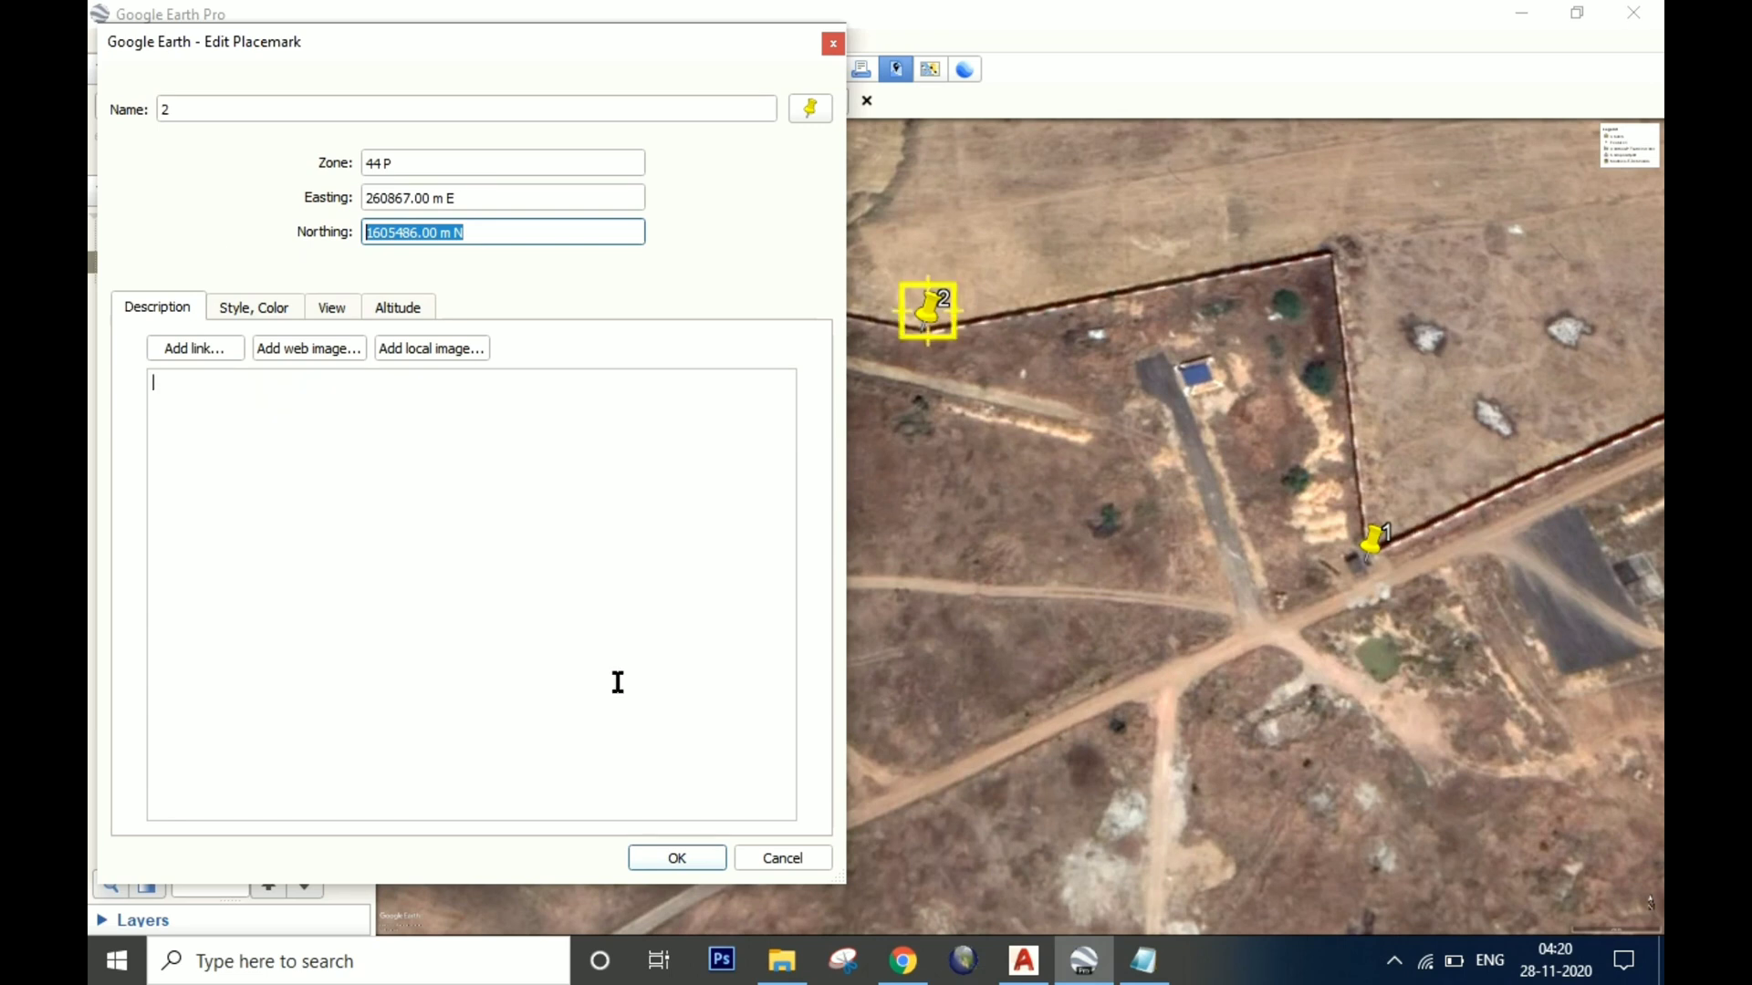
pyautogui.click(1009, 972)
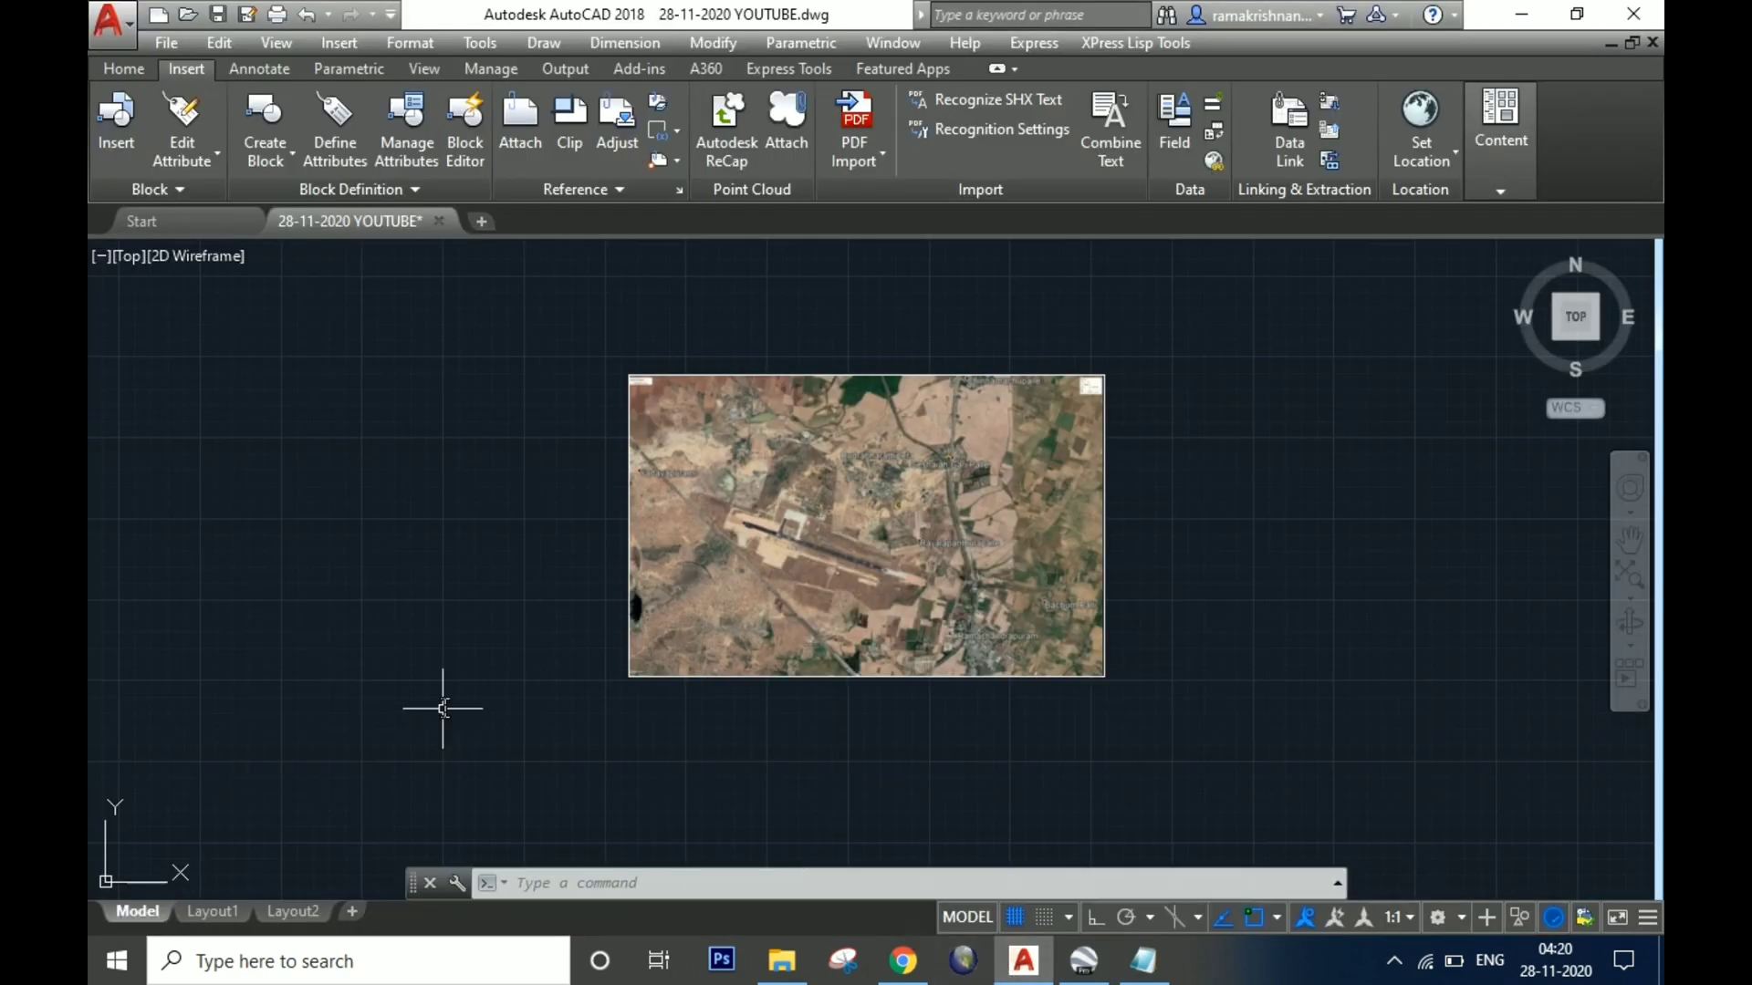
pyautogui.click(1155, 975)
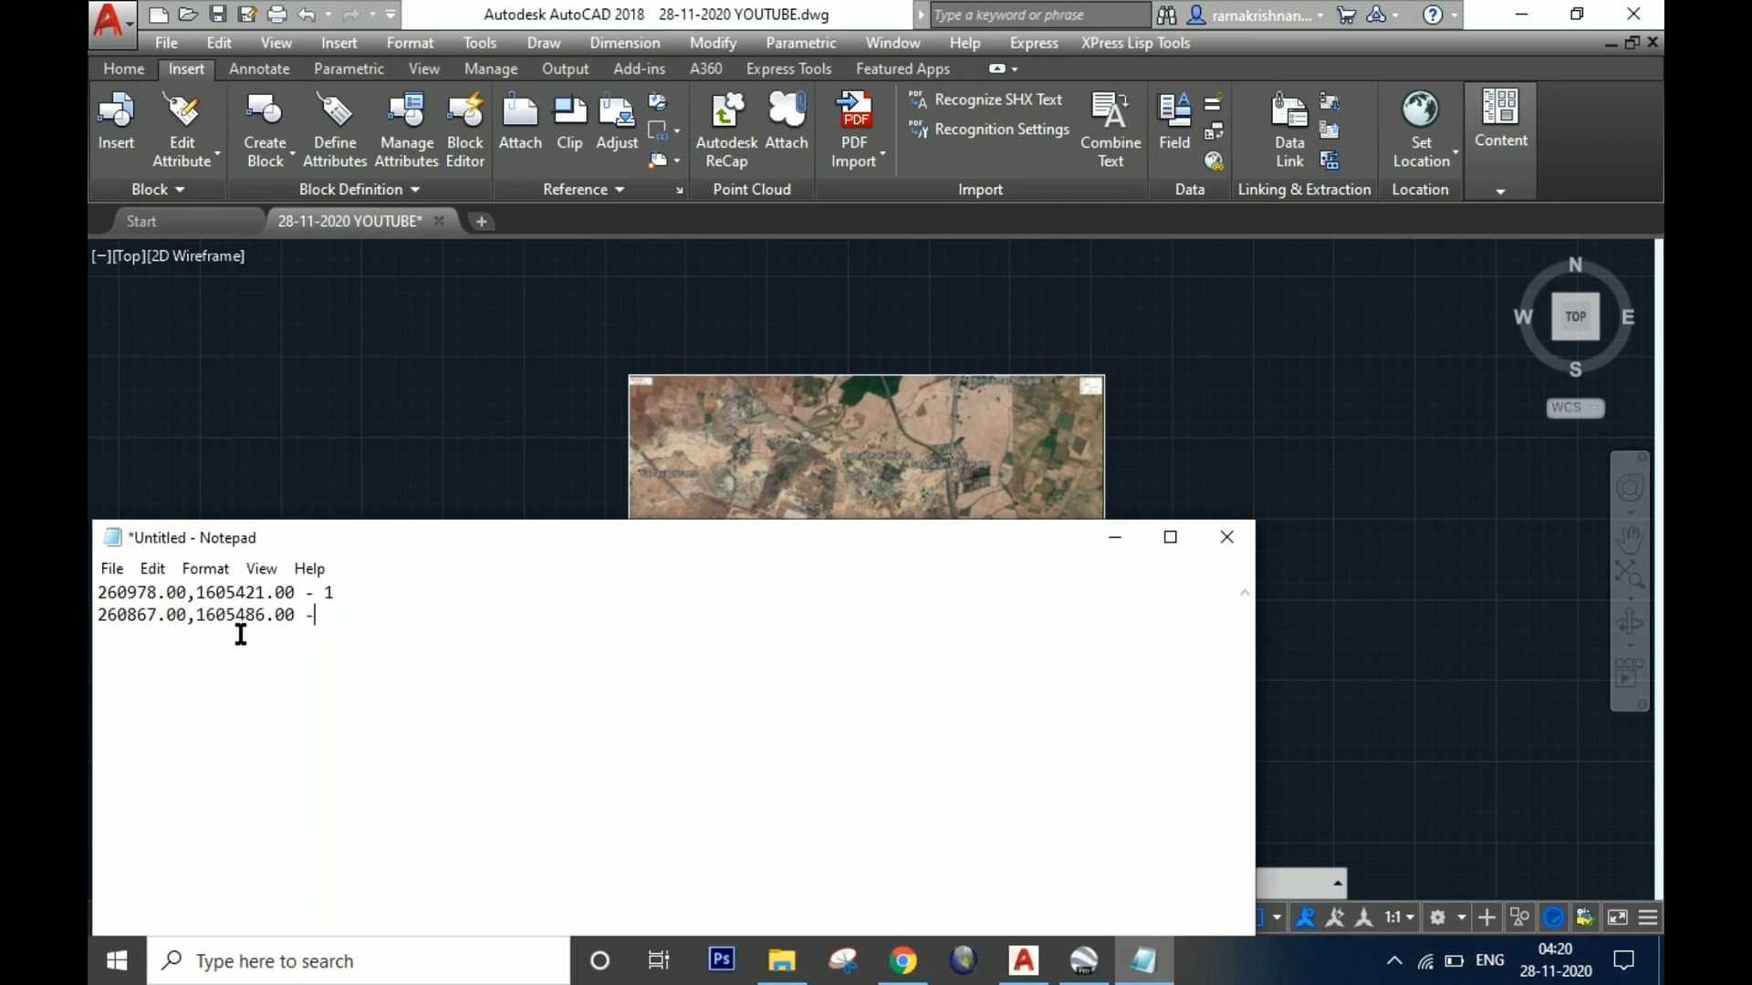
pyautogui.moveTo(717, 544); pyautogui.dragTo(1378, 378)
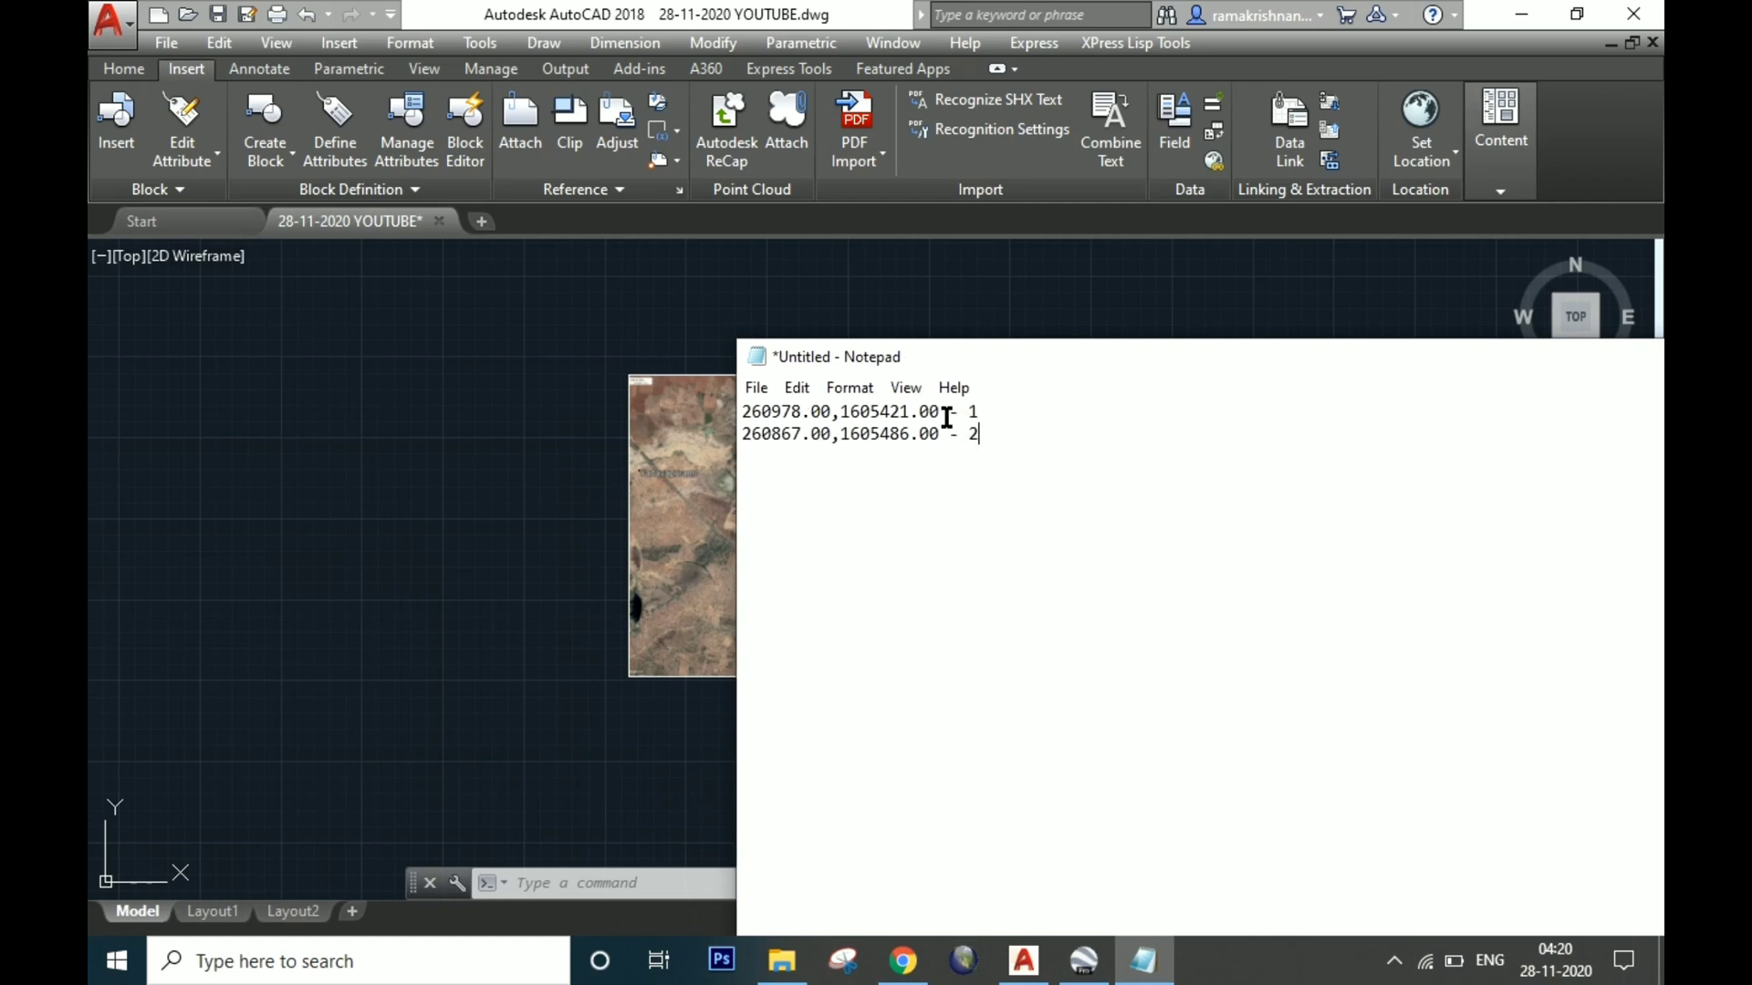
# - Copy the first coordinate pair, 260978.00,1605421.00, from Notepad and switch to the AutoCAD drawing
pyautogui.moveTo(943, 416); pyautogui.dragTo(584, 374)
pyautogui.hotkey('ctrl', 'c')
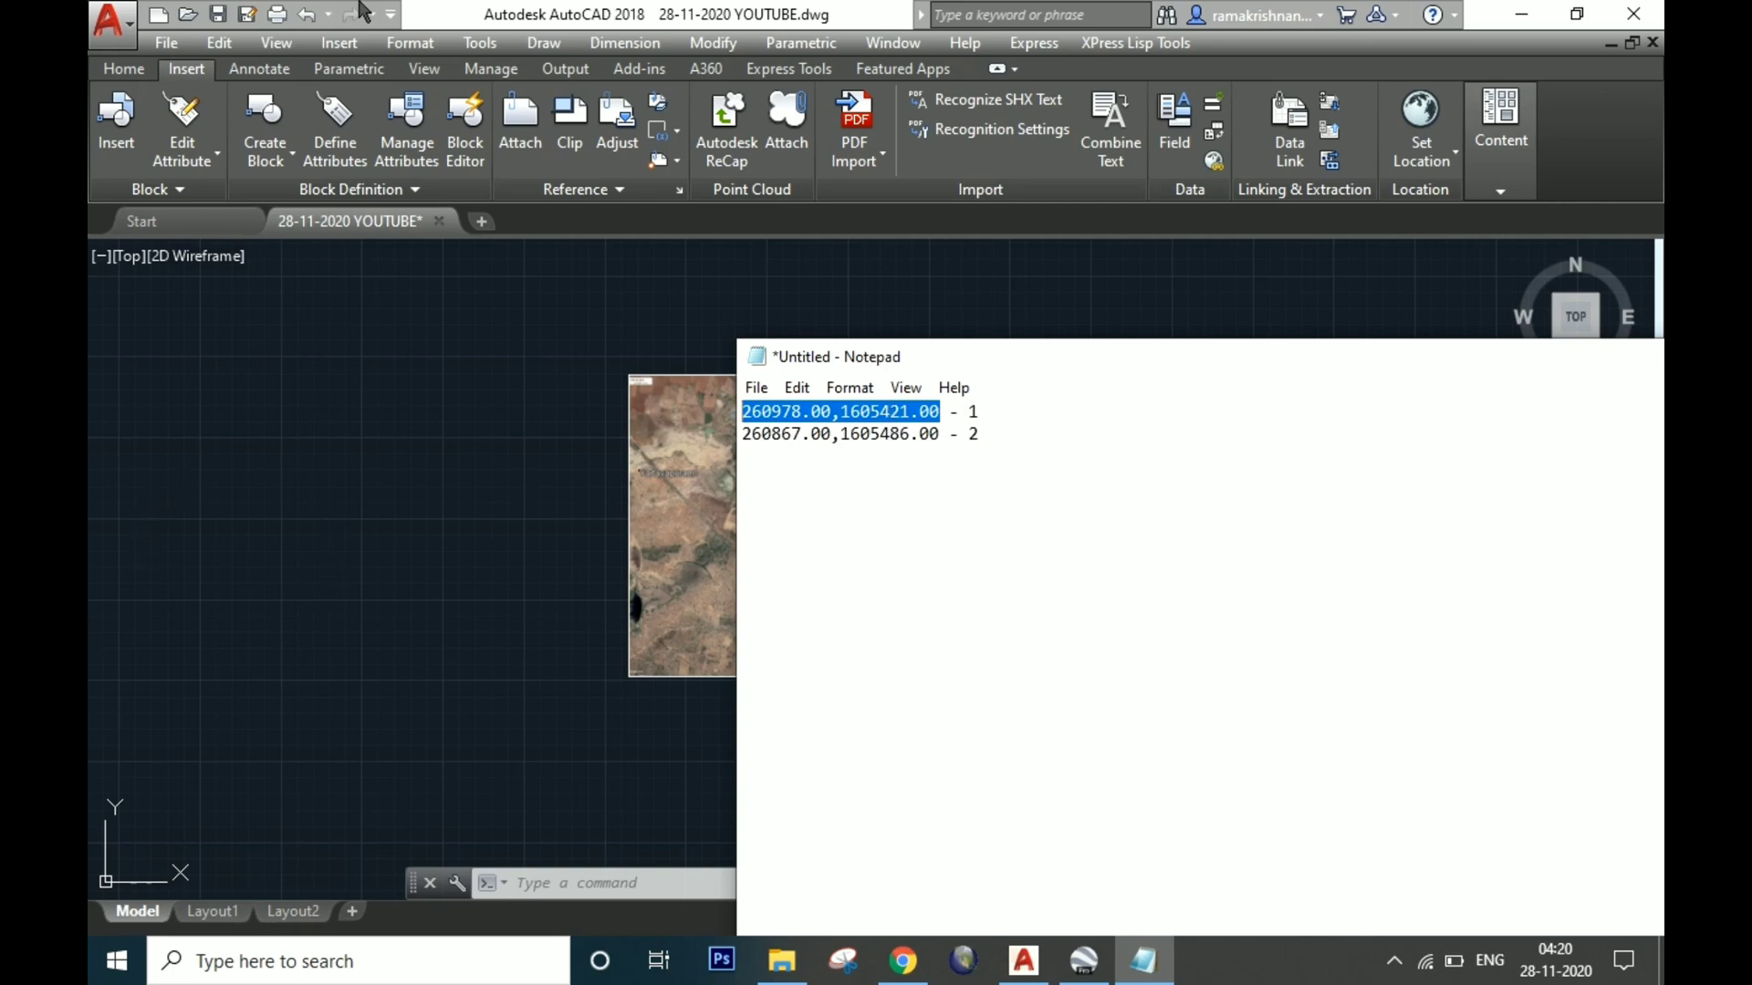
pyautogui.click(576, 665)
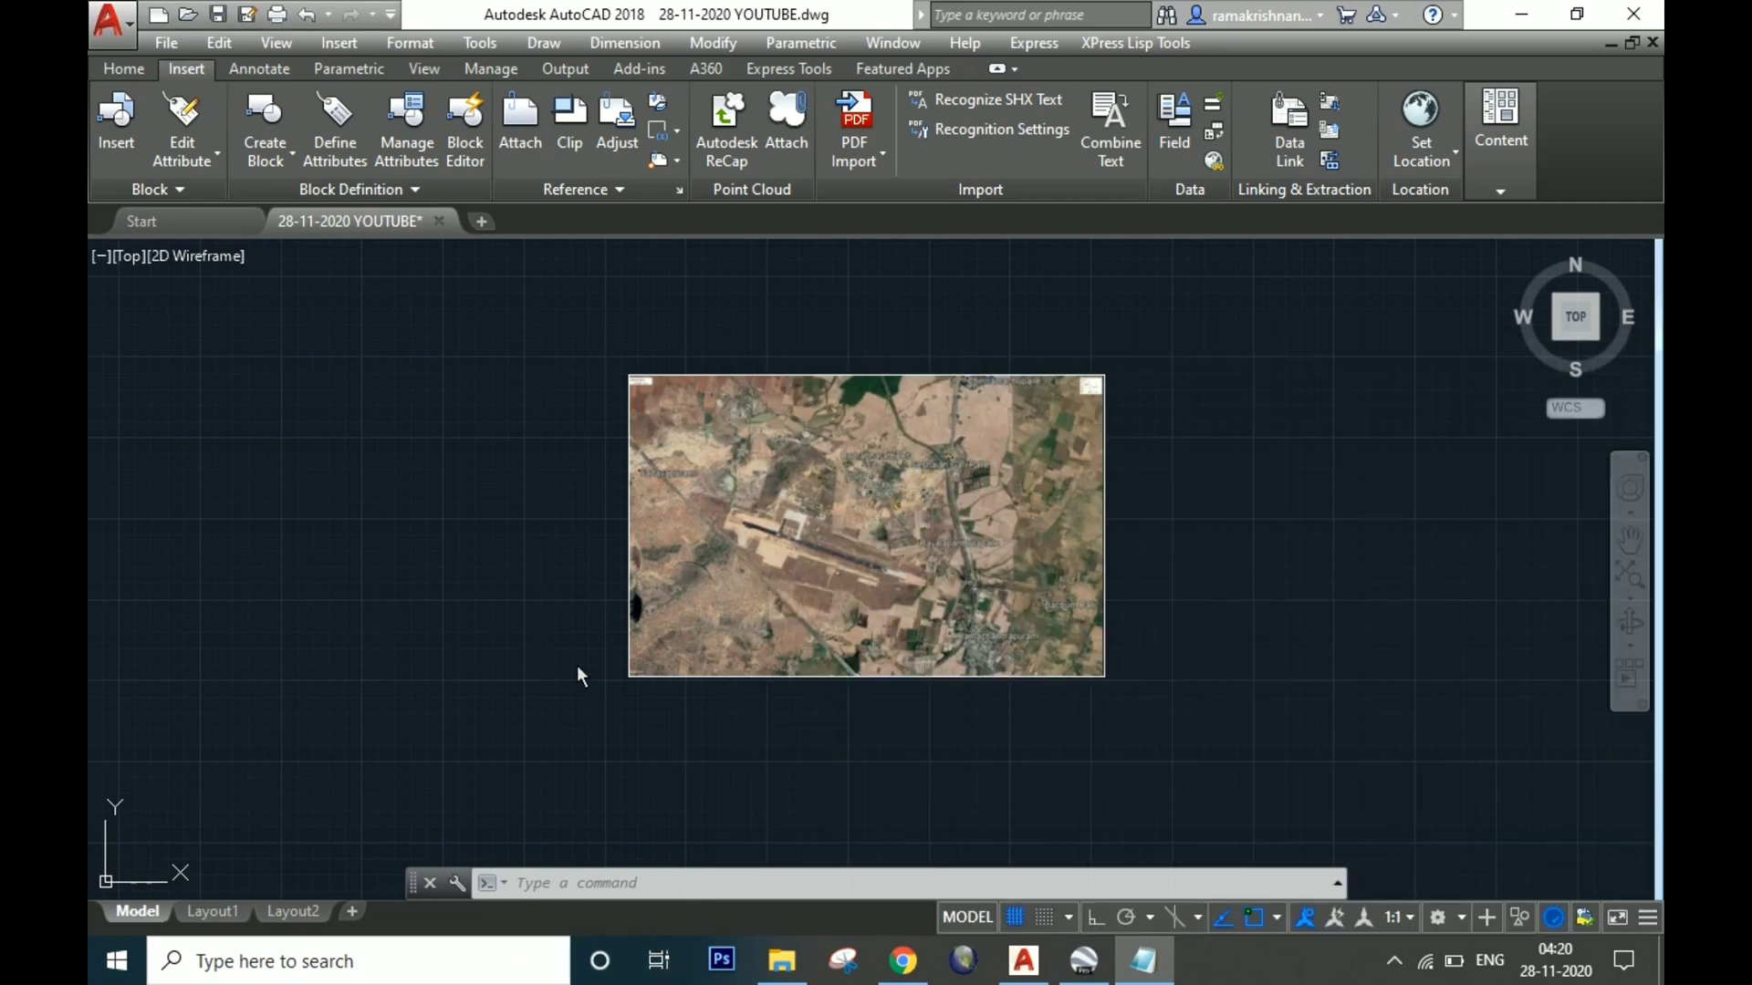
pyautogui.scroll(-2, 676, 629)
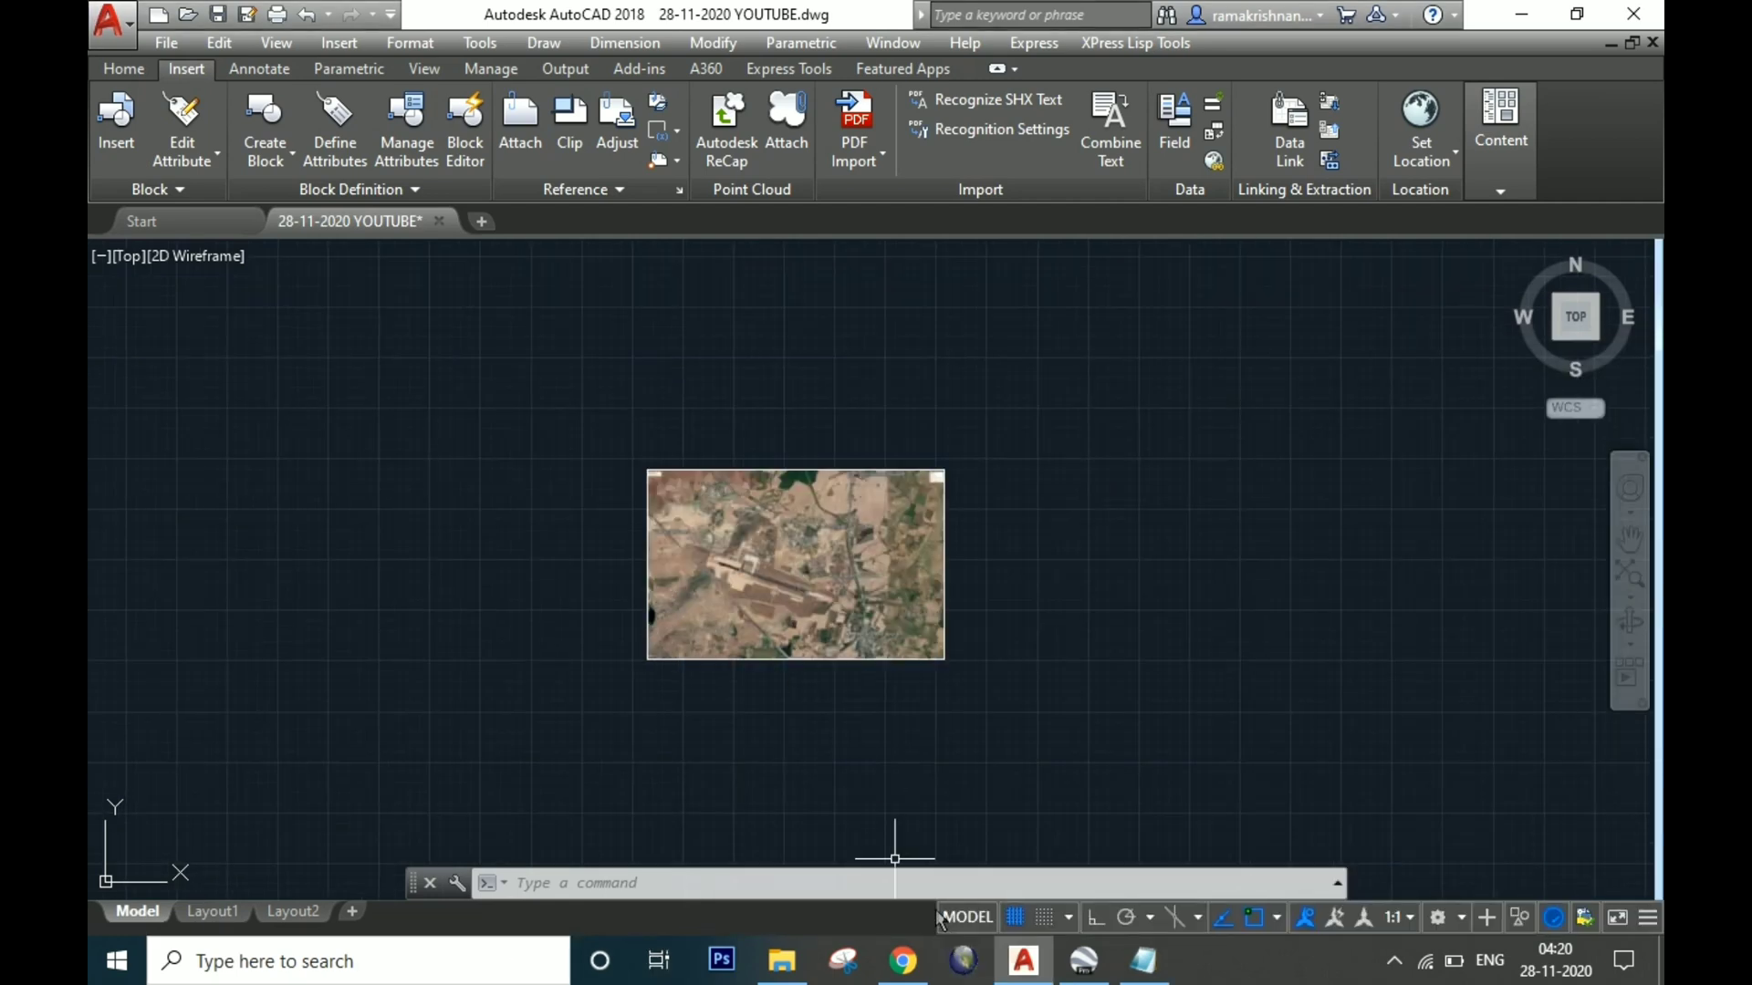
pyautogui.click(1021, 594)
pyautogui.click(1024, 577)
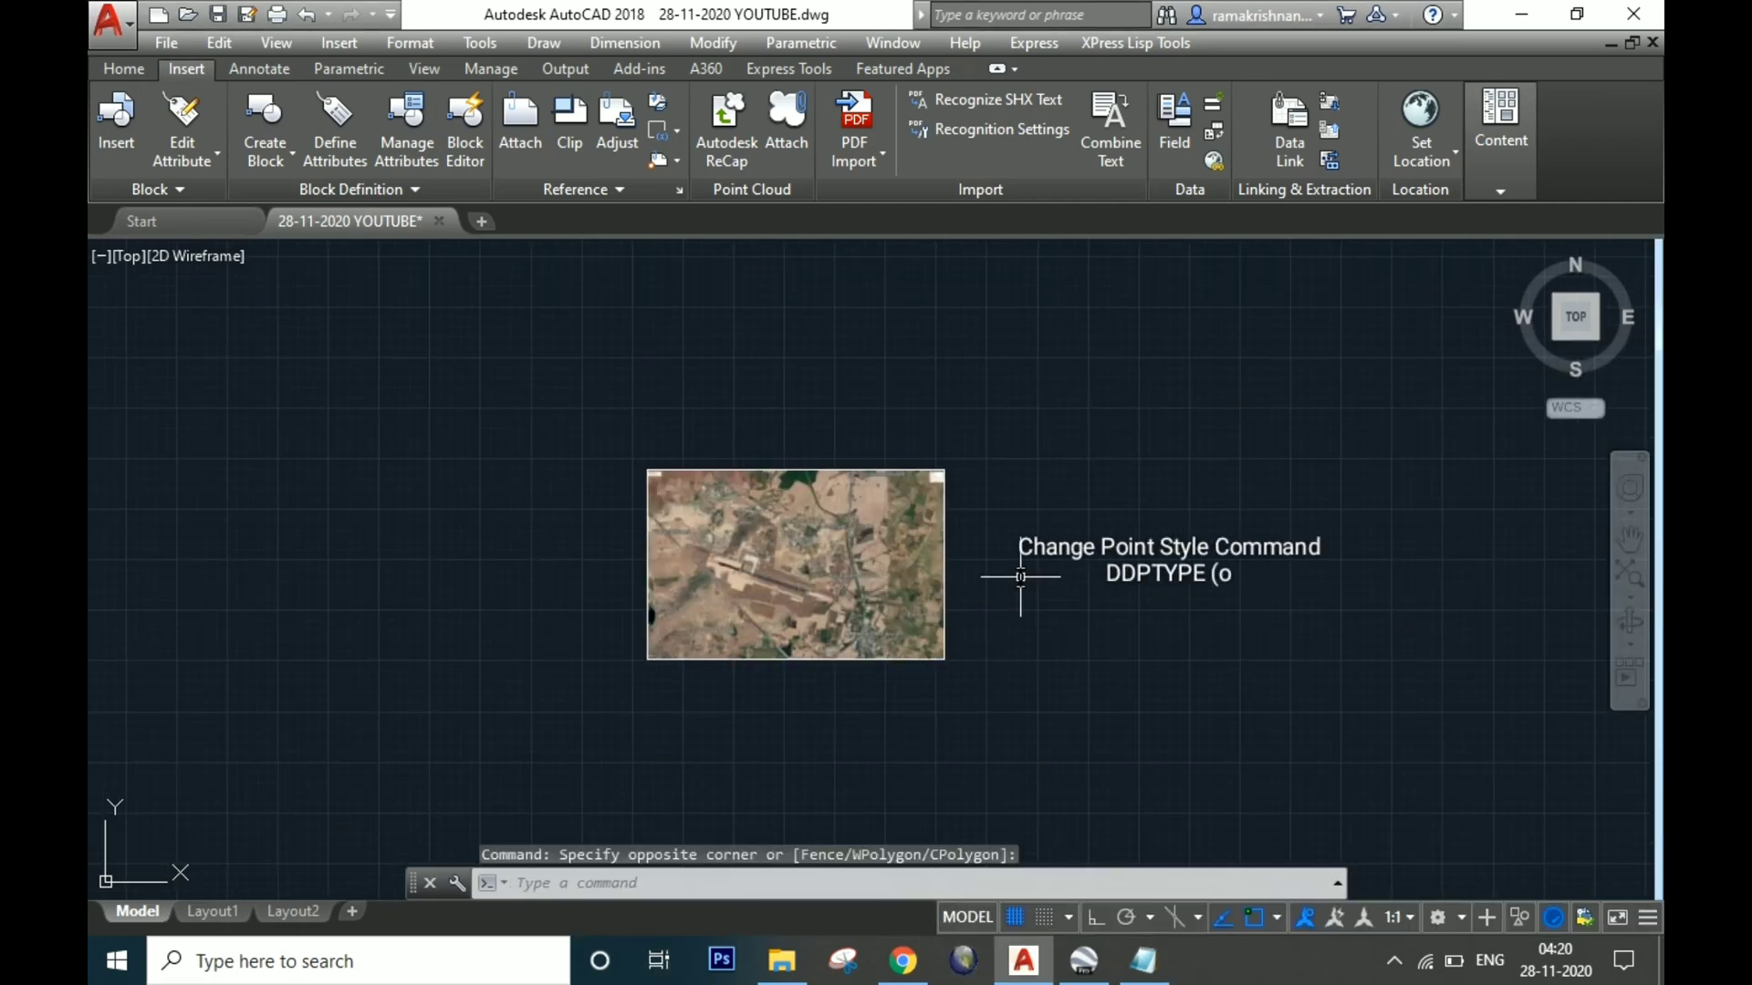
# - Set the point style to the cross inside a circle and square, with its 5.0000 size in absolute units
pyautogui.write('PT')
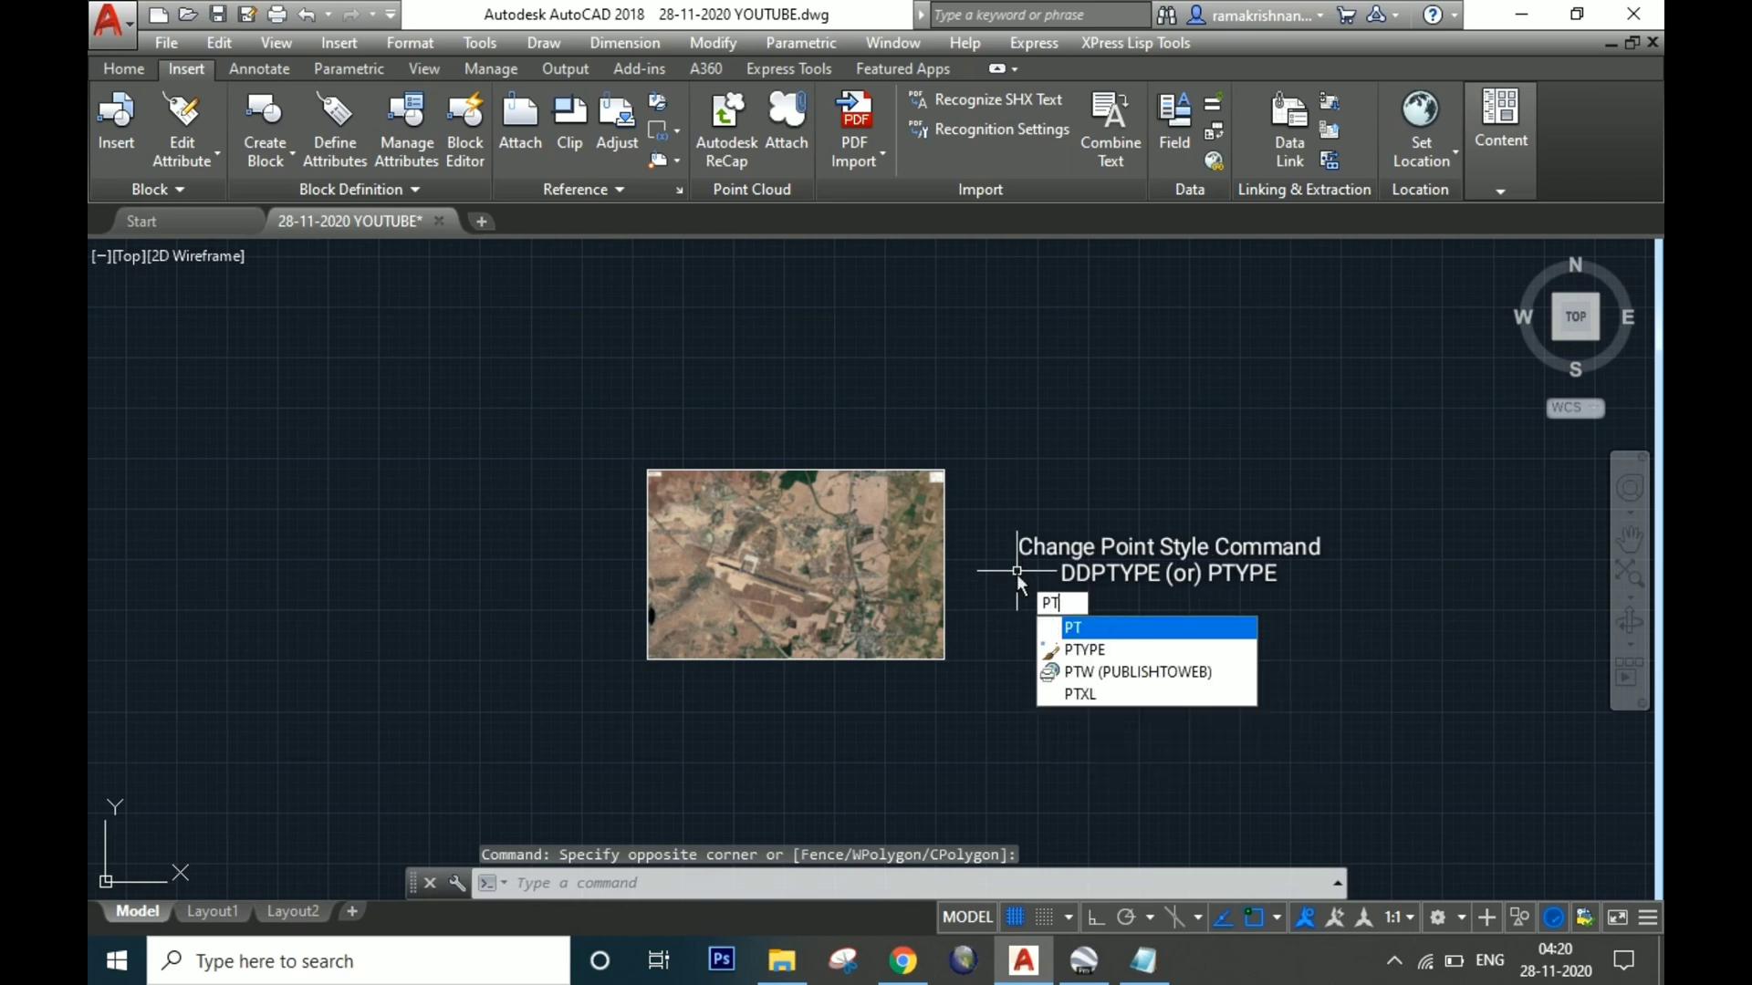
pyautogui.click(1105, 648)
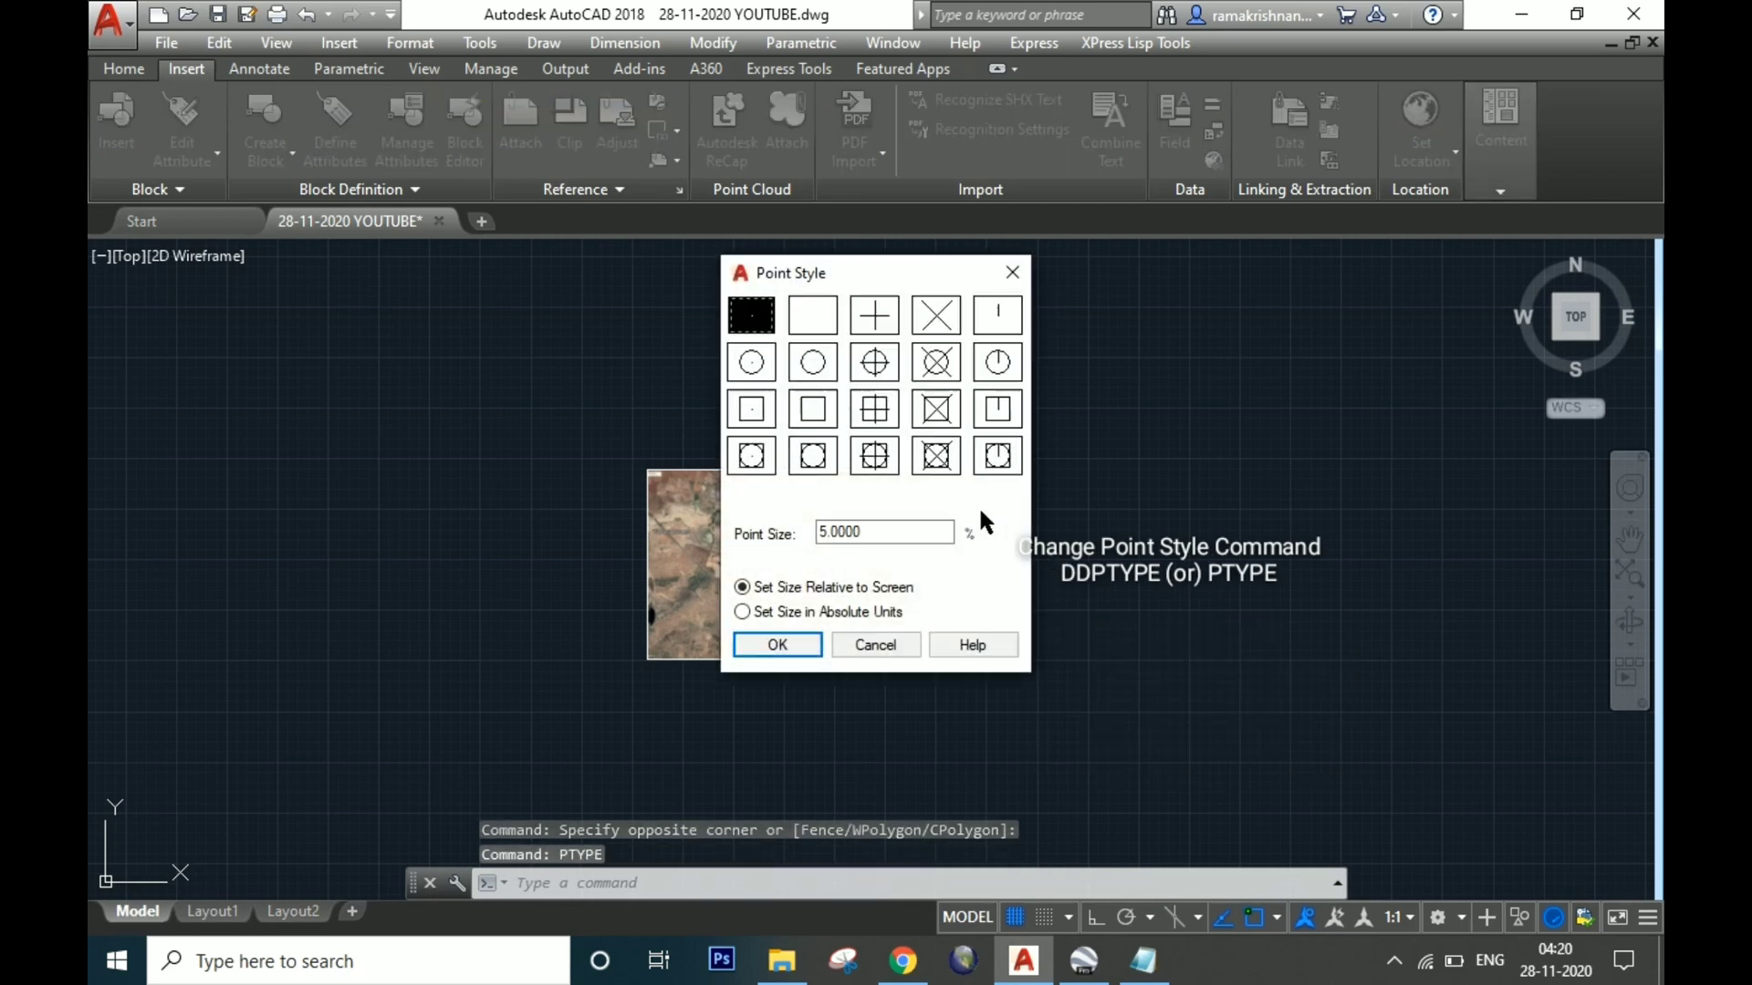
pyautogui.click(878, 465)
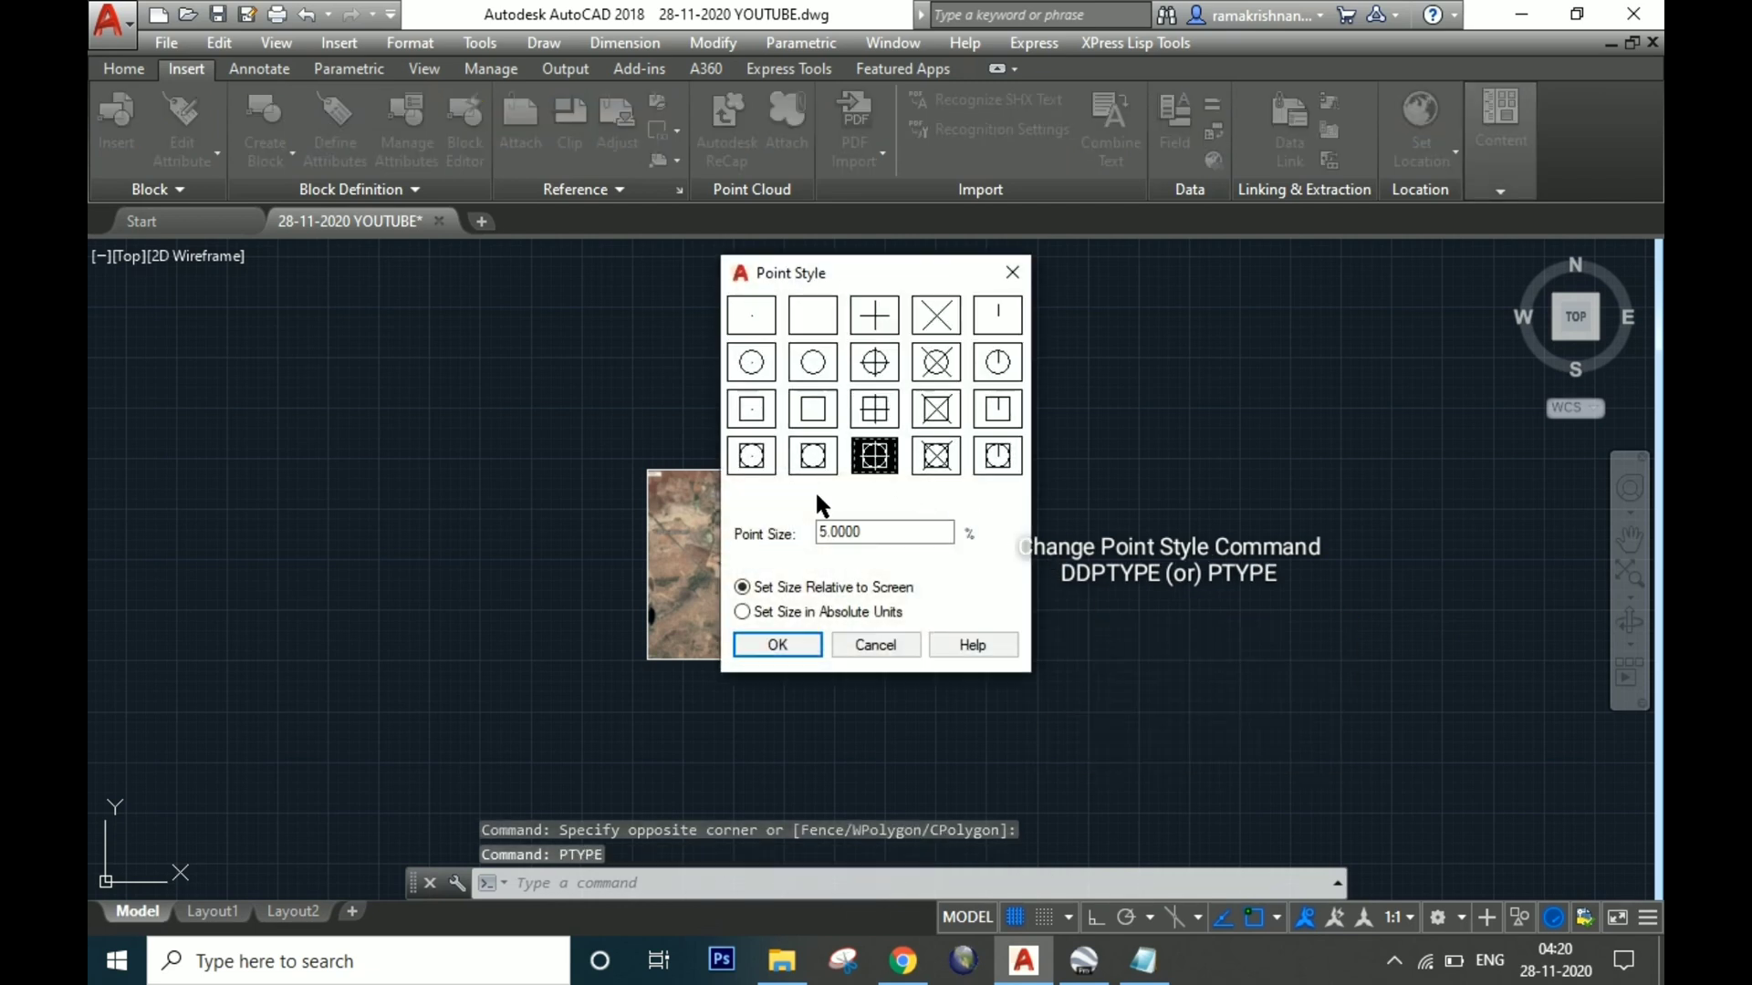
pyautogui.click(834, 611)
pyautogui.click(785, 645)
pyautogui.click(1103, 641)
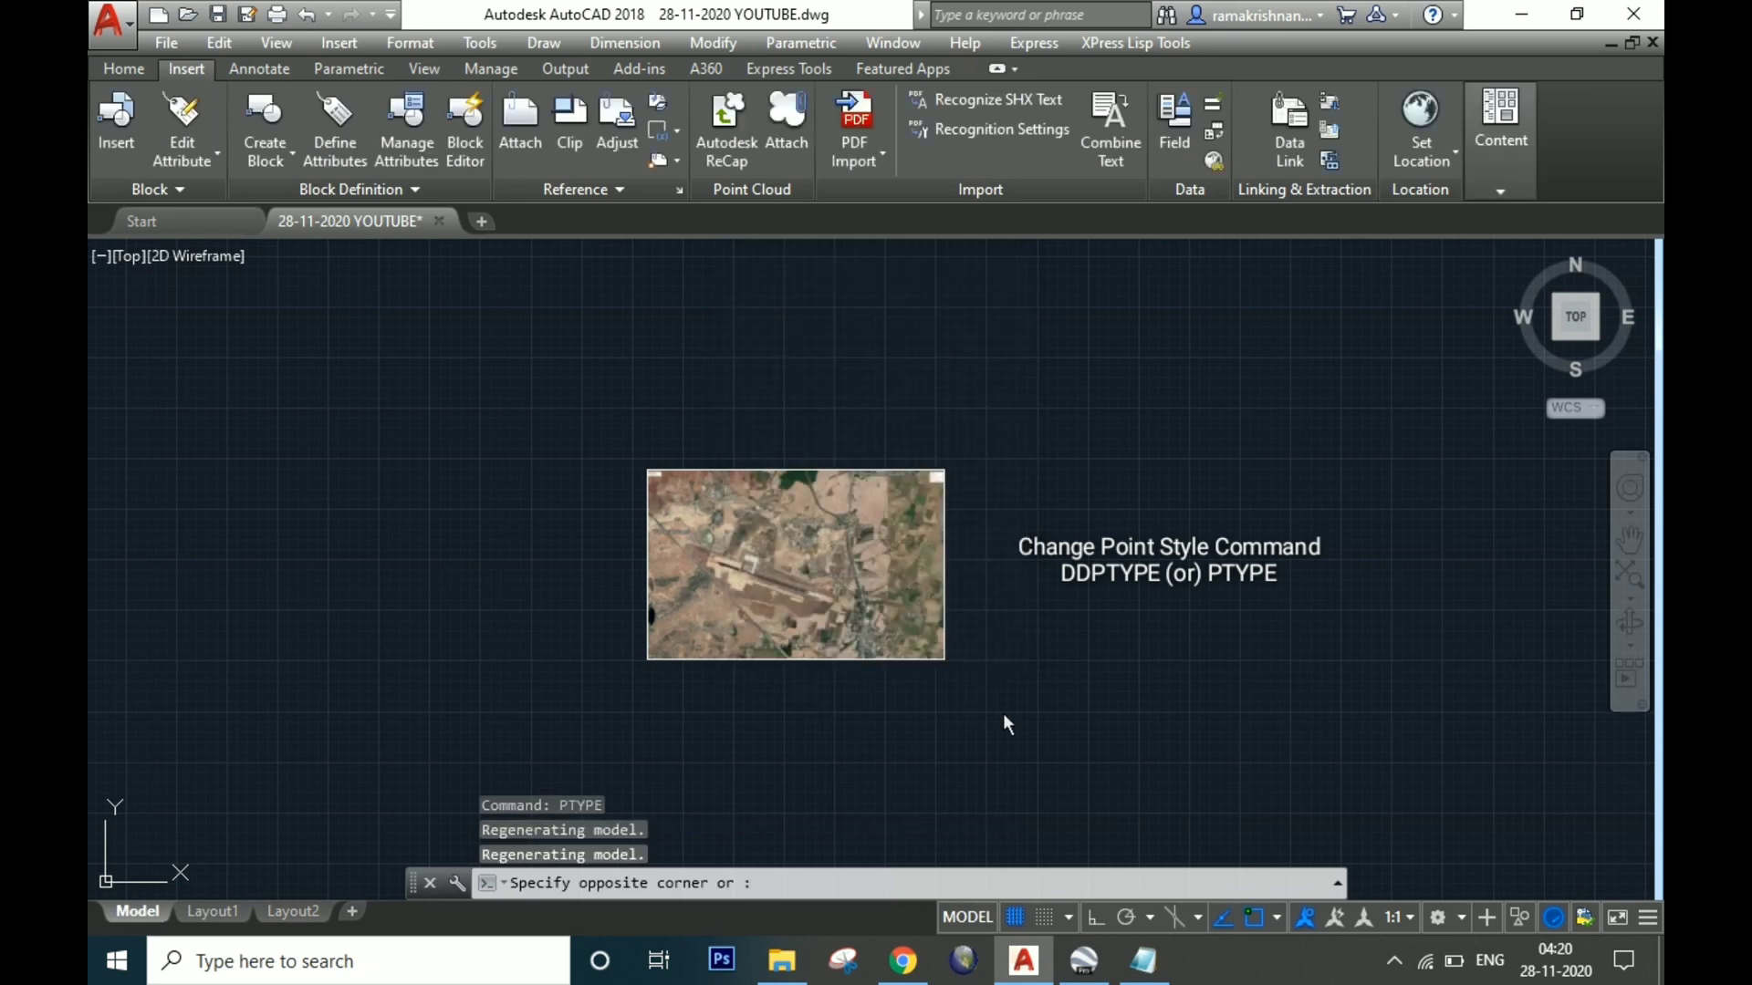
pyautogui.click(1051, 768)
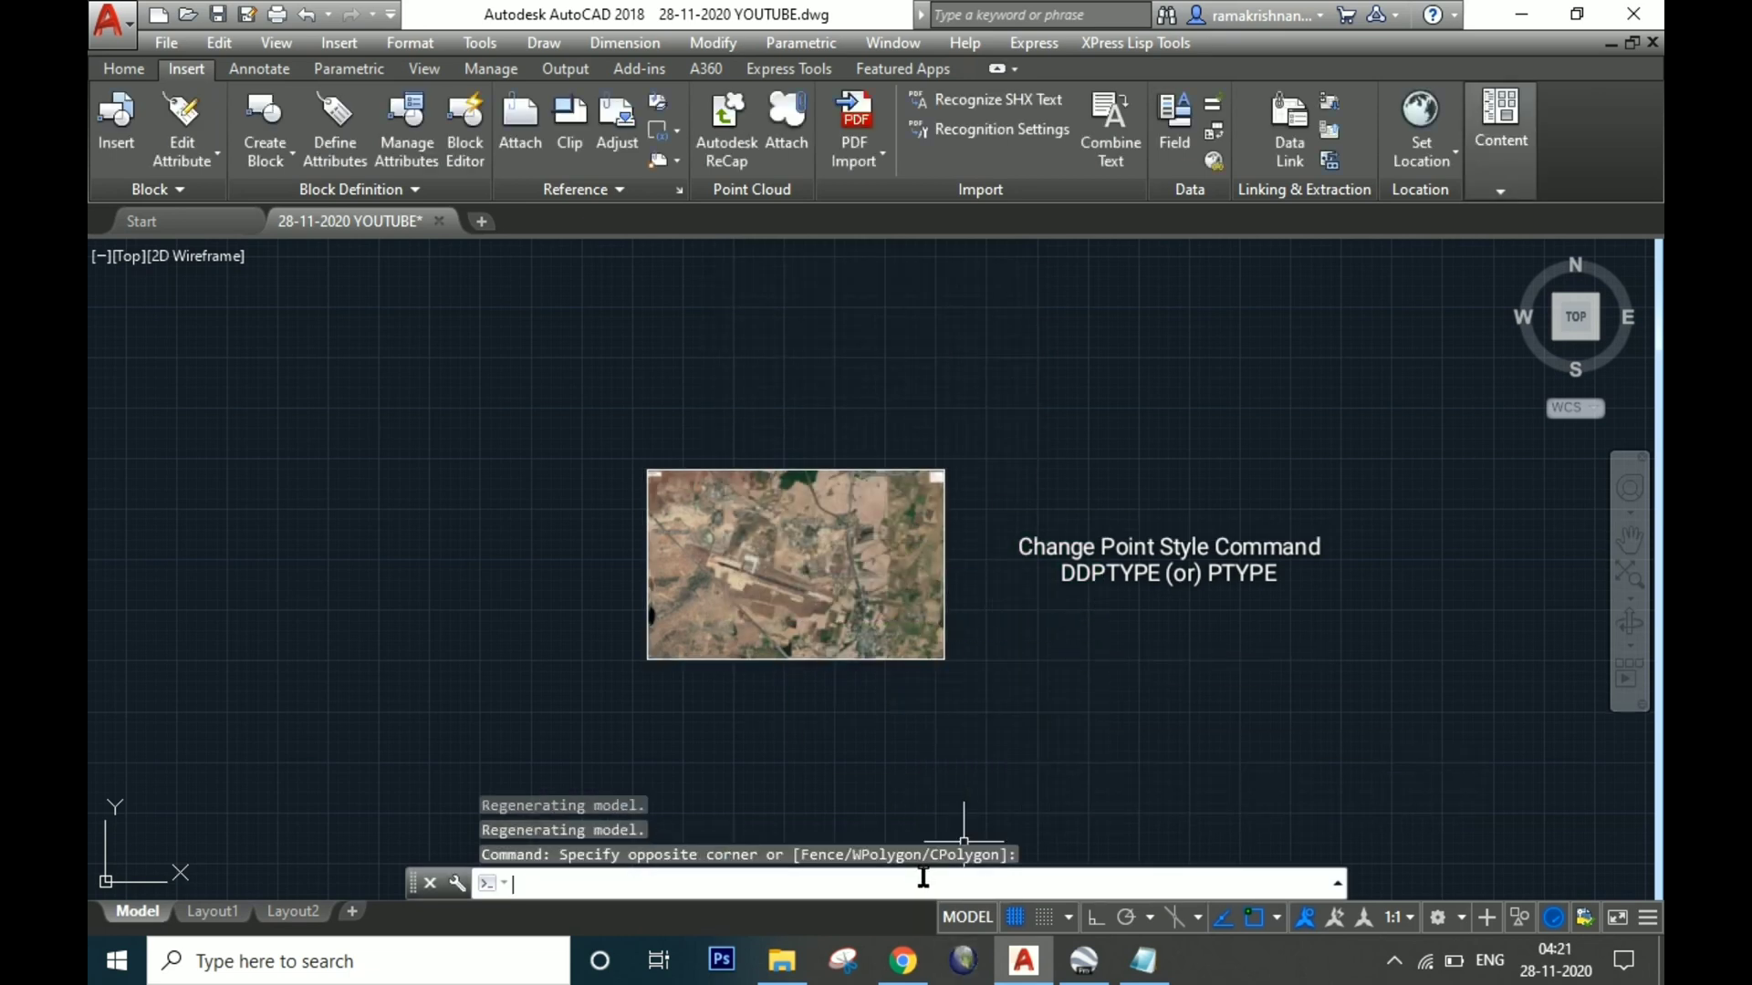
# - Place a point at the copied coordinates 260978.00,1605421.00
pyautogui.write('po')
pyautogui.press('Return')
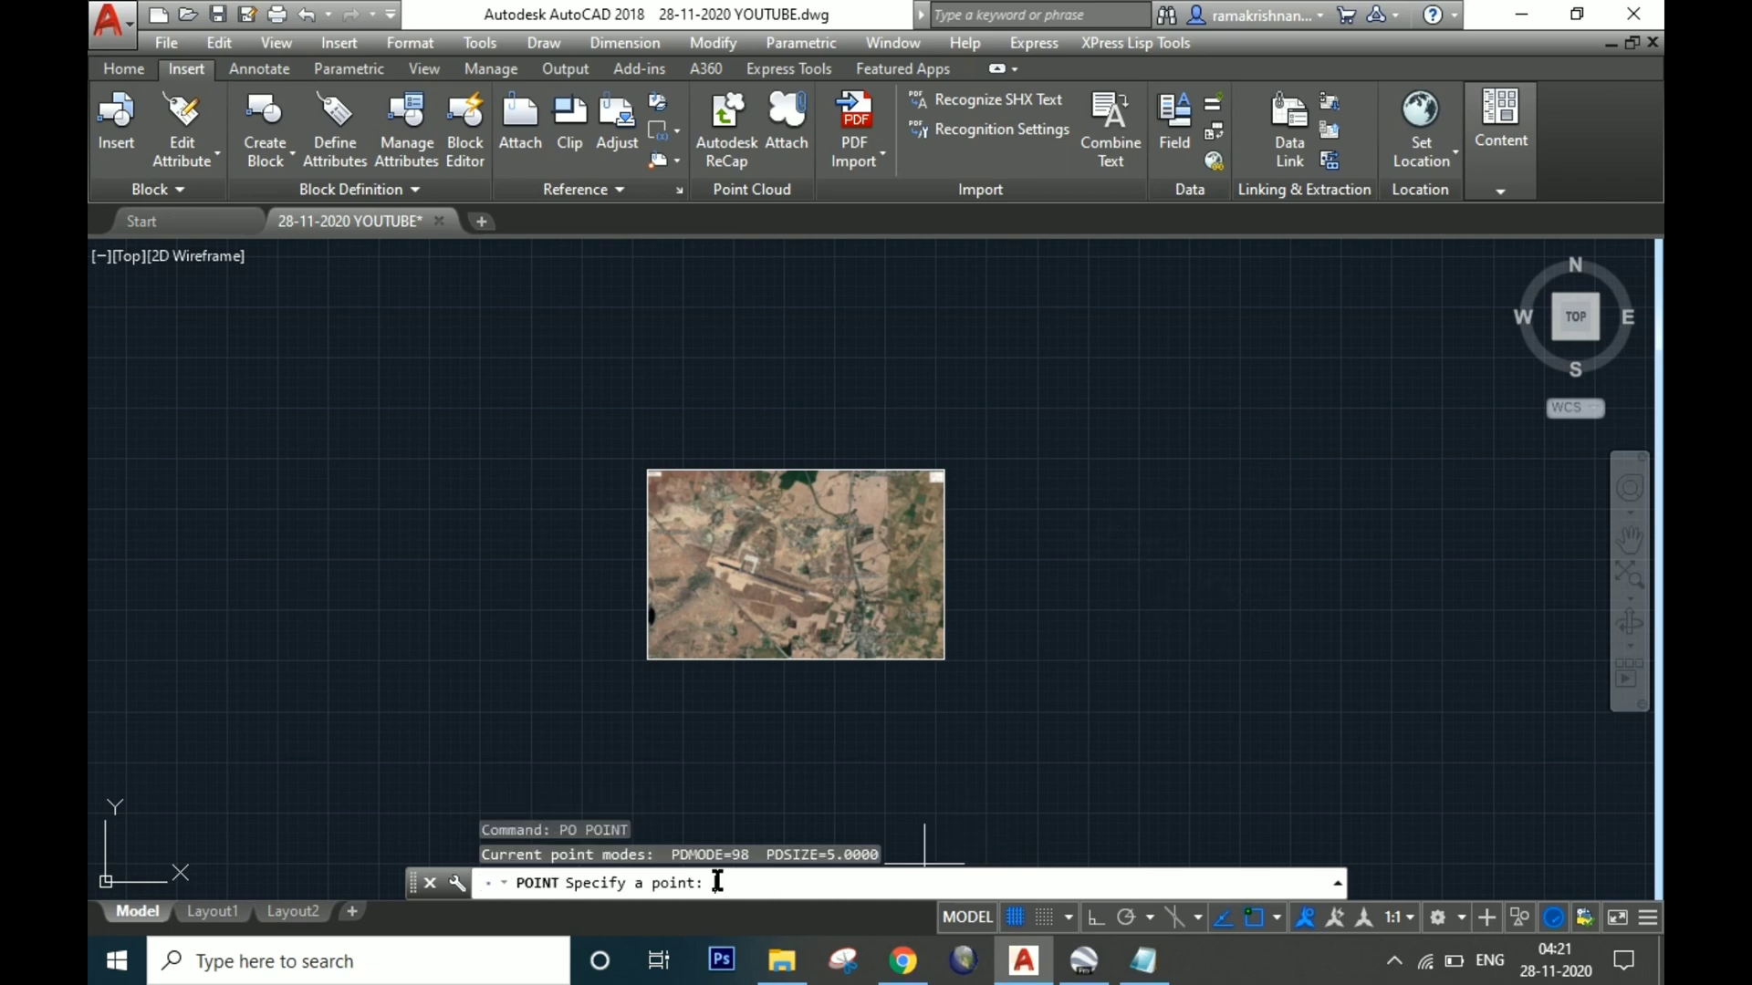
pyautogui.hotkey('ctrl', 'v')
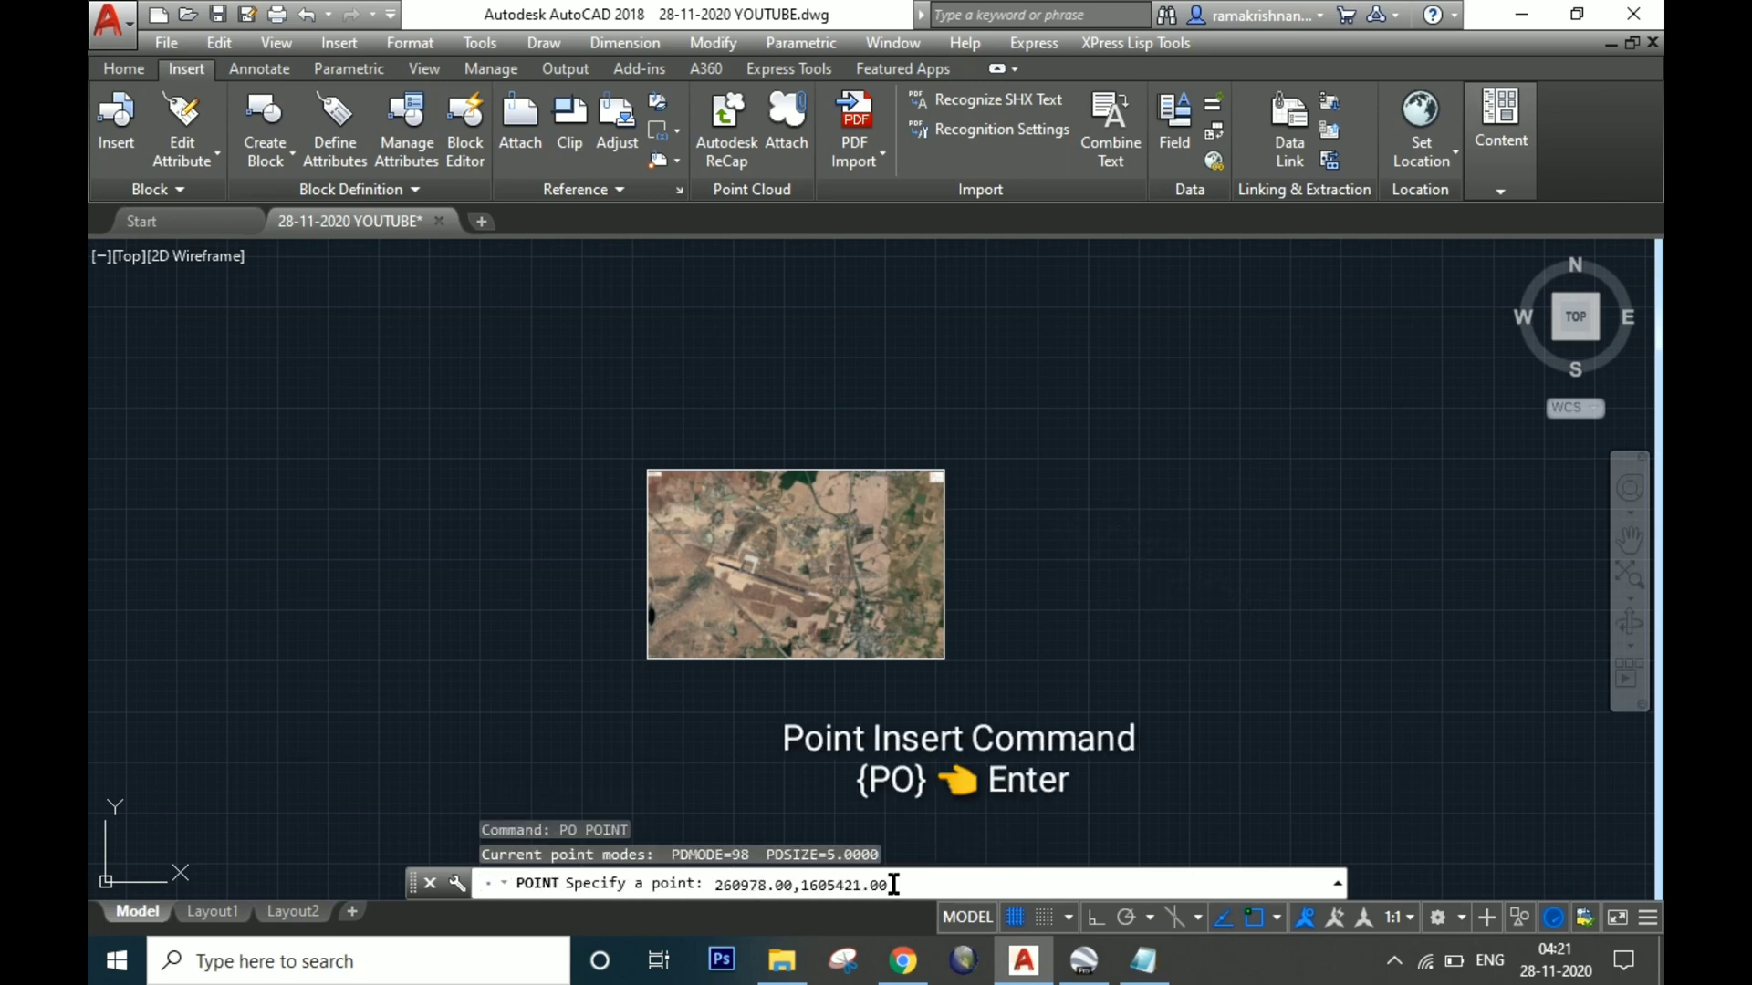
pyautogui.press('Return')
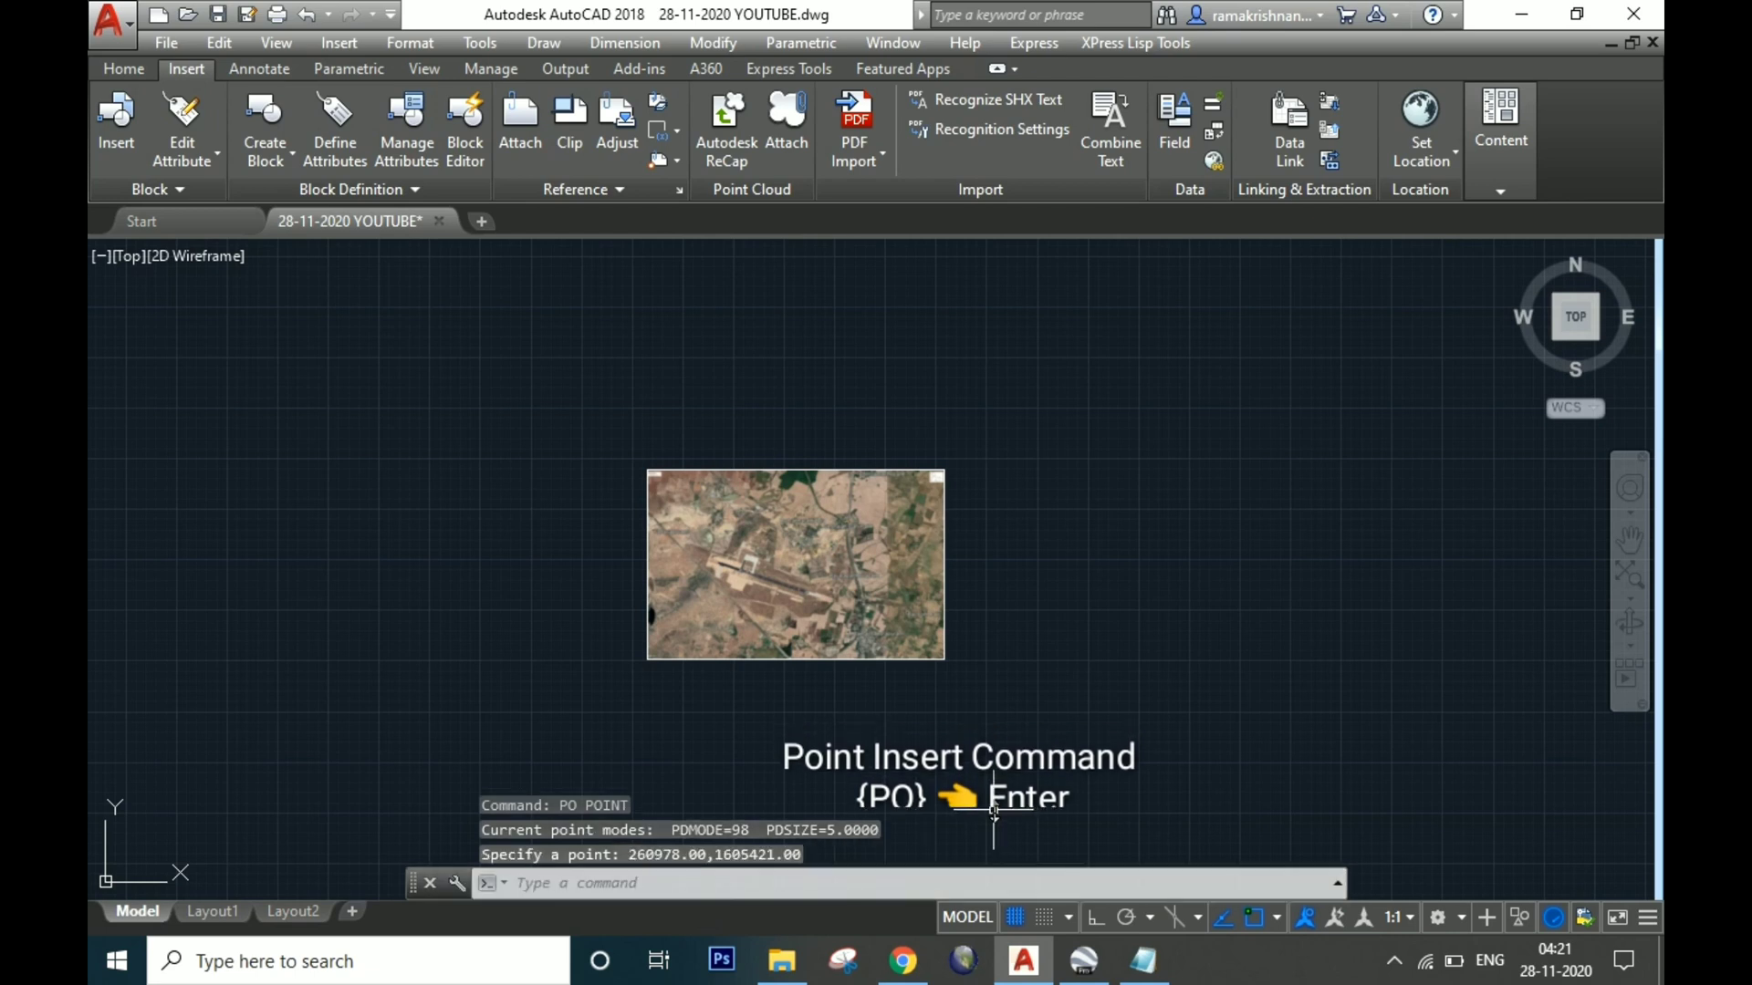
# - Zoom to the drawing's extents to locate the new point relative to the airport image
pyautogui.scroll(-4, 987, 702)
pyautogui.click(946, 696)
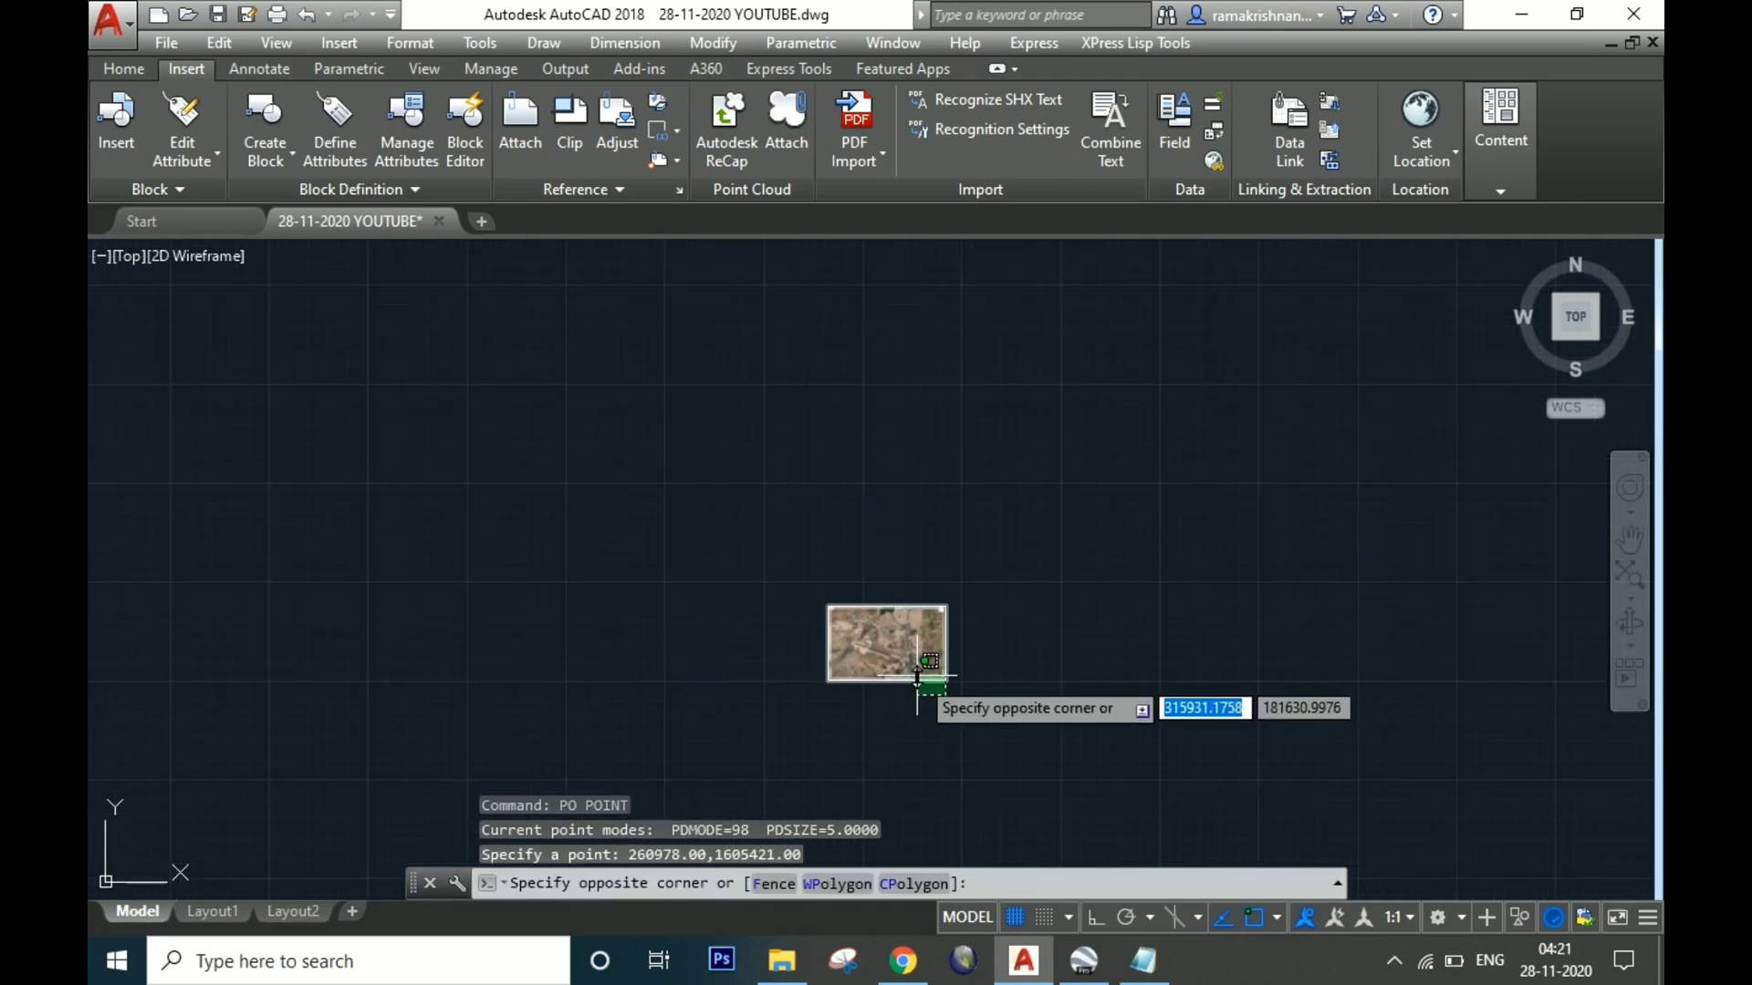
pyautogui.click(914, 670)
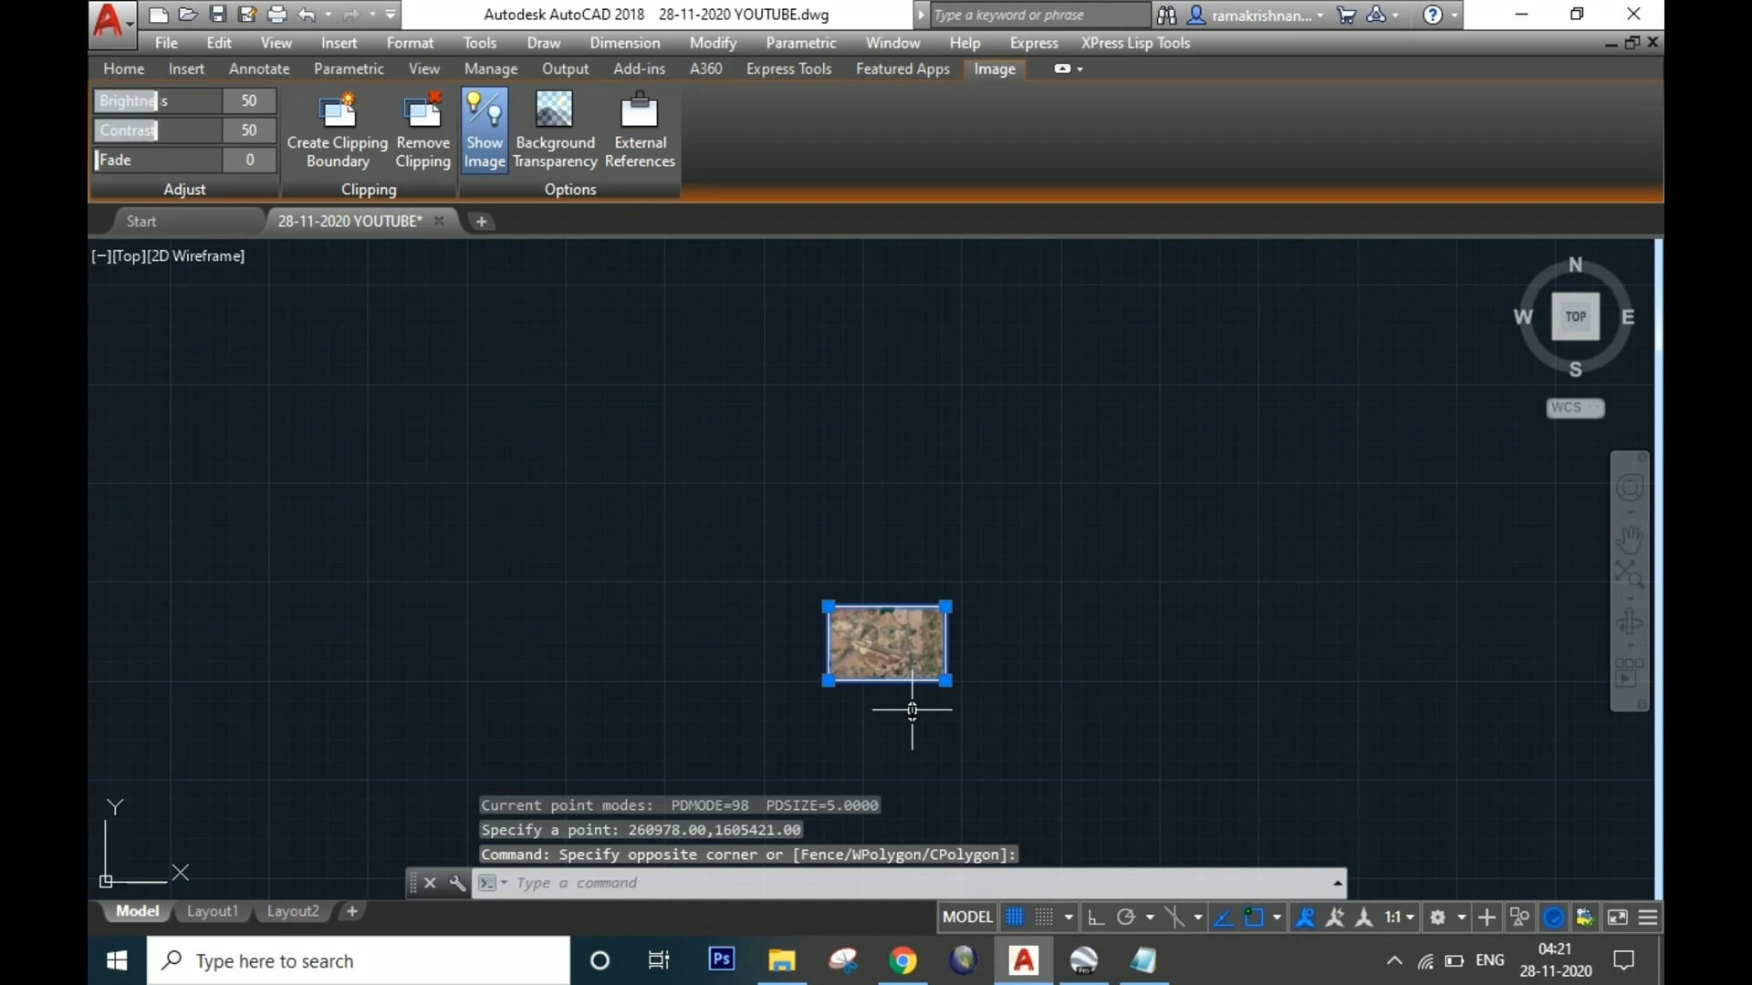
pyautogui.press('Escape')
pyautogui.press('Return')
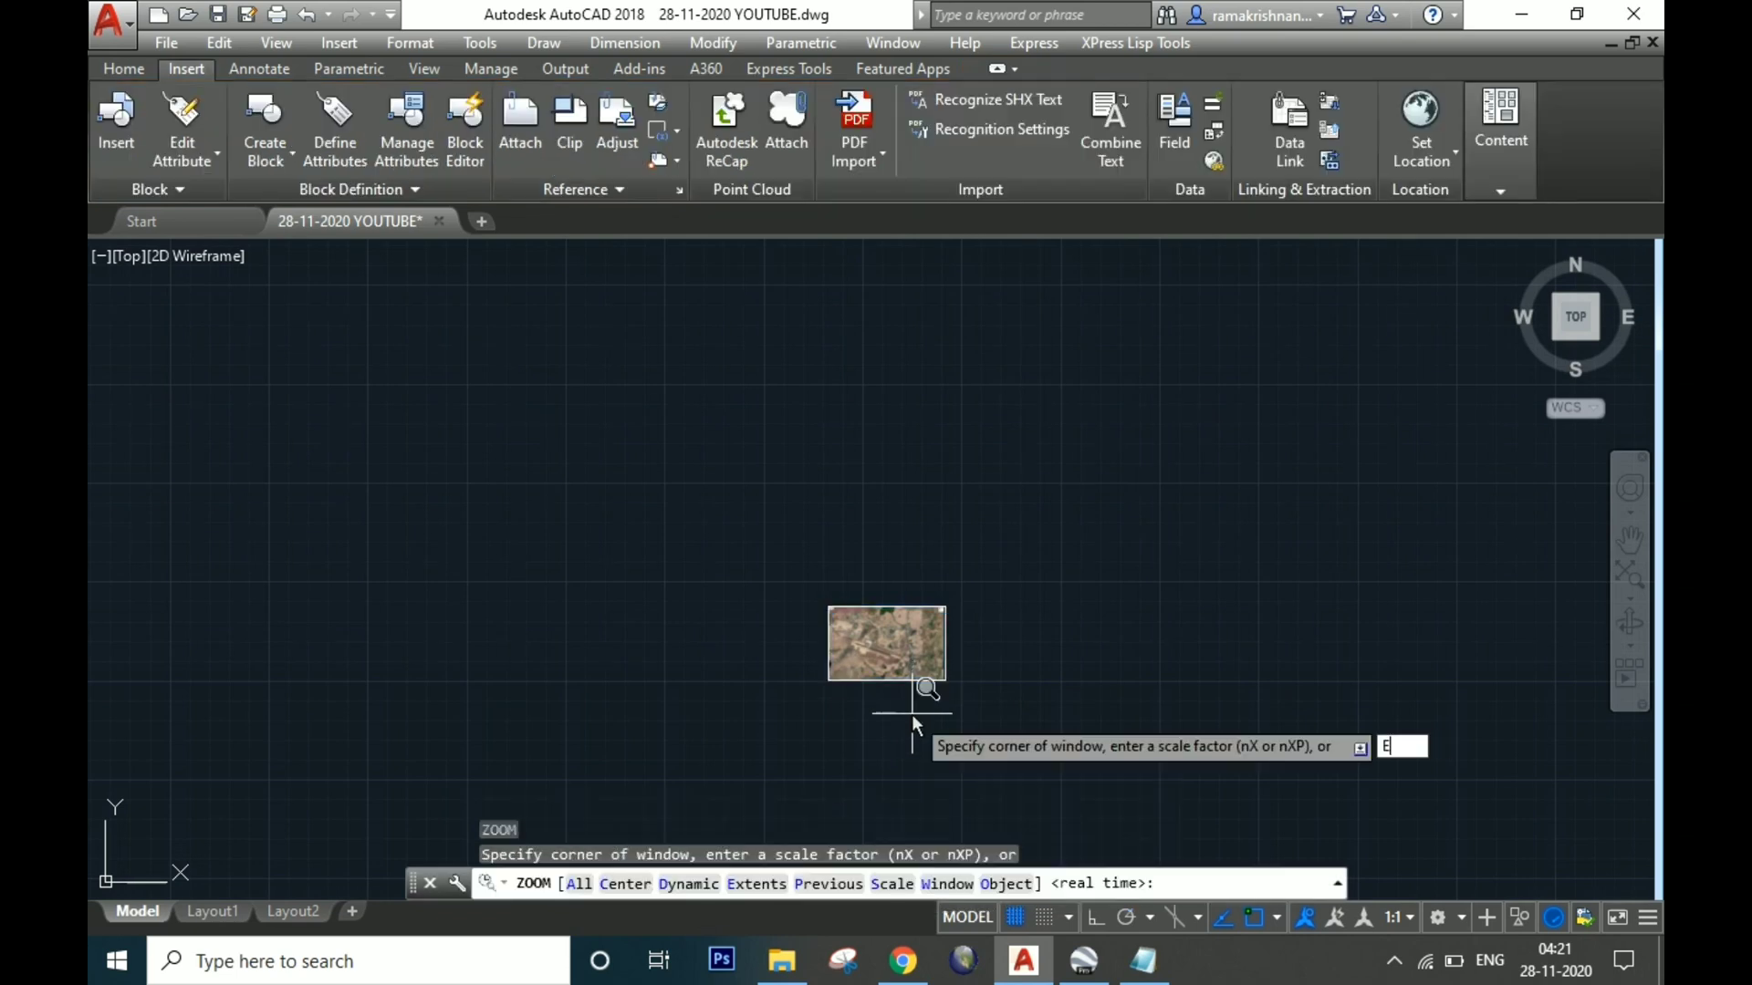
pyautogui.write('E')
pyautogui.press('Return')
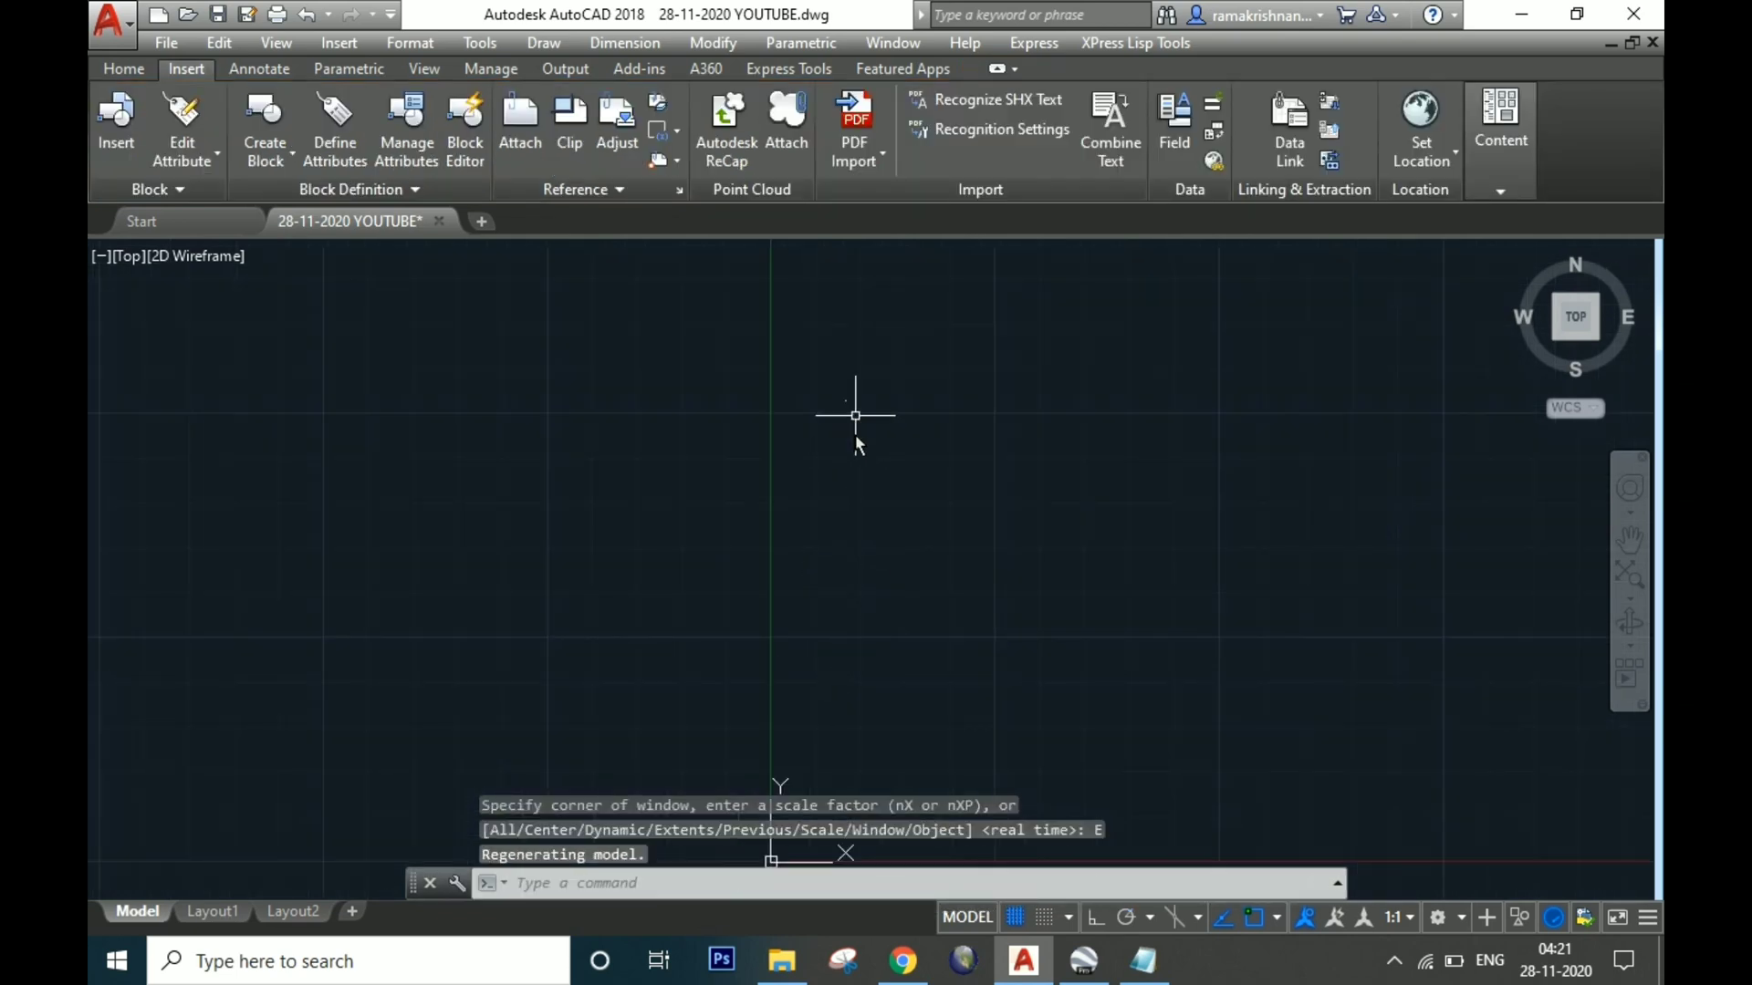
# - Move the airport image from near the origin up to the area of the placed point
pyautogui.scroll(-2, 844, 447)
pyautogui.click(863, 560)
pyautogui.click(833, 698)
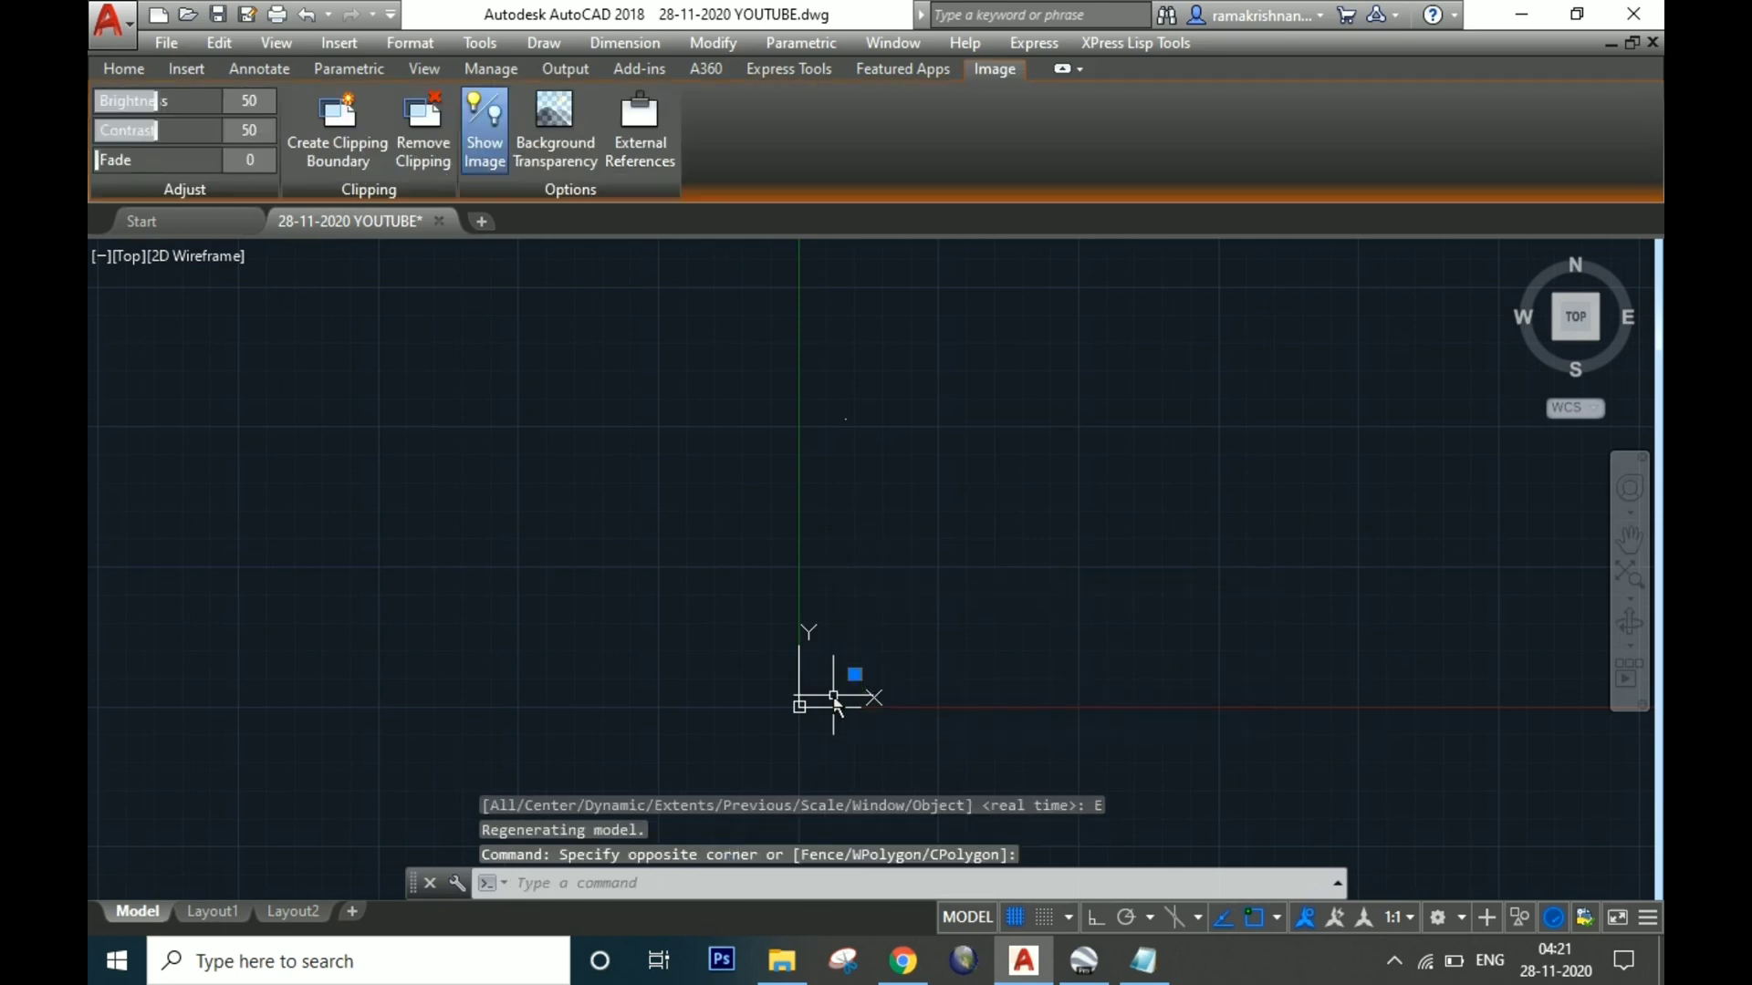
pyautogui.write('m')
pyautogui.press('Return')
pyautogui.click(863, 695)
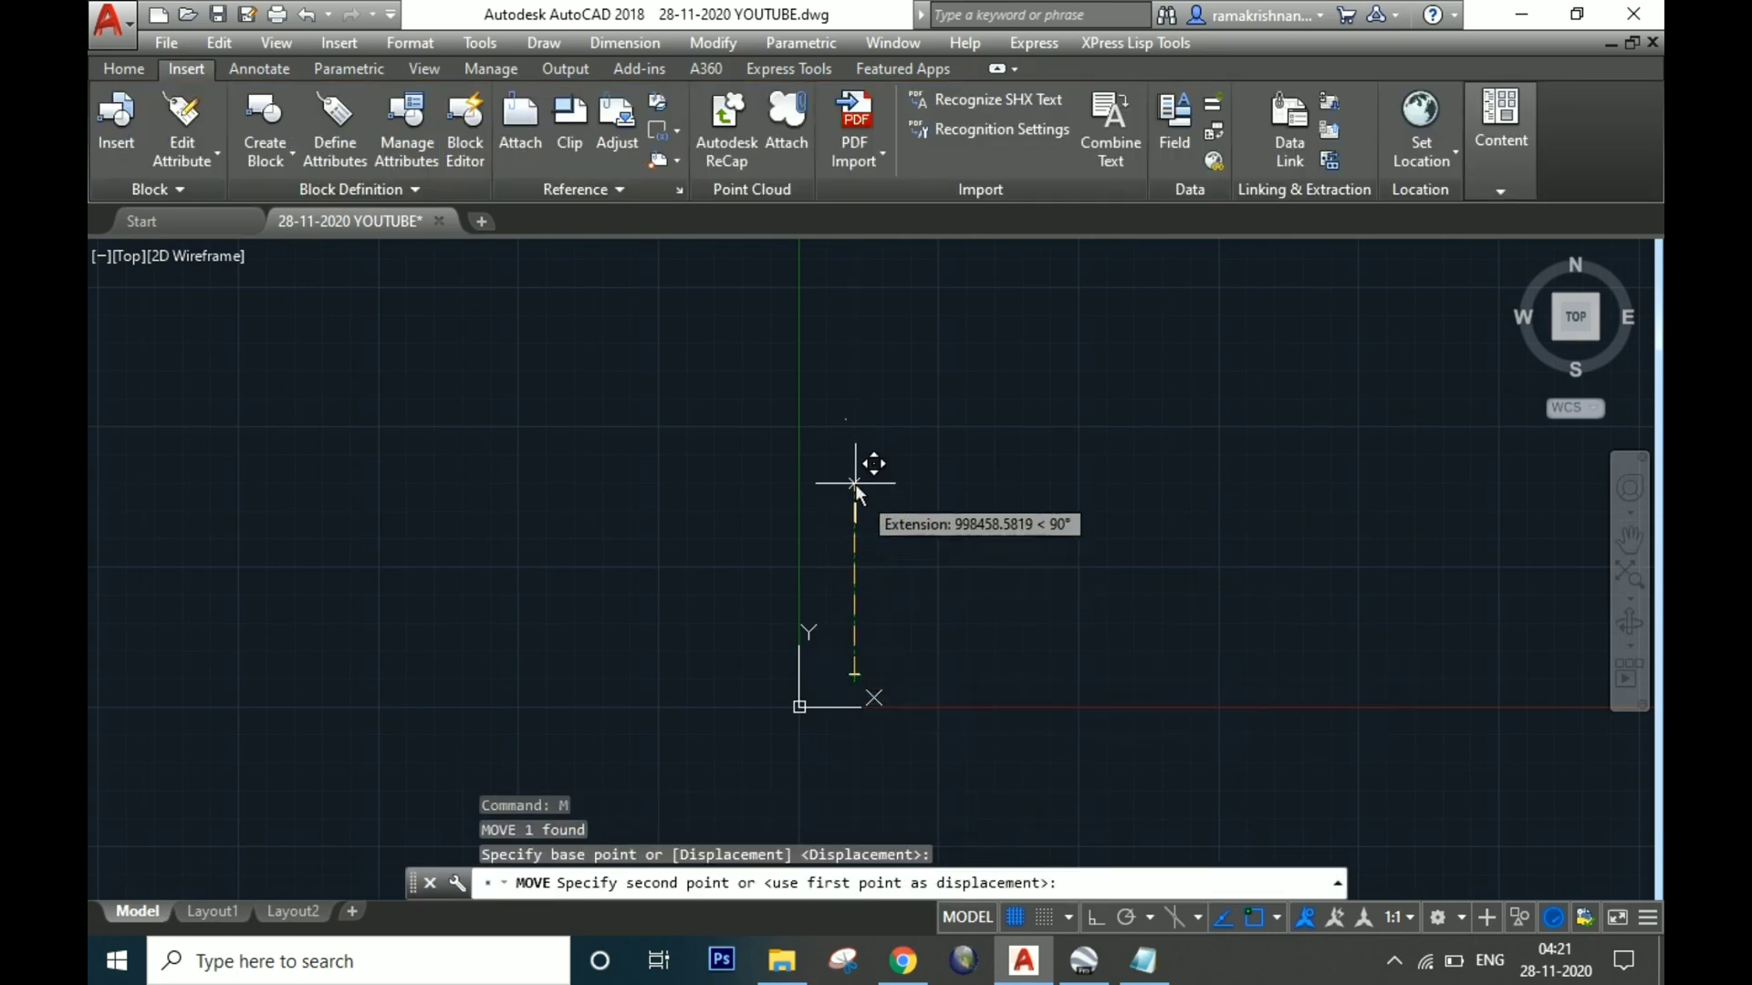
pyautogui.scroll(3, 839, 421)
pyautogui.scroll(4, 840, 415)
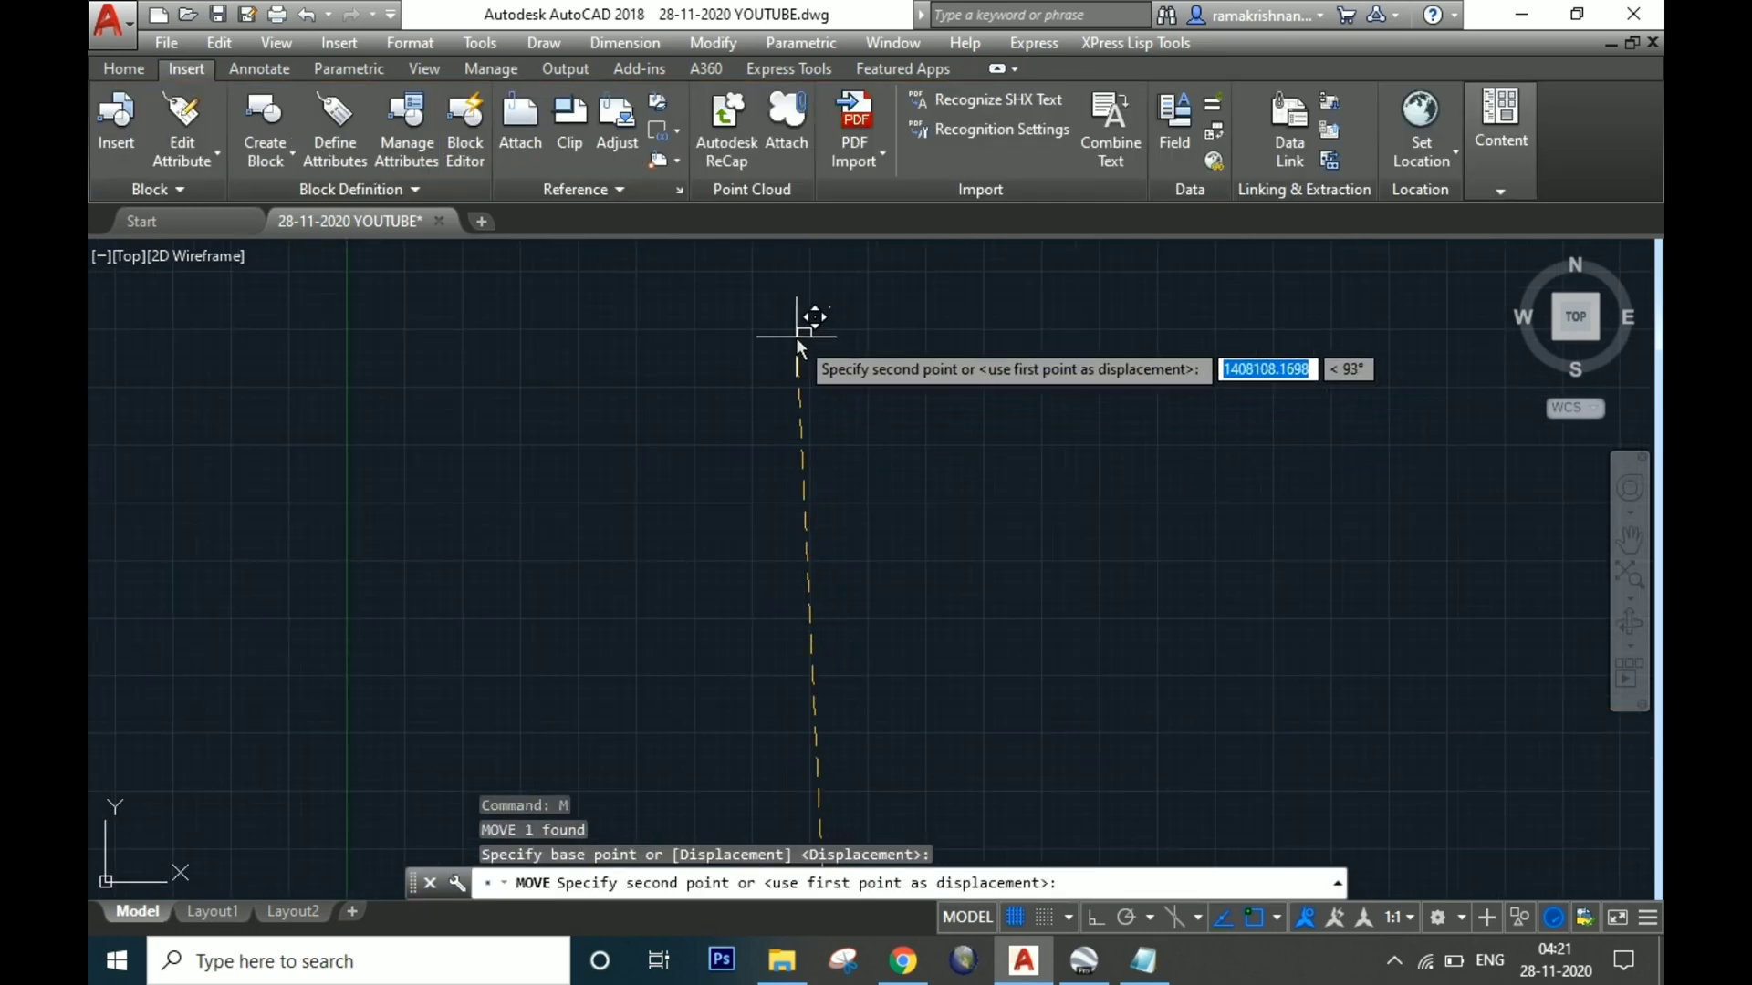
pyautogui.click(785, 315)
# - Move the airport image again, closer to the placed point on its lower left side
pyautogui.scroll(3, 1024, 296)
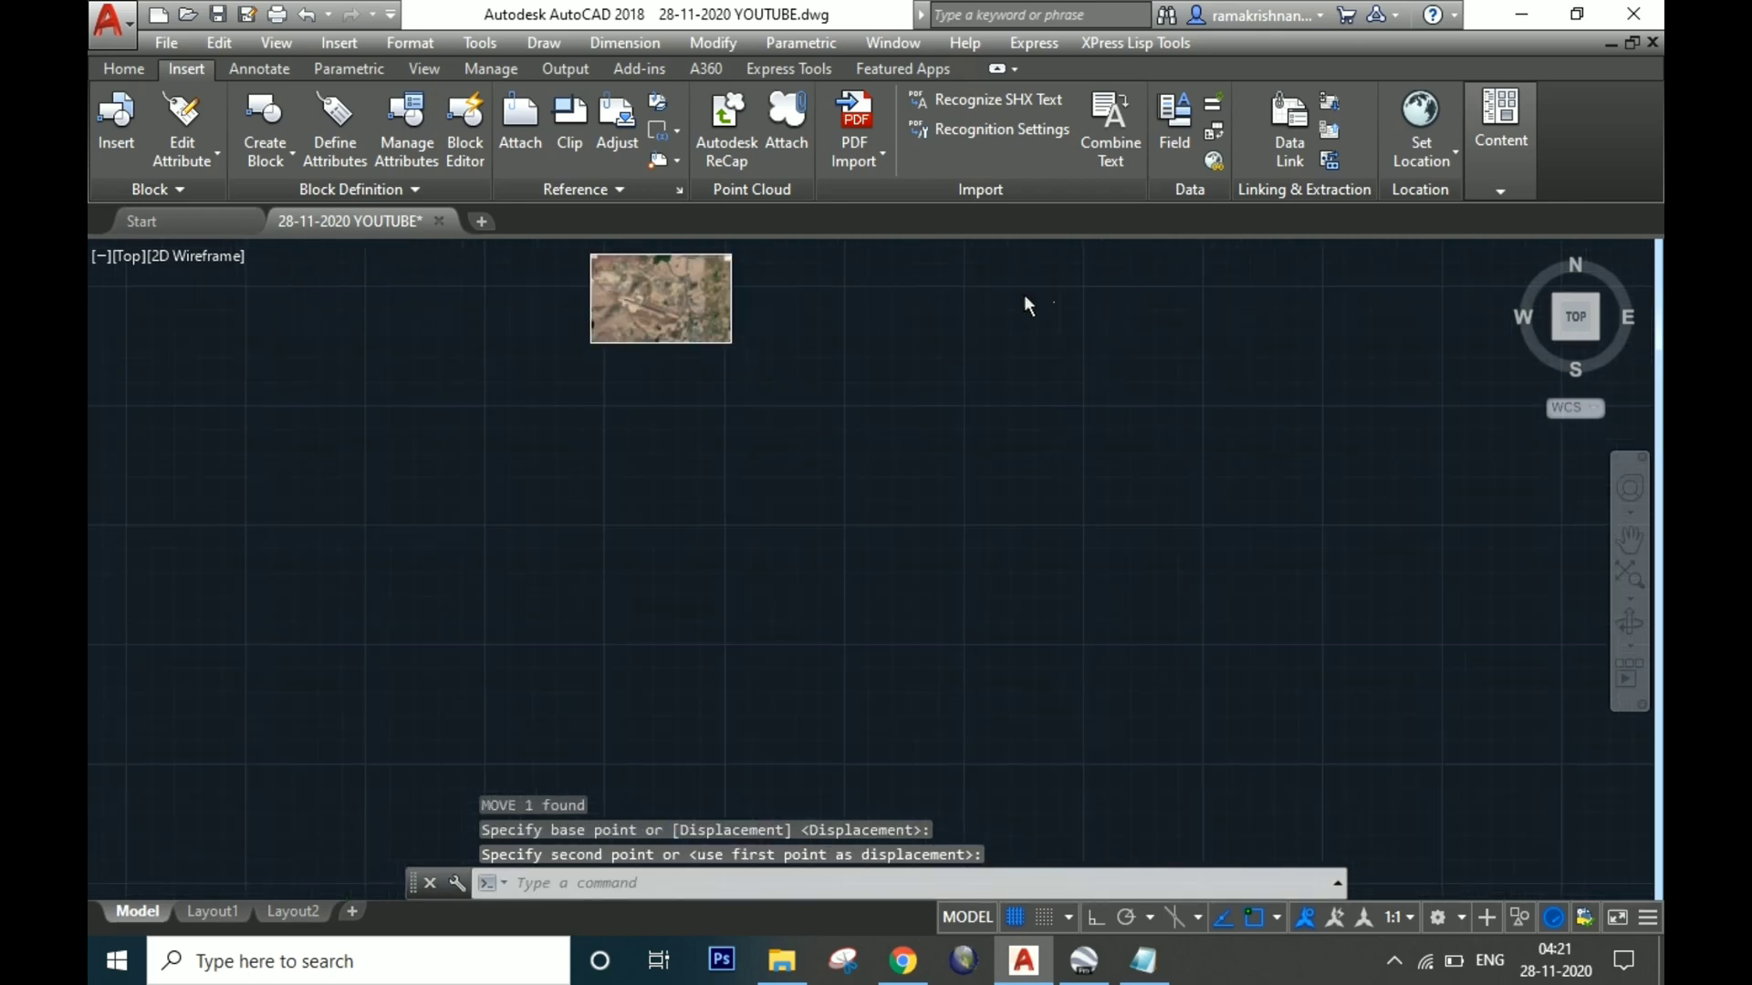
pyautogui.scroll(2, 1151, 303)
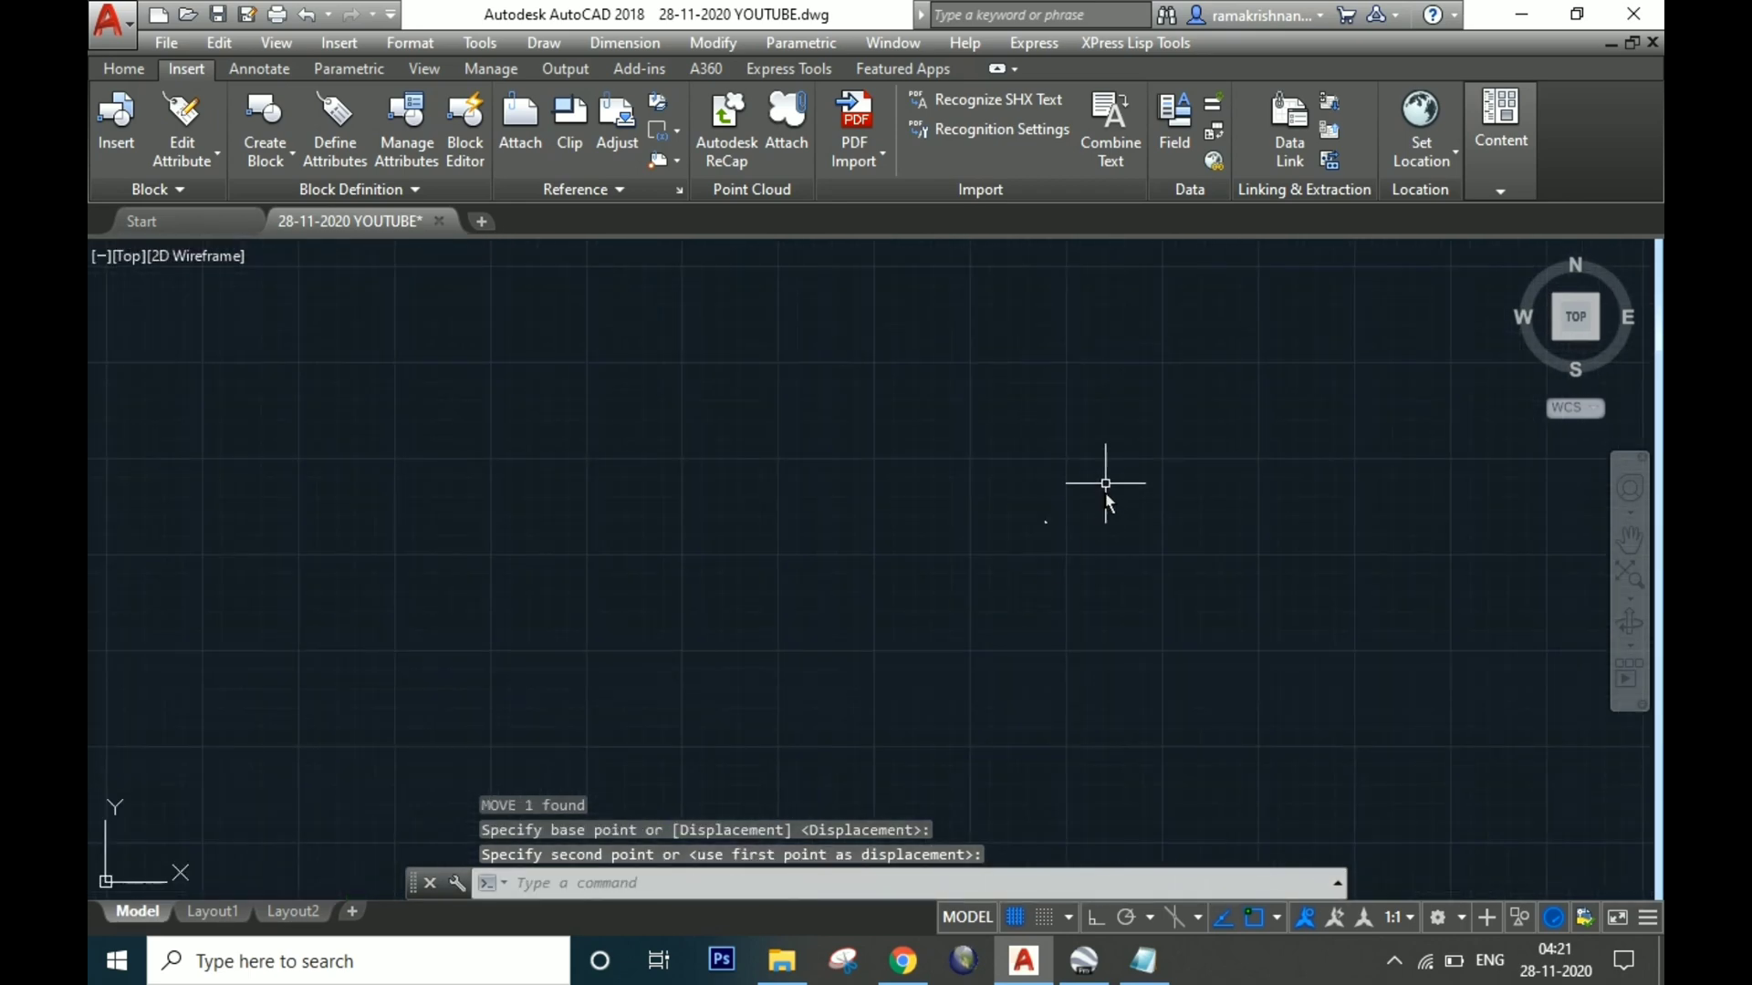
pyautogui.scroll(-5, 901, 584)
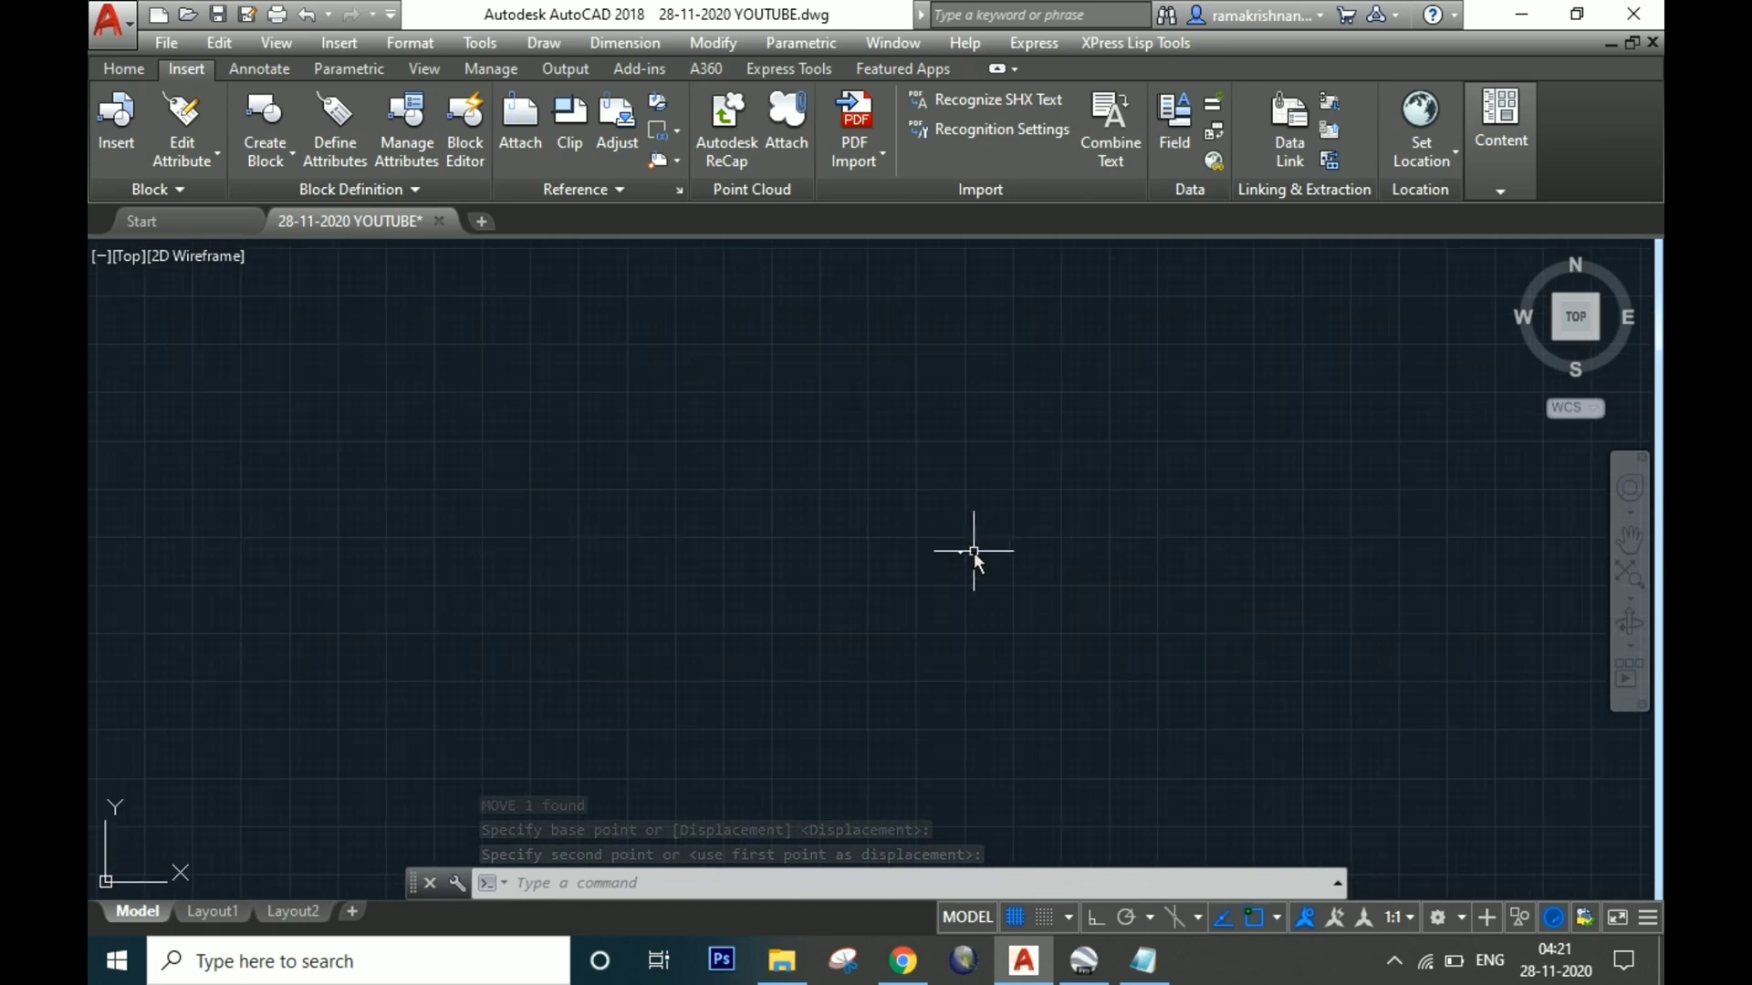
pyautogui.click(895, 599)
pyautogui.click(671, 592)
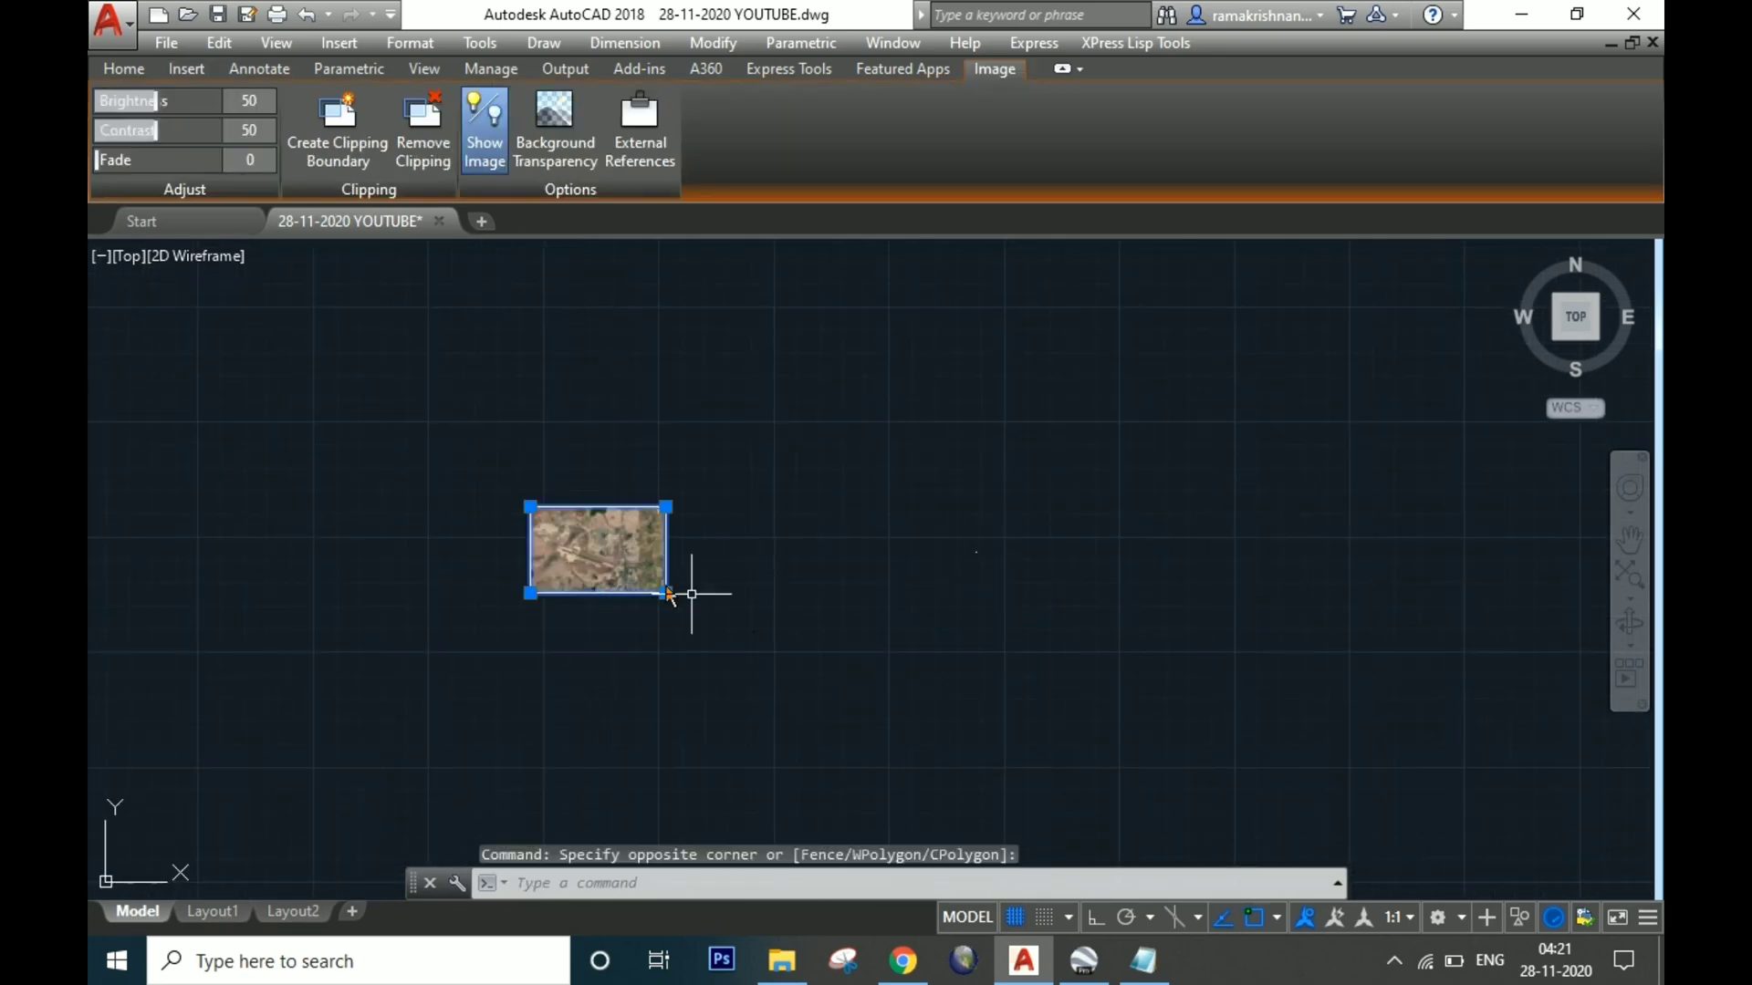
pyautogui.write('m')
pyautogui.press('Return')
pyautogui.click(762, 626)
pyautogui.click(987, 730)
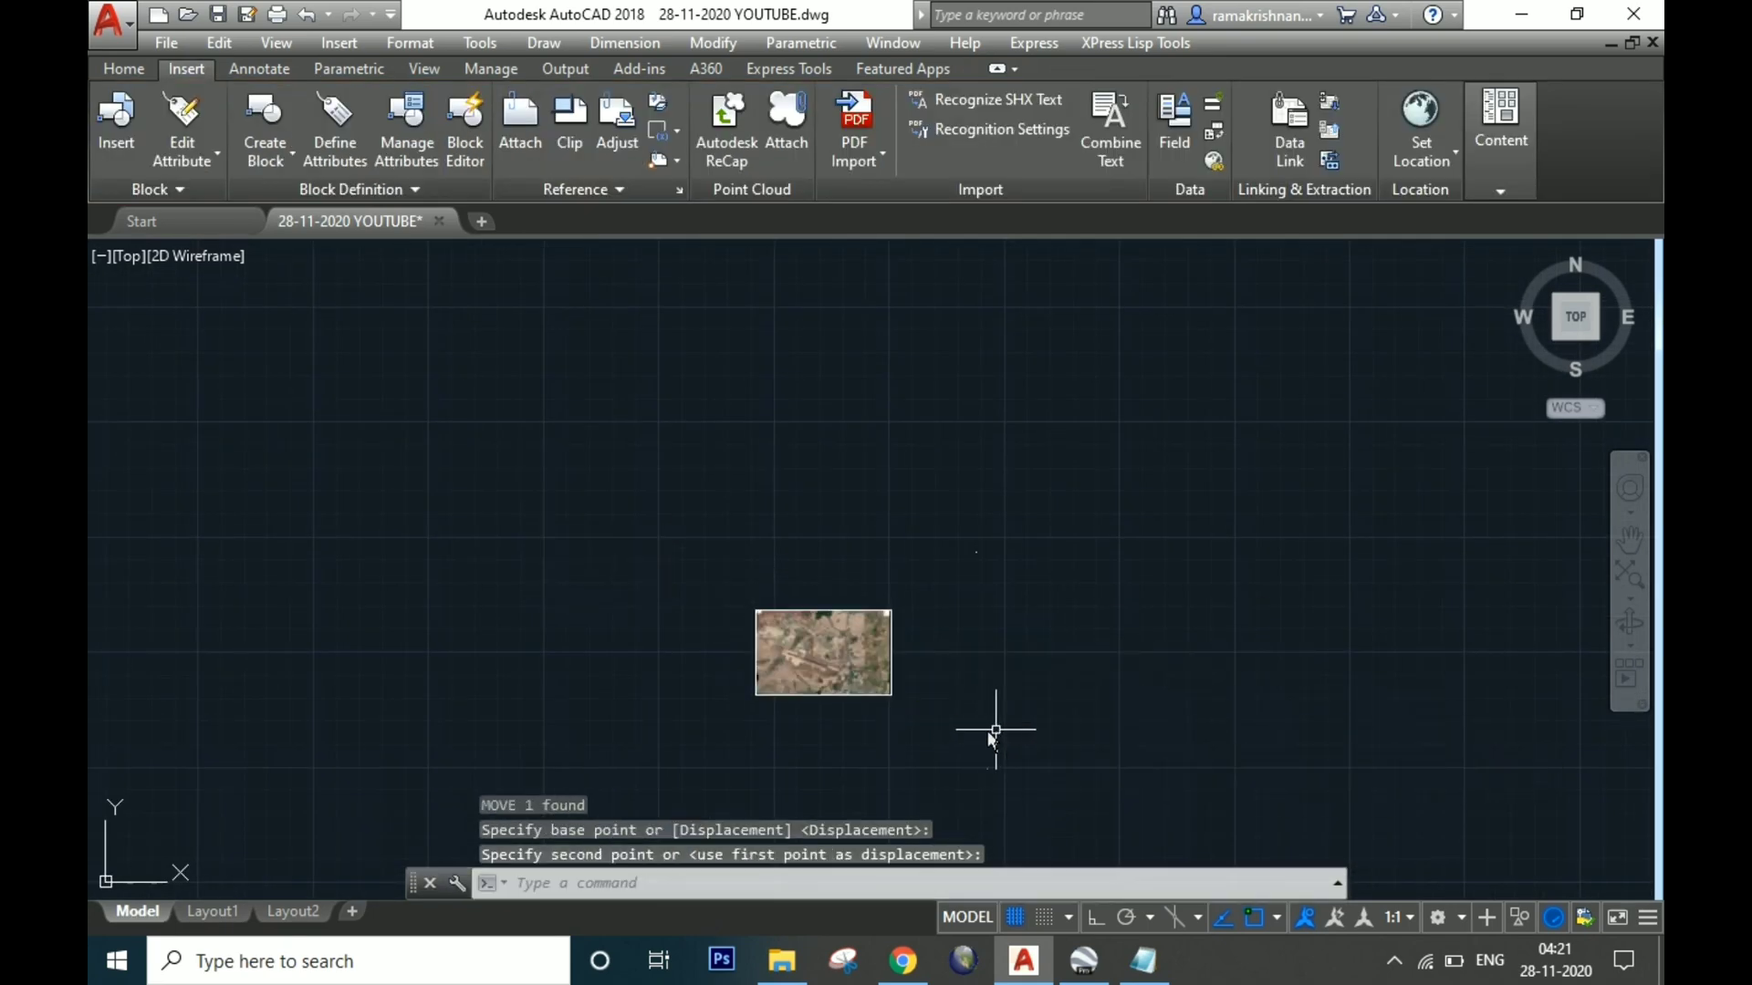
# - Copy the second coordinate pair, 260867.00,1605486.00, from the Notepad notes and return to the AutoCAD drawing
pyautogui.click(1143, 960)
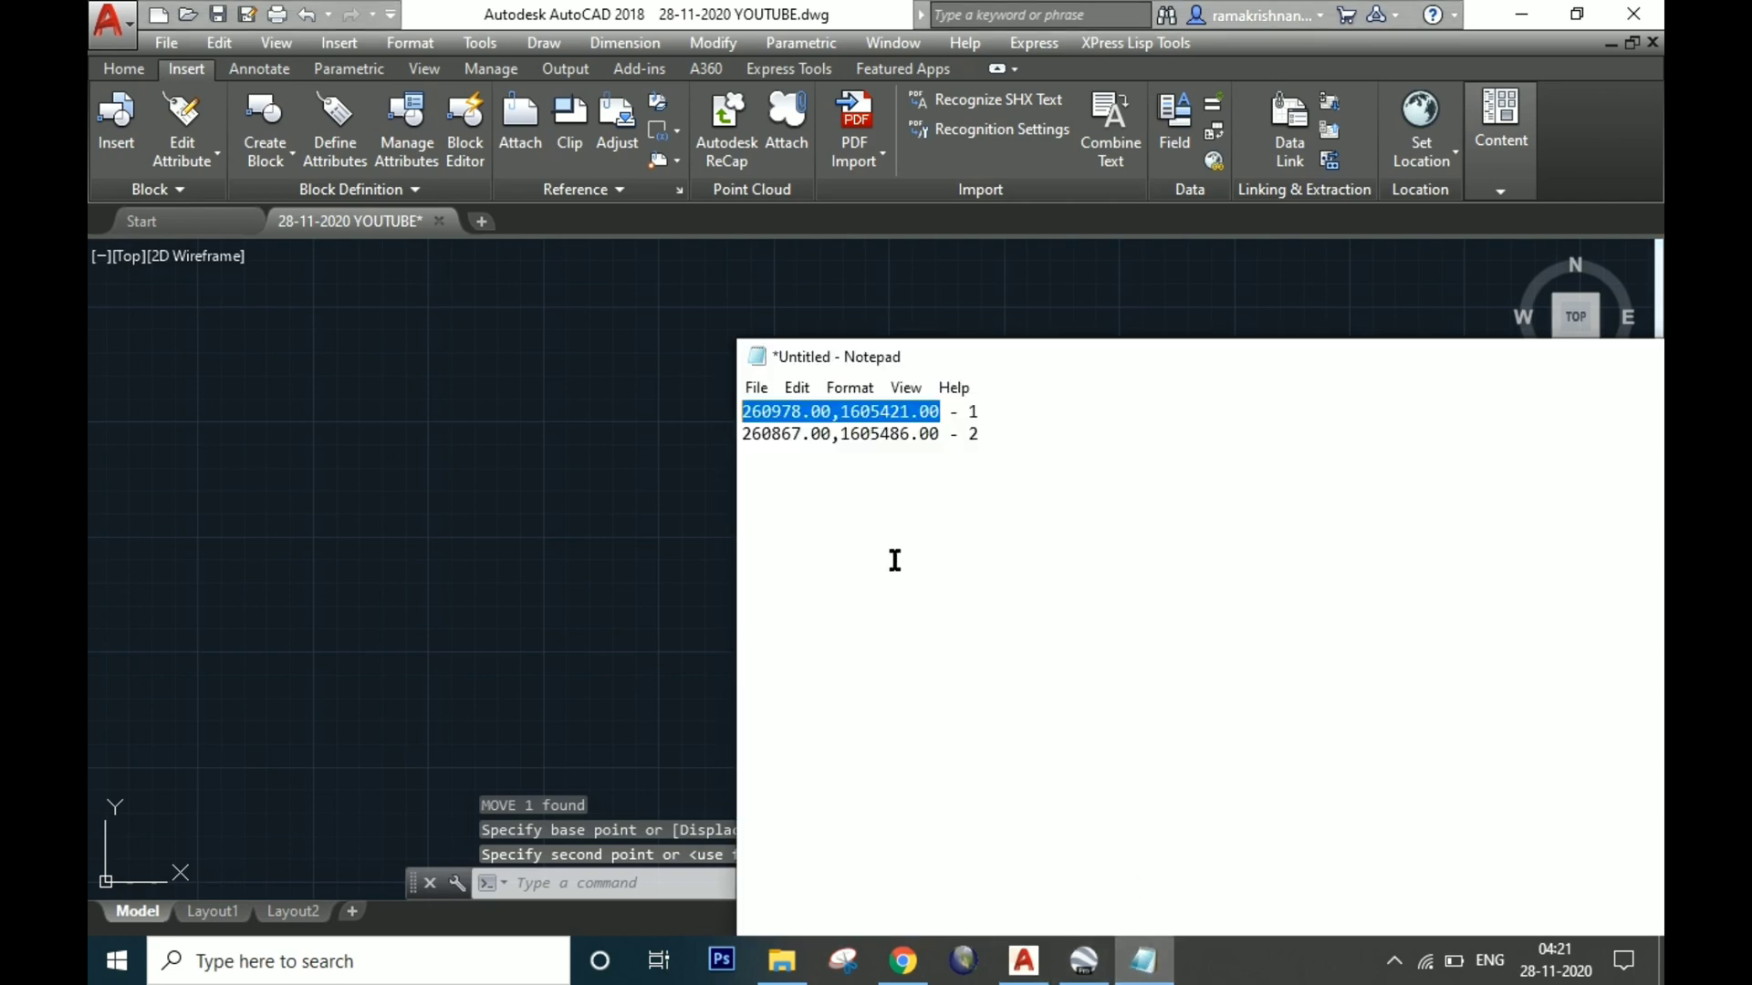
pyautogui.moveTo(938, 436); pyautogui.dragTo(719, 461)
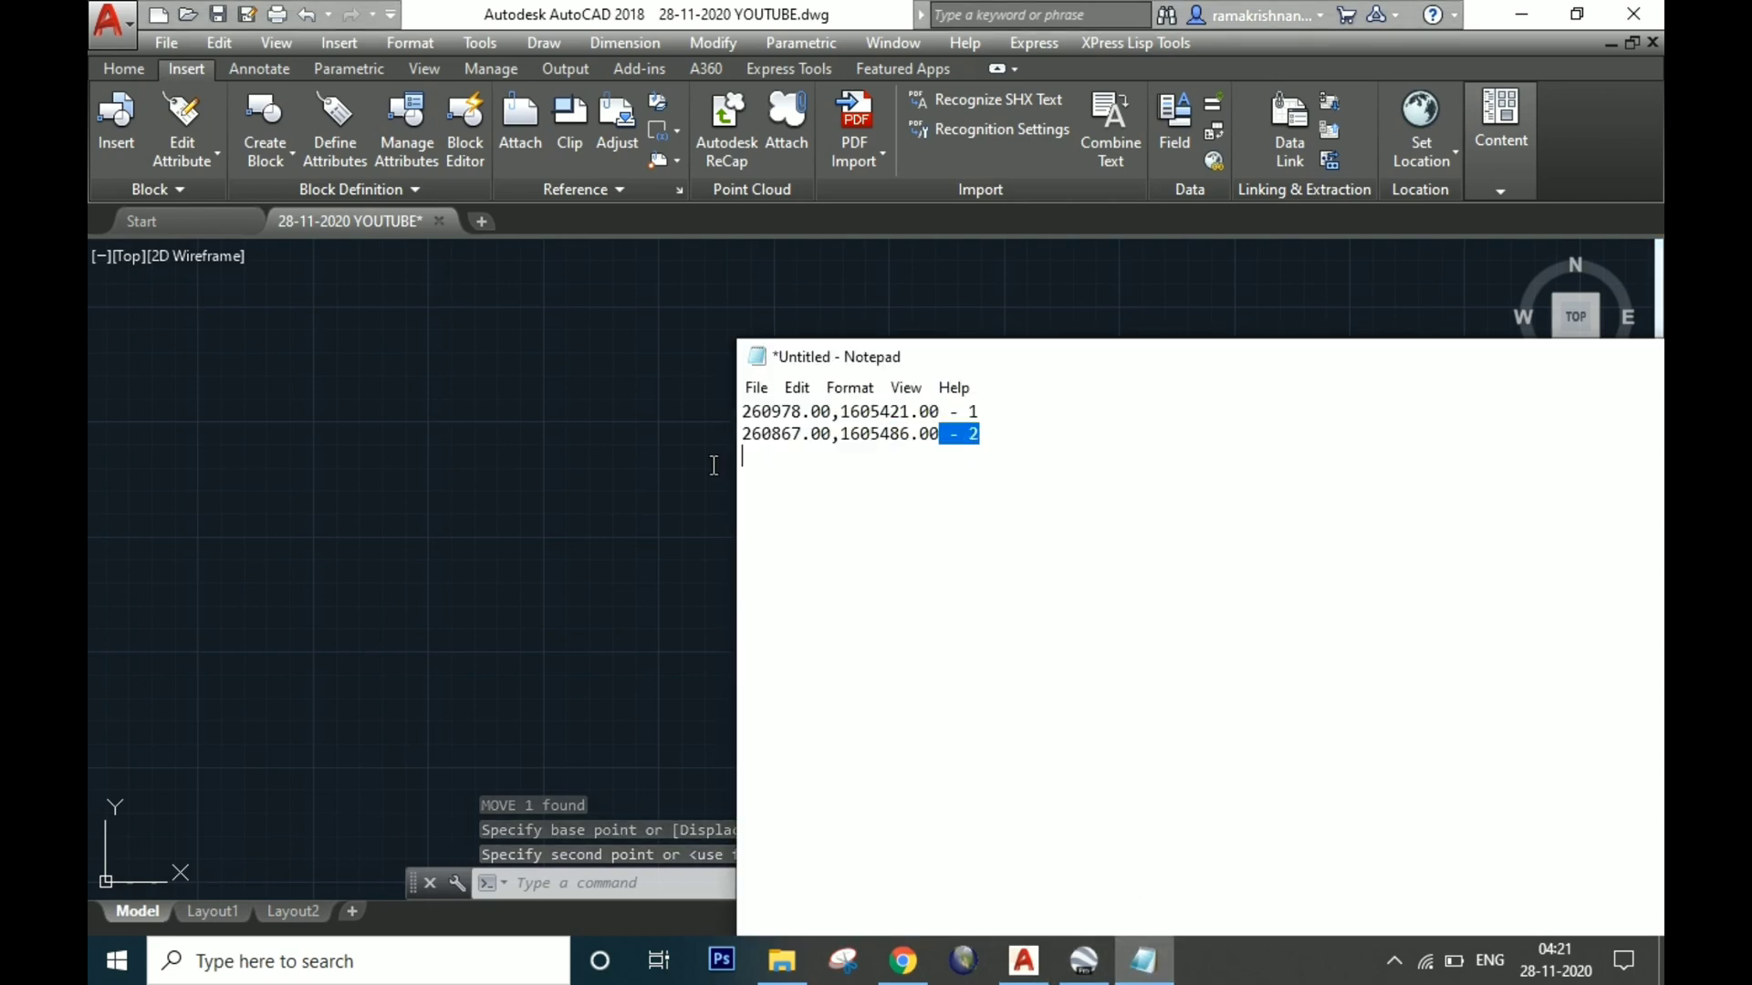
pyautogui.click(736, 427)
pyautogui.click(702, 598)
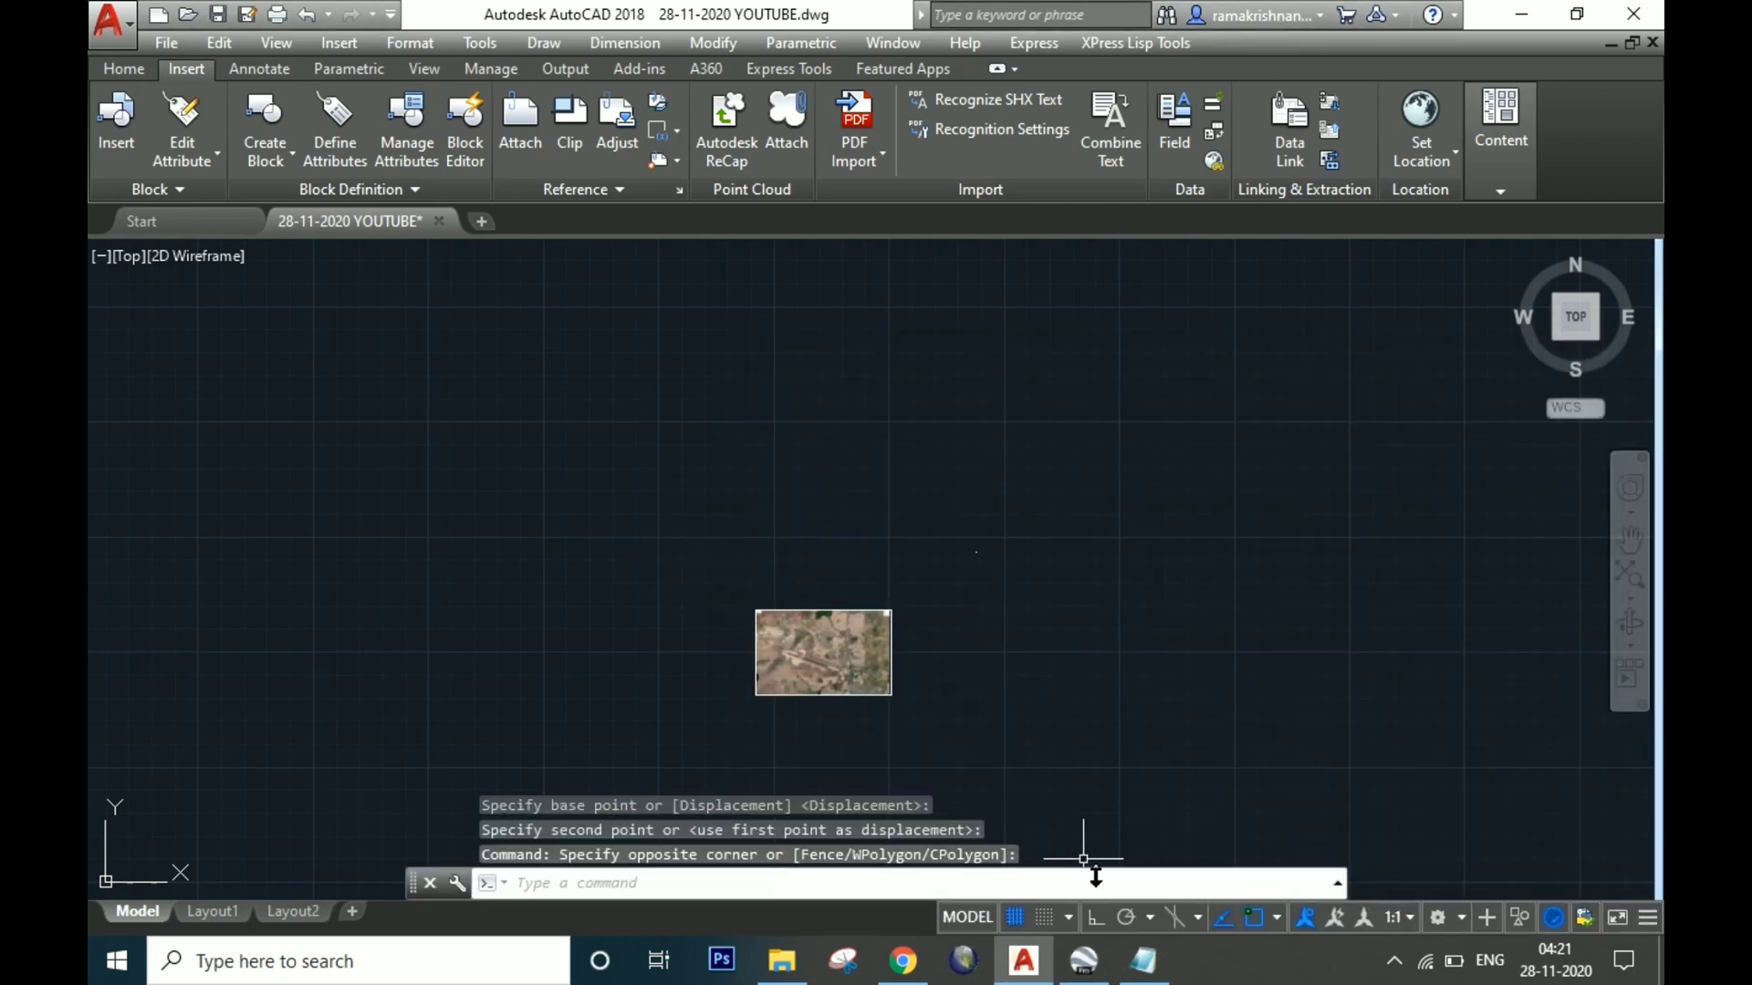
pyautogui.click(1143, 960)
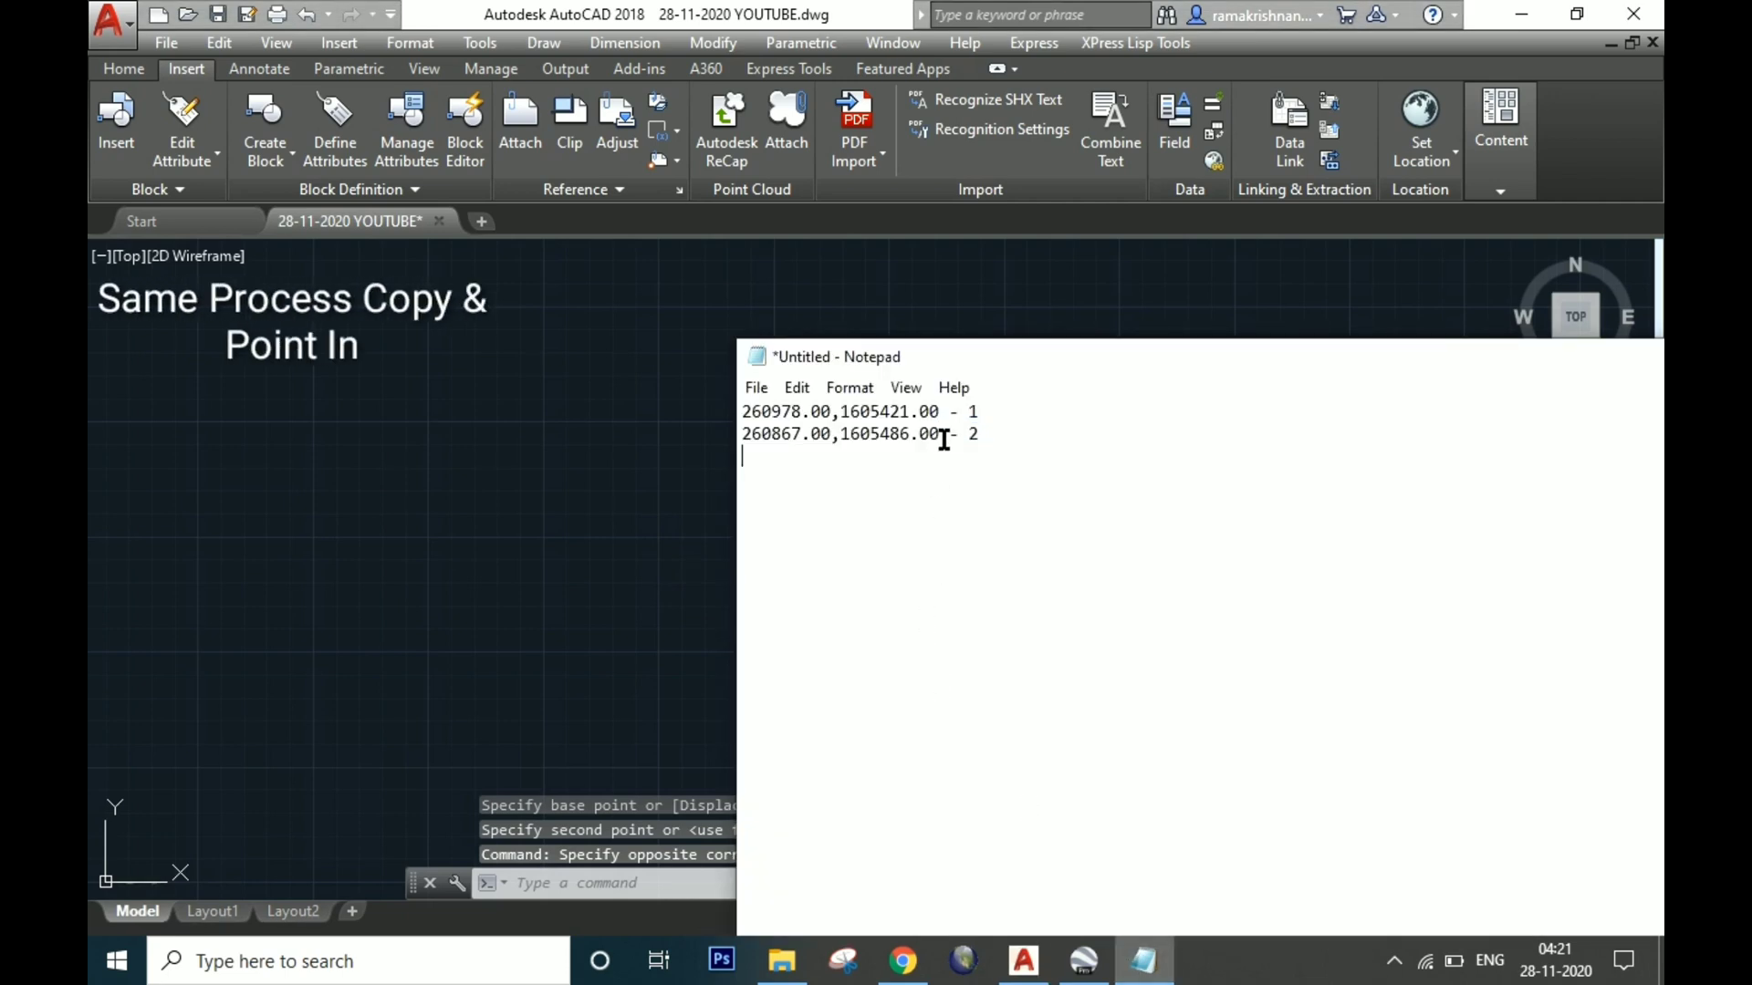
pyautogui.moveTo(949, 436); pyautogui.dragTo(760, 433)
pyautogui.click(744, 434)
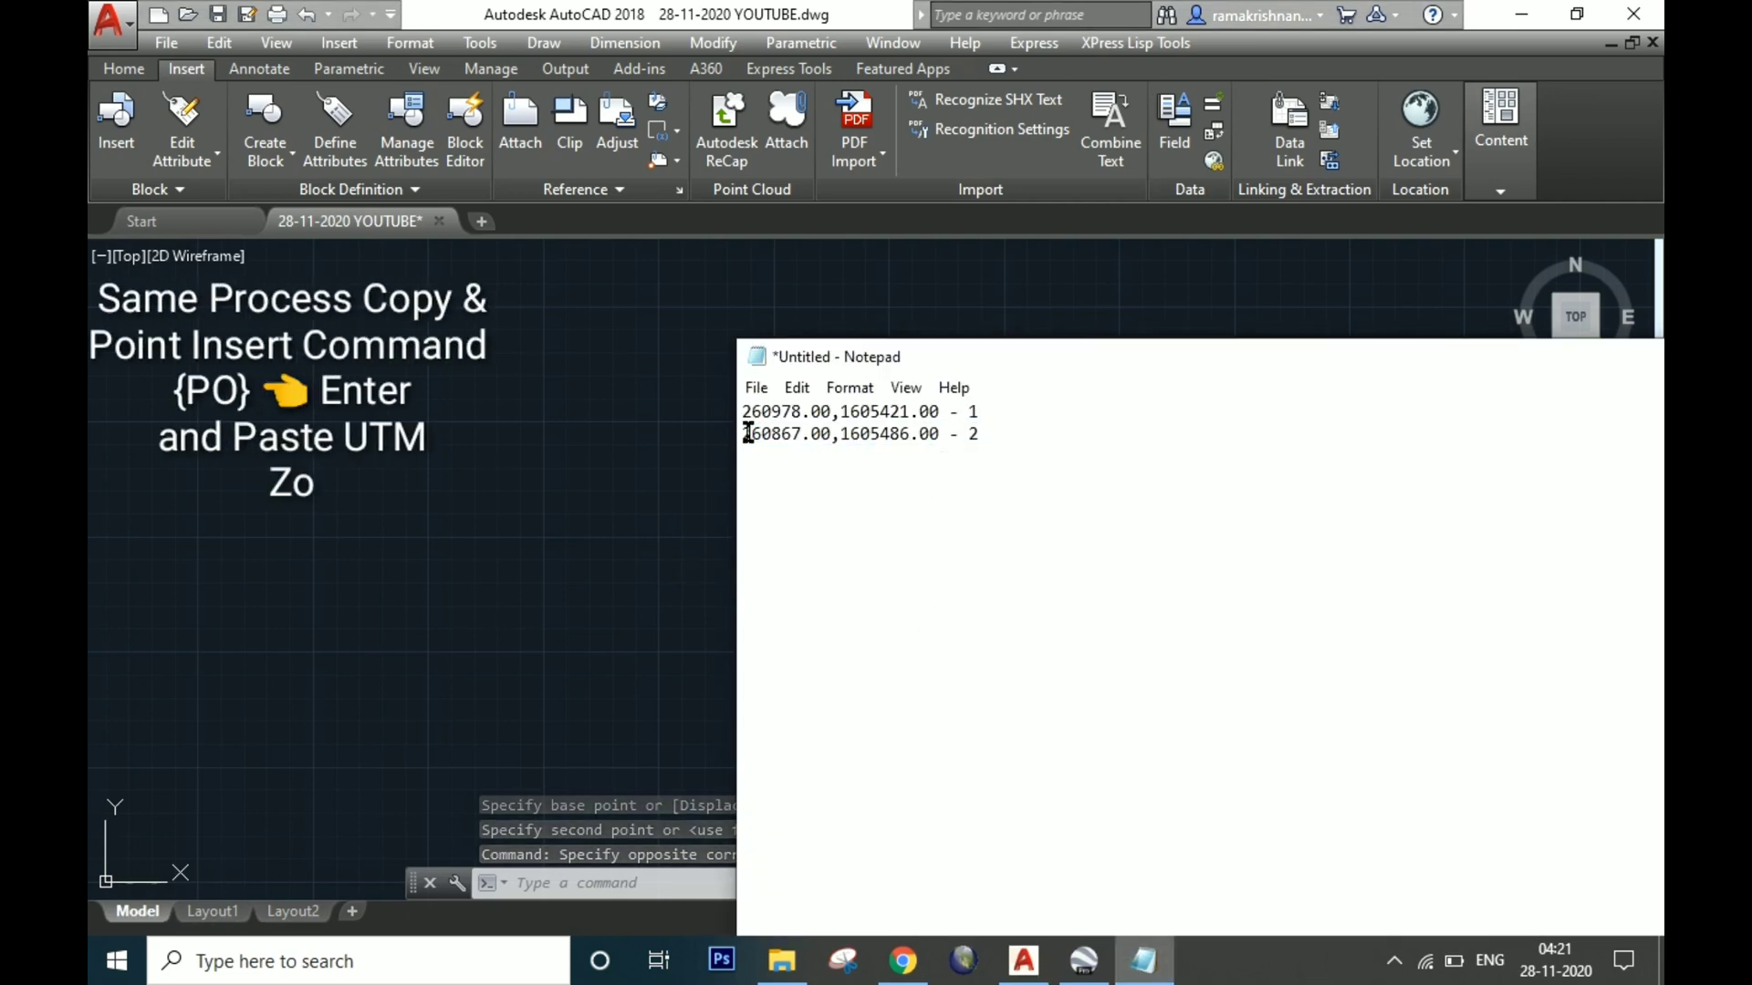
pyautogui.doubleClick(928, 433)
pyautogui.click(927, 434)
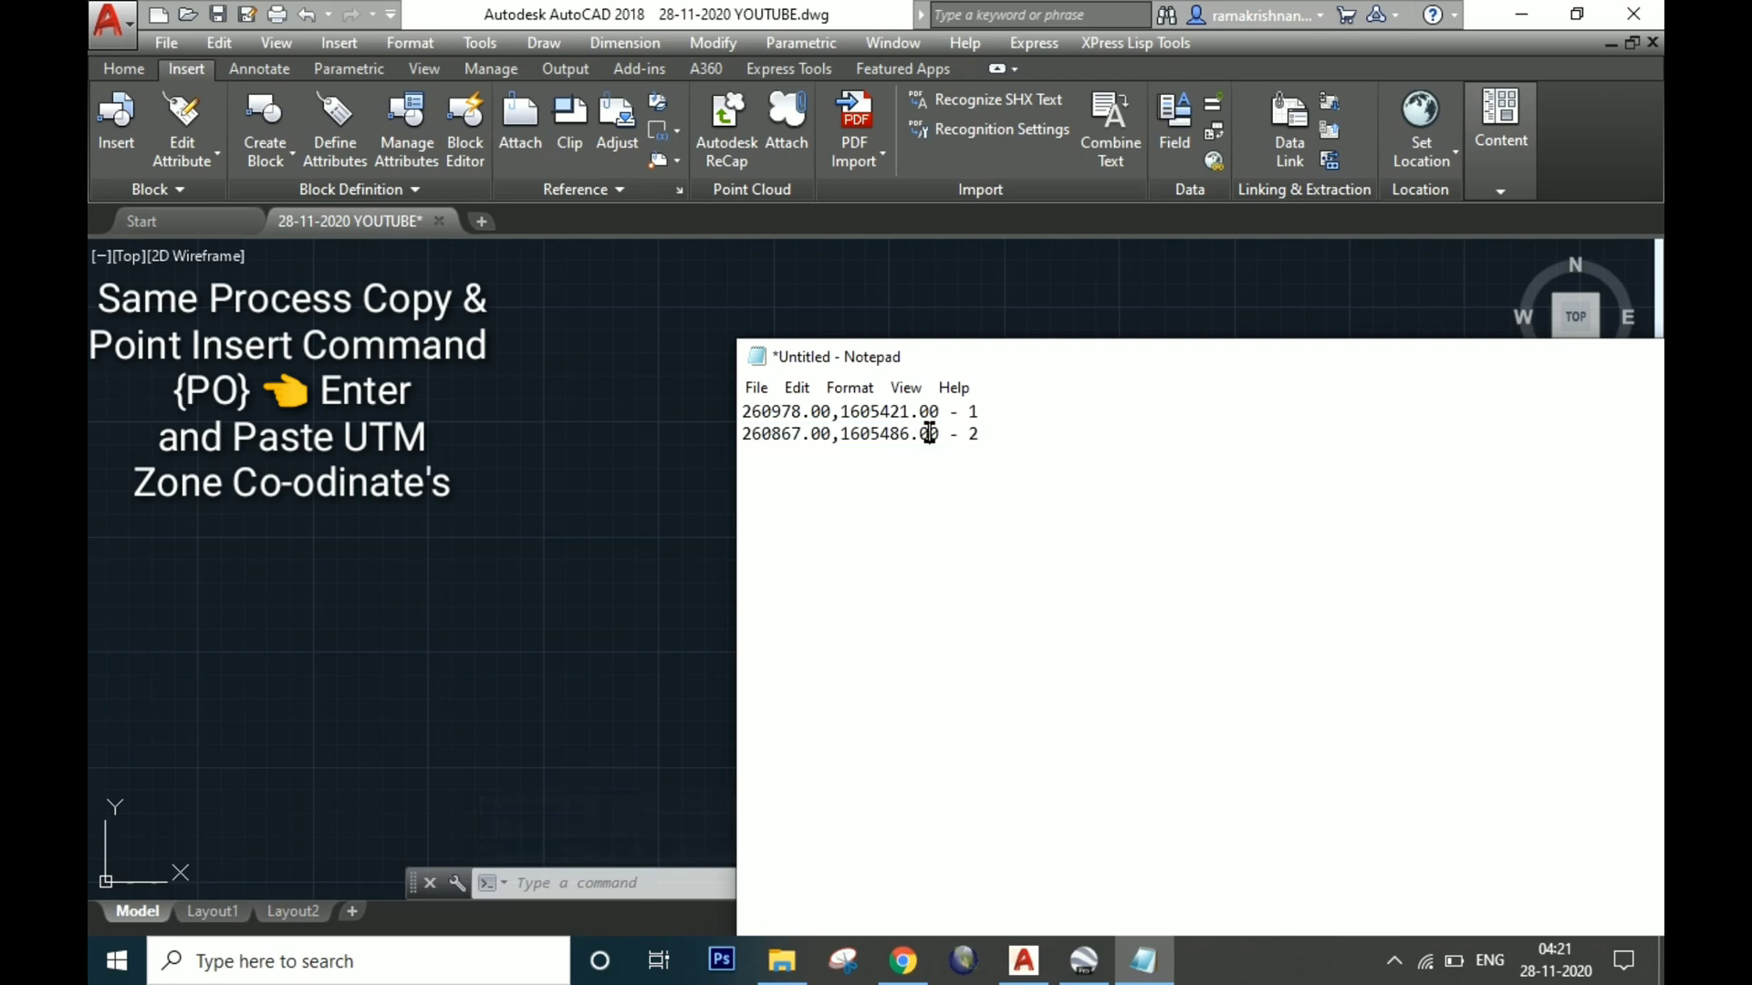
pyautogui.doubleClick(929, 434)
pyautogui.hotkey('ctrl', 'c')
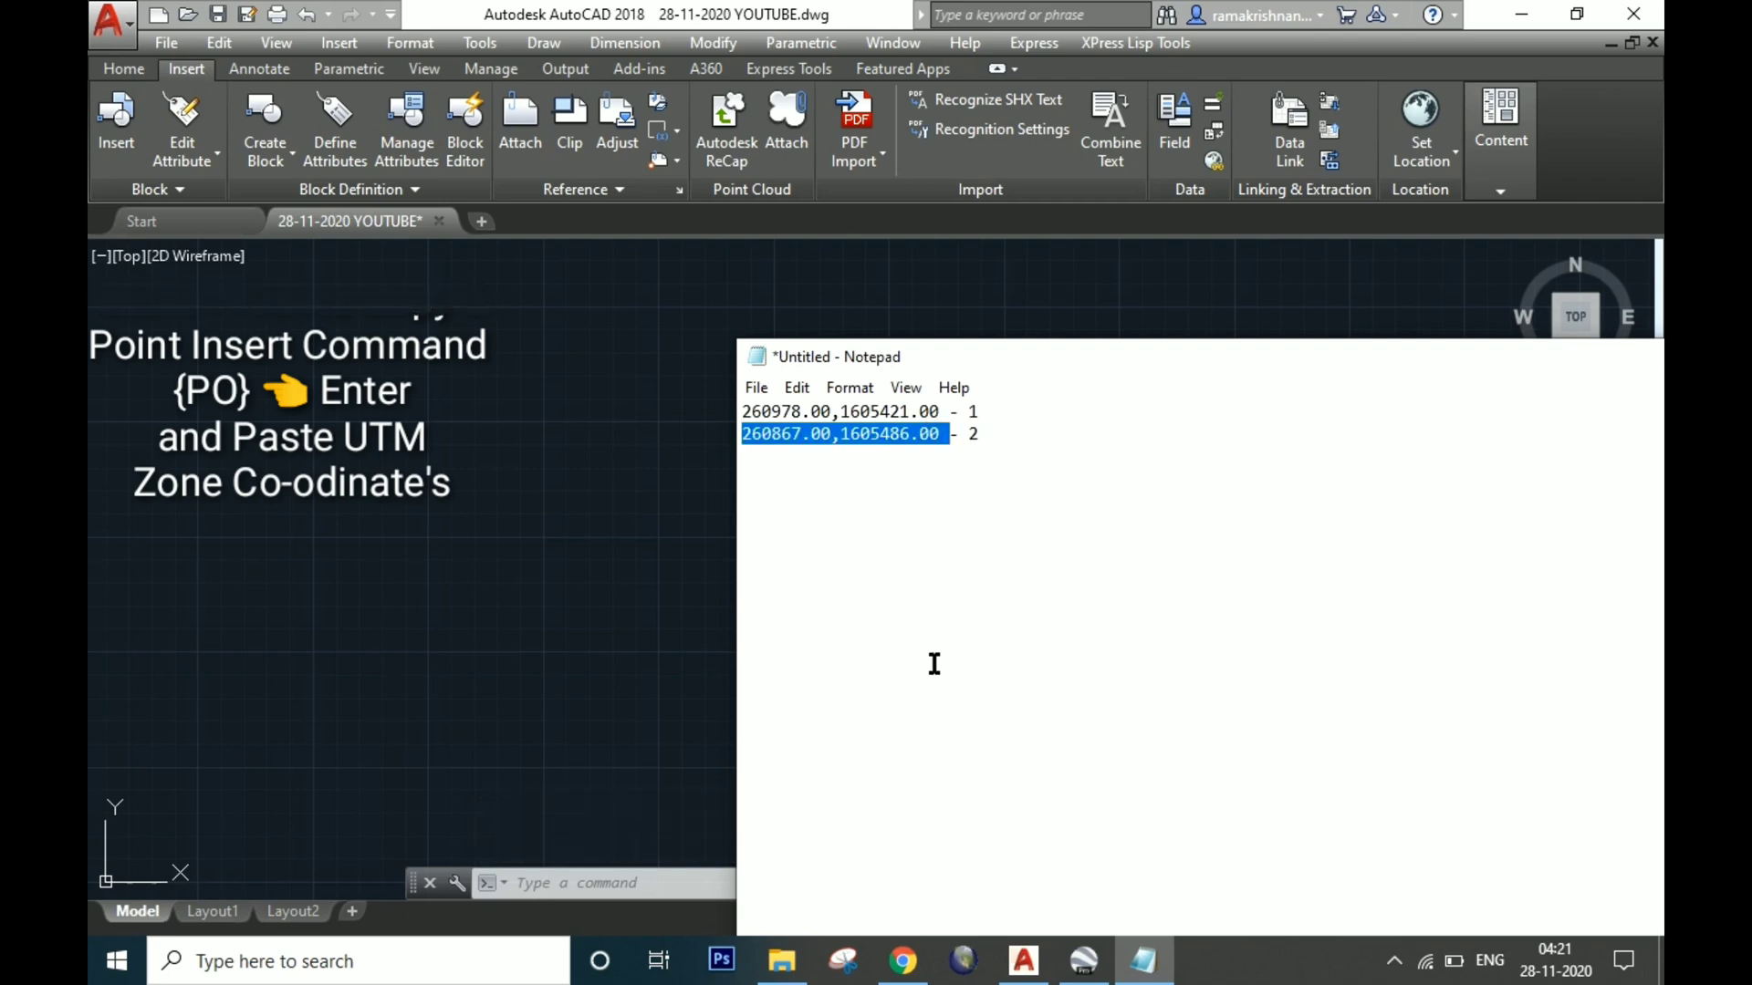
pyautogui.click(698, 653)
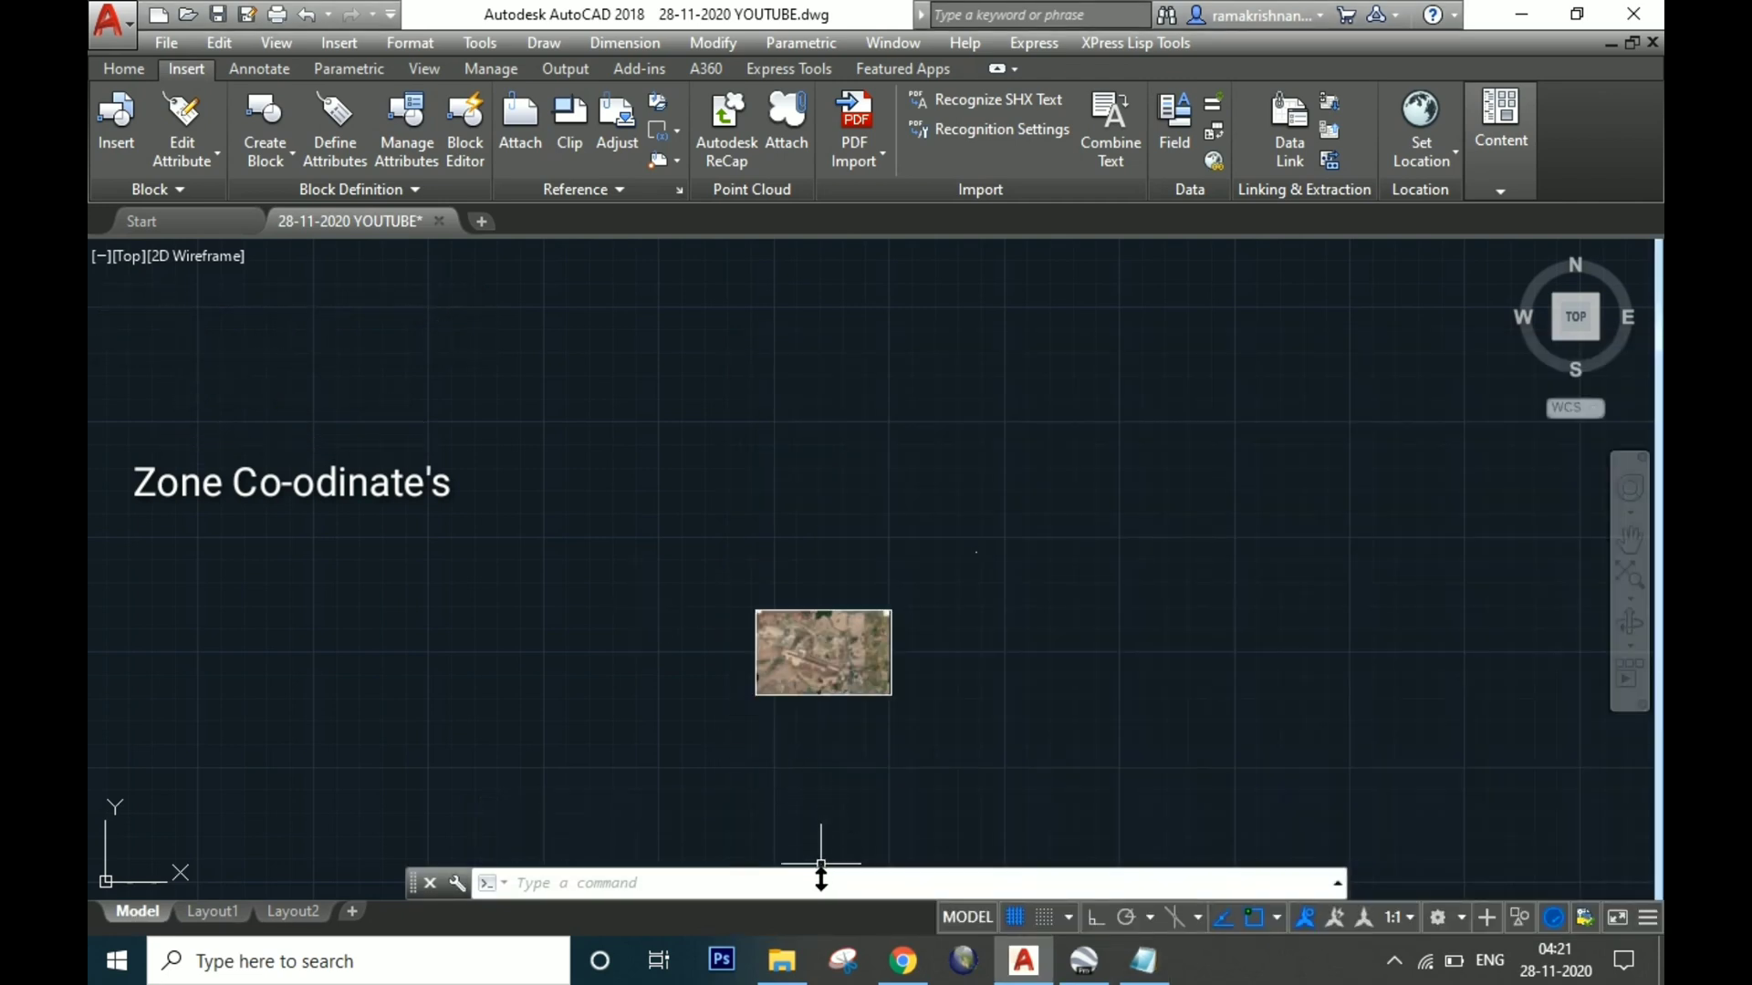
pyautogui.write('PO')
pyautogui.press('Return')
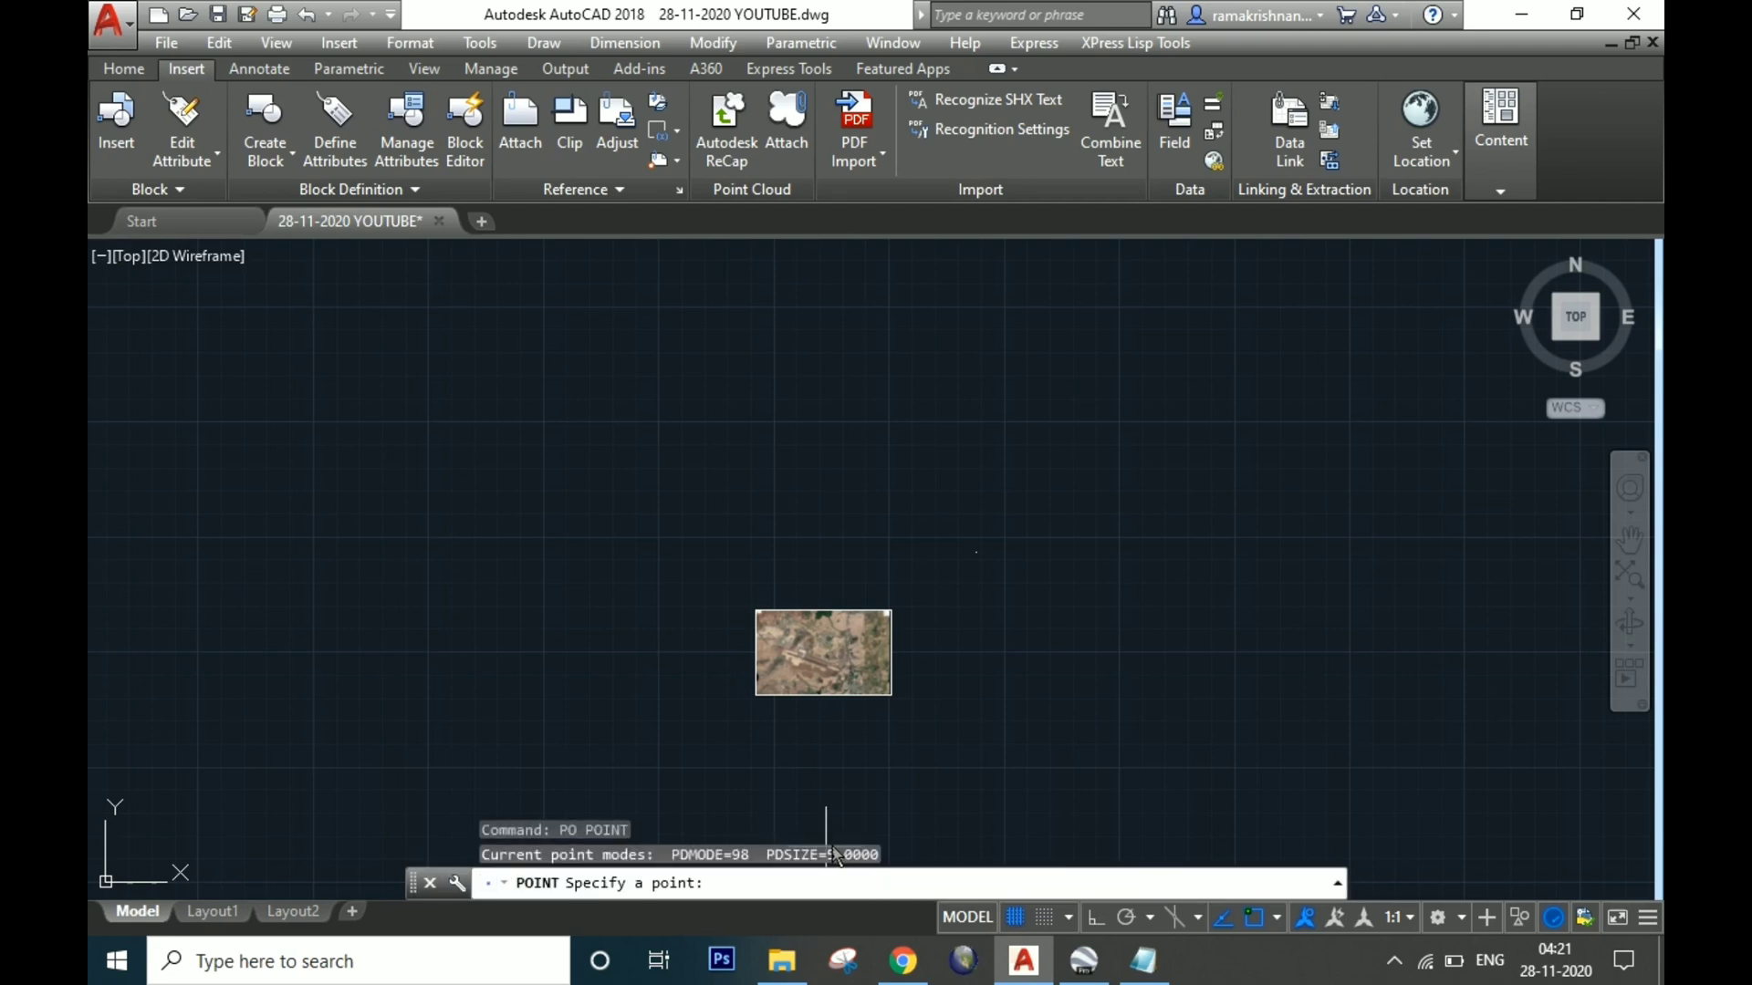
pyautogui.hotkey('ctrl', 'v')
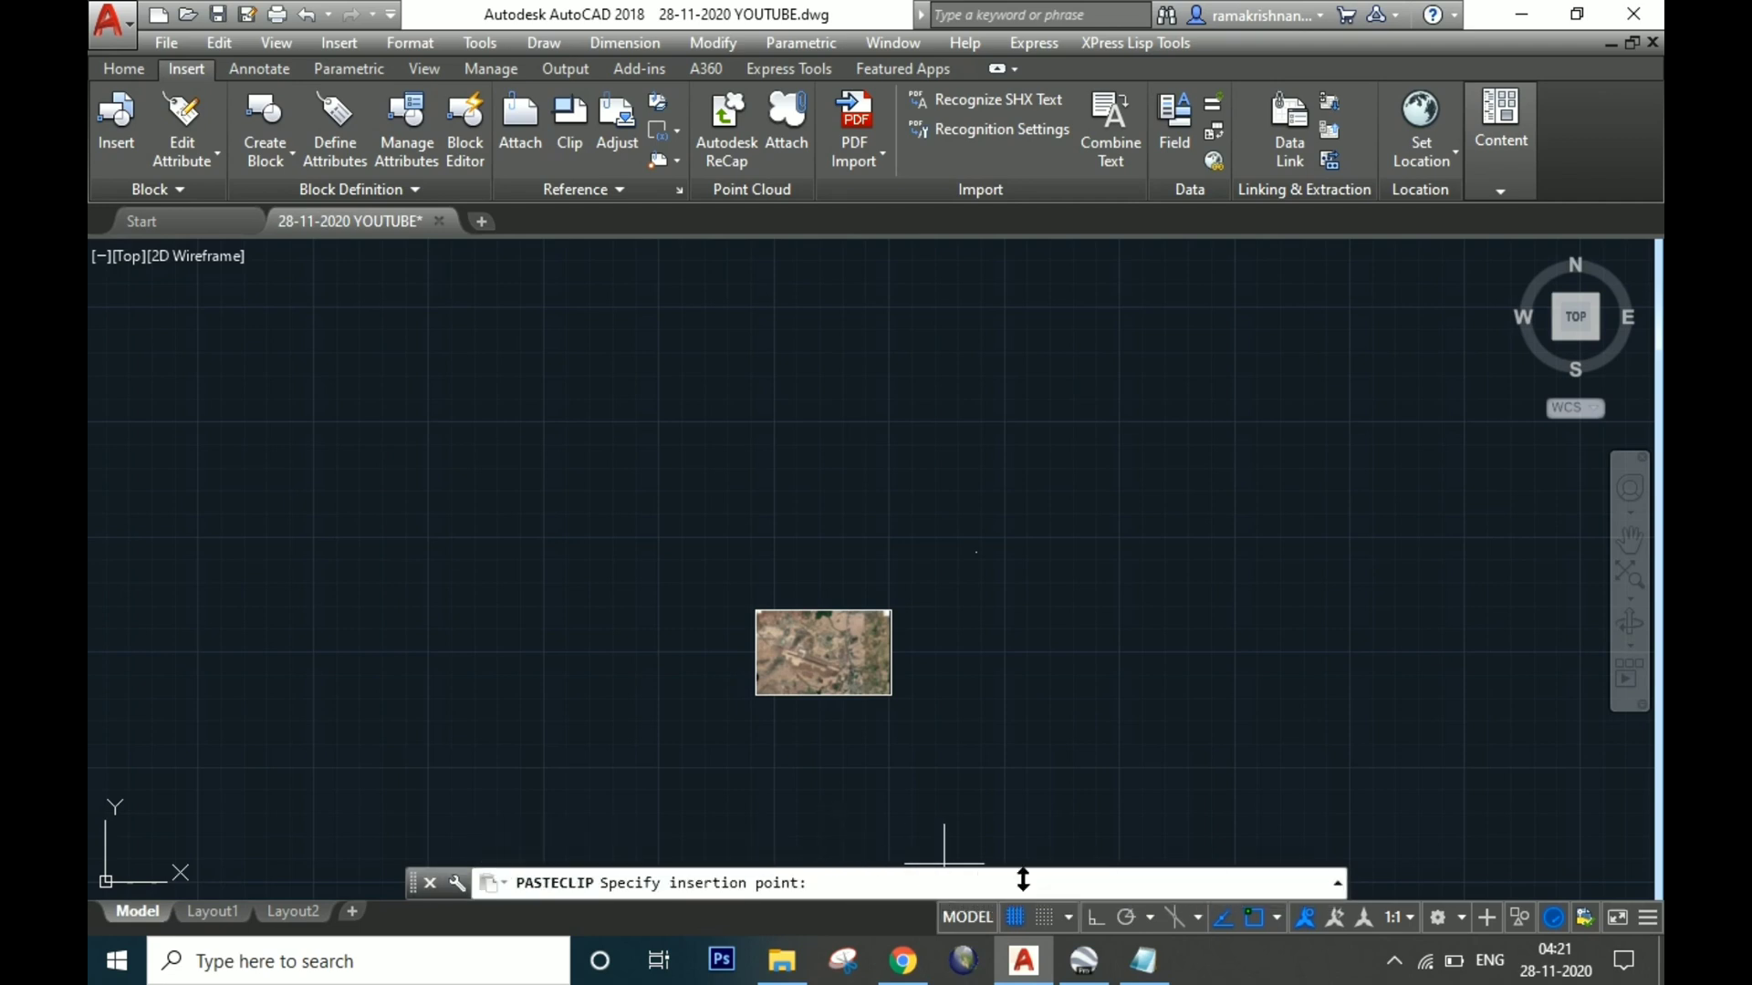
pyautogui.press('Escape')
pyautogui.press('Escape')
pyautogui.press('Escape')
pyautogui.press('Escape')
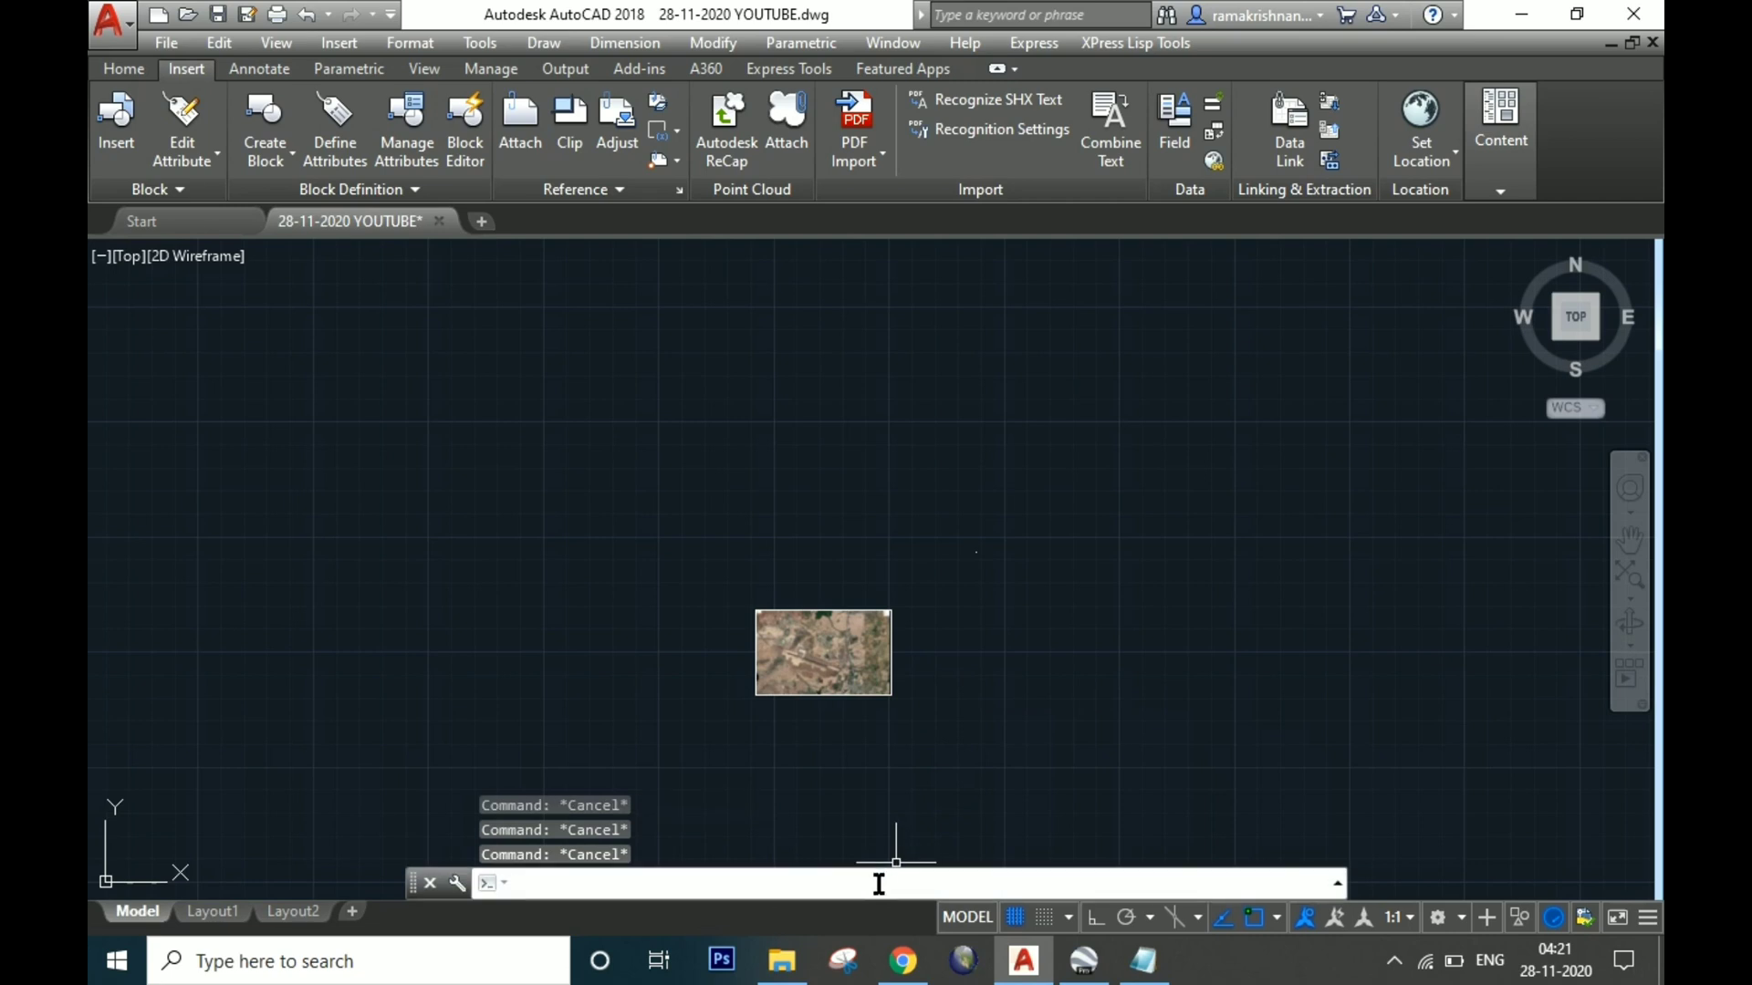
# - Place a point at the copied coordinates 260867.00,1605486.00
pyautogui.write('PO')
pyautogui.press('Return')
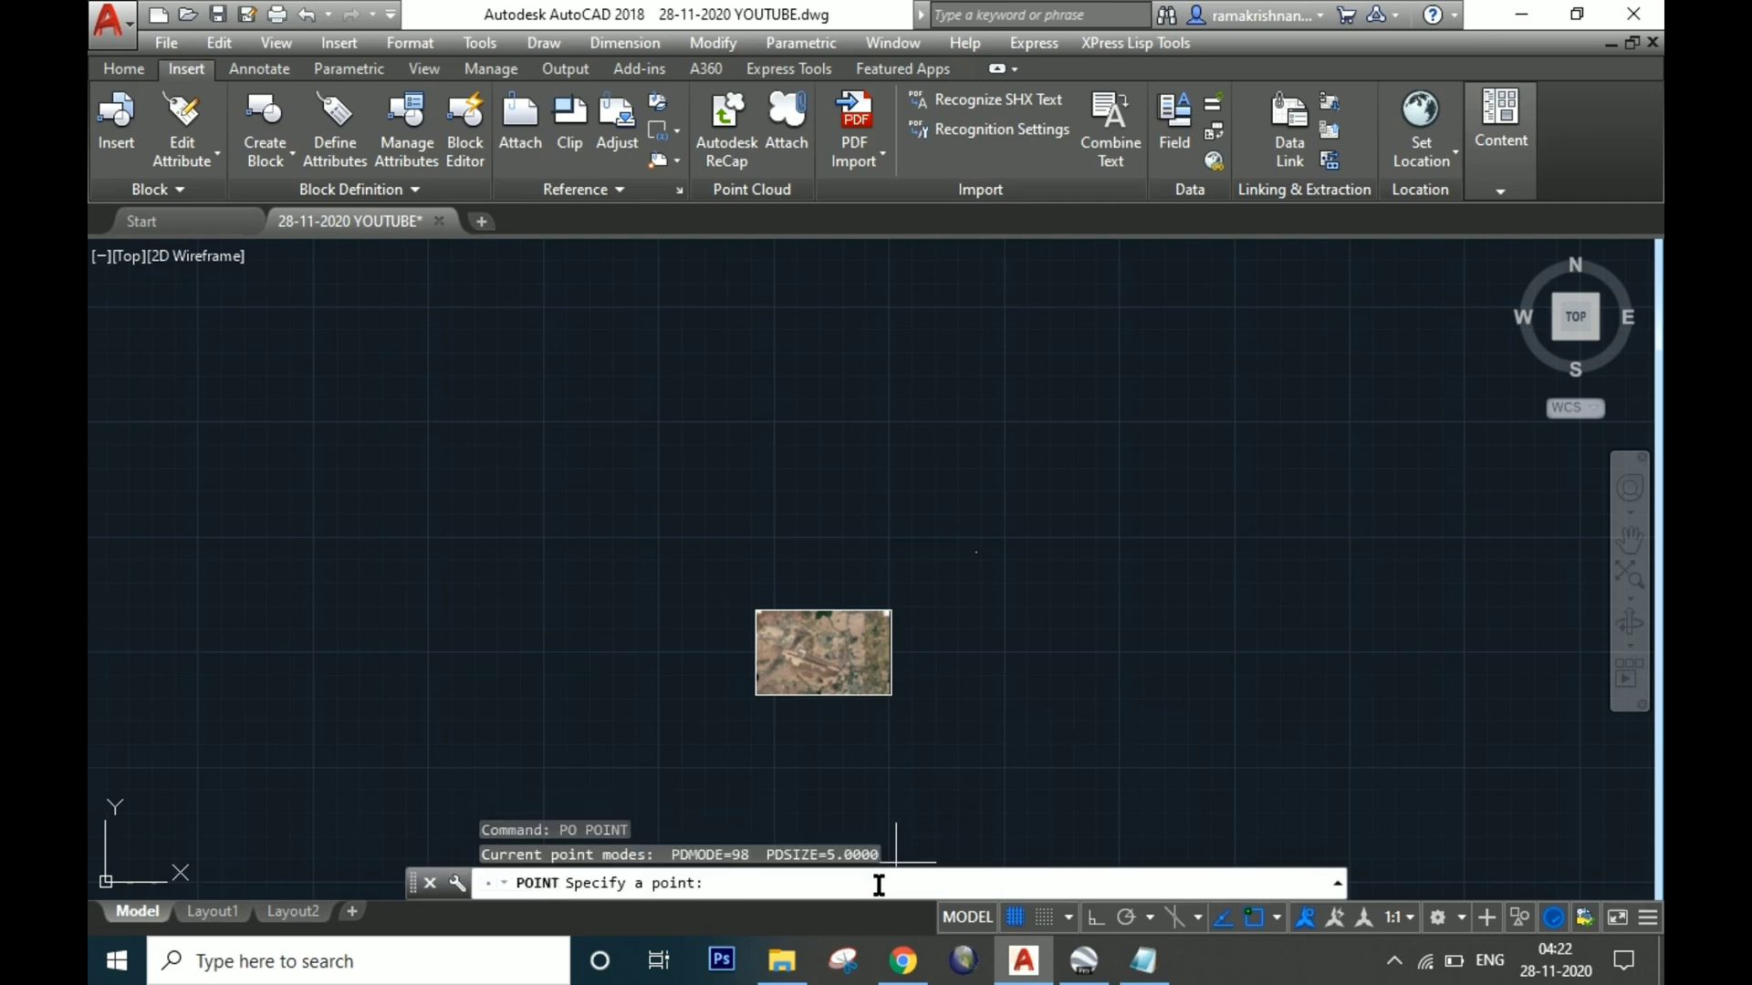
pyautogui.hotkey('ctrl', 'v')
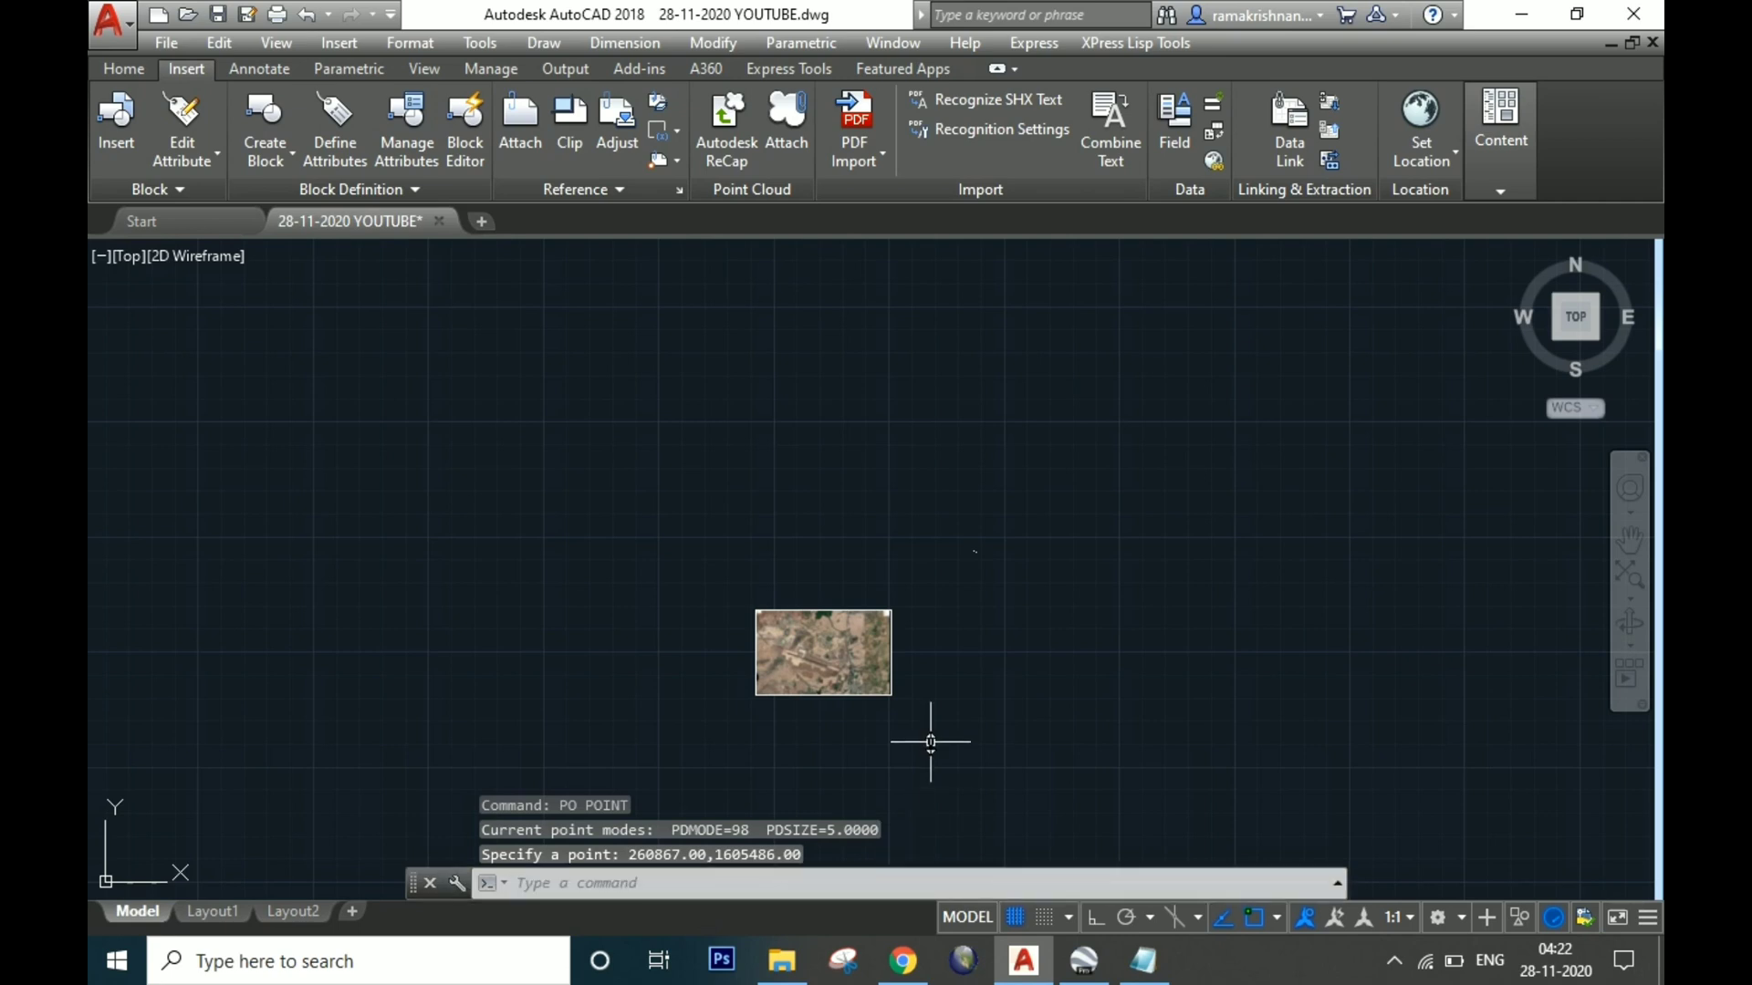
# - Zoom to the drawing's extents and examine where the two placed points lie relative to the airport image
pyautogui.write('z')
pyautogui.press('Return')
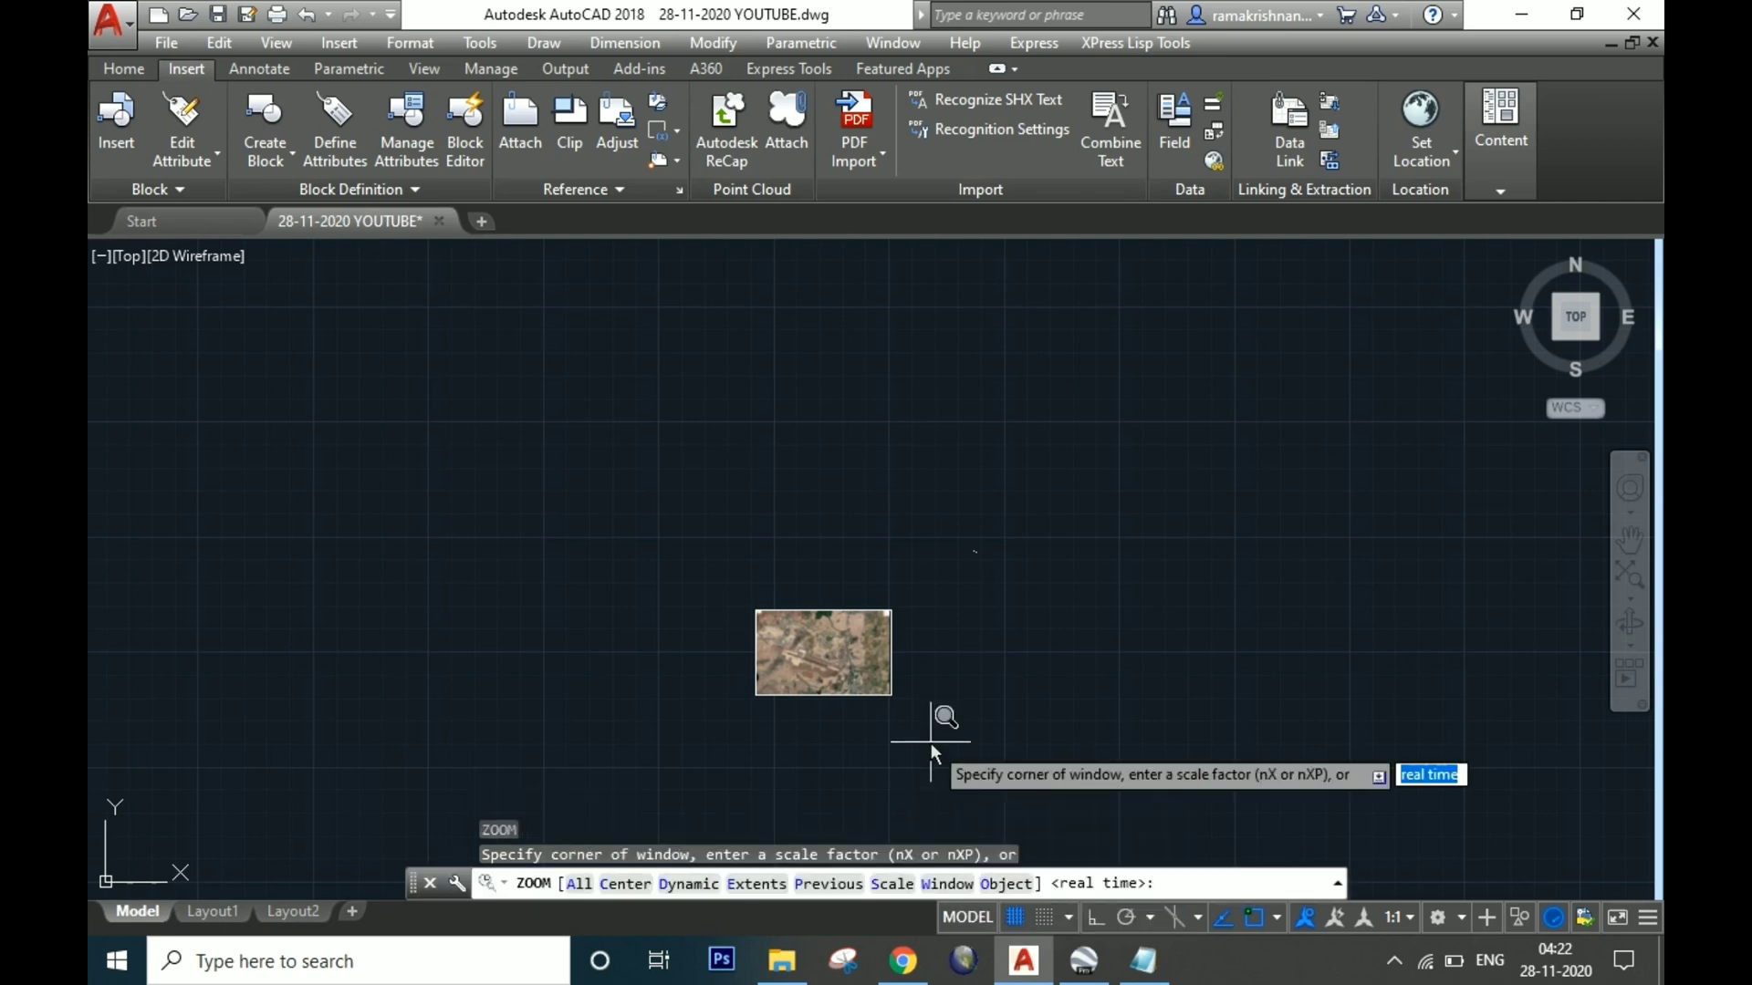
pyautogui.scroll(6, 929, 743)
pyautogui.write('E')
pyautogui.press('Return')
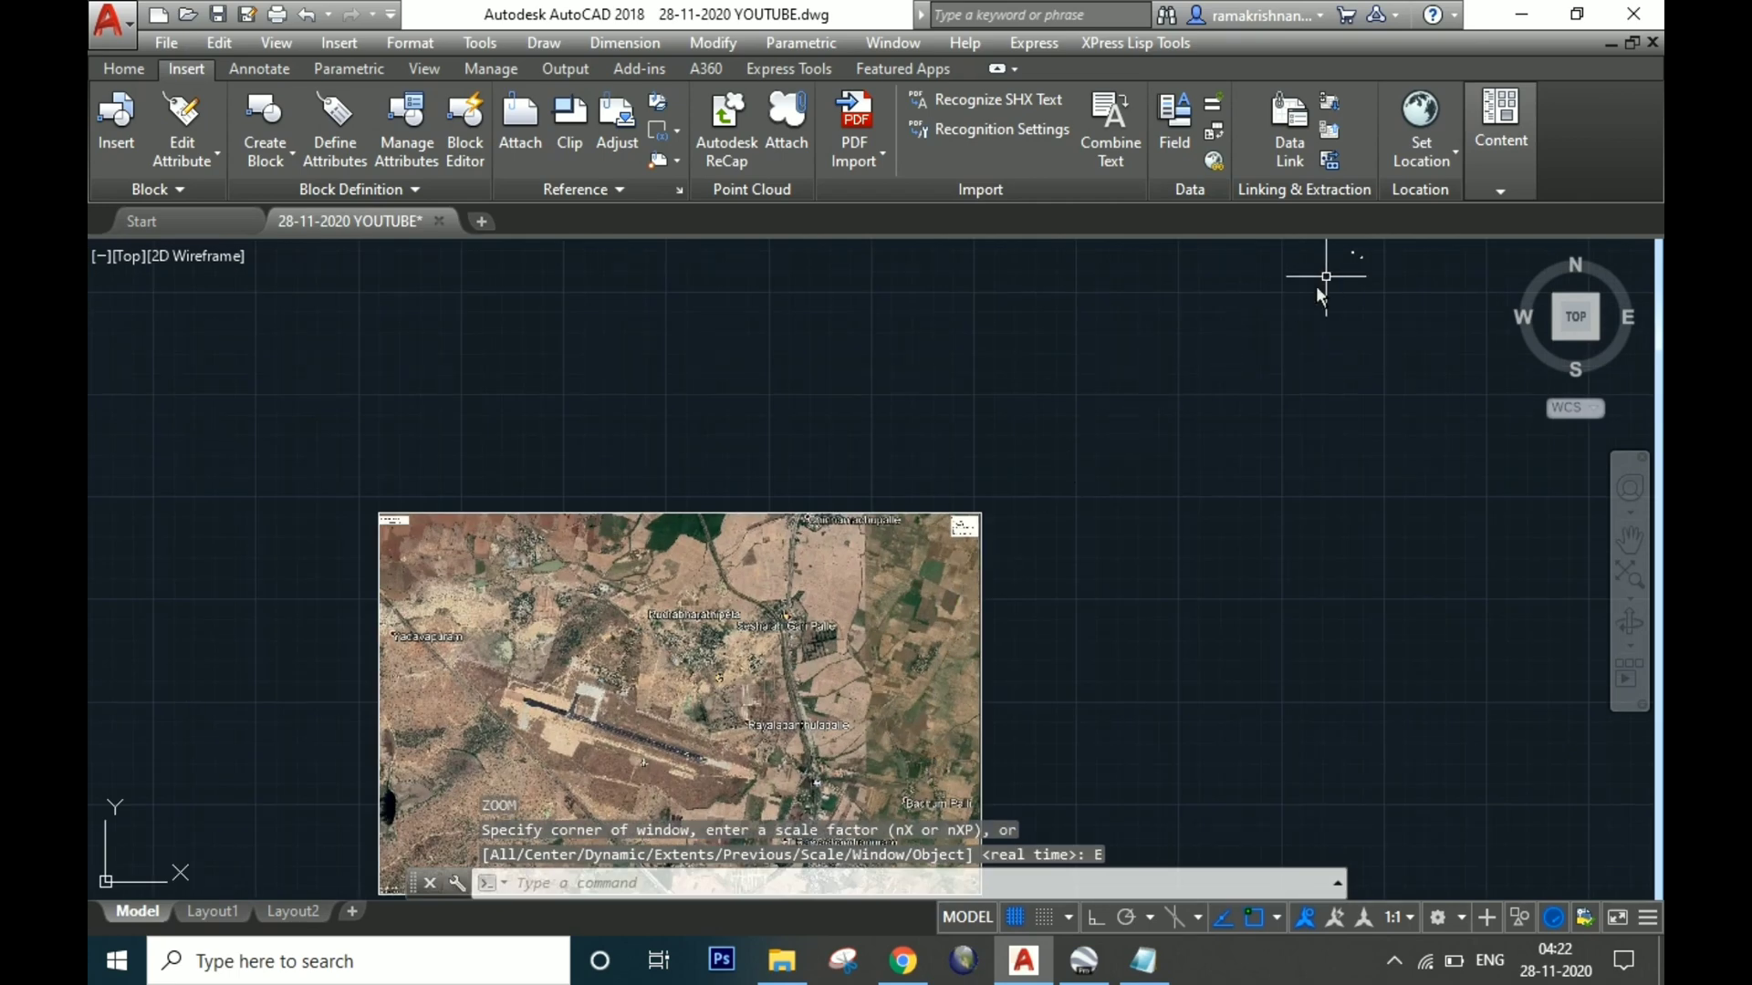
pyautogui.scroll(5, 1316, 286)
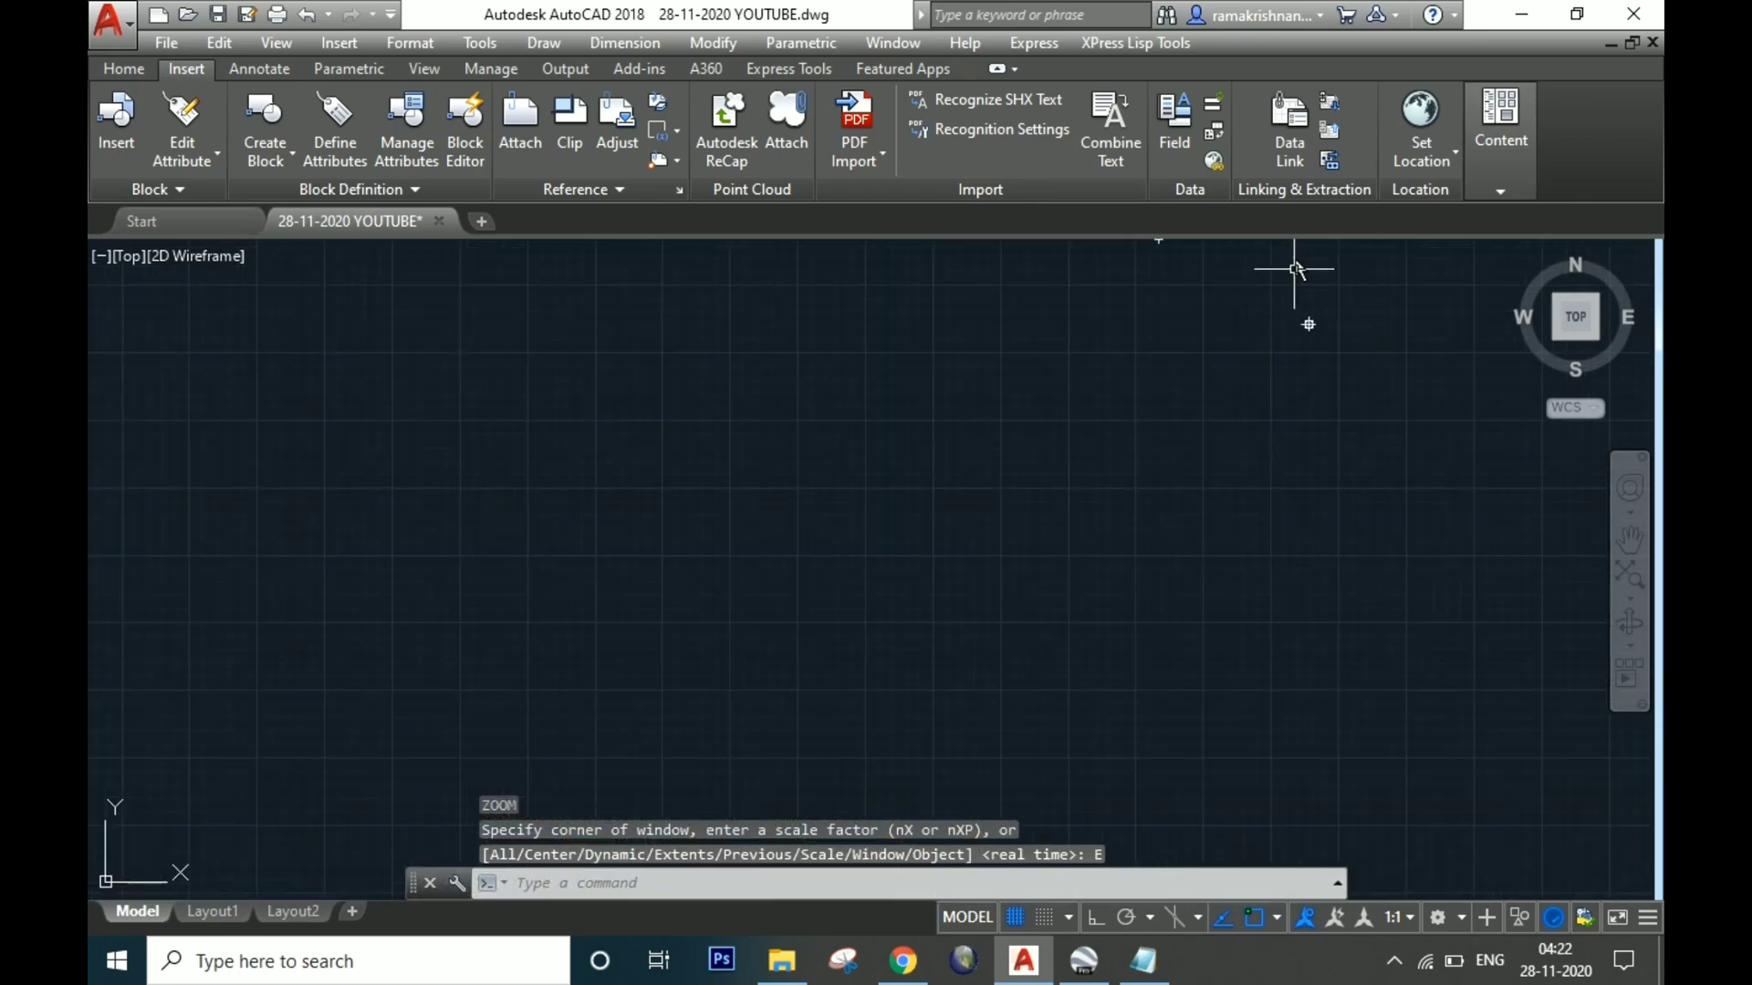
pyautogui.scroll(-5, 1095, 394)
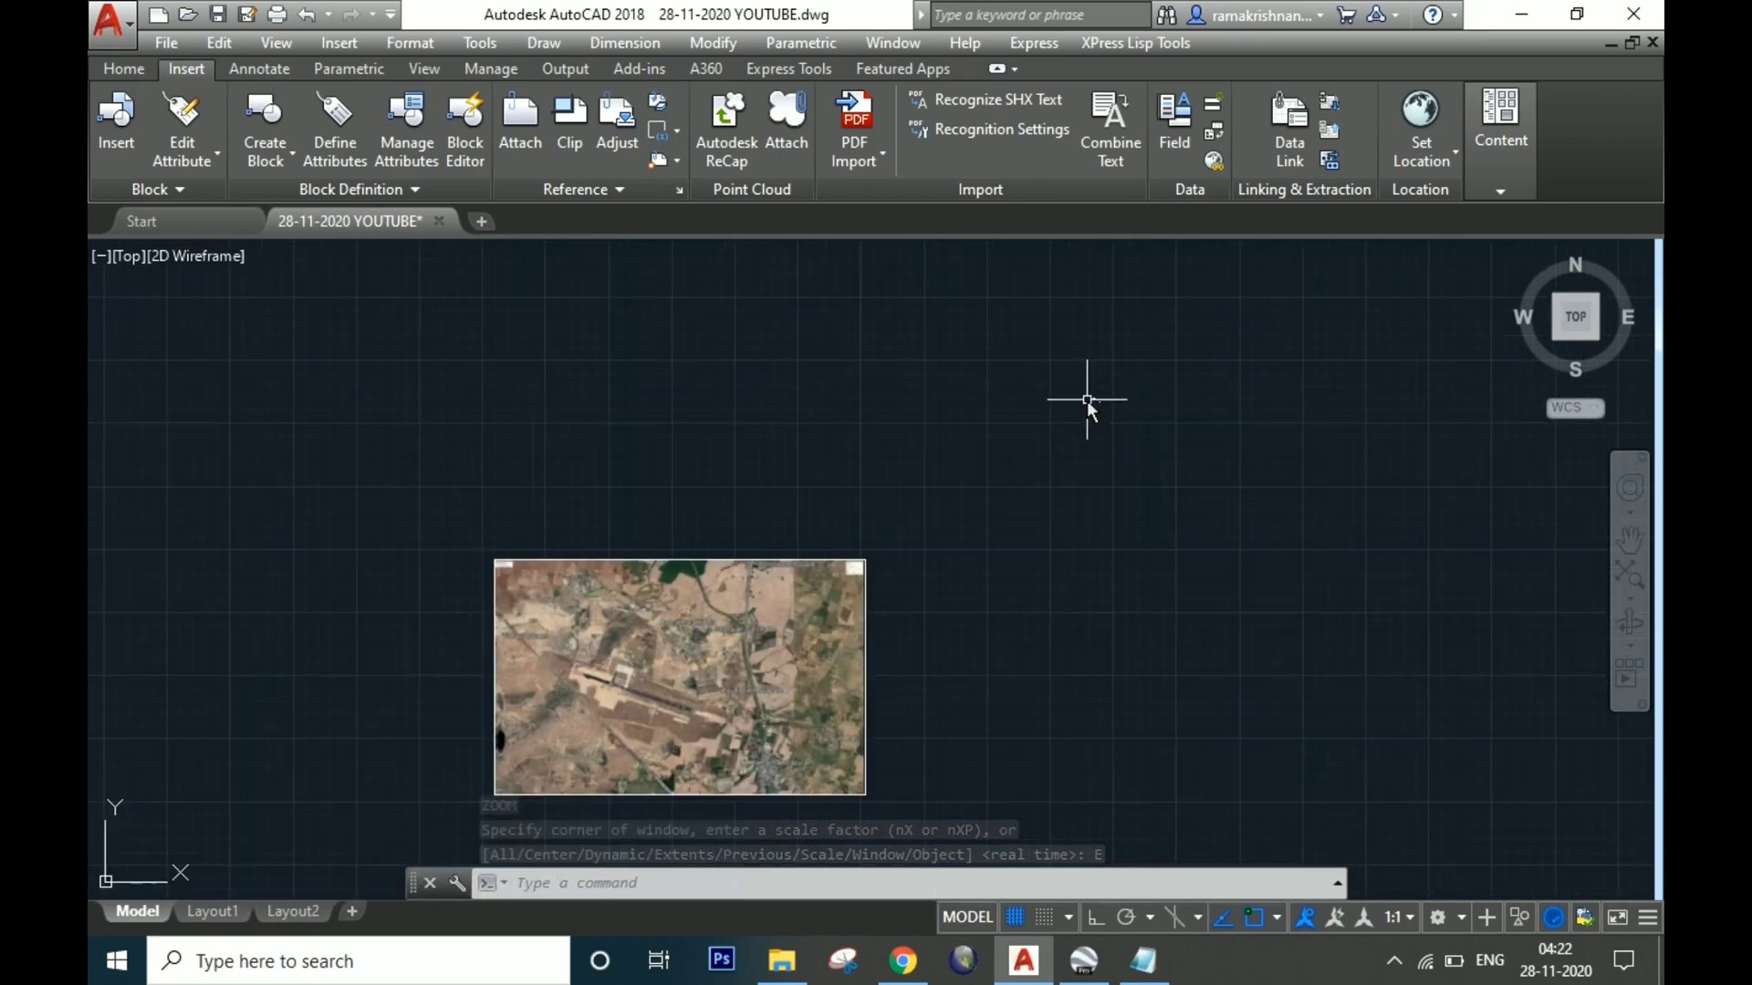
# - Select the airport image and compare its boundary wall corners near the runway end with placemarks 1 and 2 in Google Earth
pyautogui.click(978, 614)
pyautogui.click(708, 730)
pyautogui.scroll(4, 708, 730)
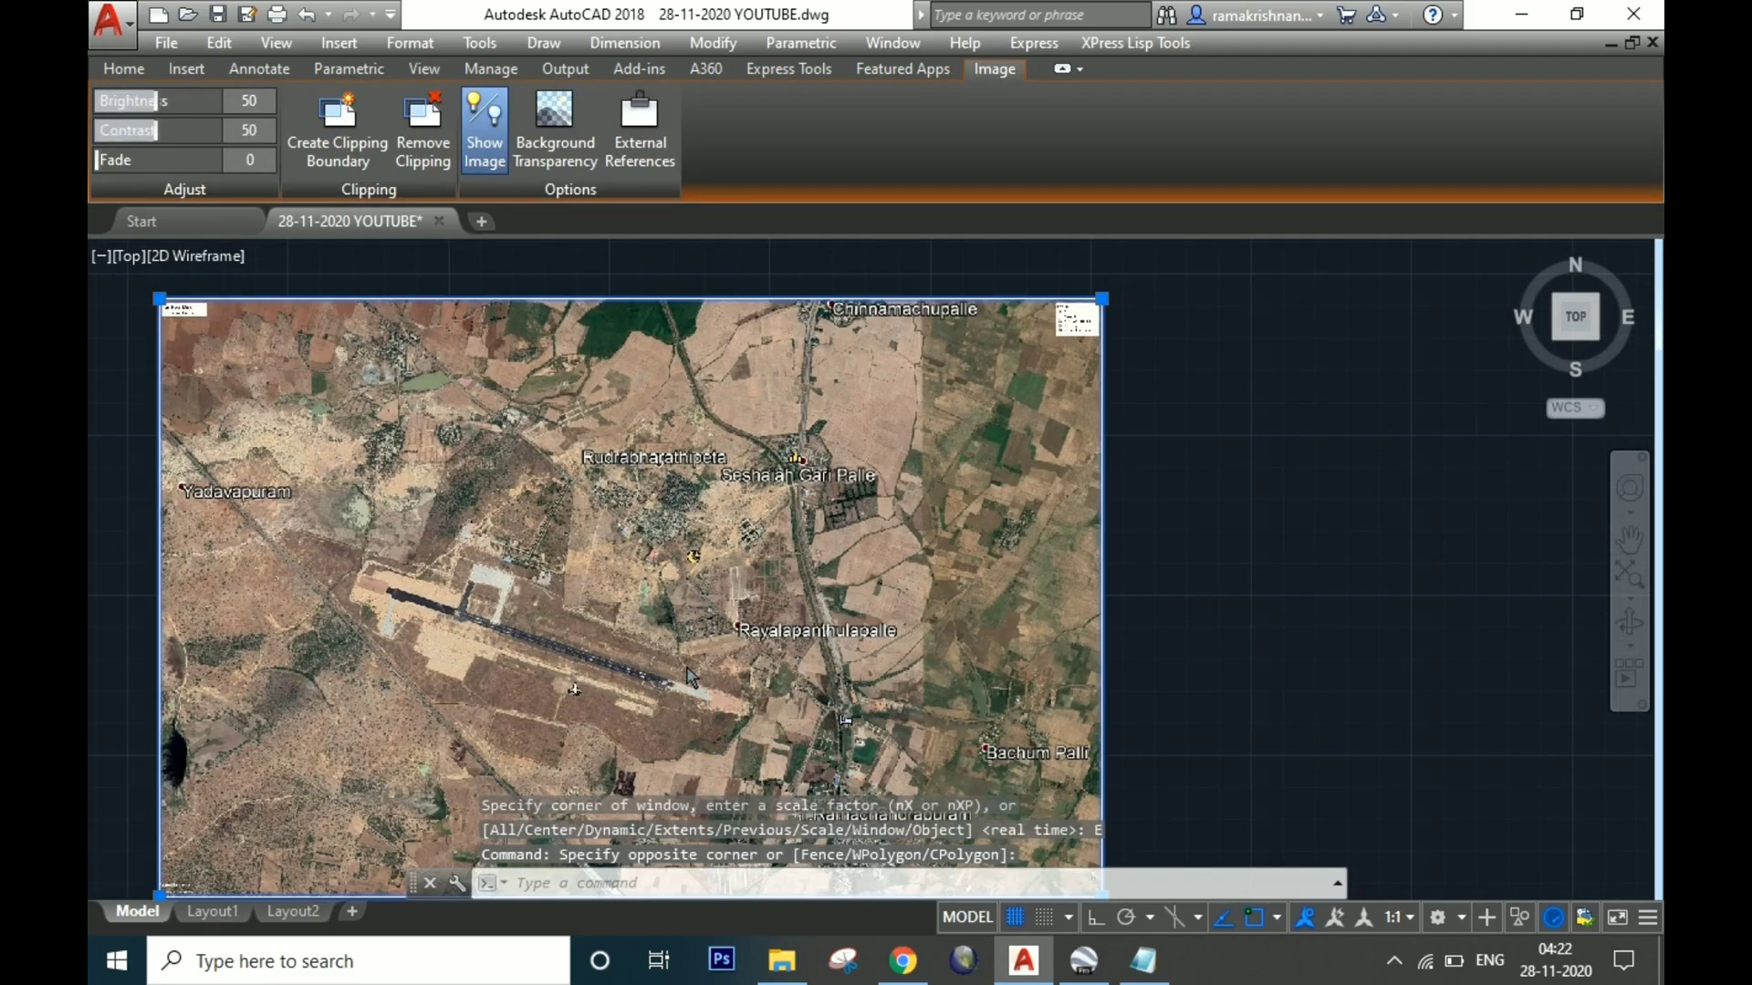
pyautogui.scroll(6, 690, 677)
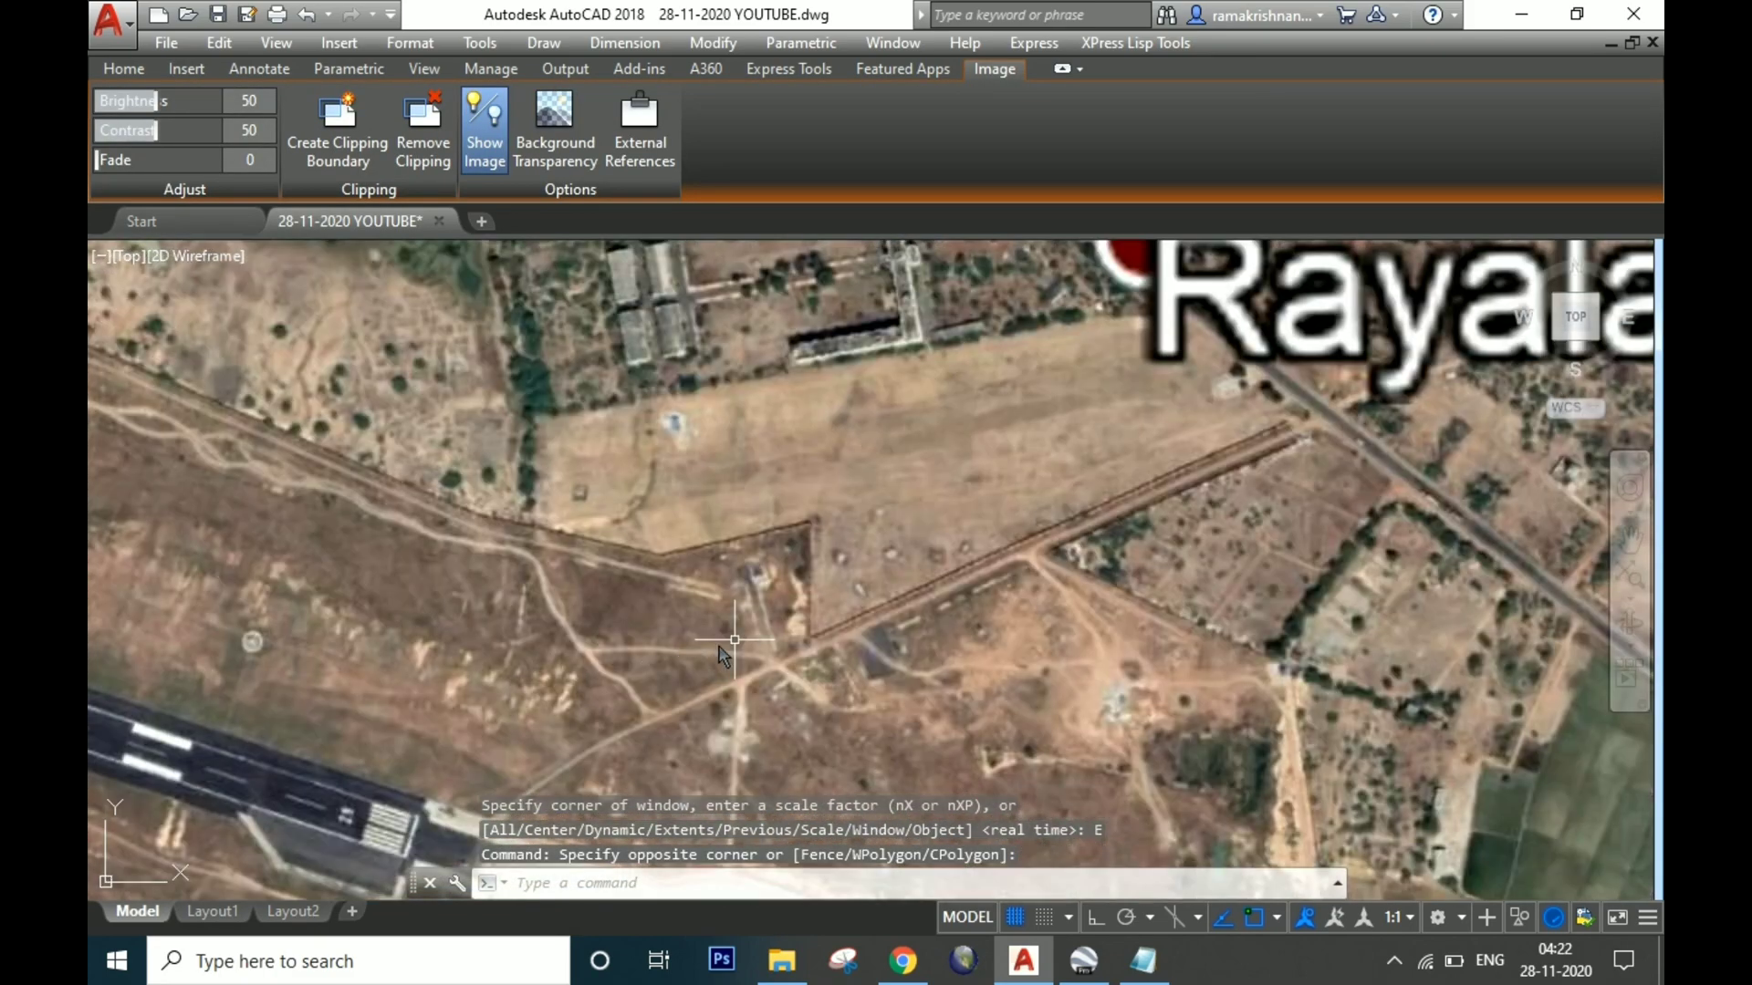
pyautogui.scroll(3, 735, 640)
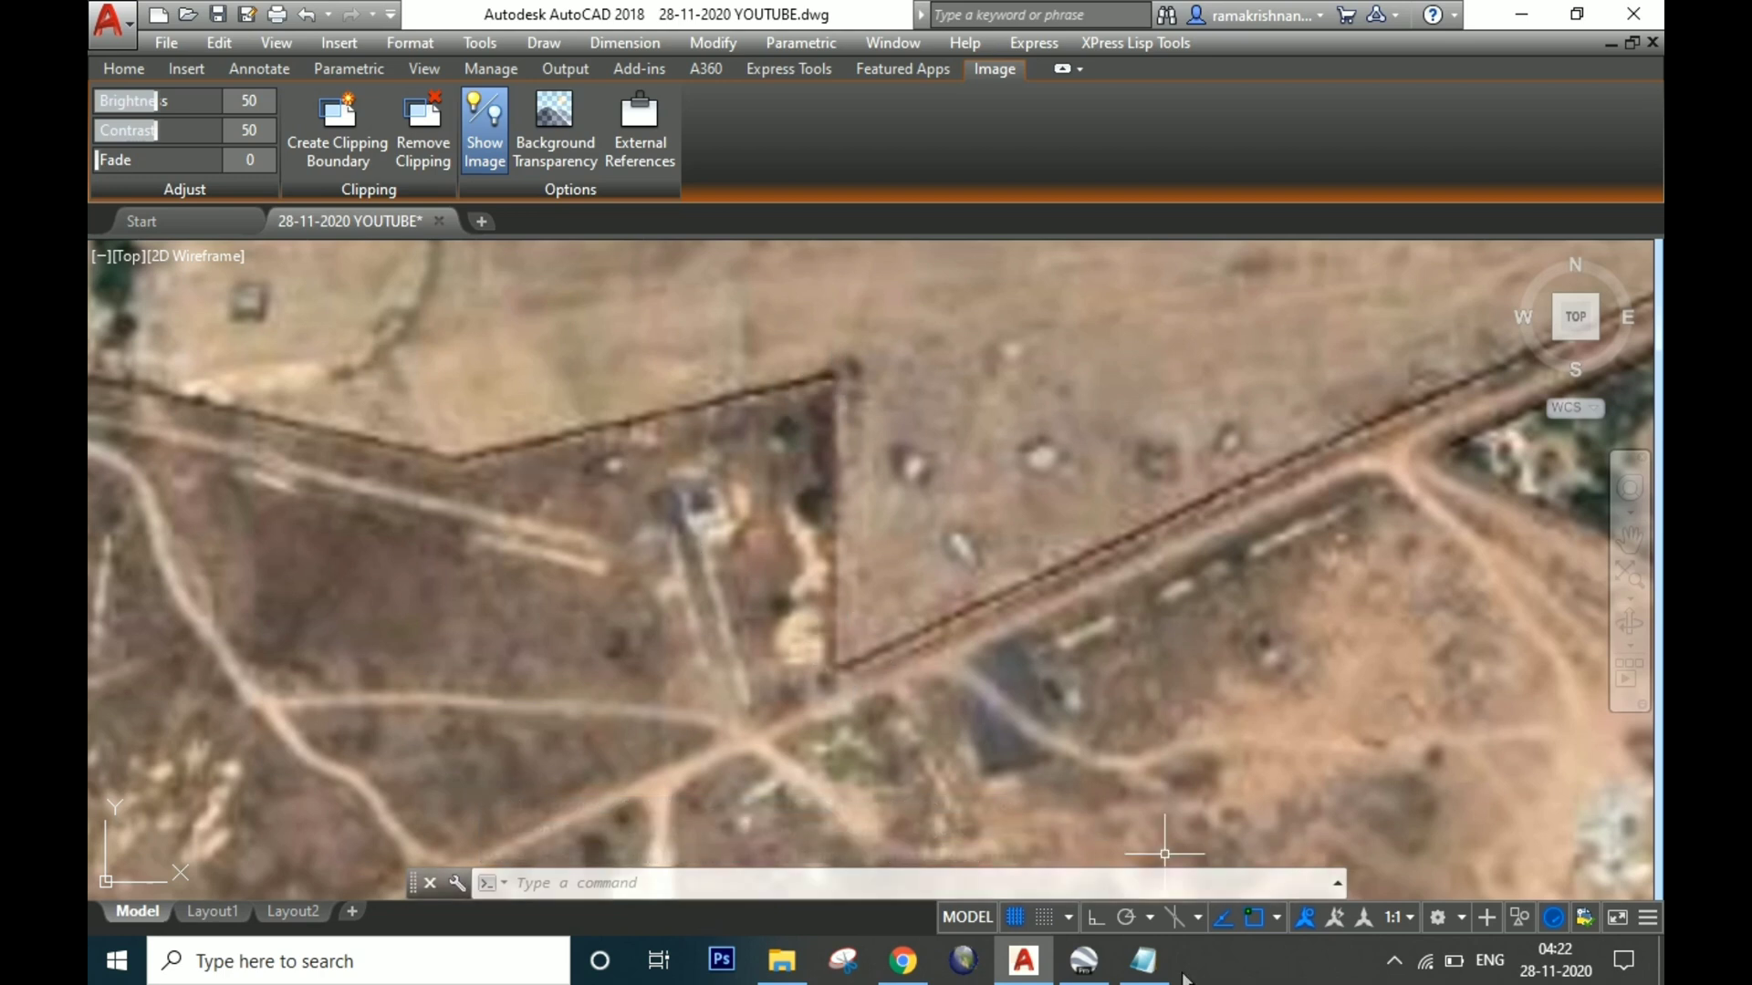
pyautogui.click(1084, 961)
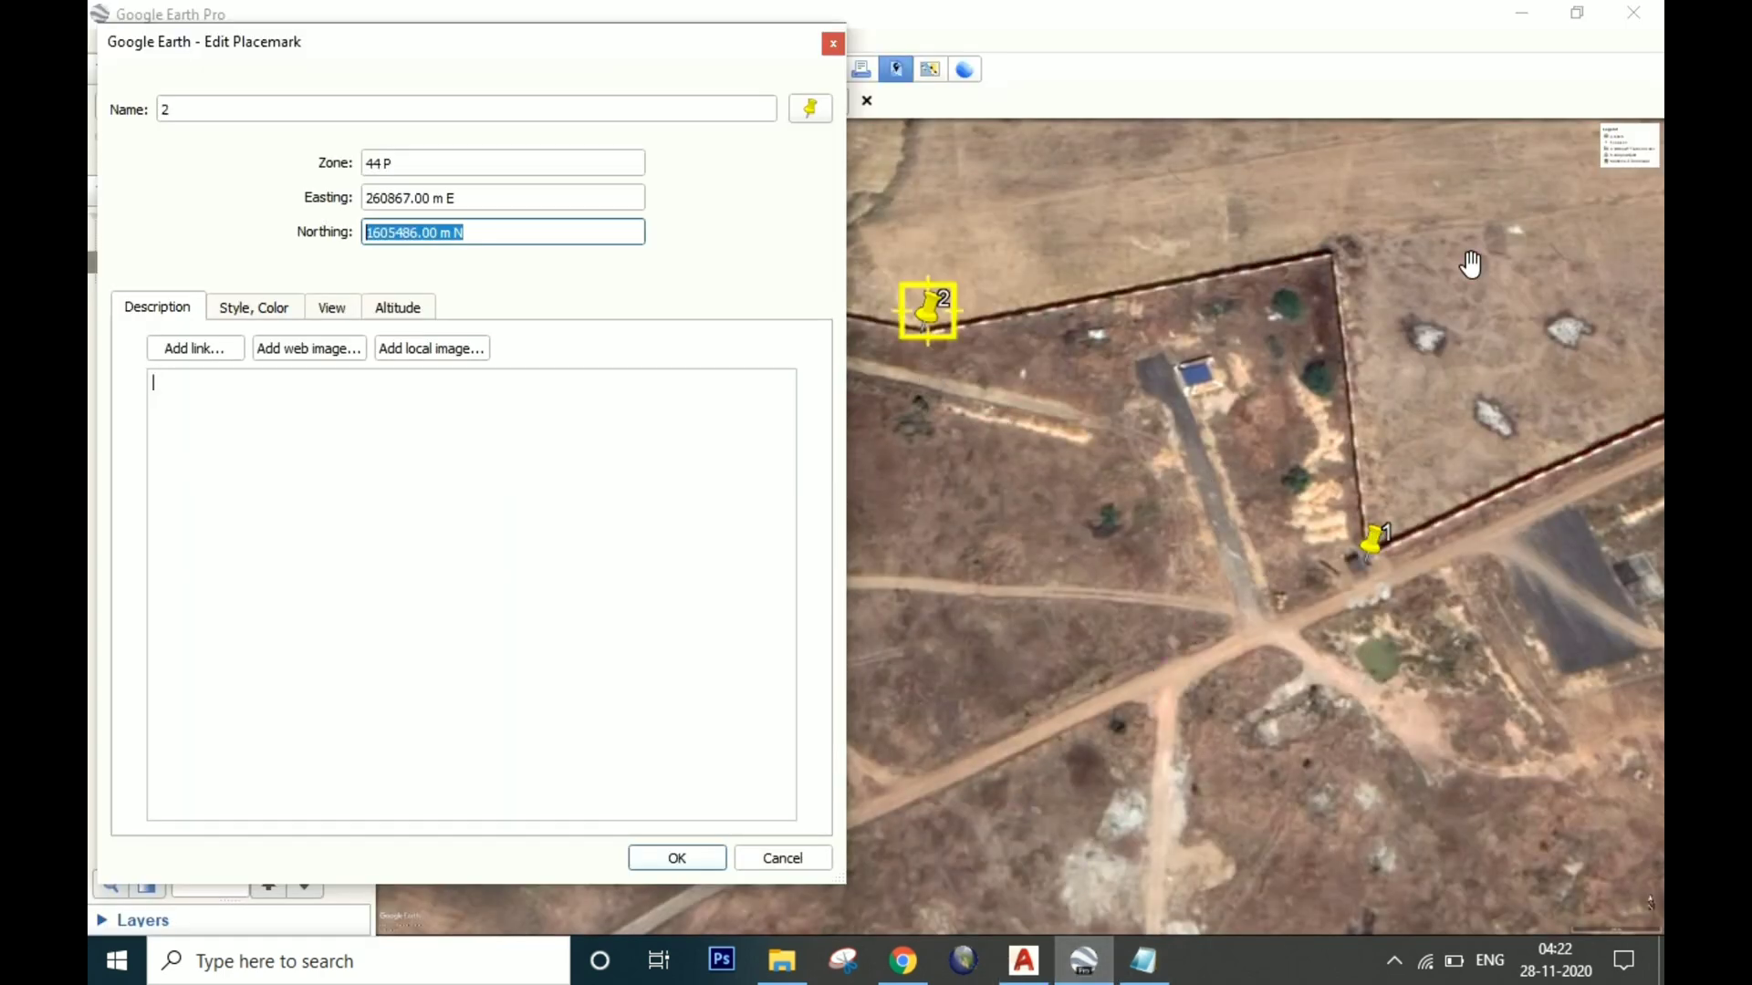
pyautogui.click(1519, 14)
pyautogui.scroll(-8, 1010, 607)
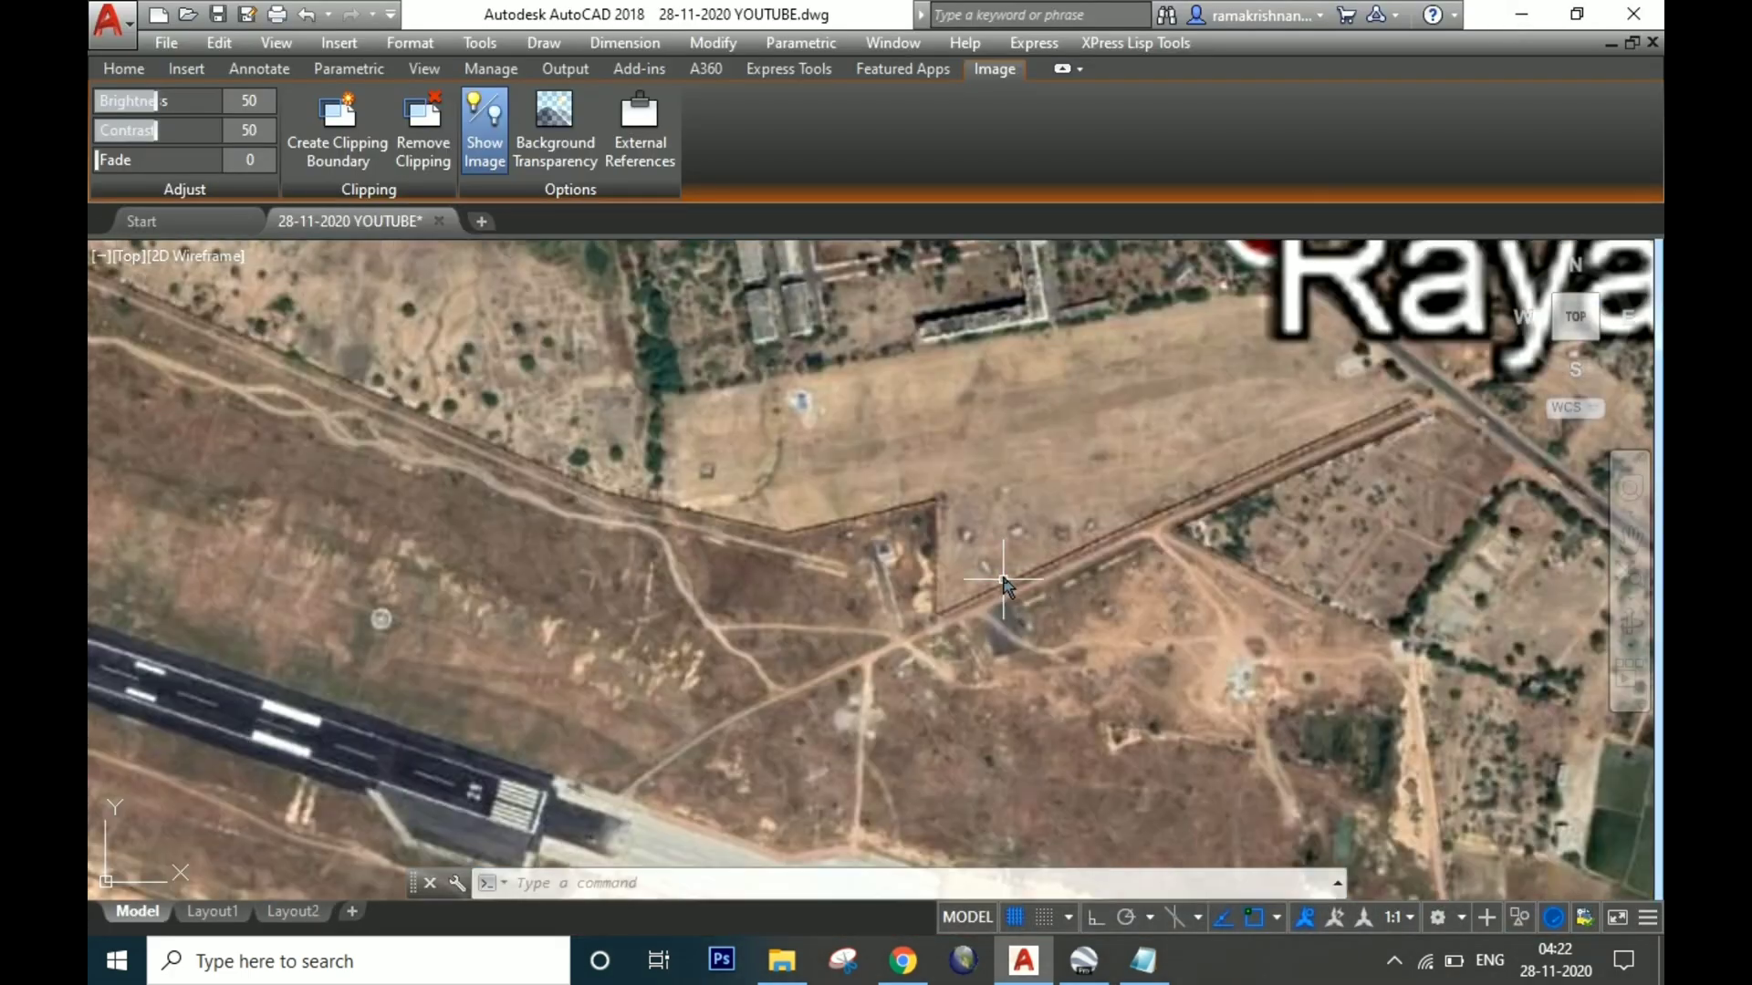
pyautogui.scroll(-10, 903, 500)
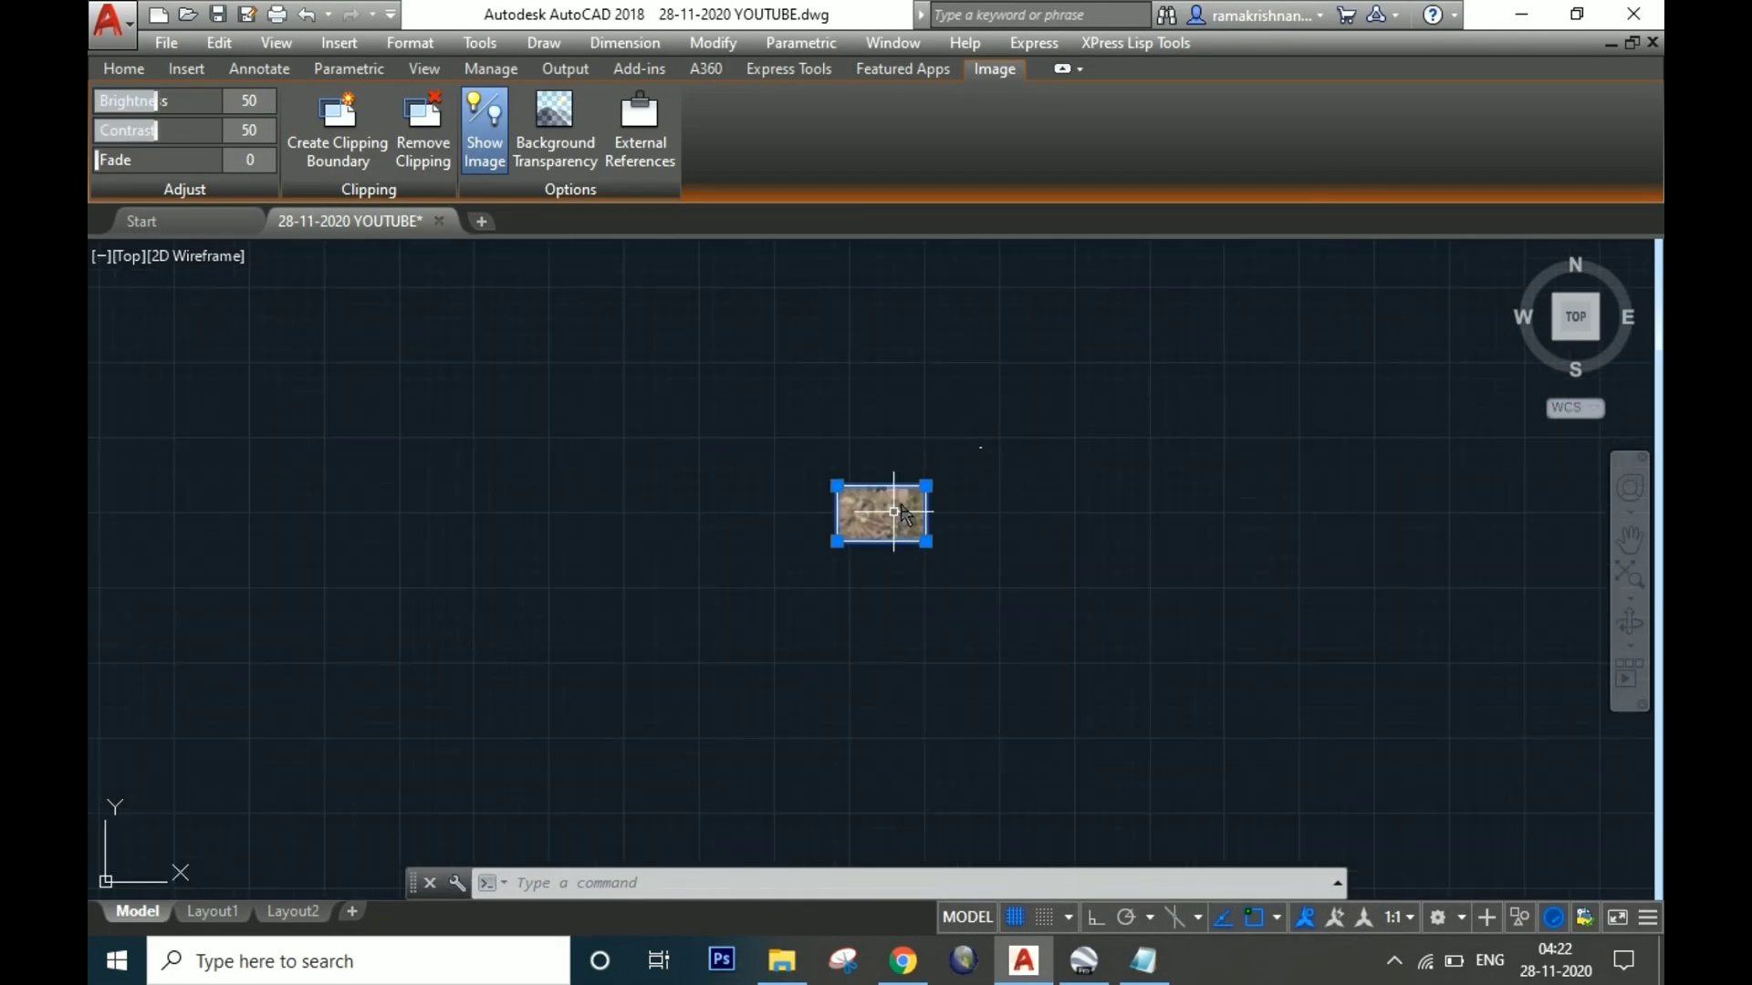
# - Start aligning the selected image, matching the boundary wall corner at placemark 1 to the point at 260978.00,1605421.00
pyautogui.write('al')
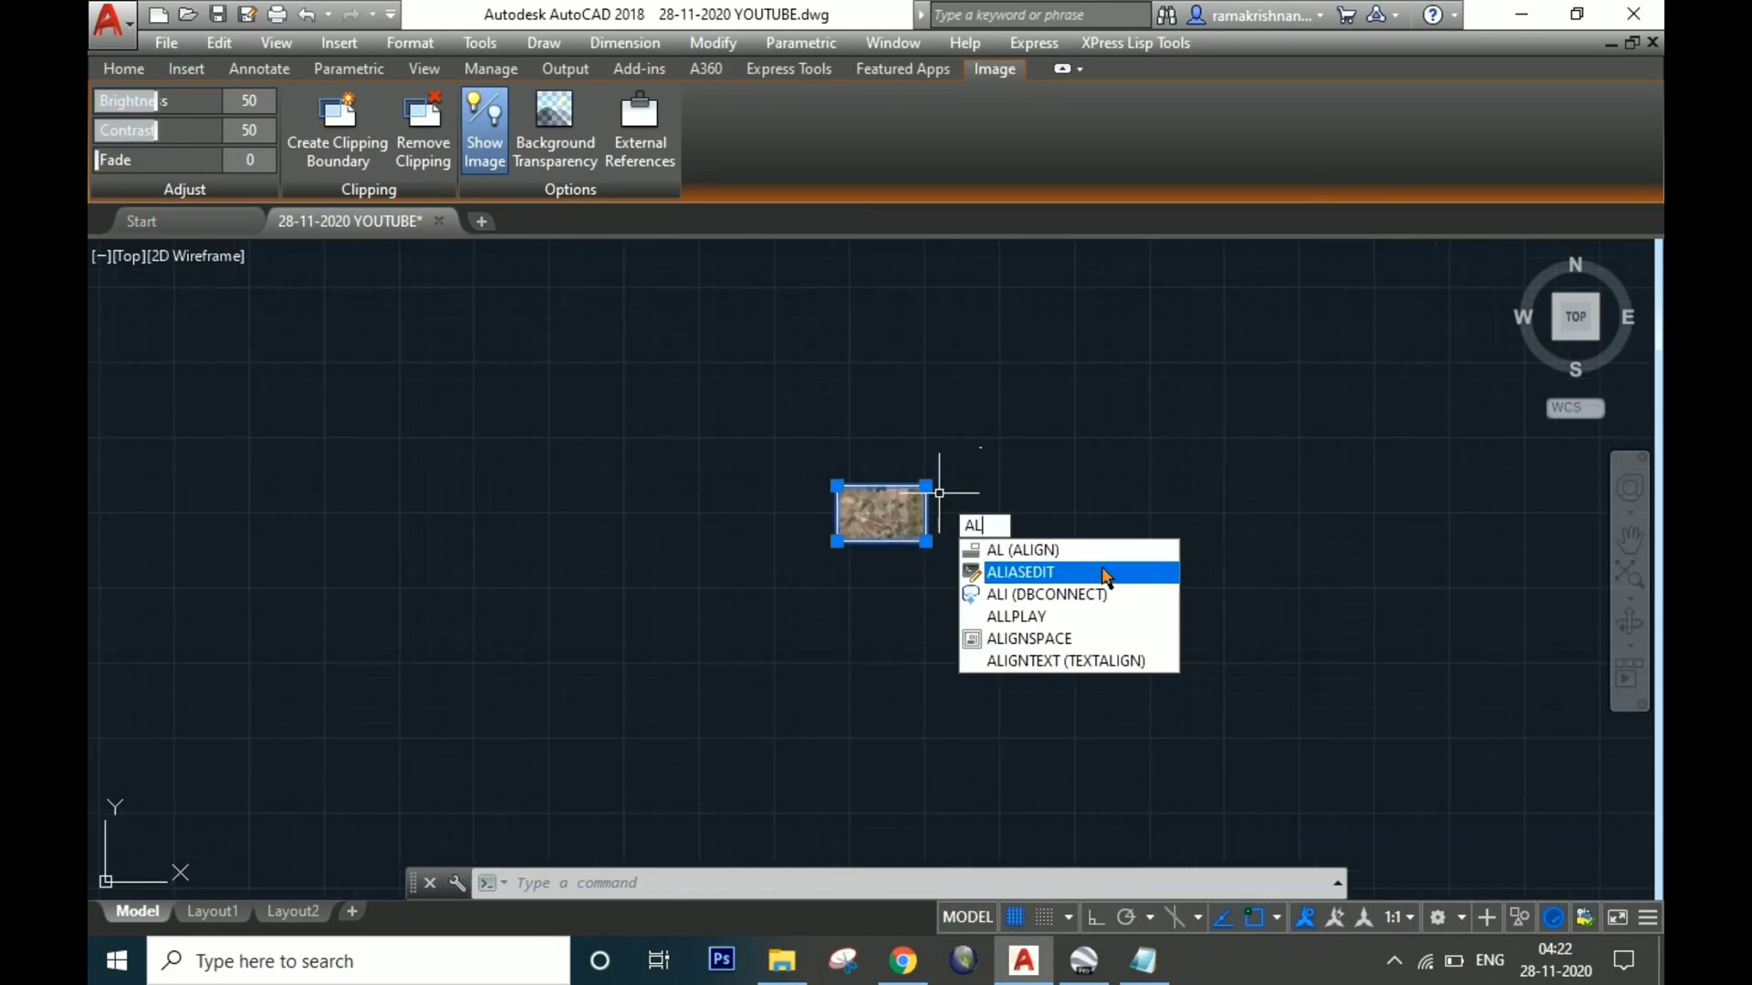
pyautogui.click(1100, 573)
pyautogui.scroll(10, 931, 520)
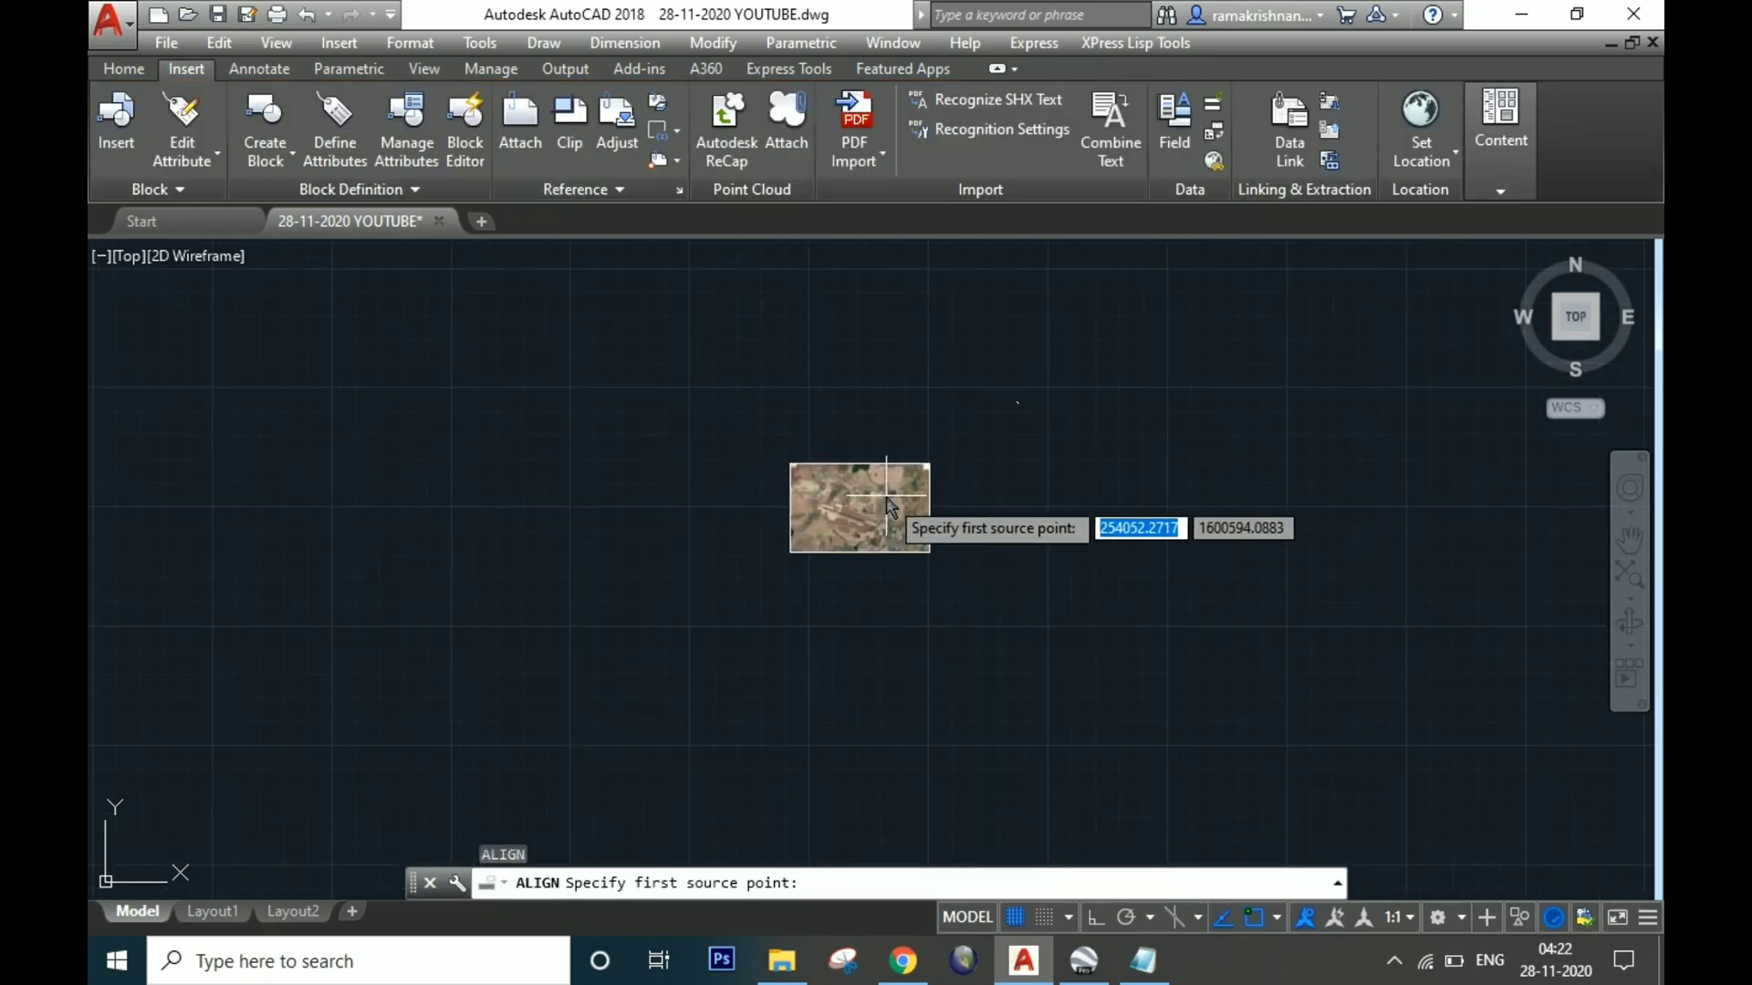
pyautogui.scroll(2, 798, 623)
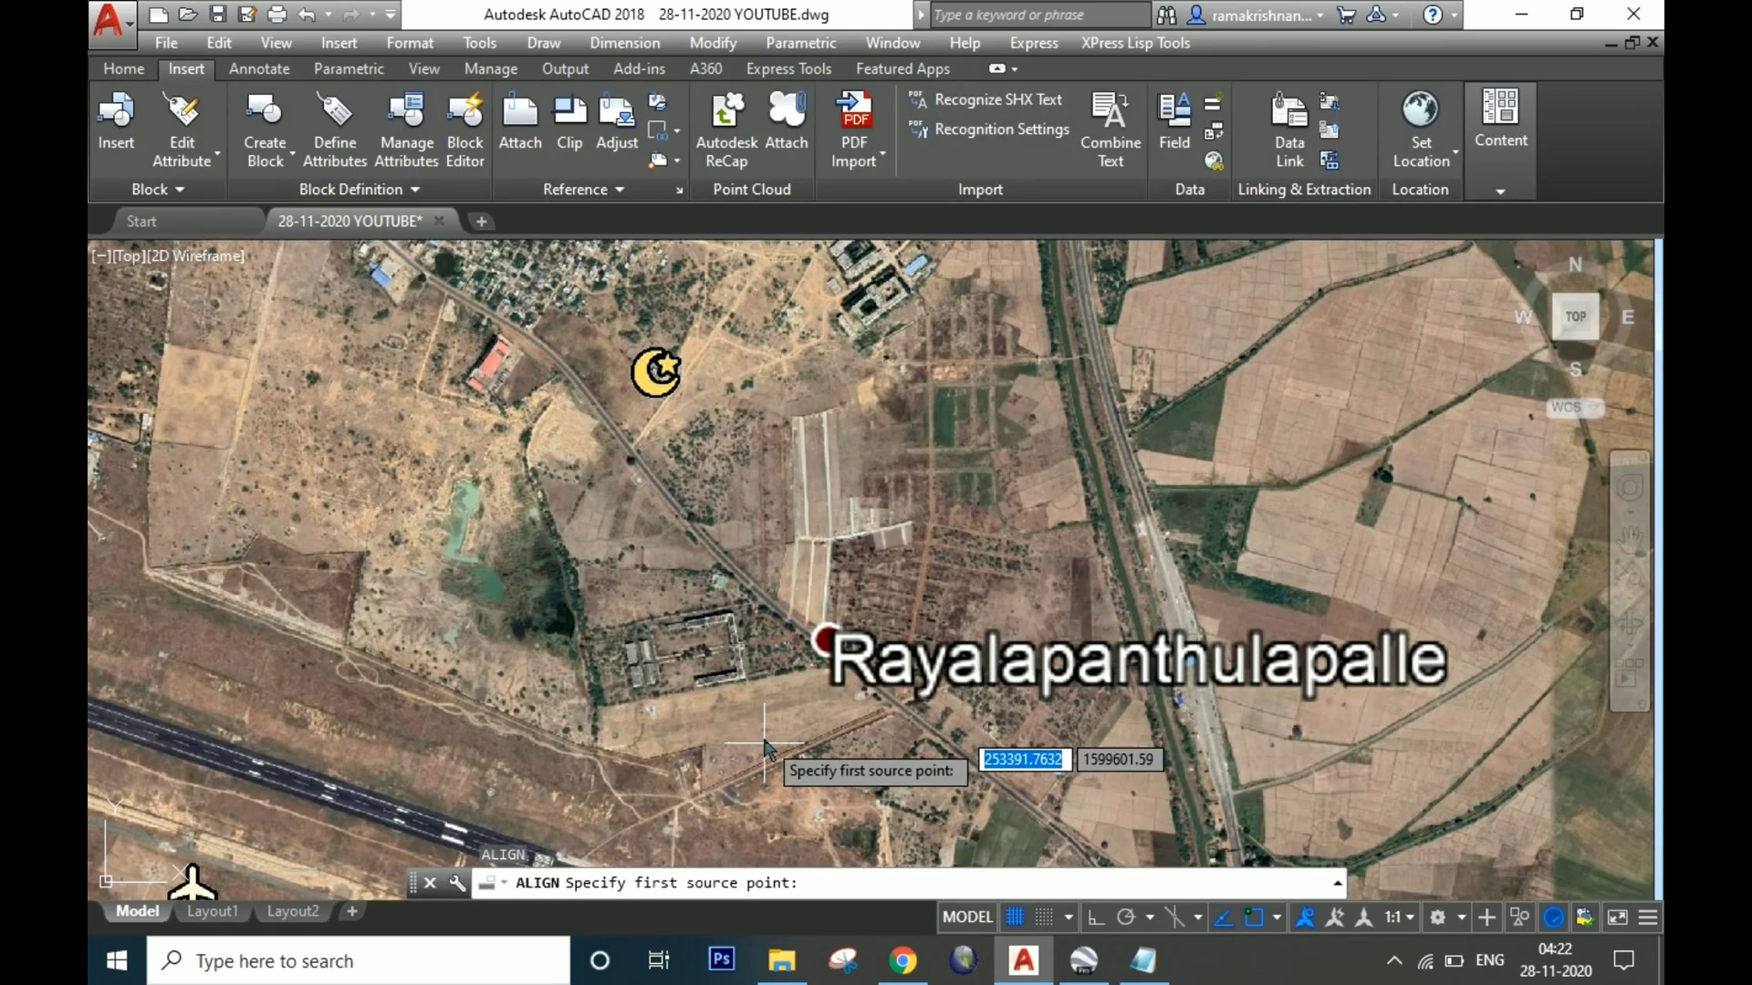
pyautogui.scroll(5, 680, 819)
pyautogui.scroll(3, 679, 819)
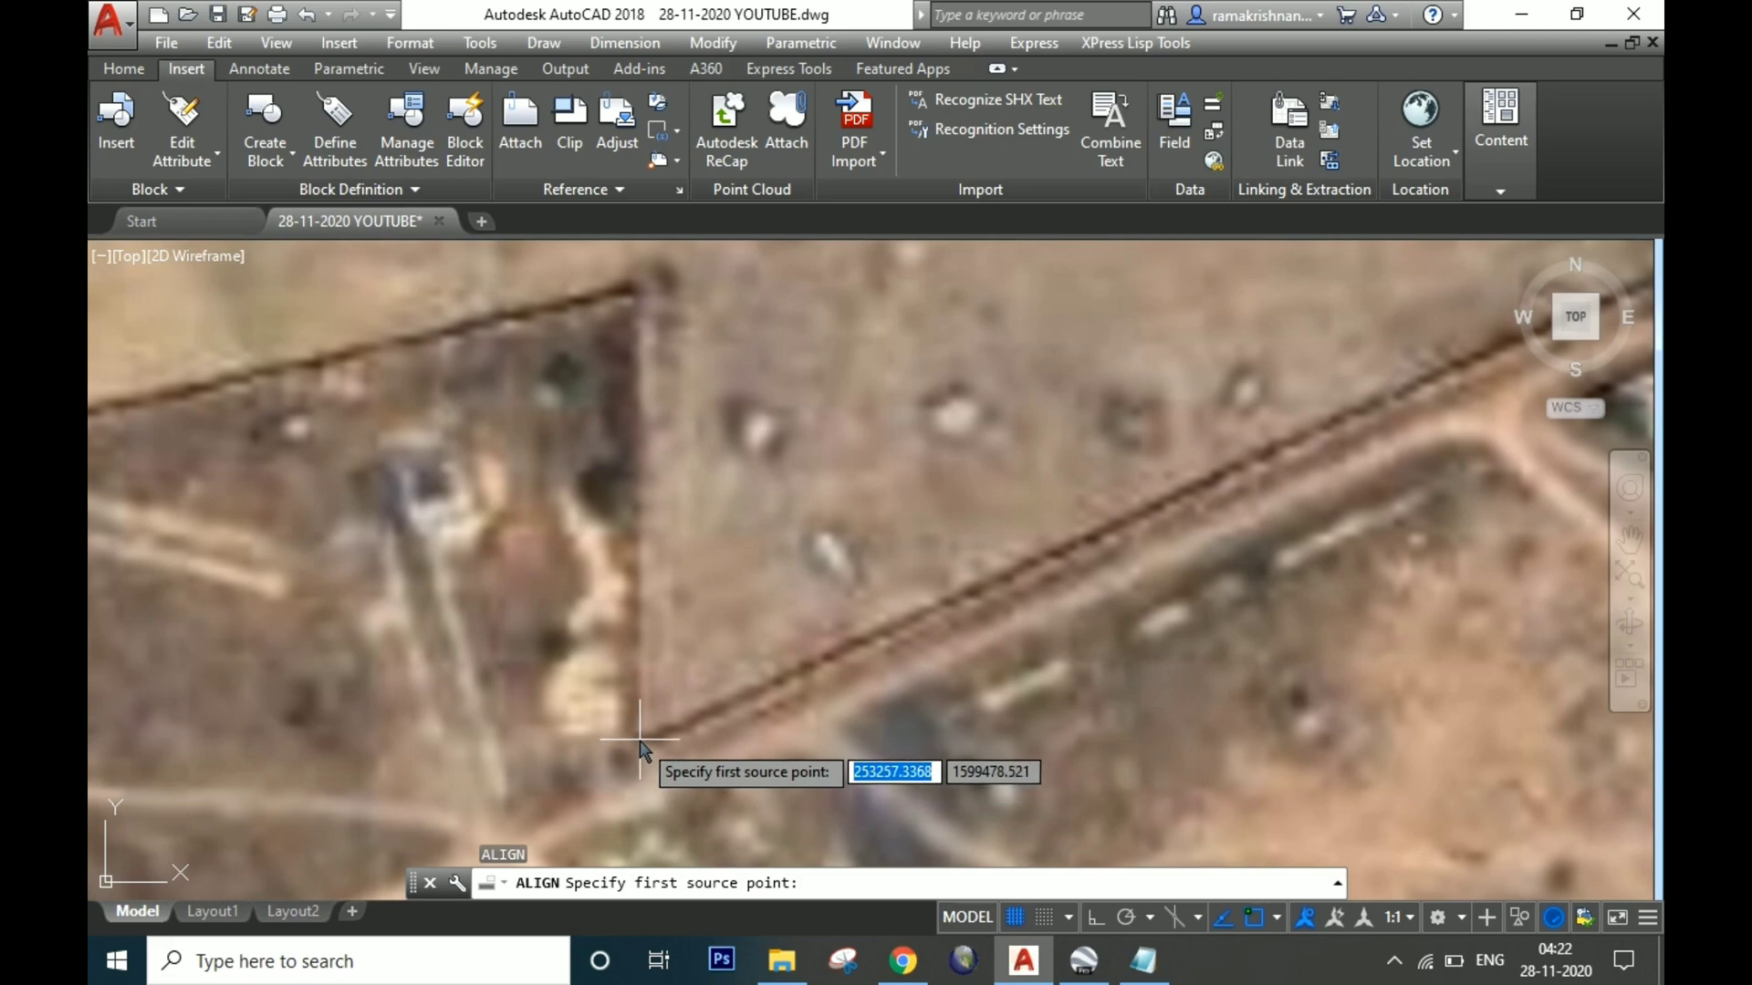
pyautogui.click(638, 745)
pyautogui.scroll(-2, 589, 794)
pyautogui.scroll(-6, 584, 815)
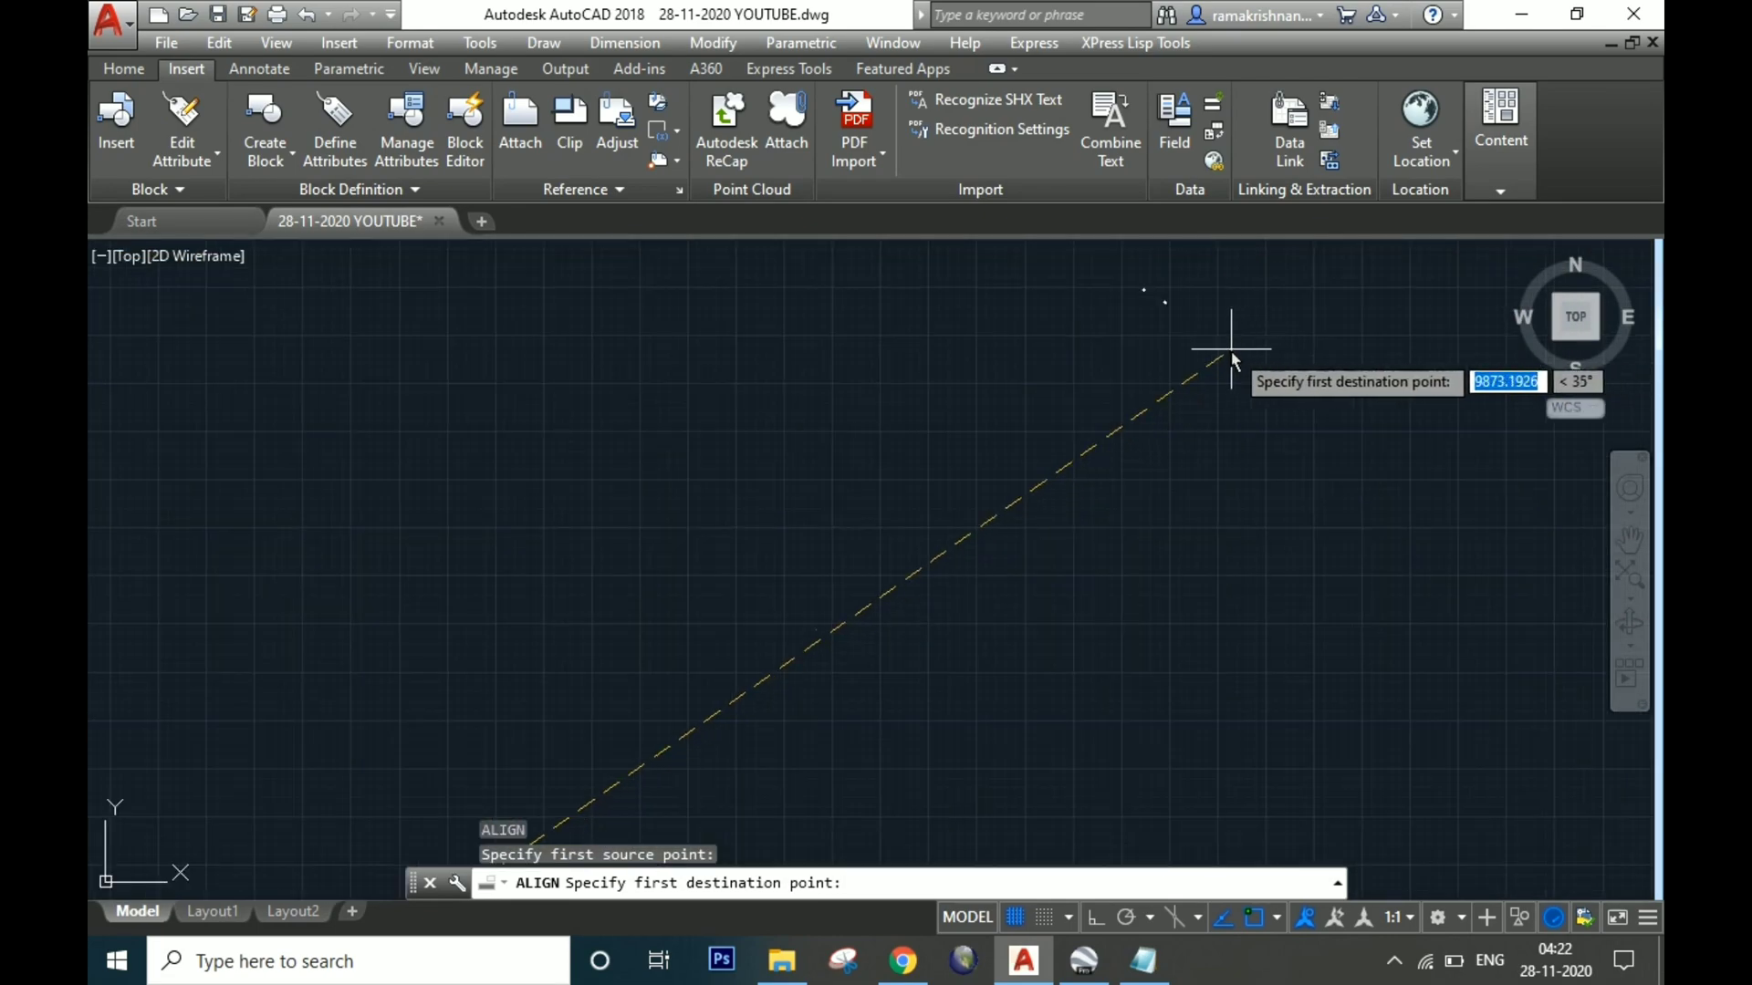
pyautogui.click(1158, 301)
# - Match the wall bend at placemark 2 to the point at 260867.00,1605486.00 and complete the alignment without scaling the image
pyautogui.scroll(7, 893, 545)
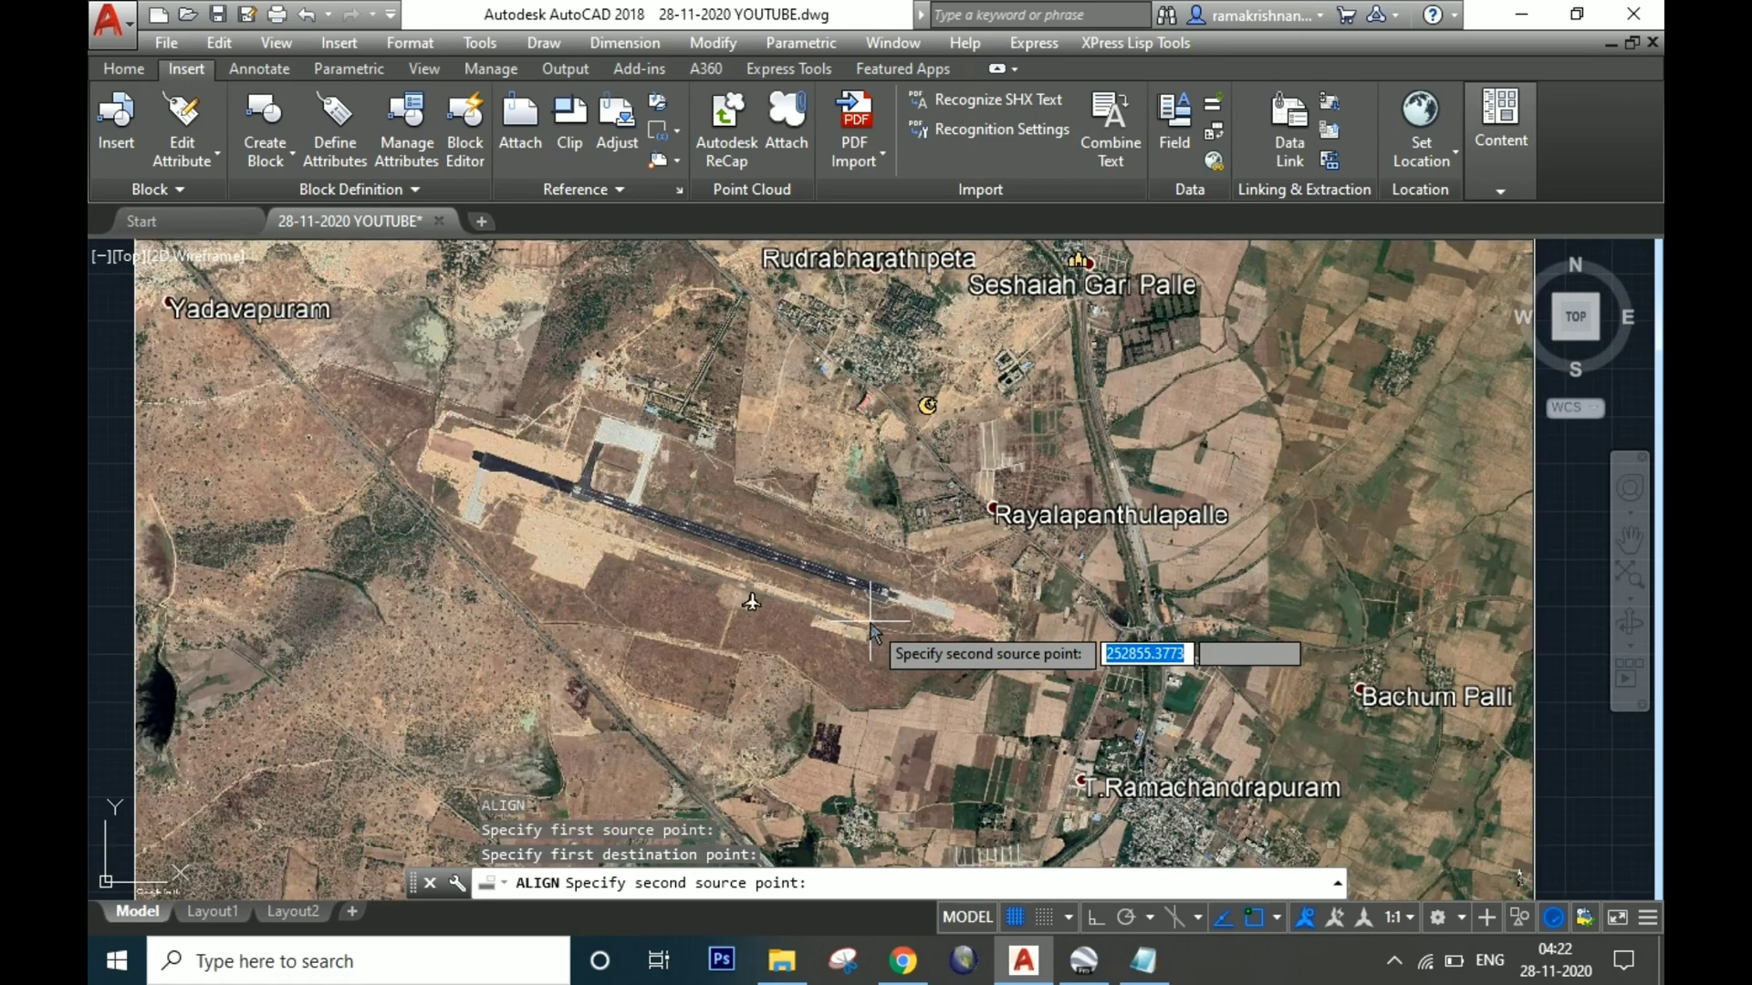
pyautogui.scroll(6, 1031, 480)
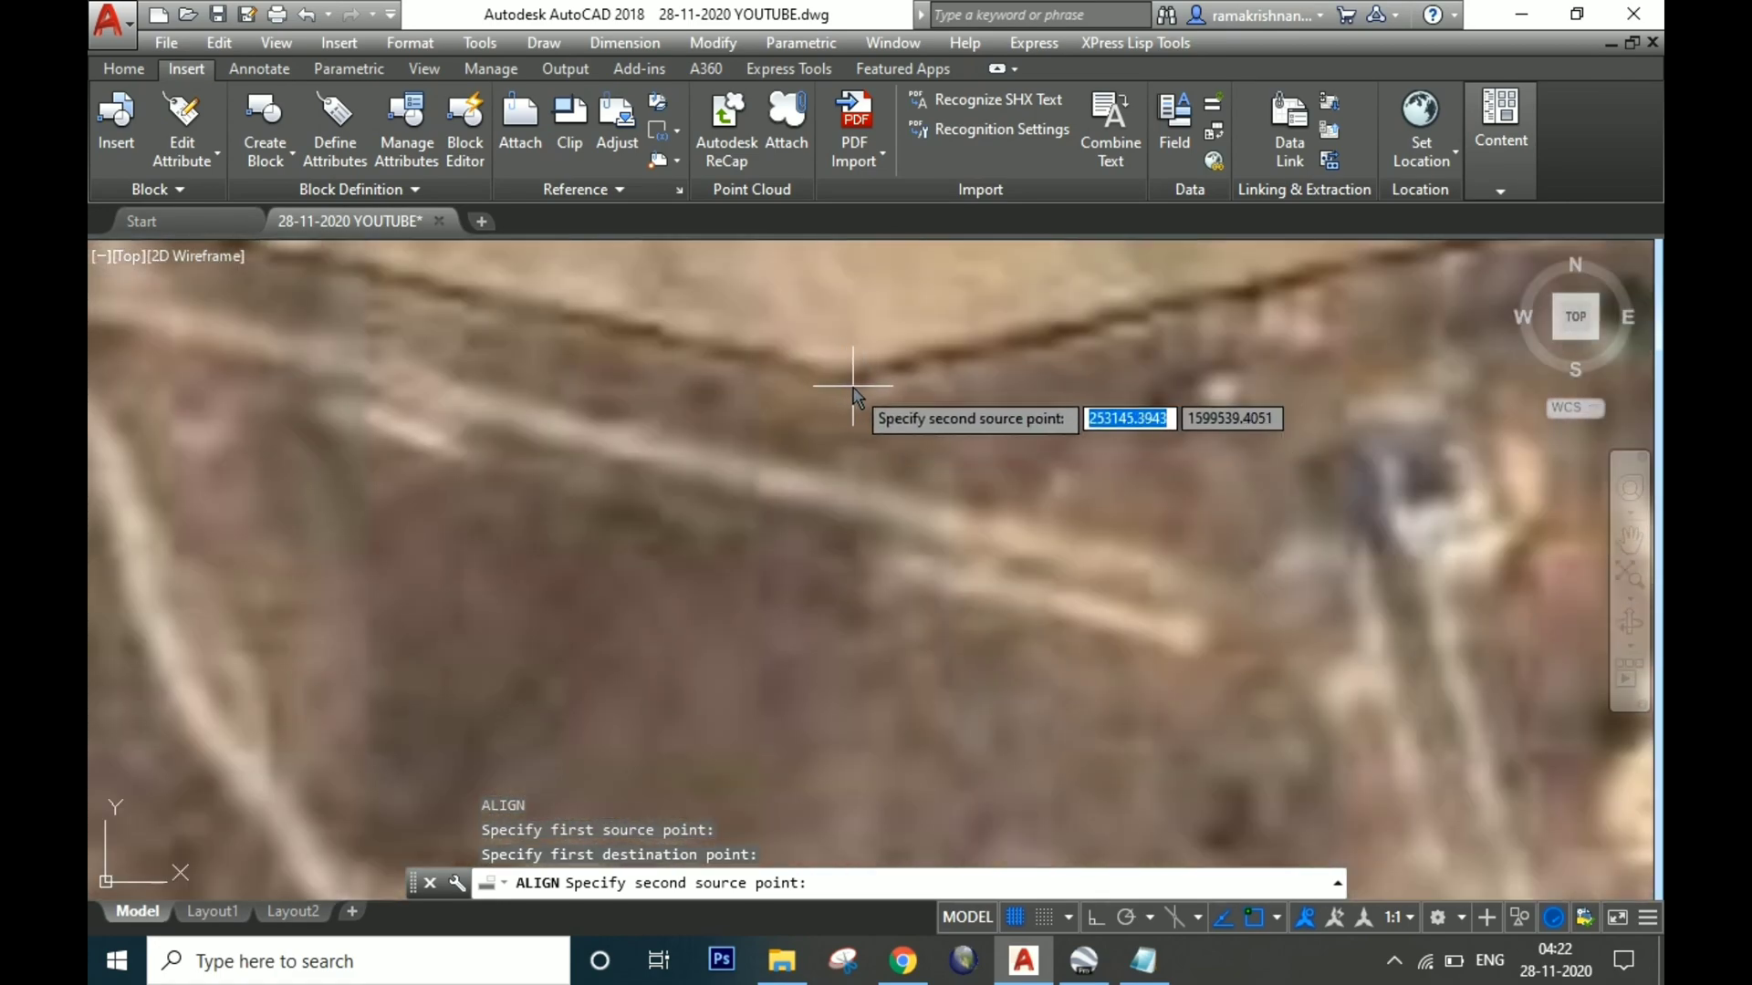
pyautogui.click(853, 381)
pyautogui.scroll(-4, 671, 620)
pyautogui.scroll(-8, 680, 665)
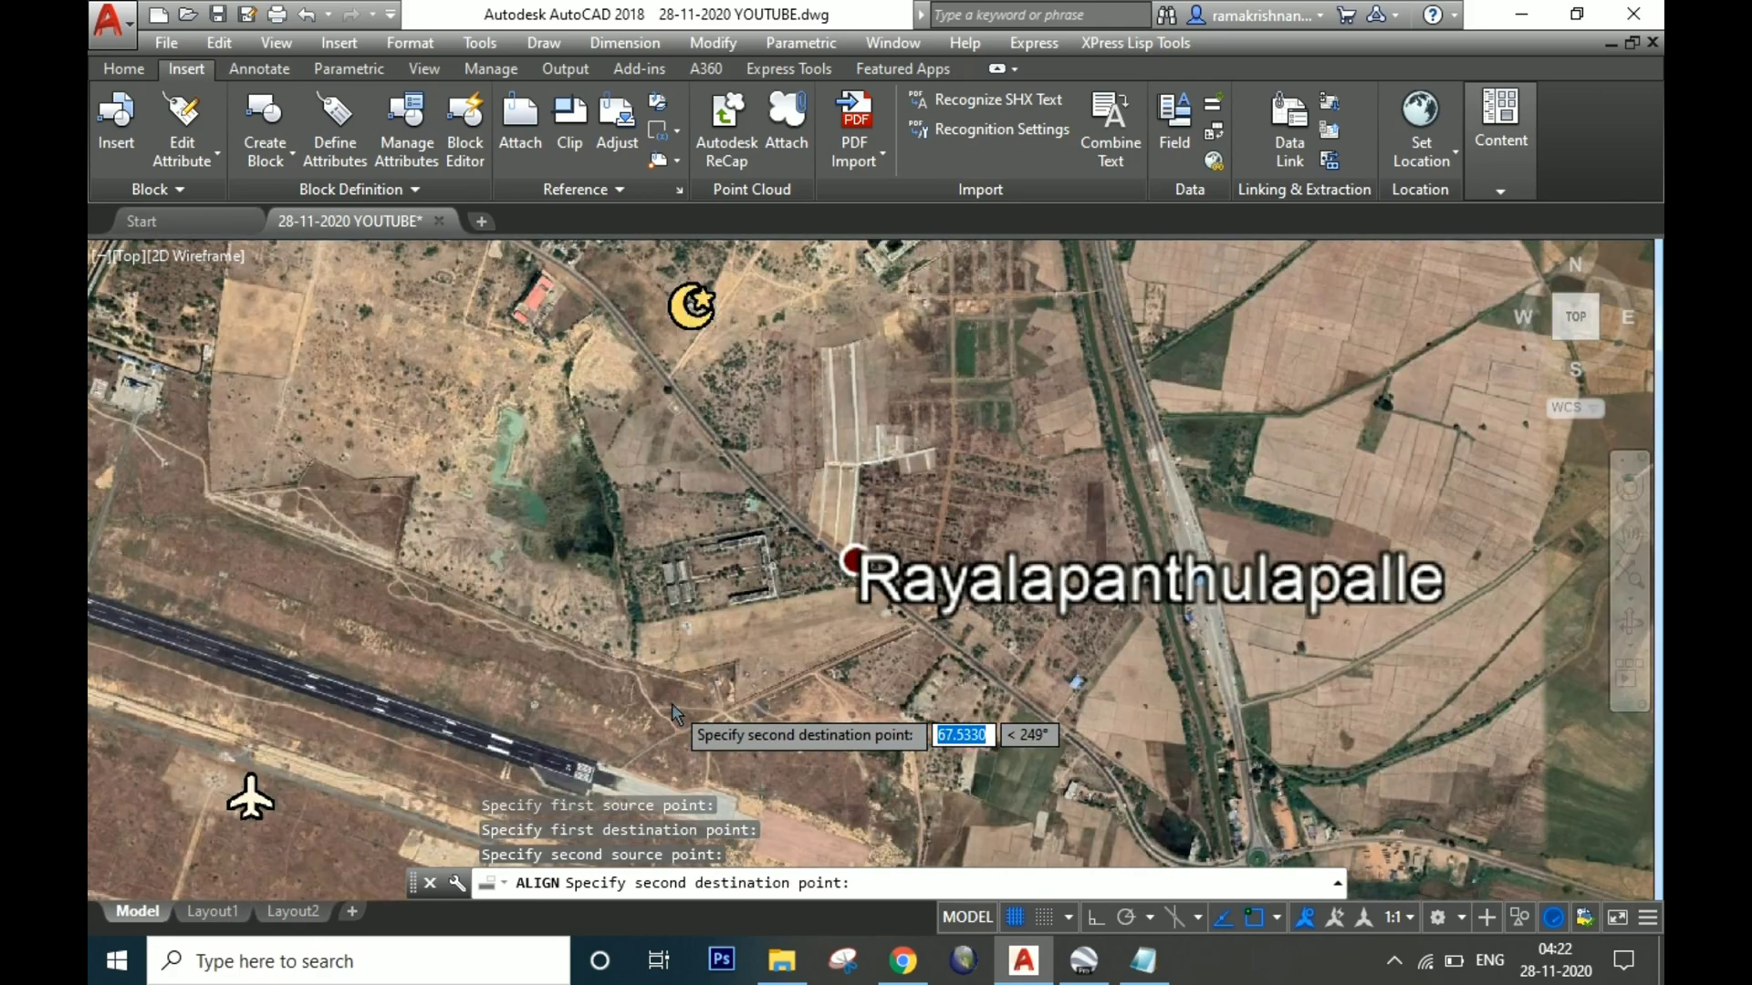
pyautogui.scroll(4, 1040, 443)
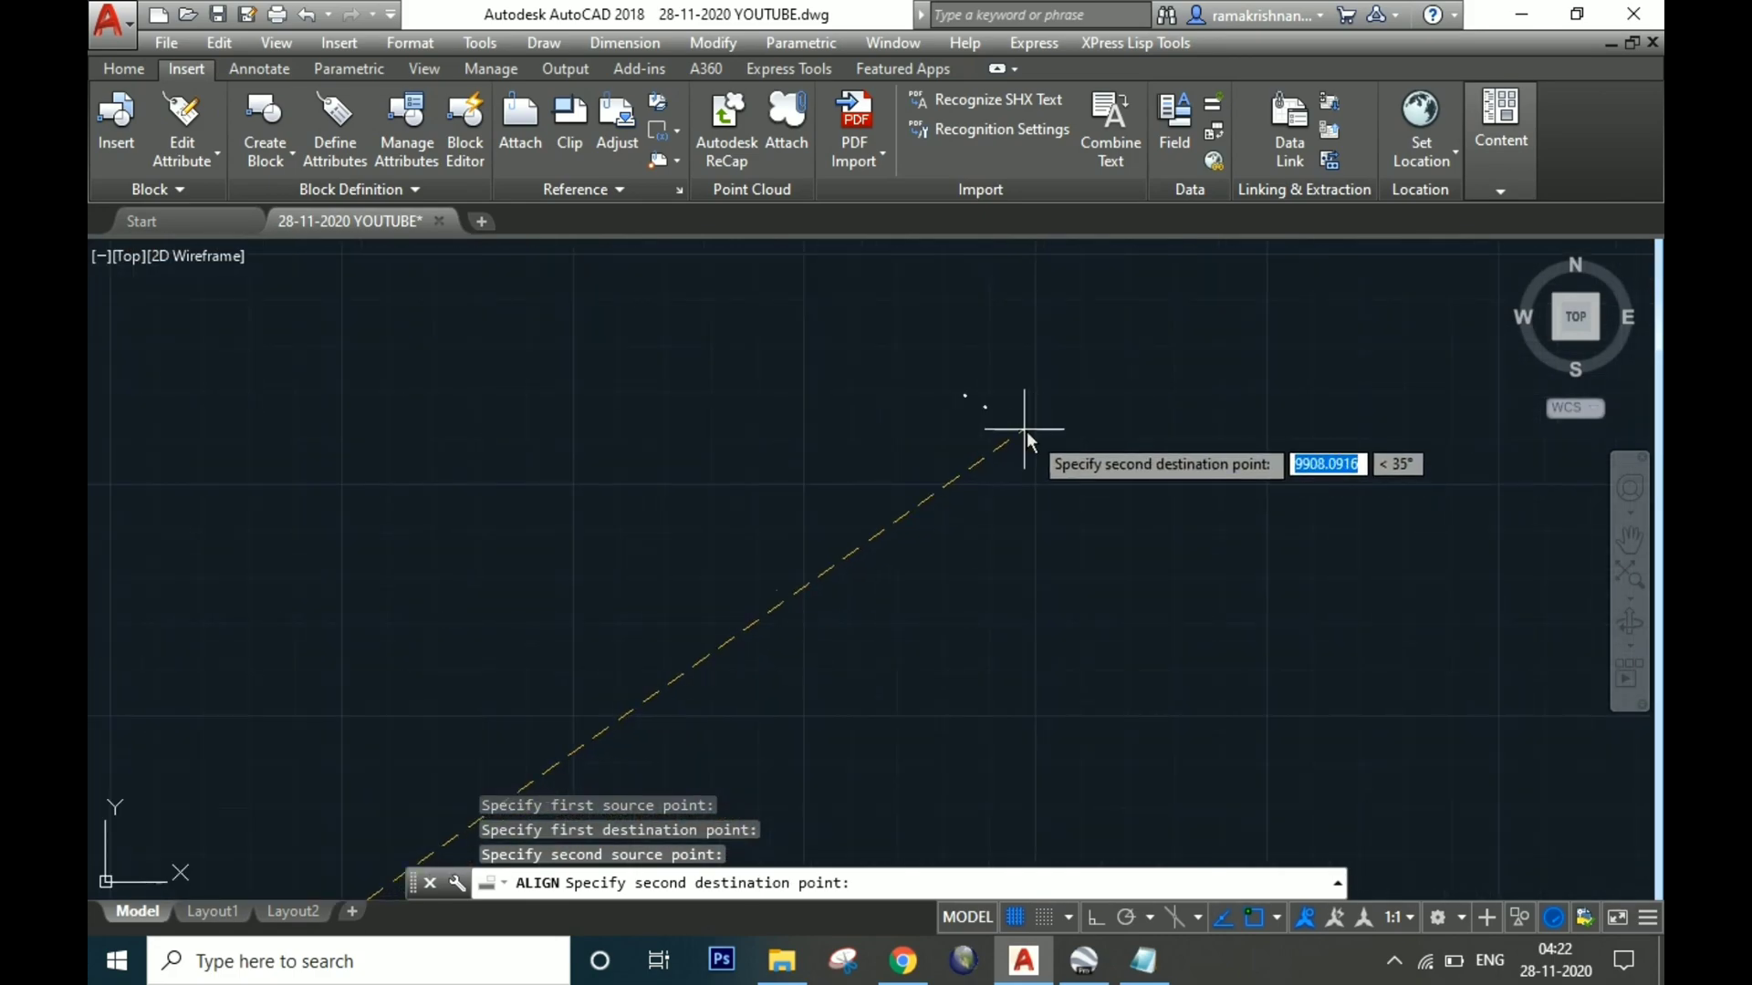
pyautogui.click(968, 392)
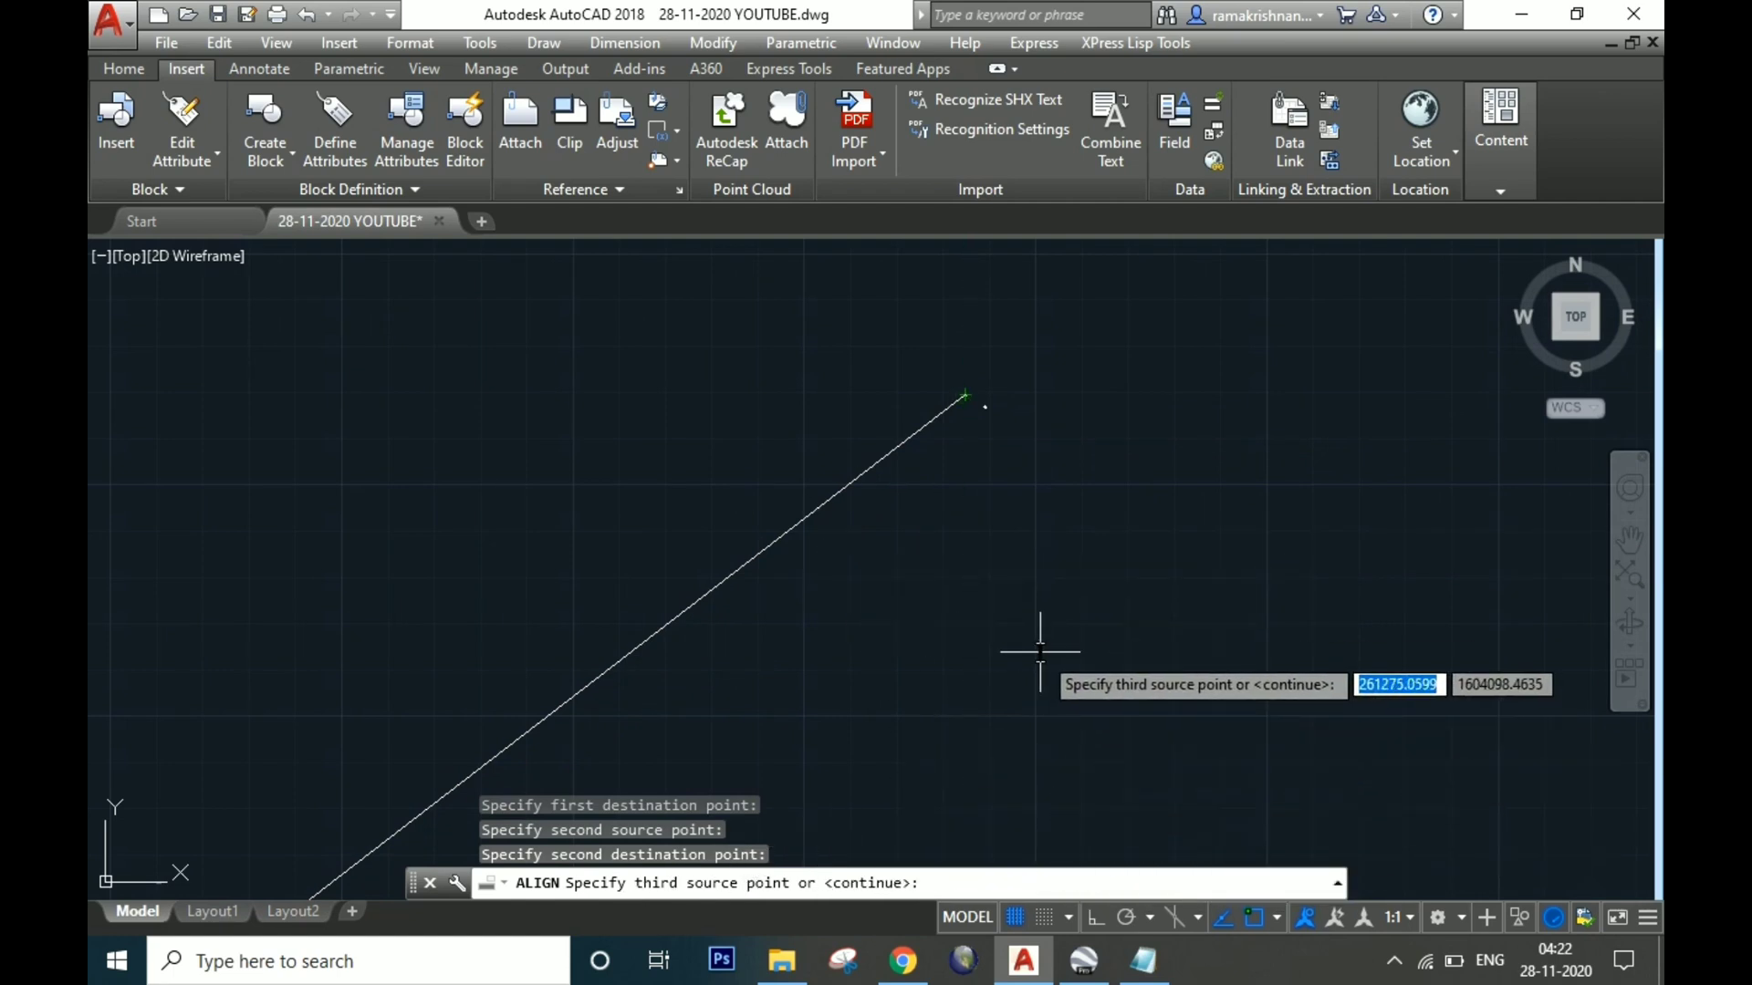
pyautogui.press('Return')
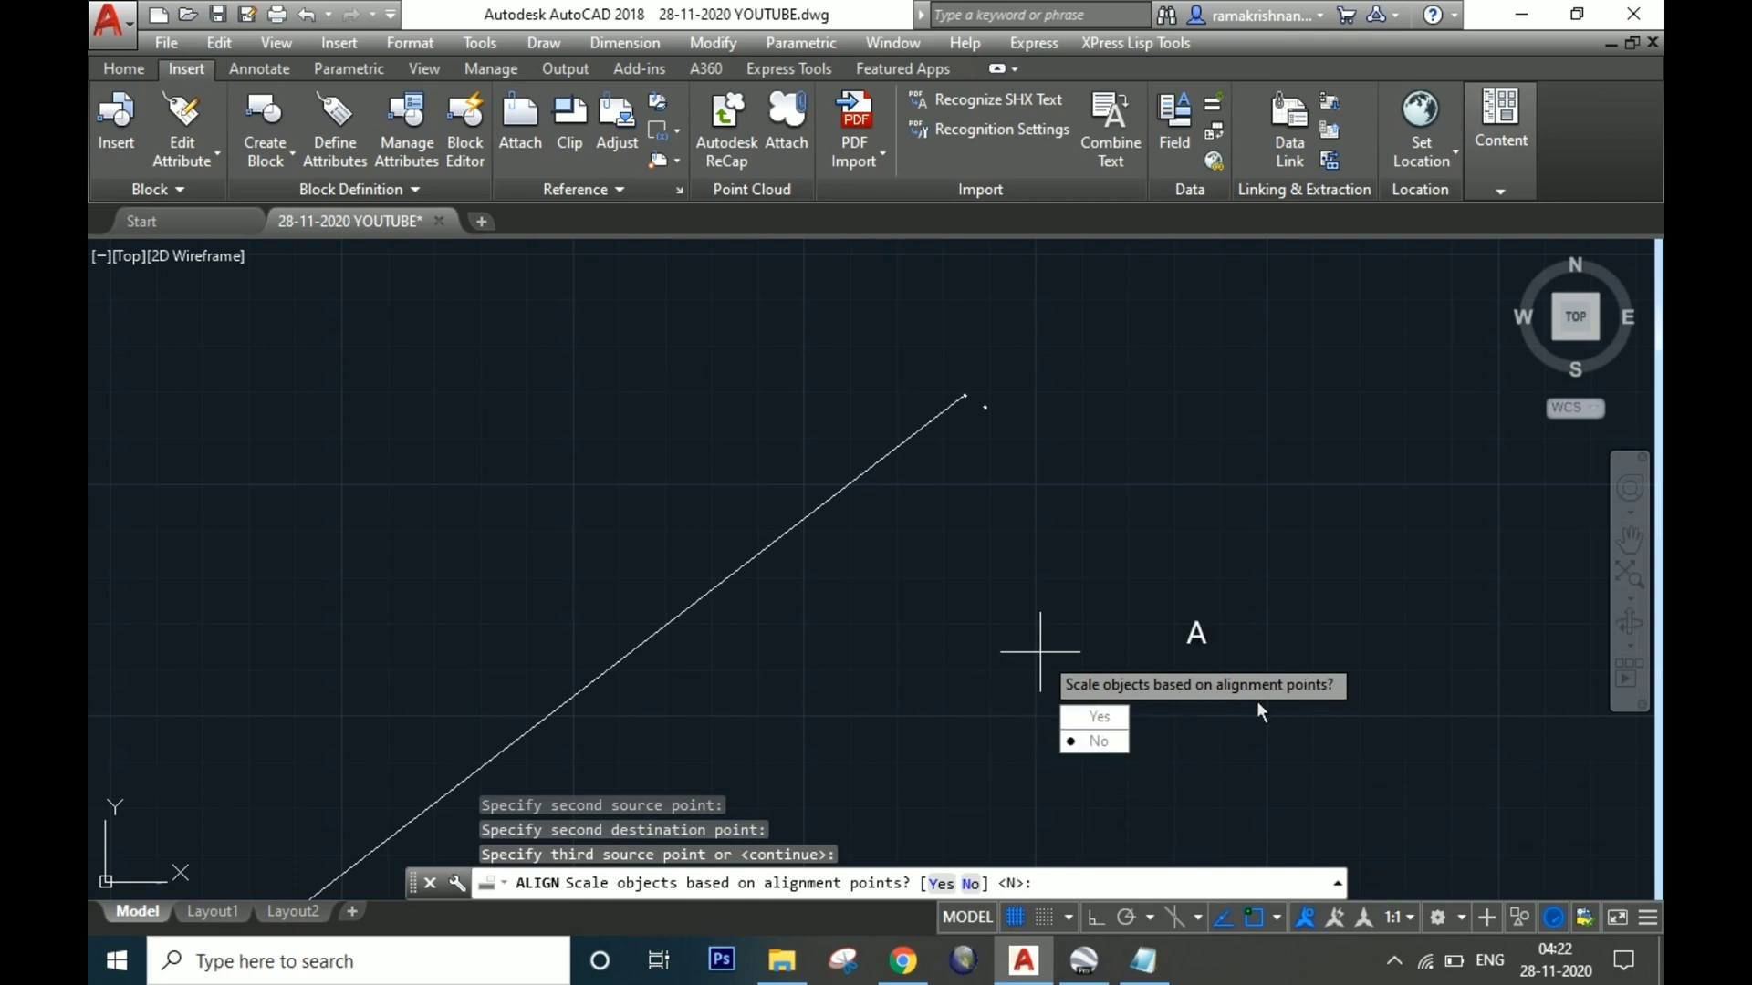
pyautogui.click(1108, 748)
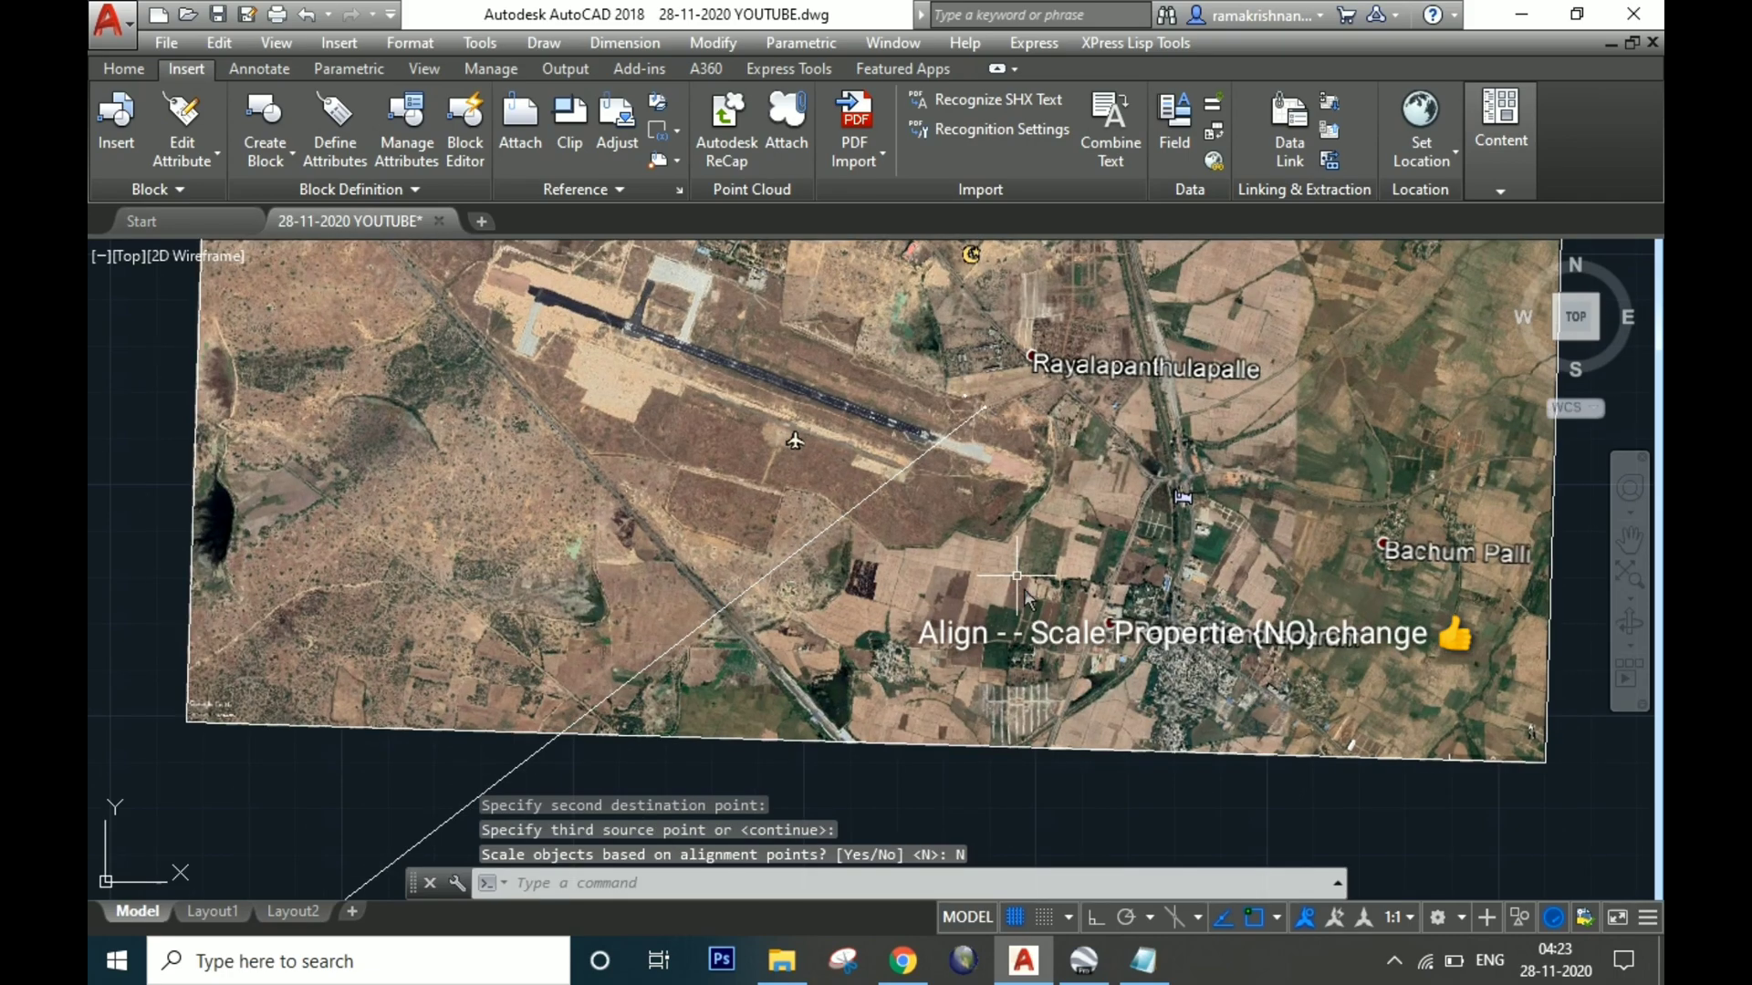
# - Examine the aligned airport image, checking the two placed points against the boundary wall corners and the image's scale bar and edges
pyautogui.scroll(8, 1001, 421)
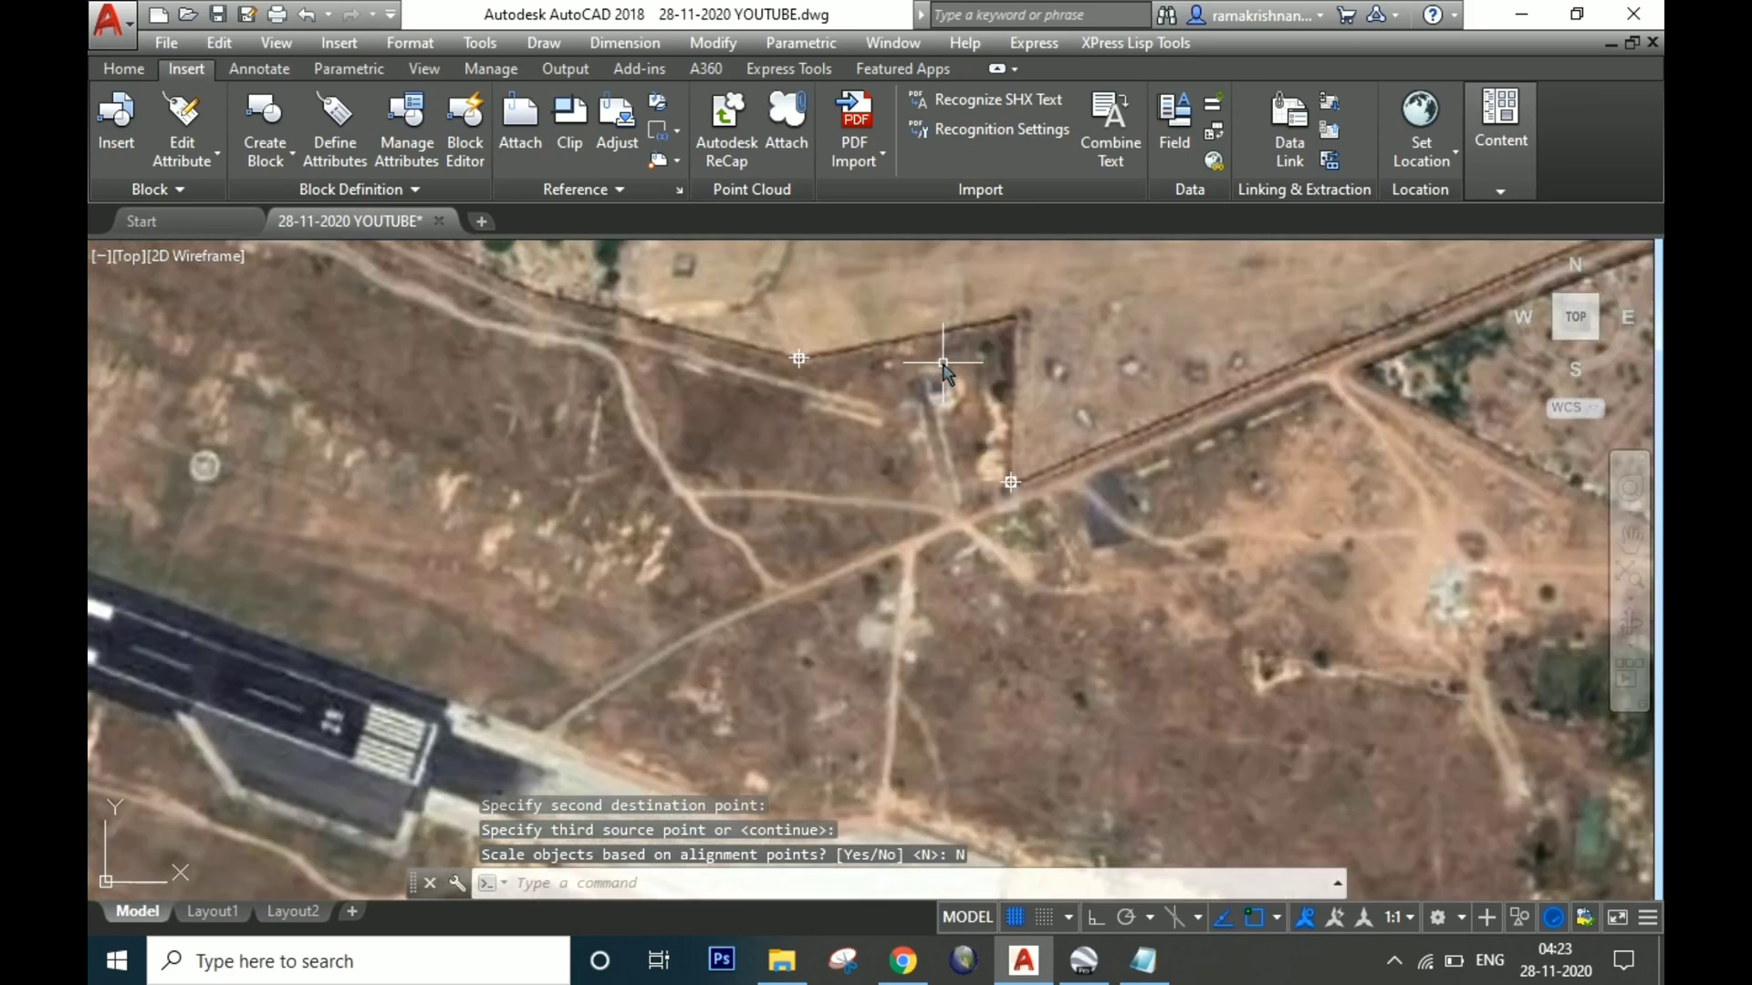
pyautogui.scroll(-5, 949, 582)
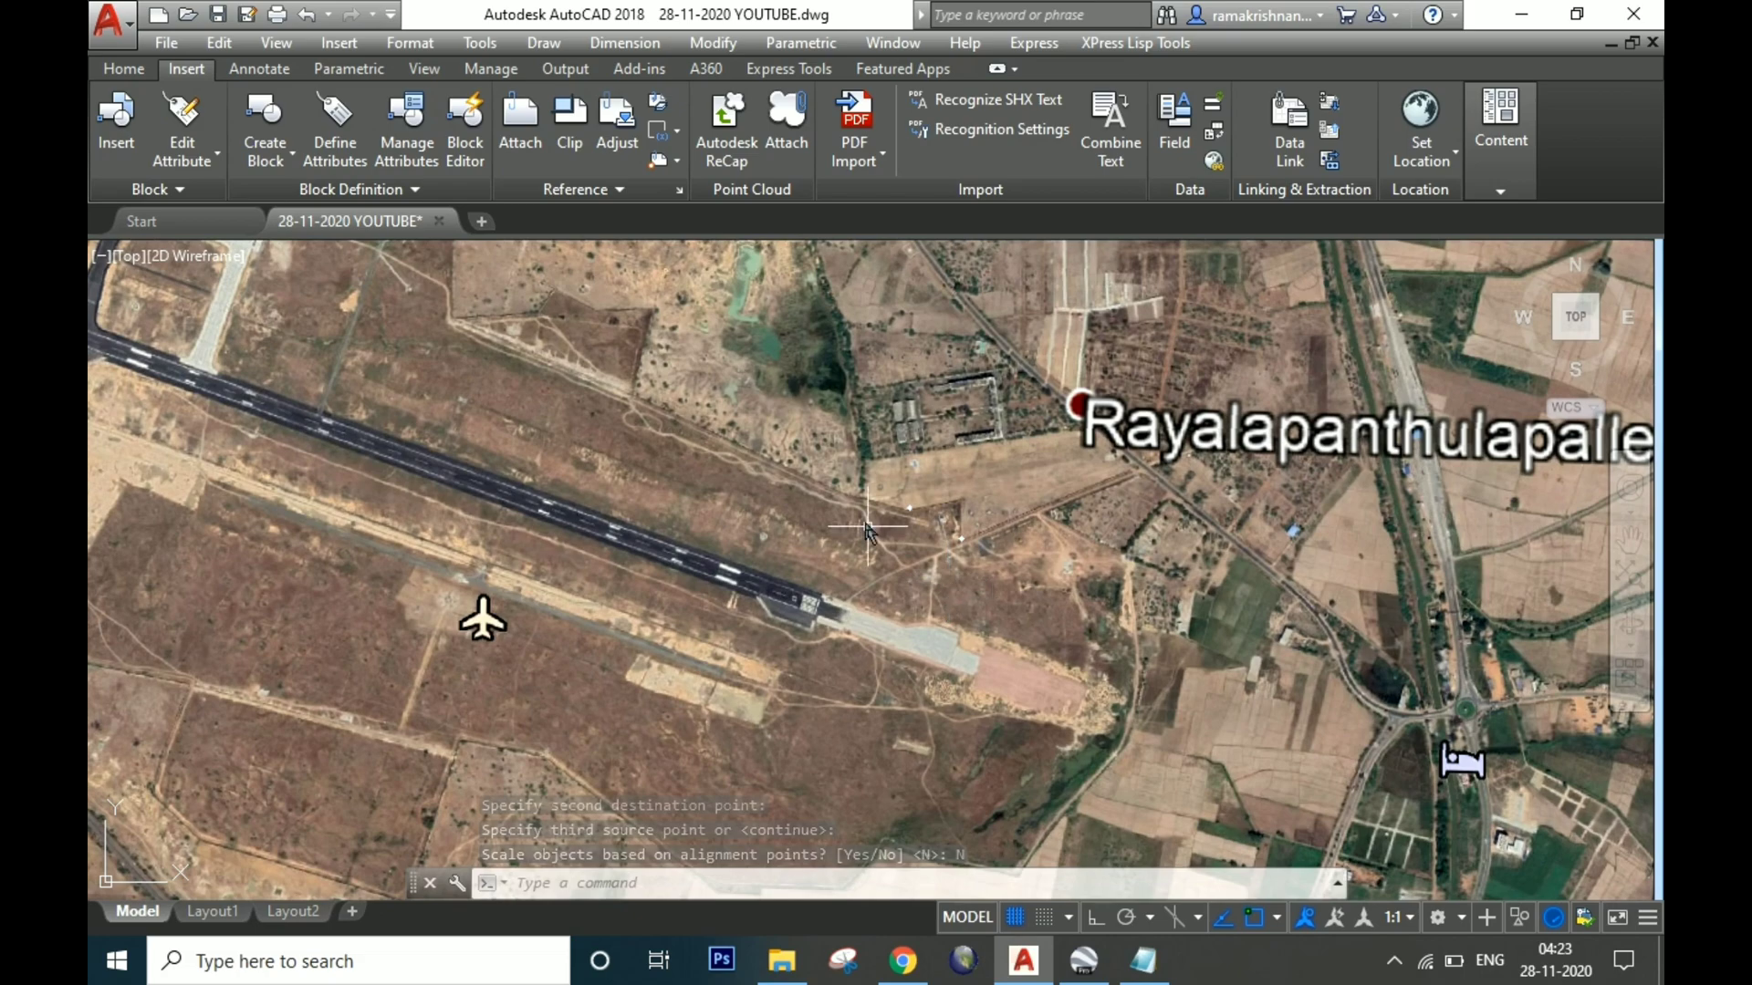
pyautogui.scroll(-6, 867, 529)
pyautogui.scroll(6, 1004, 479)
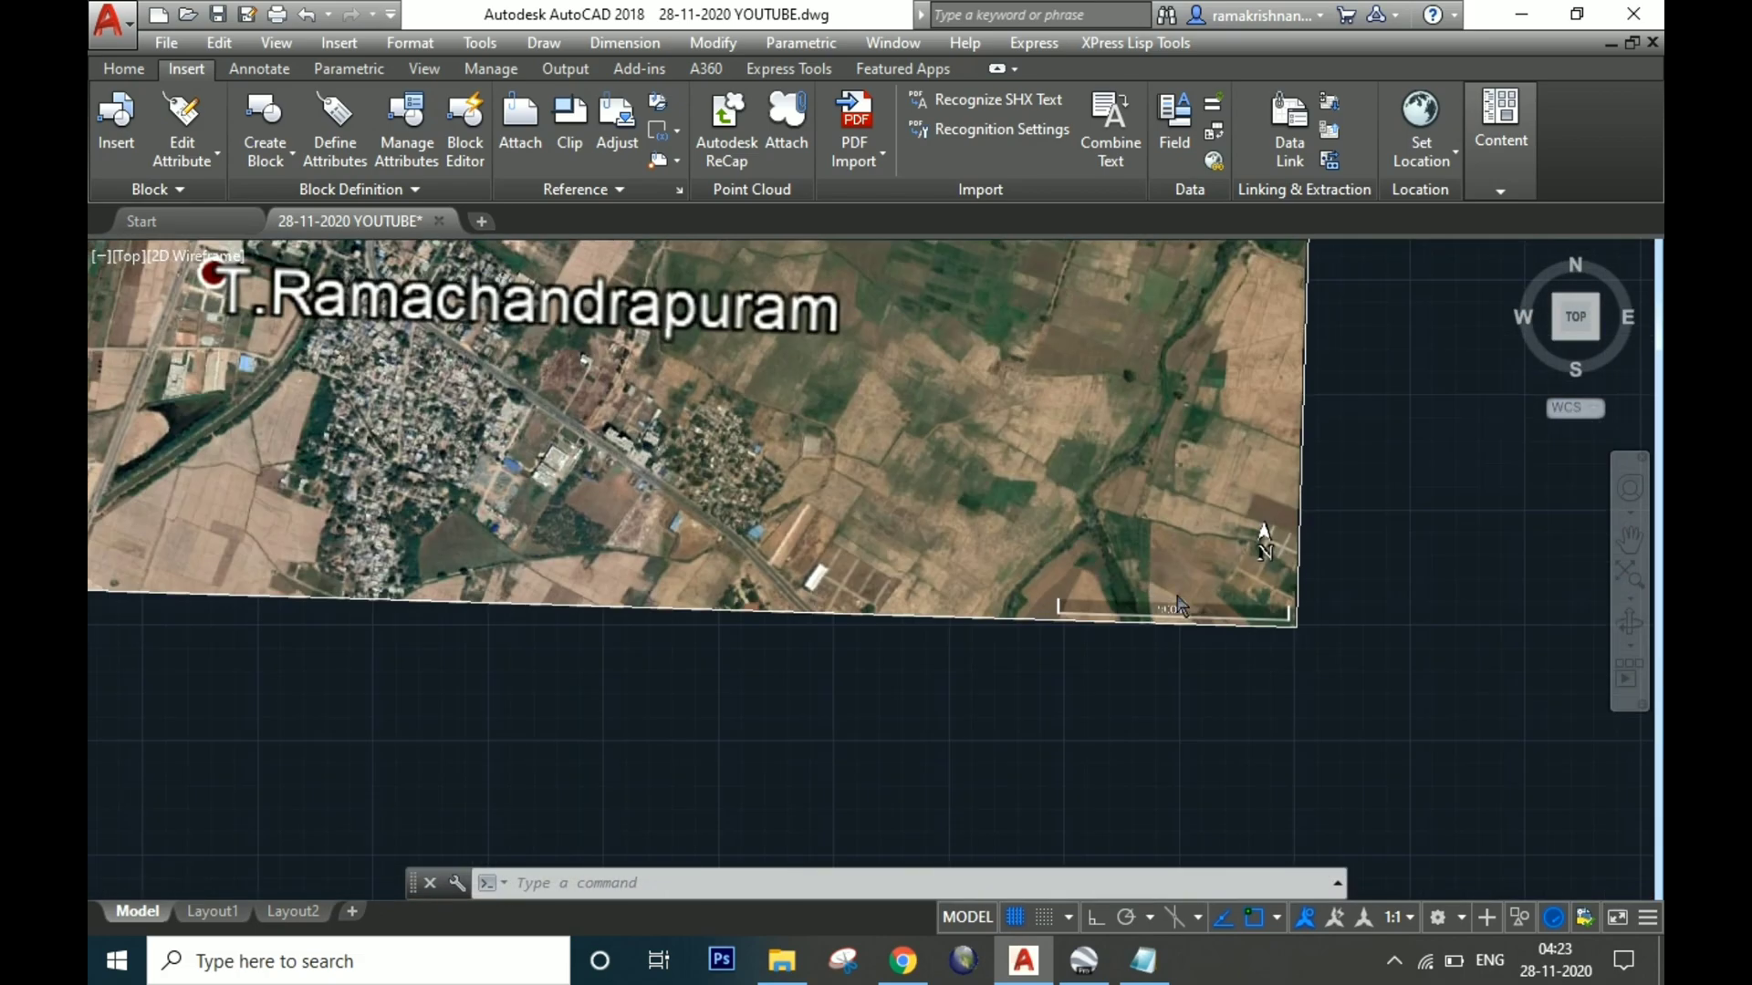
pyautogui.scroll(3, 1179, 605)
pyautogui.scroll(-8, 1346, 627)
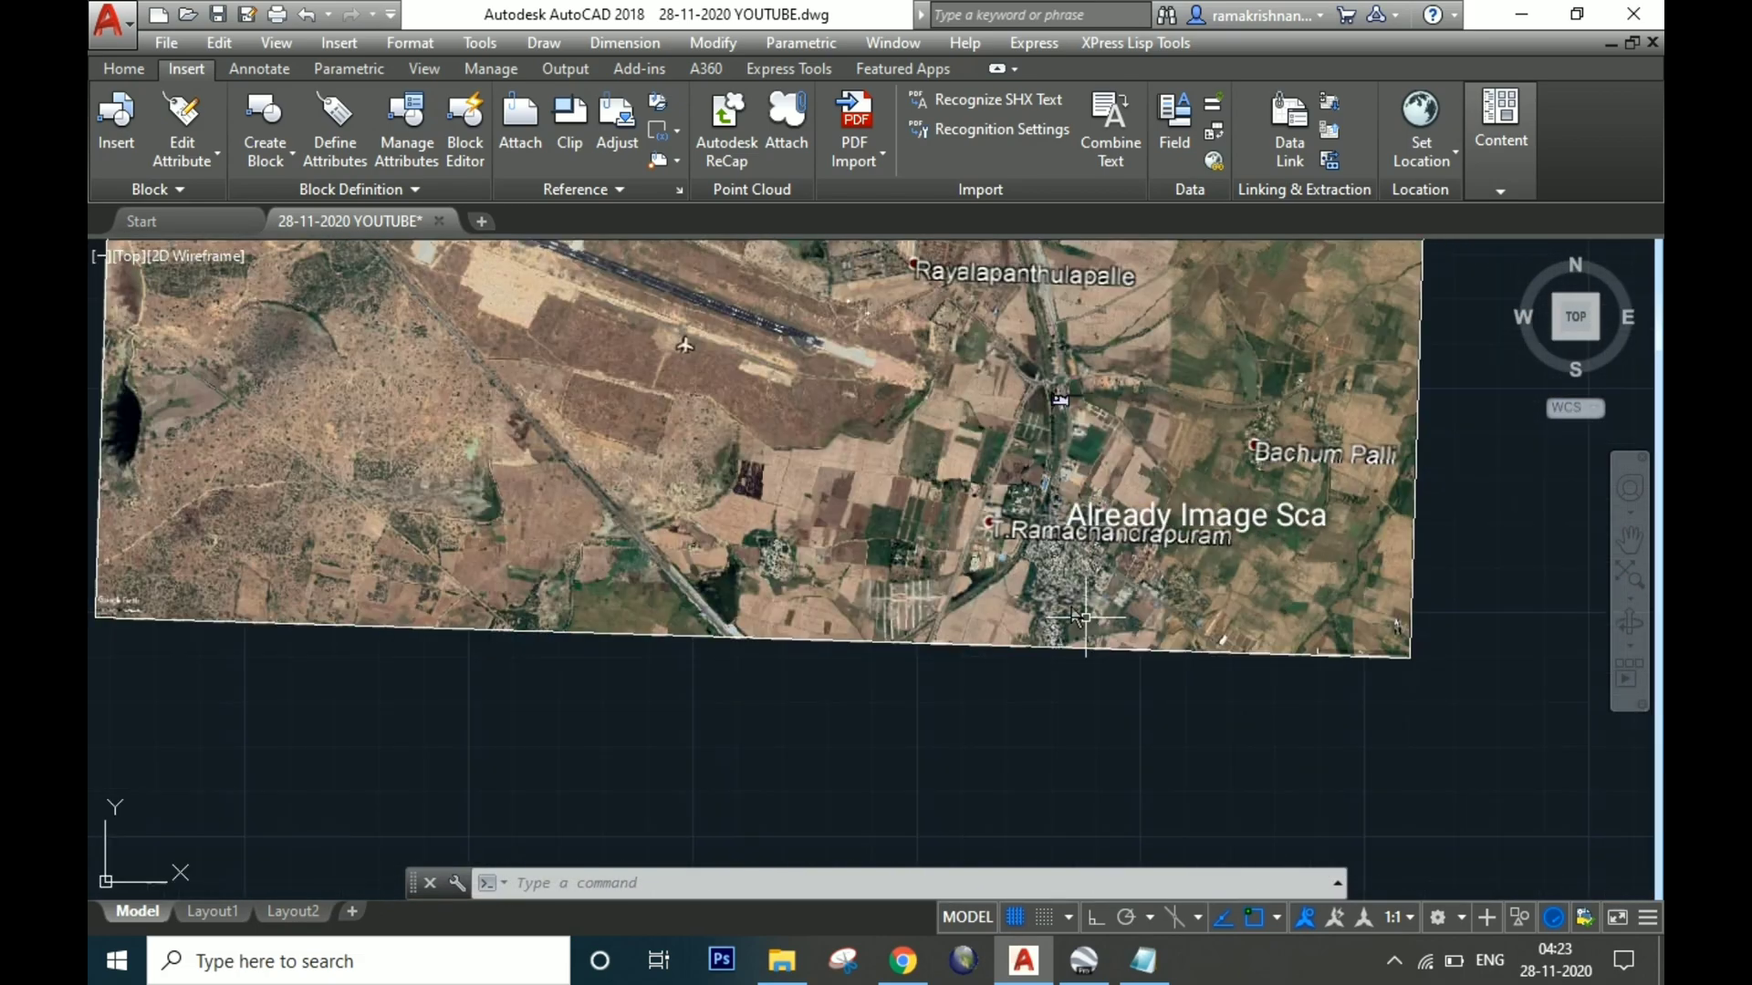
pyautogui.scroll(2, 981, 452)
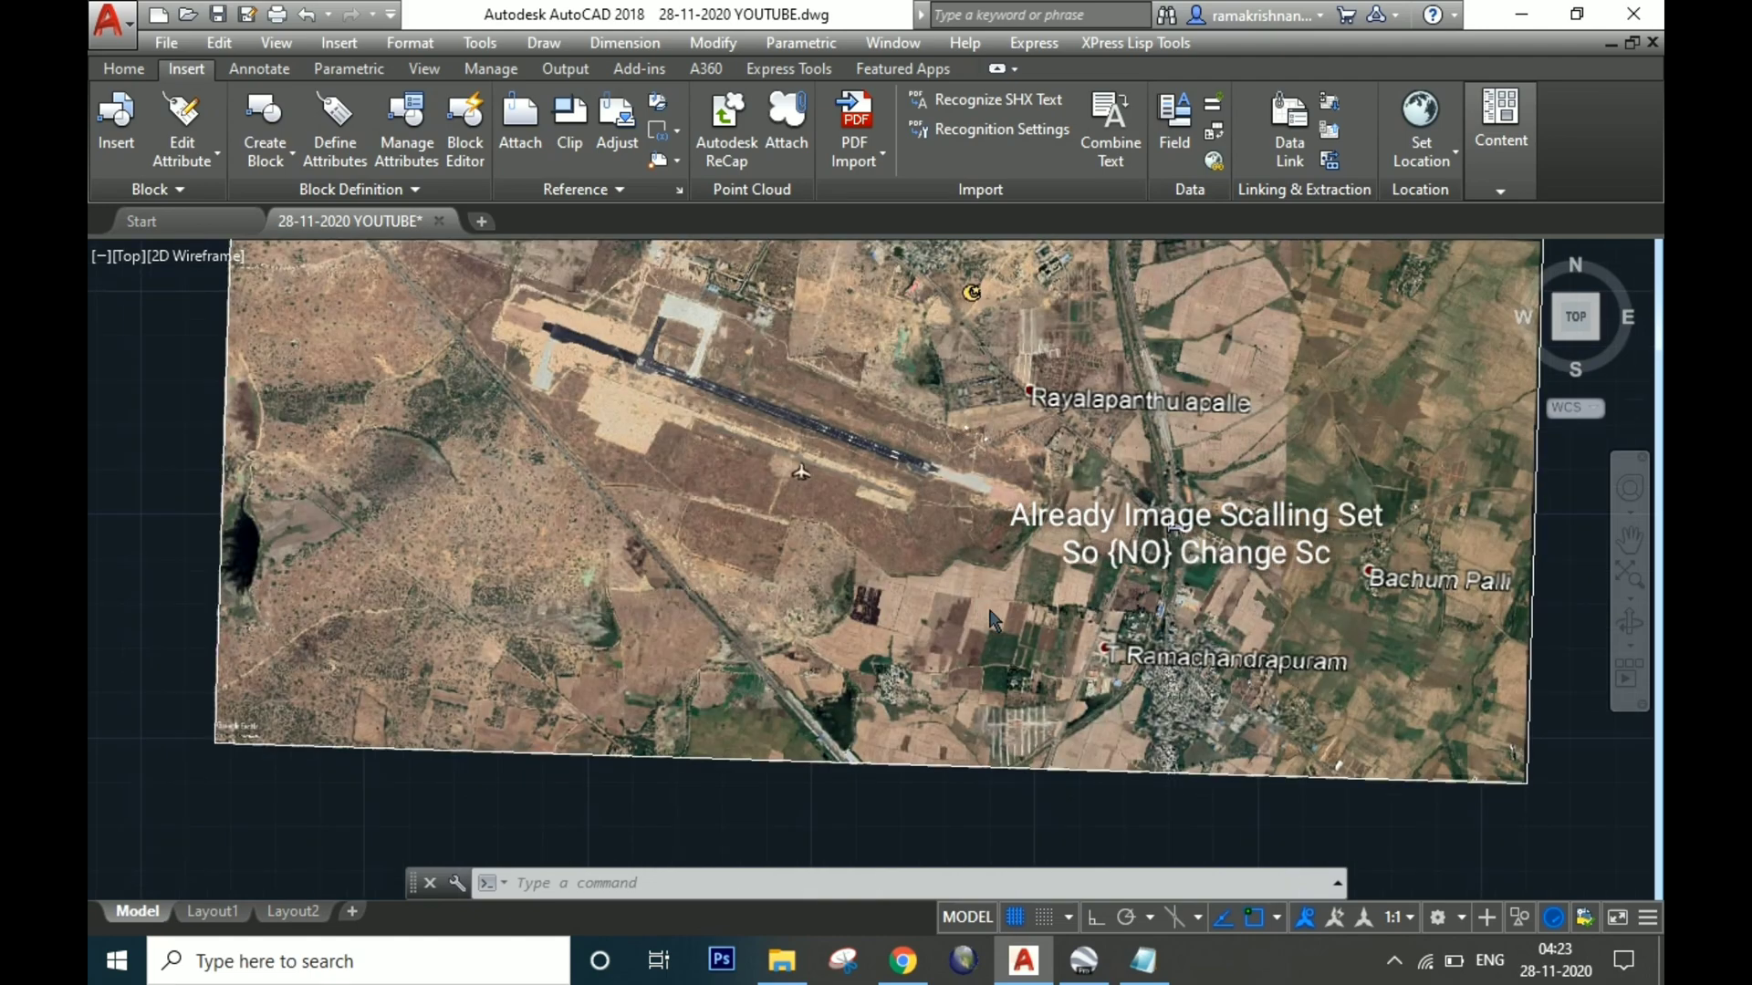
pyautogui.scroll(-4, 1013, 461)
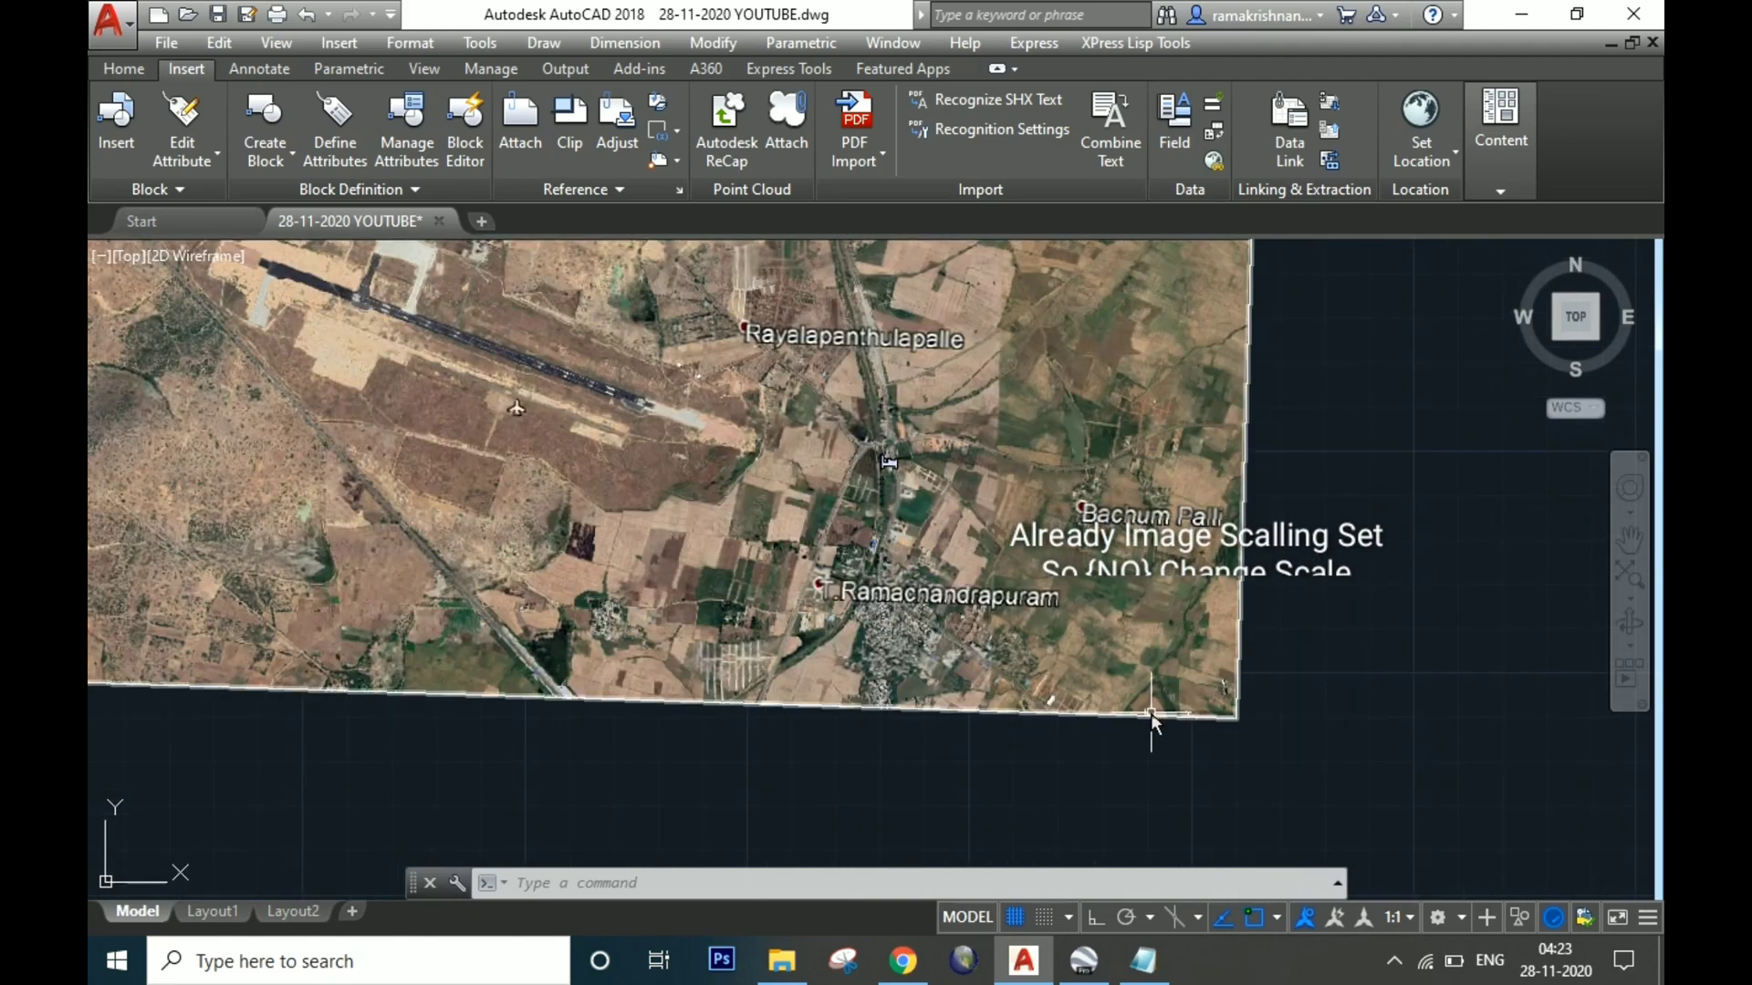
pyautogui.scroll(4, 687, 370)
pyautogui.scroll(3, 687, 370)
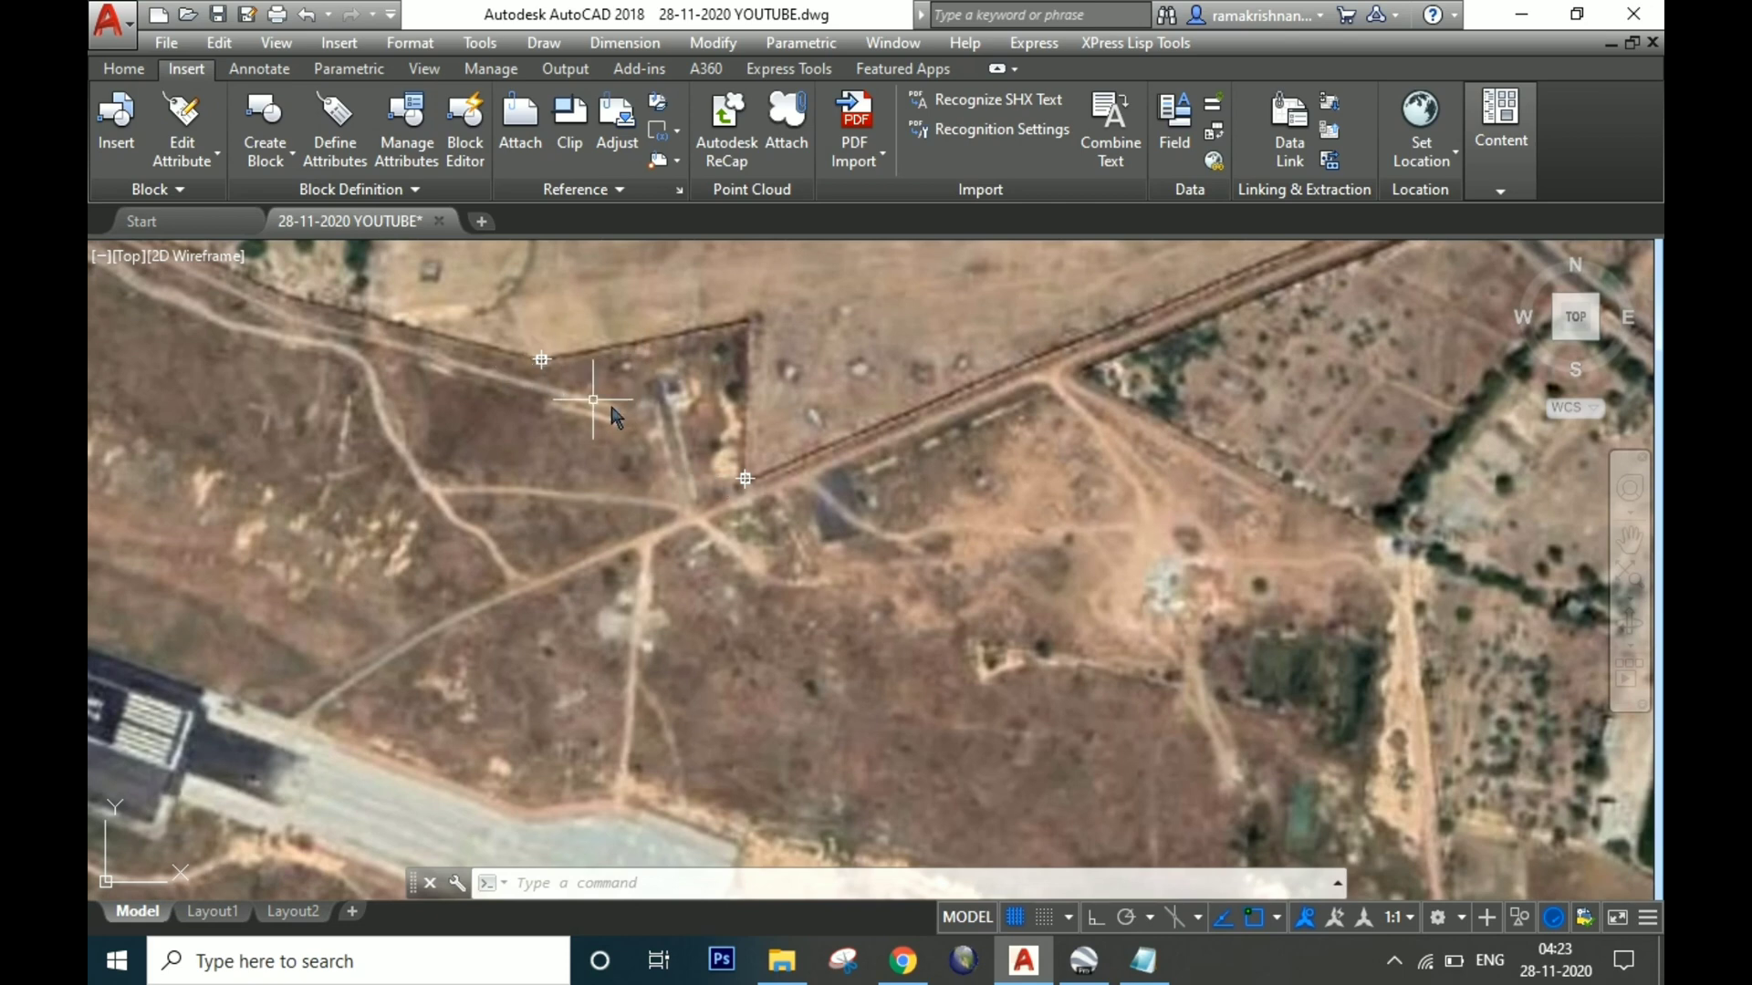
pyautogui.scroll(-5, 1177, 634)
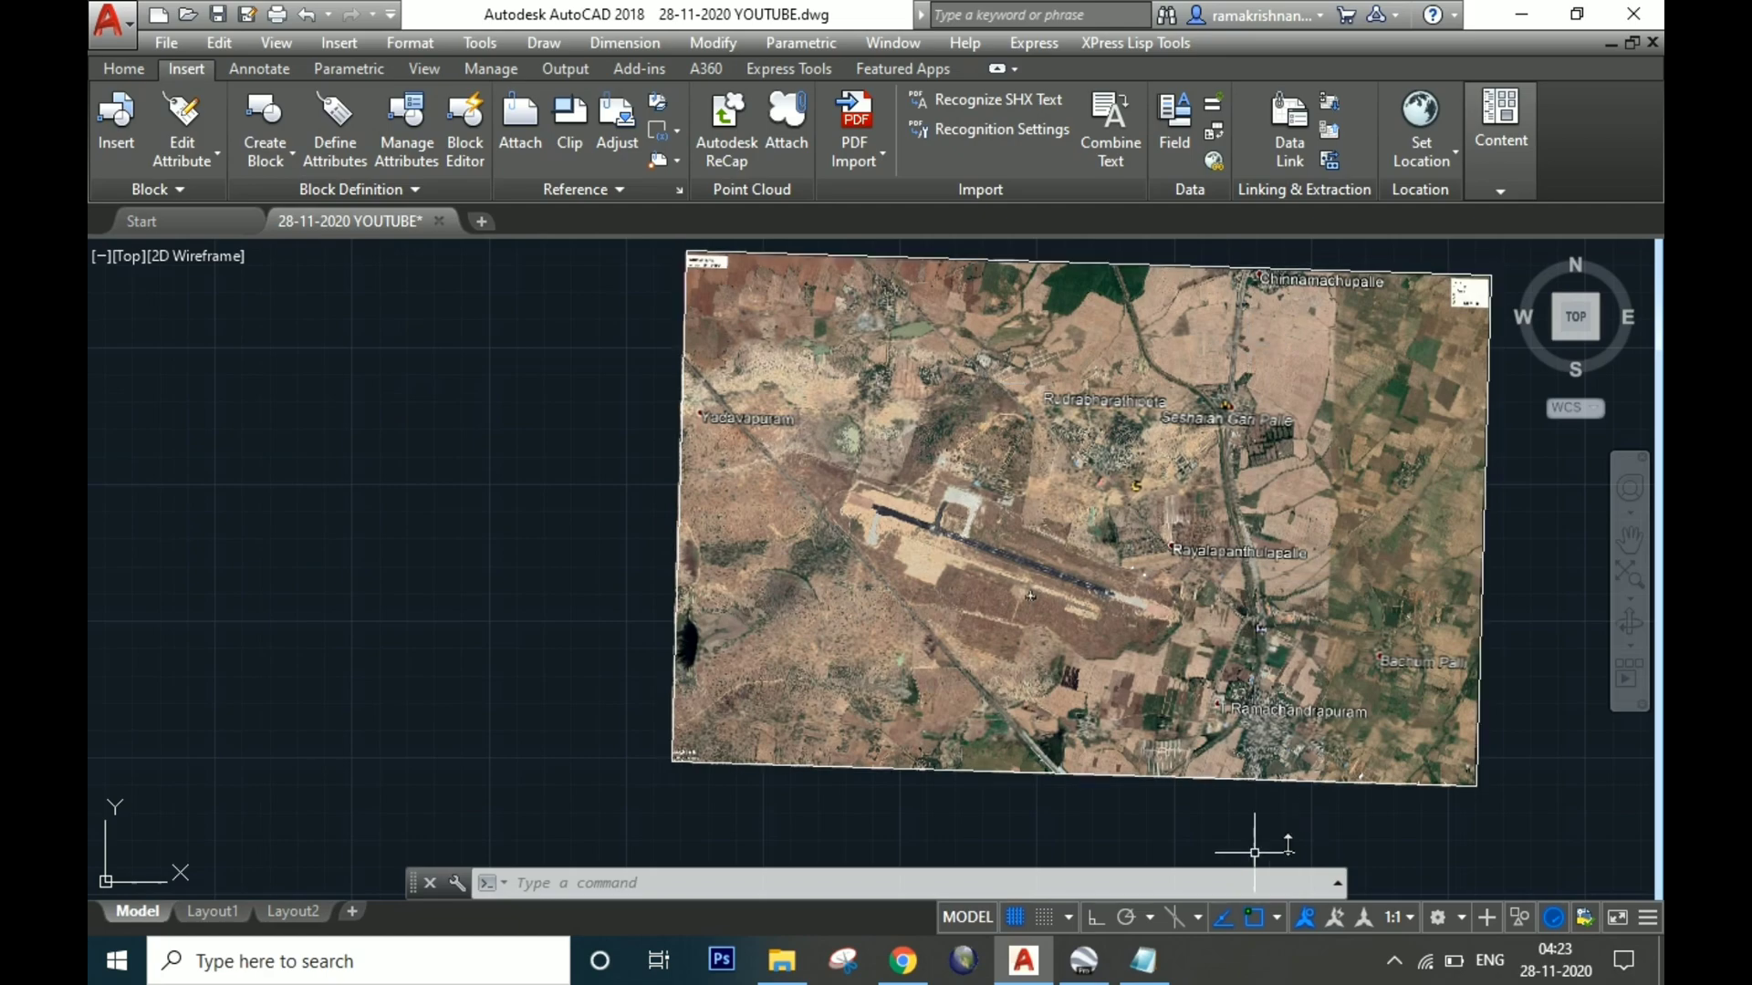
# - Switch to Google Earth and close placemark 2's editing dialog without confirming it
pyautogui.click(1085, 961)
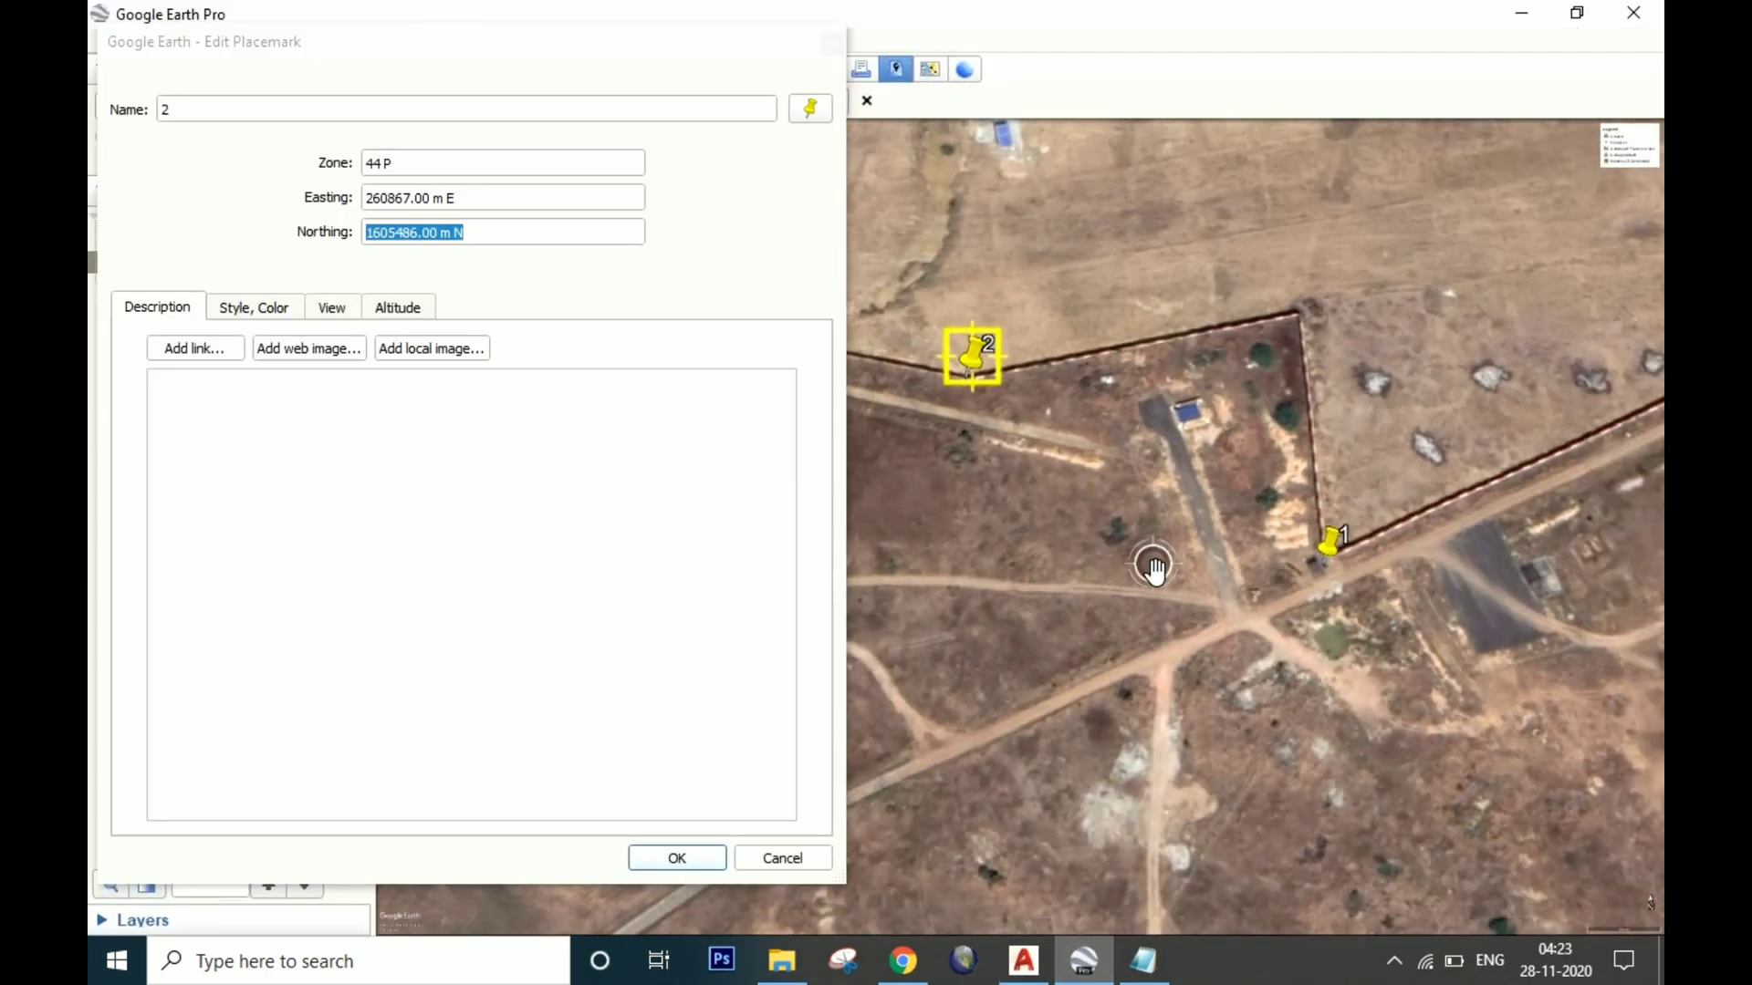
pyautogui.scroll(-5, 1154, 567)
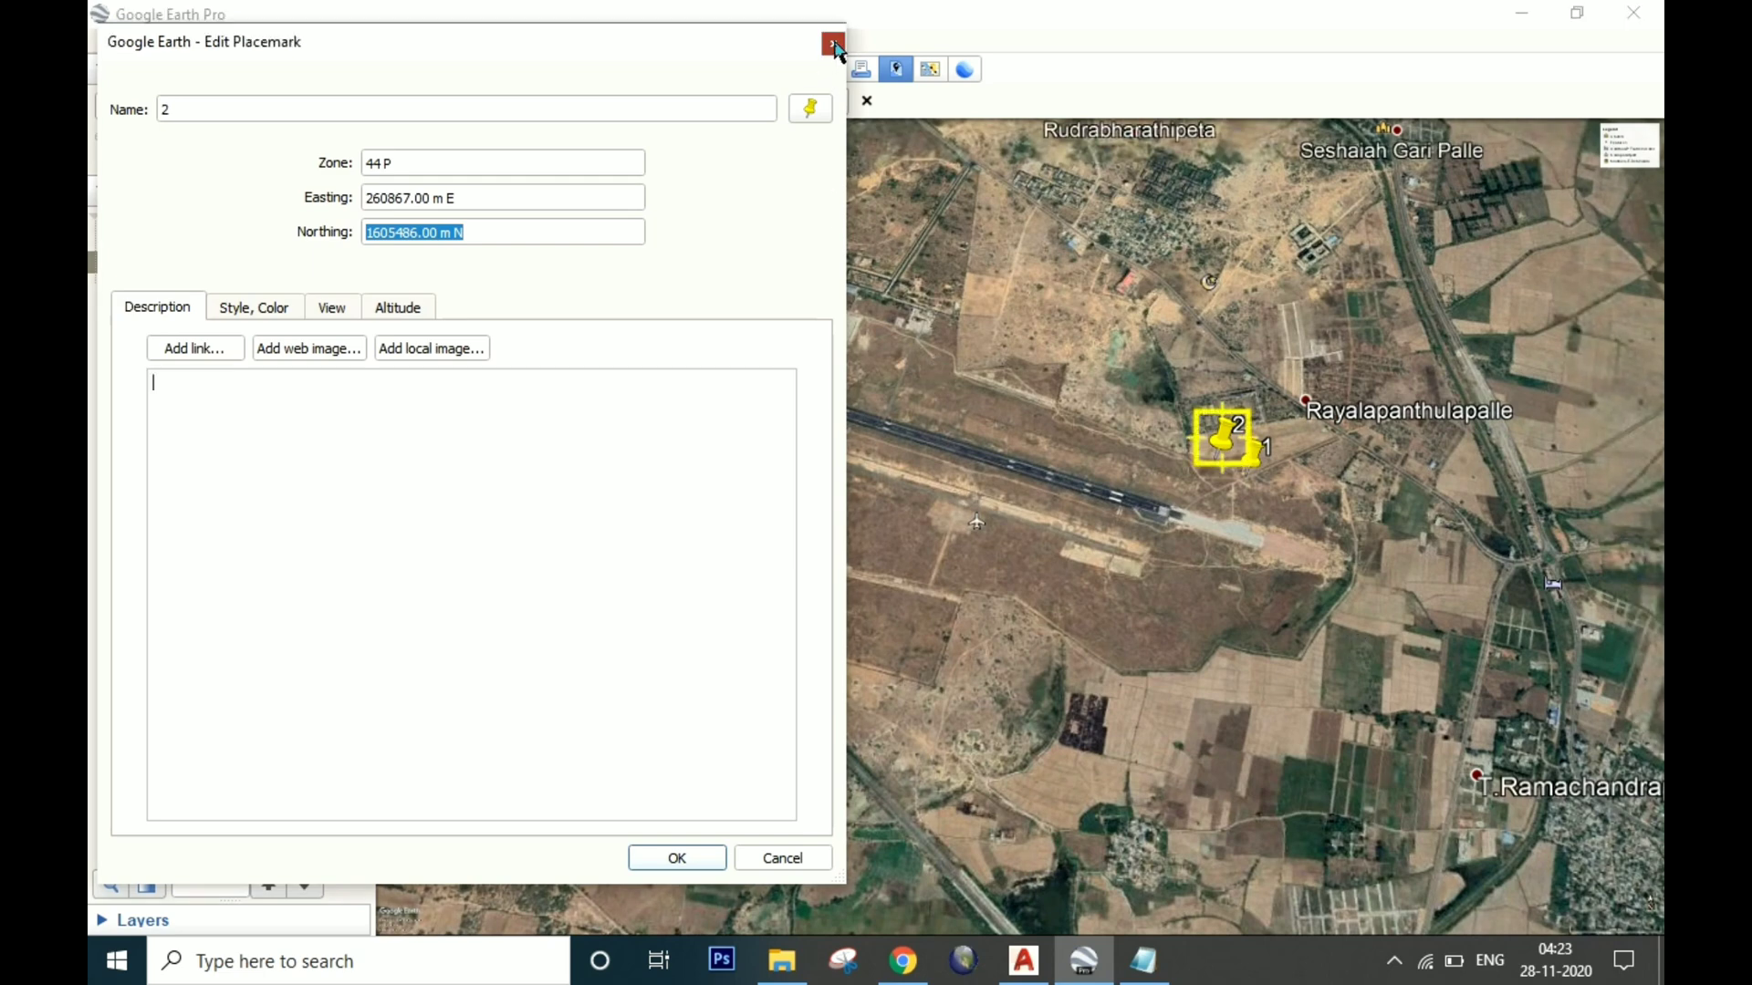
pyautogui.click(832, 43)
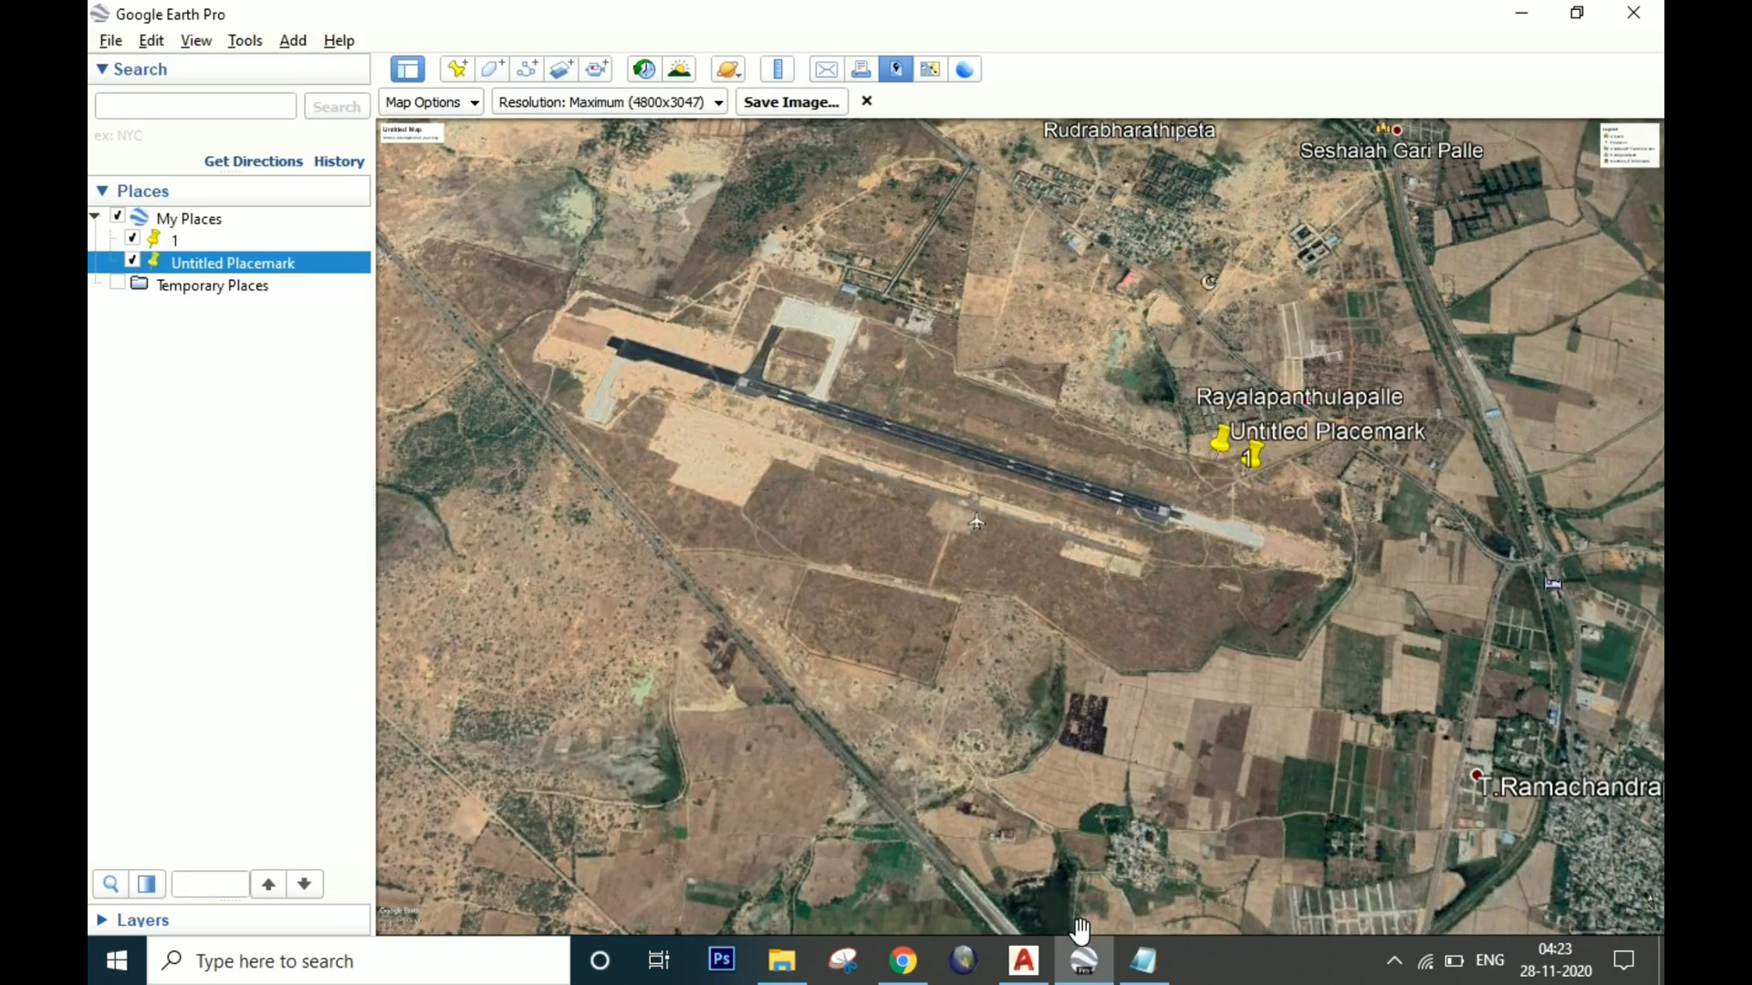
# - Compare the aligned image in AutoCAD with the Google Earth view, checking the runway's orientation and surroundings
pyautogui.click(1025, 962)
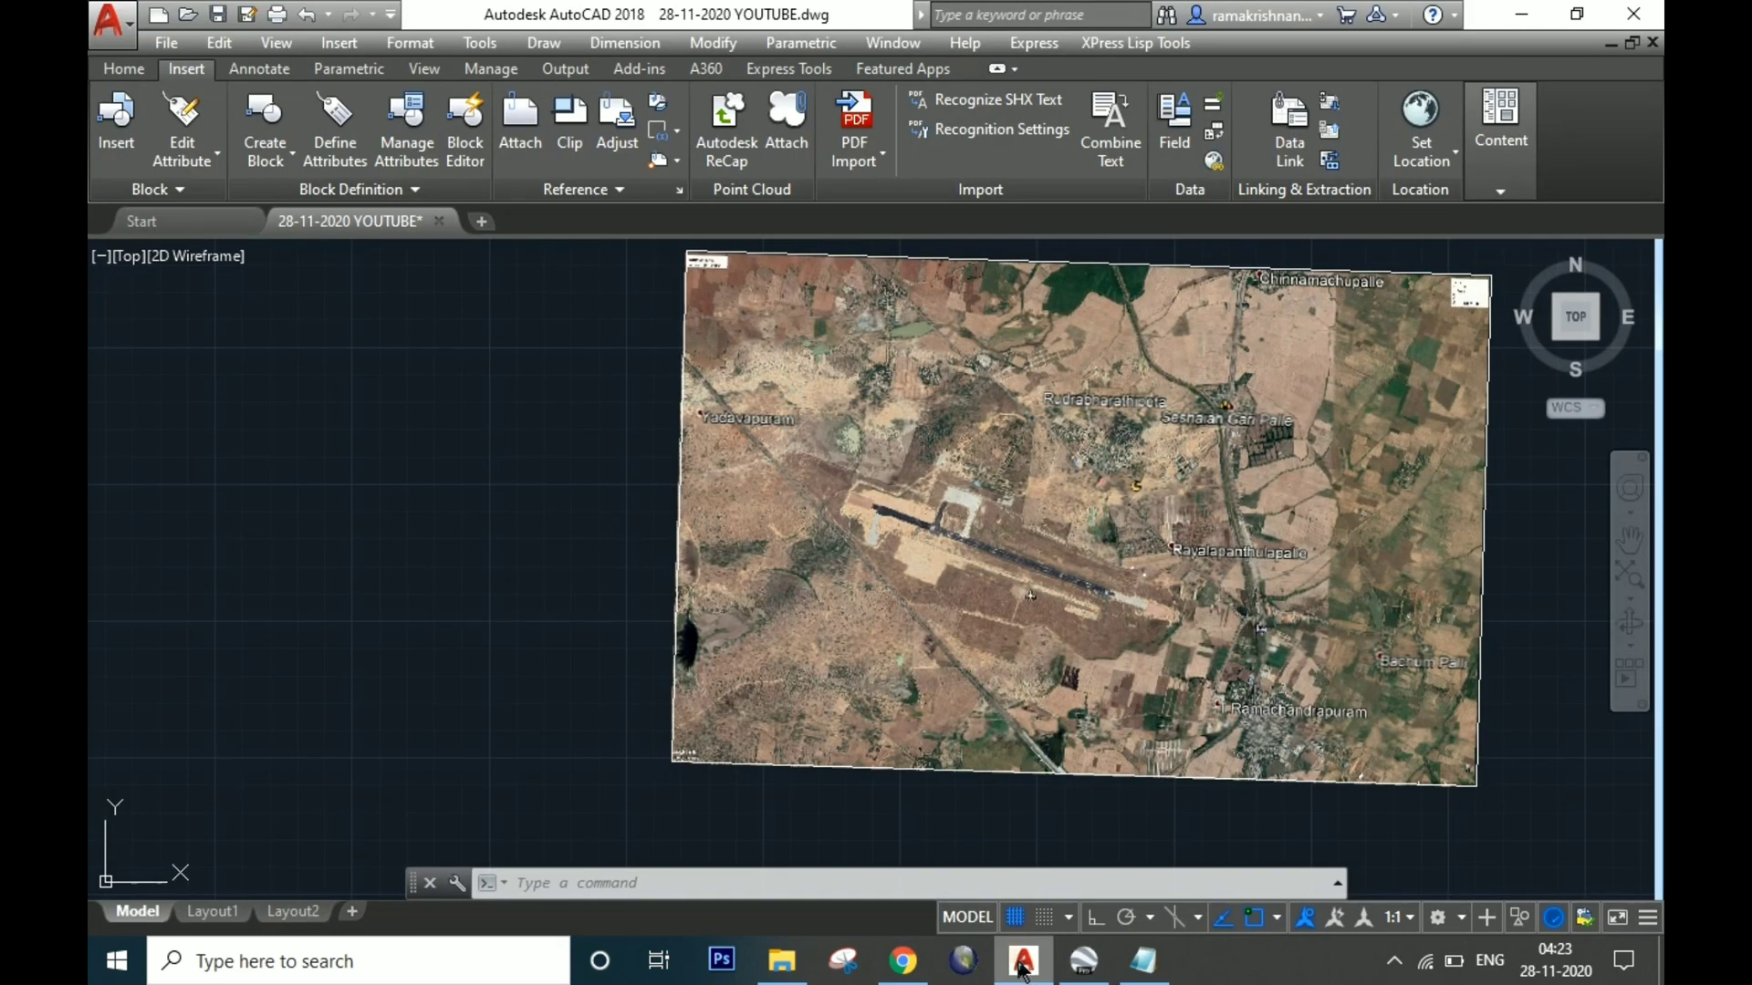
pyautogui.click(1023, 971)
pyautogui.click(1023, 971)
pyautogui.click(1023, 971)
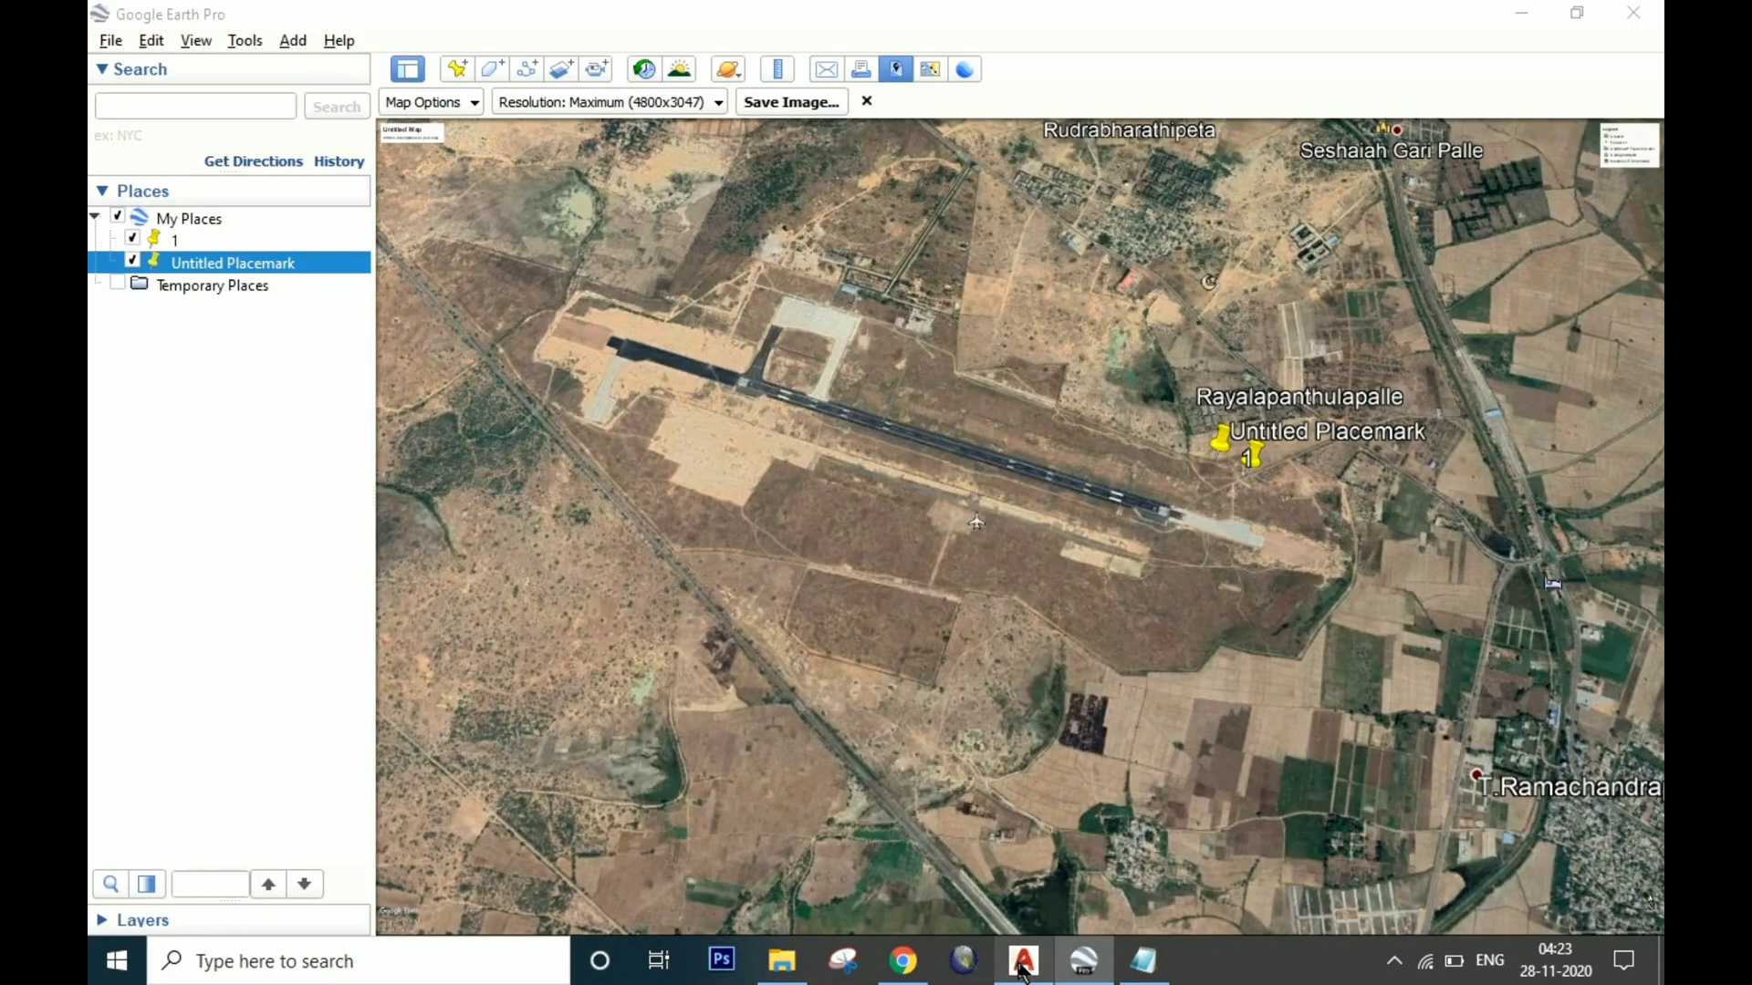
pyautogui.click(1023, 971)
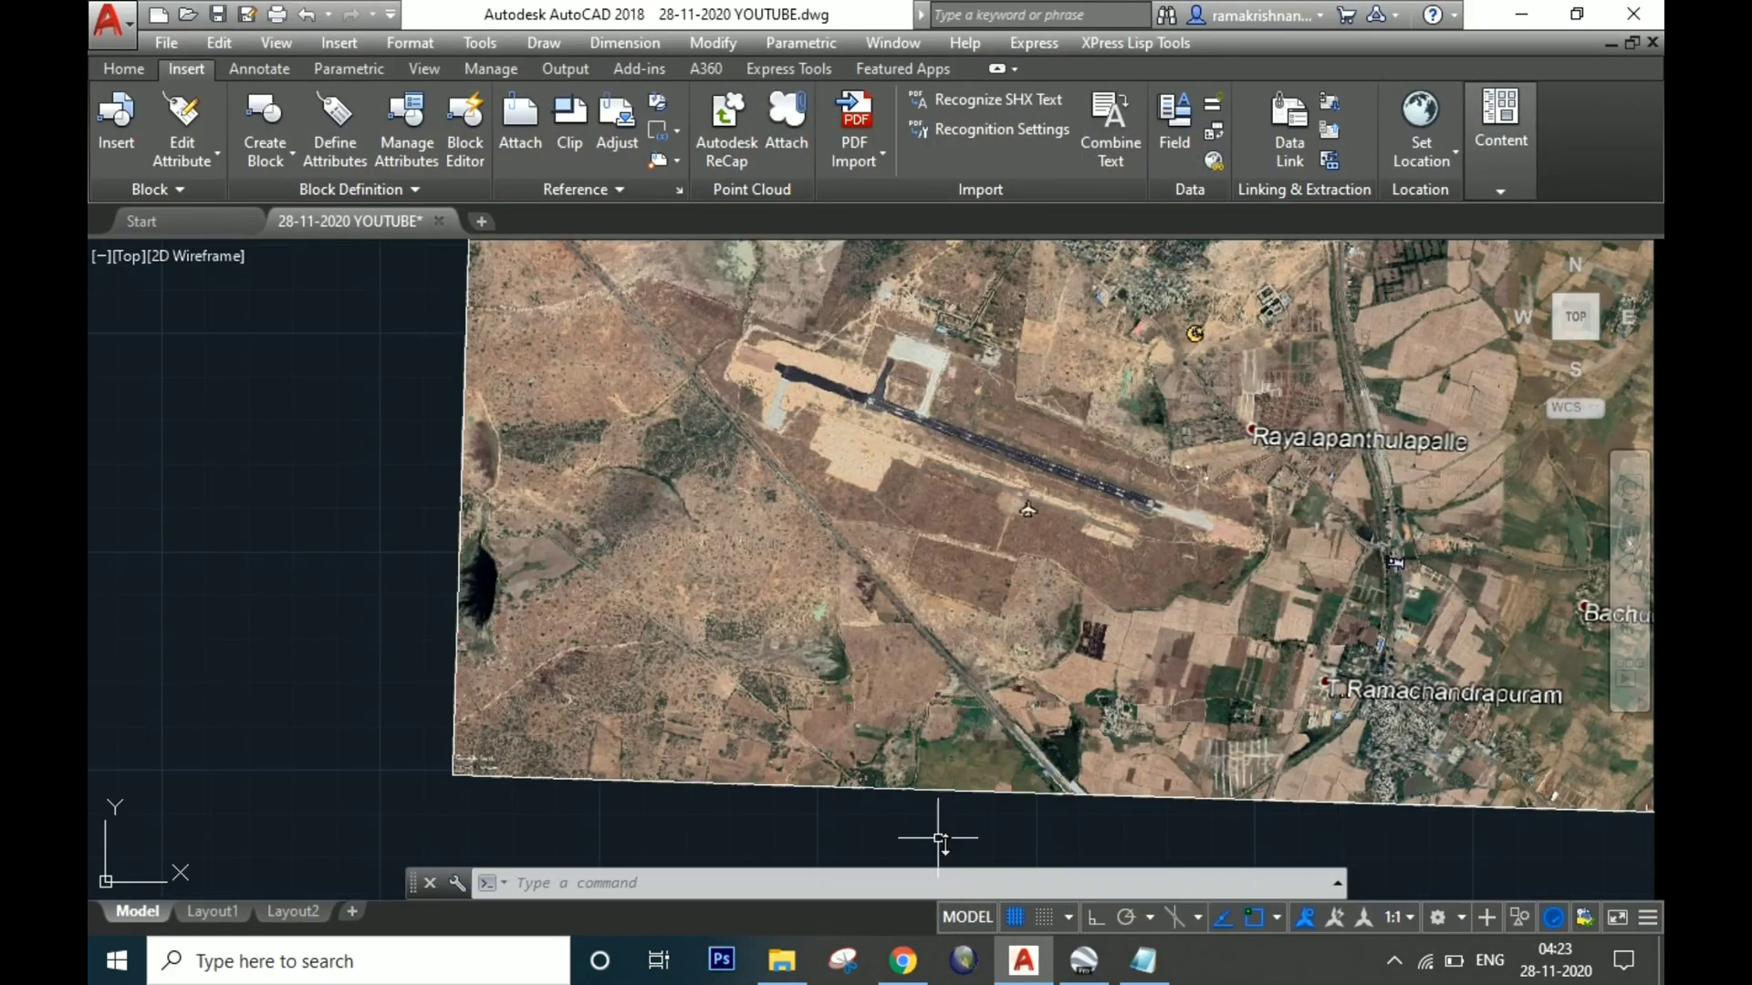
pyautogui.scroll(-2, 940, 840)
pyautogui.scroll(2, 1203, 511)
pyautogui.scroll(1, 987, 623)
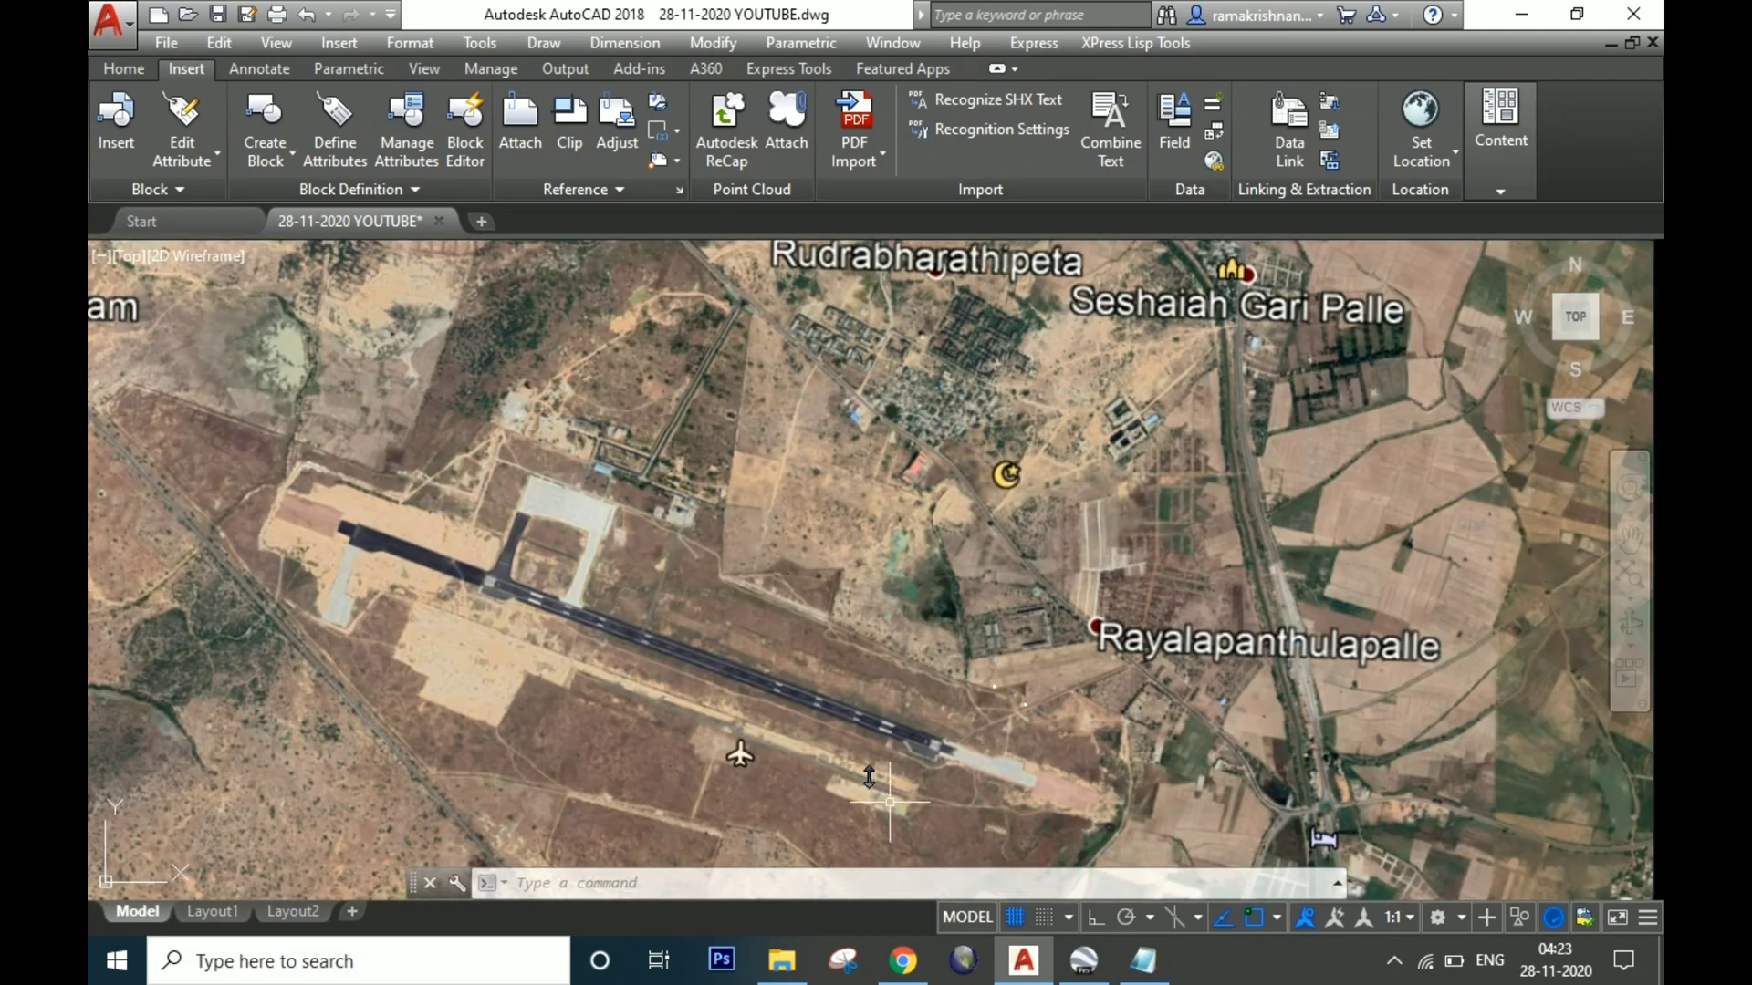
pyautogui.click(1023, 967)
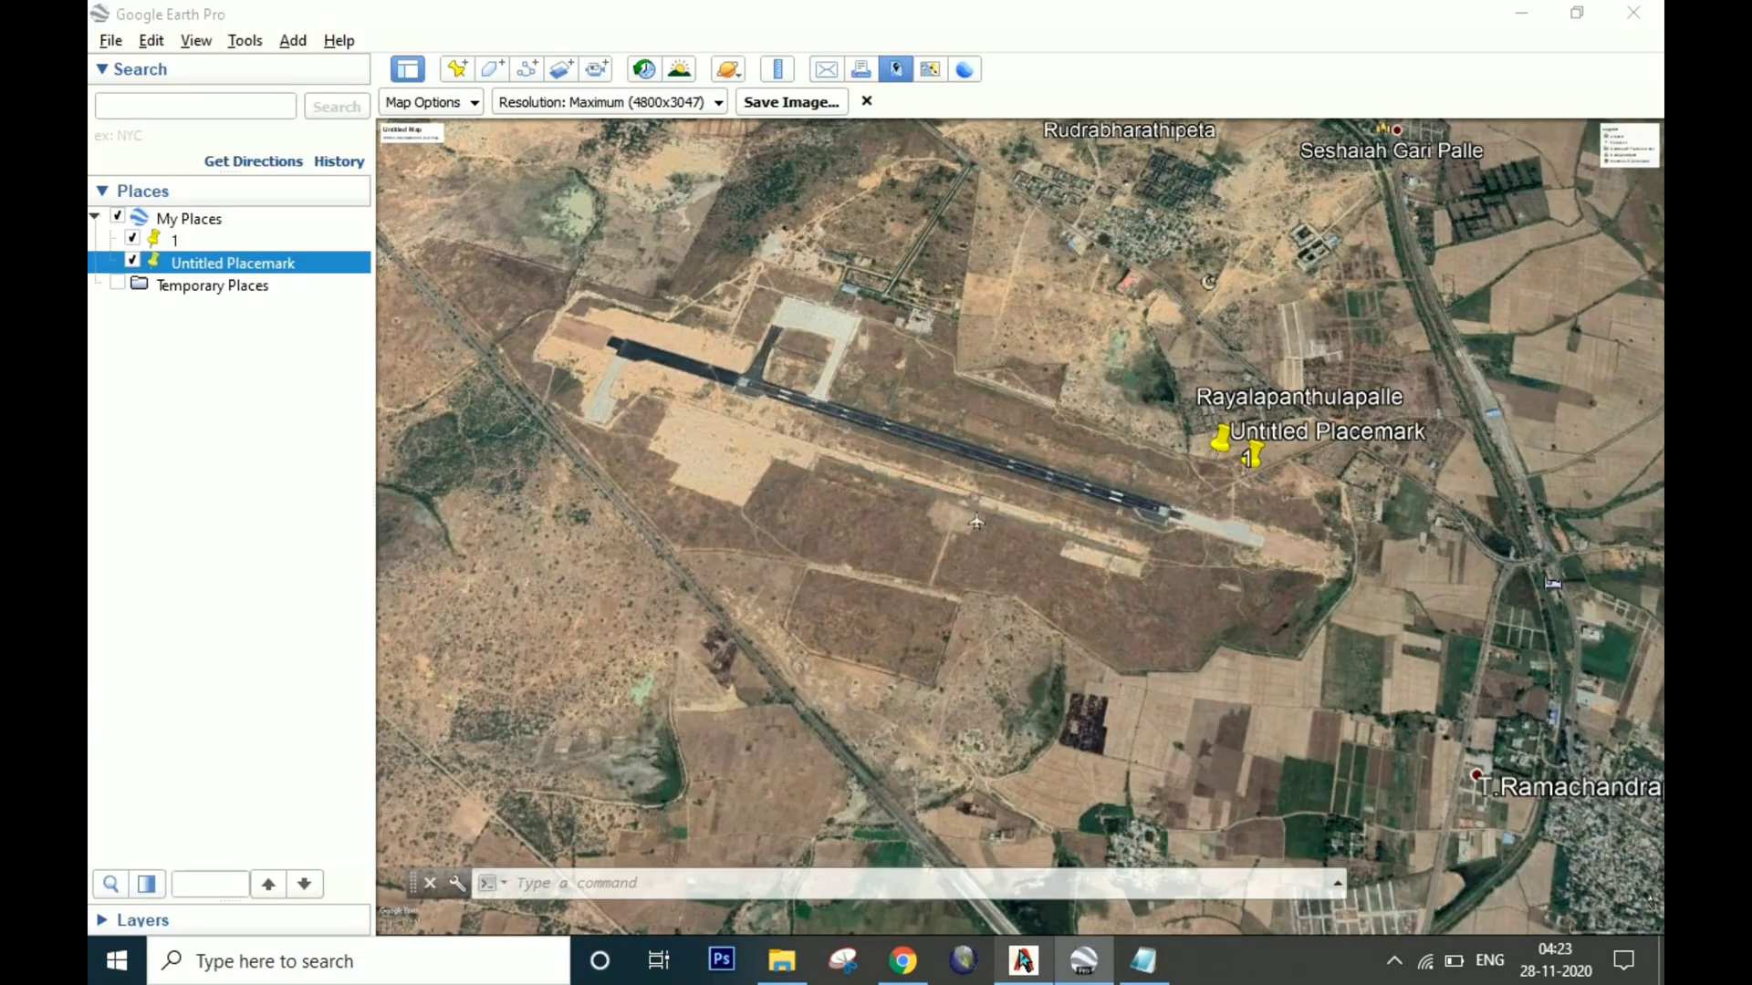
pyautogui.click(1026, 963)
pyautogui.click(1031, 963)
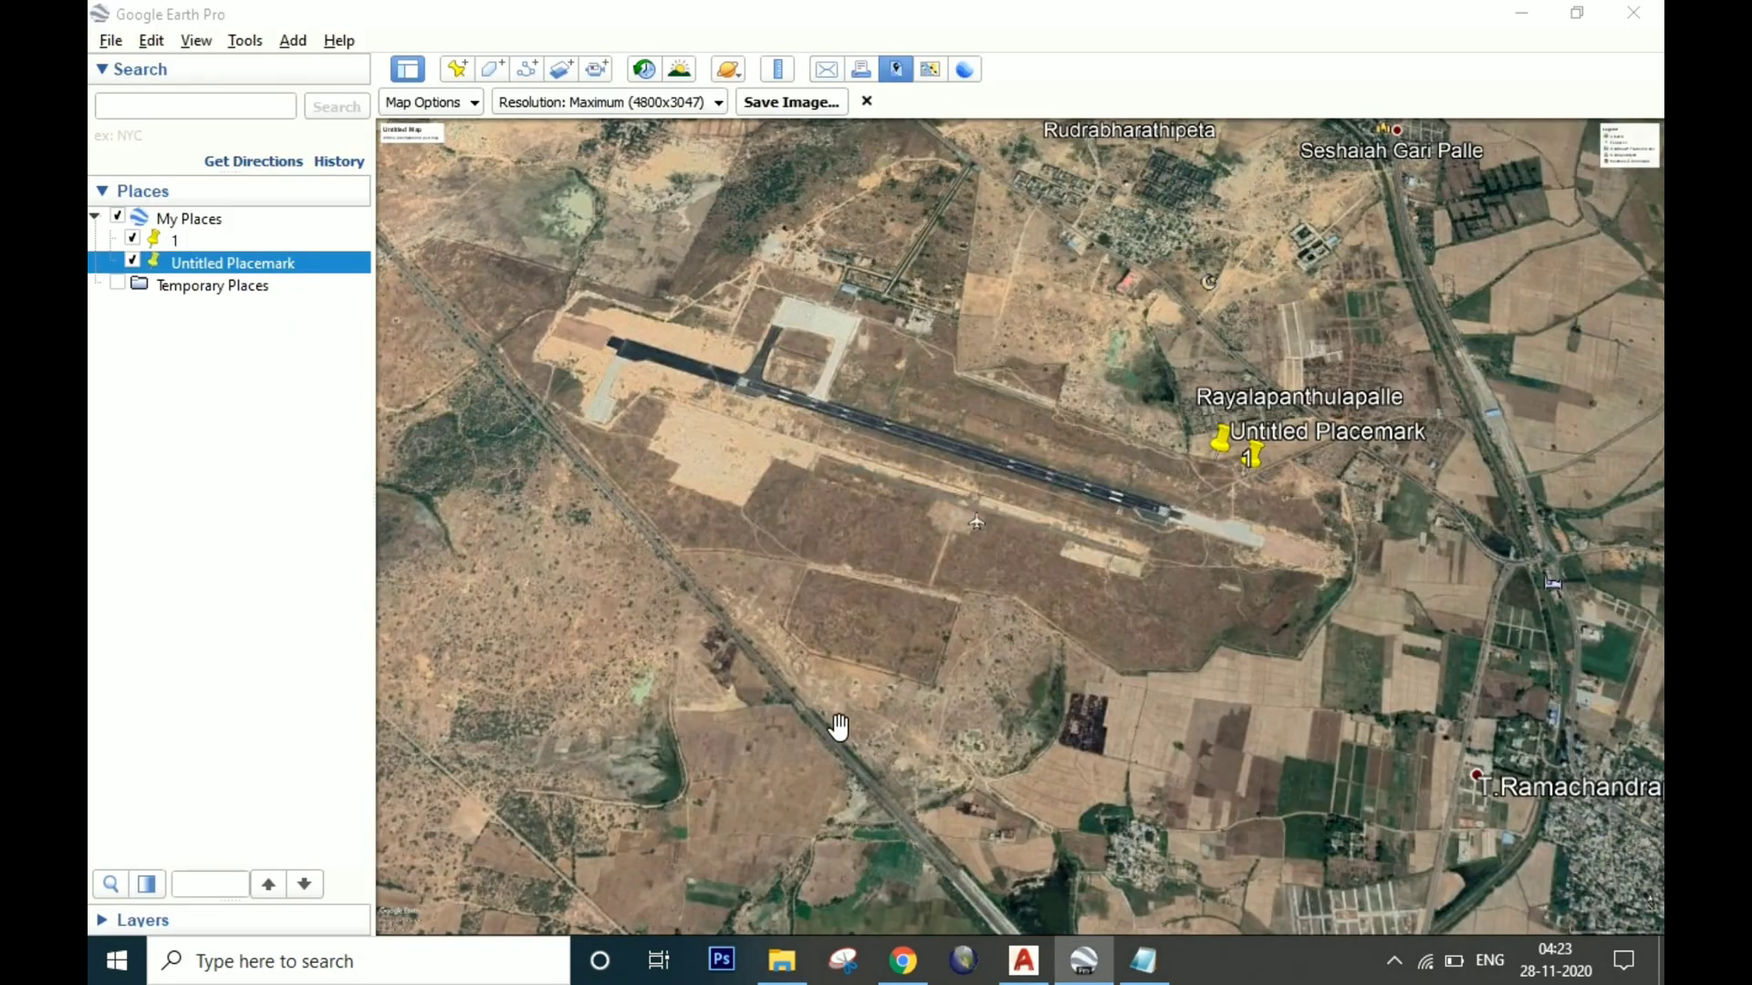
pyautogui.scroll(2, 900, 474)
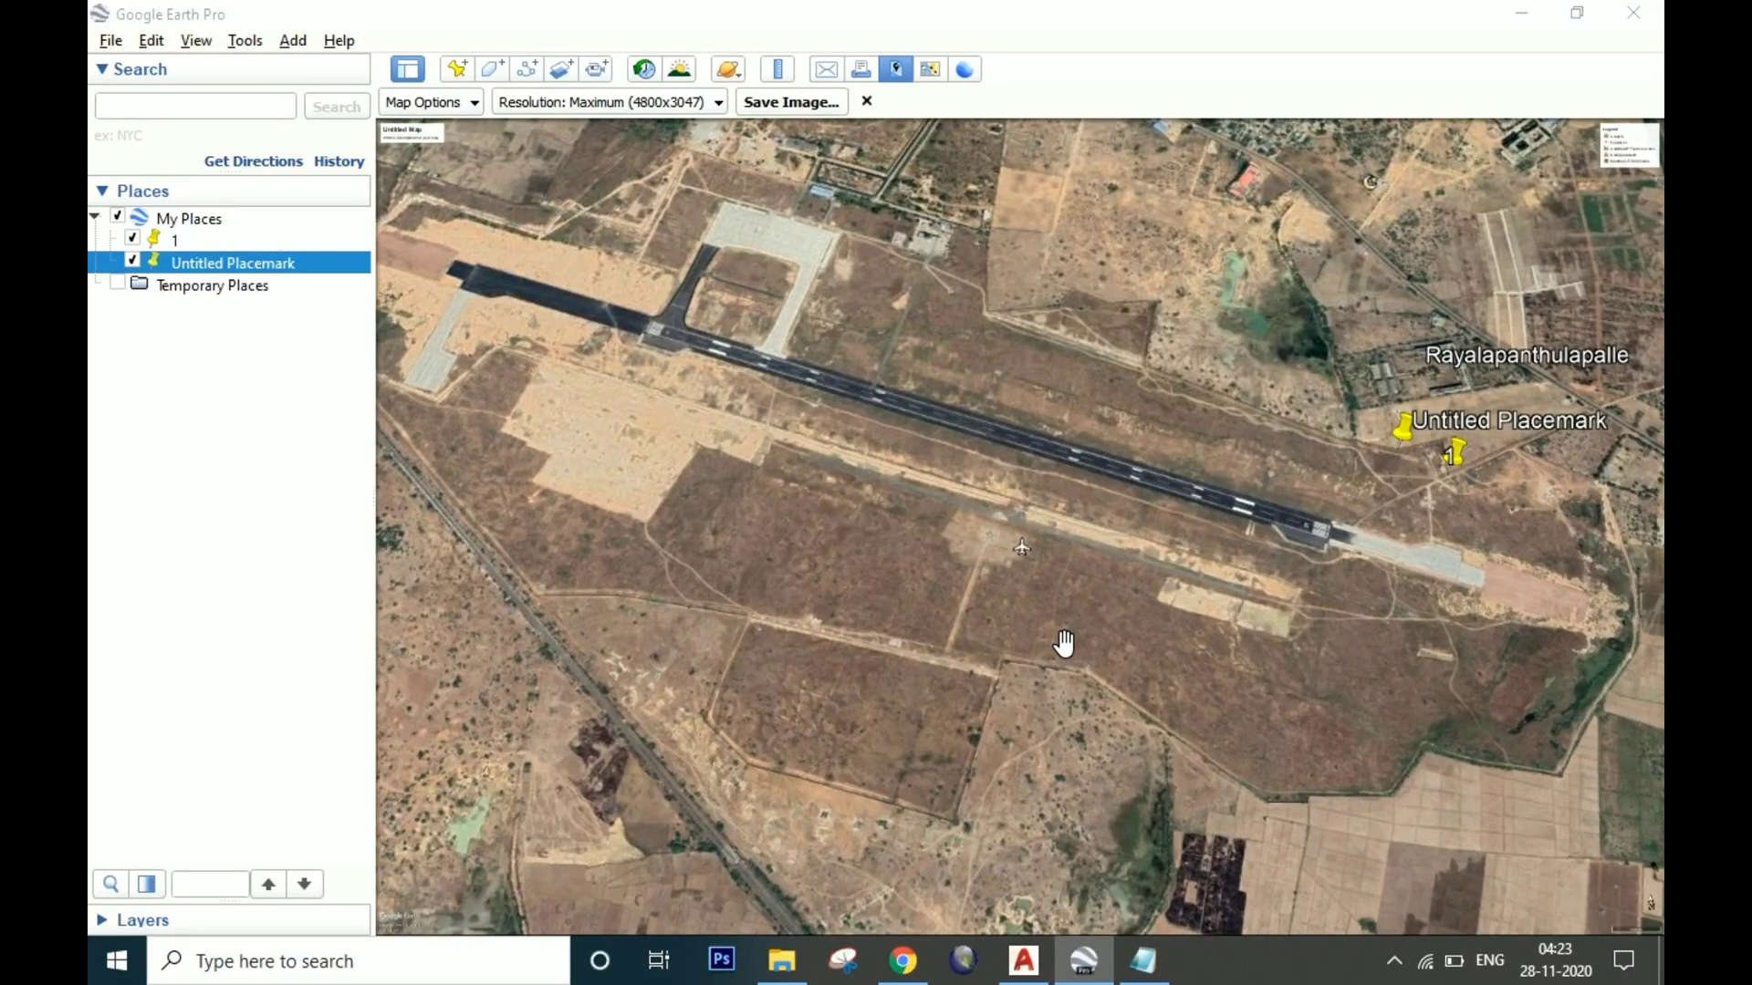
pyautogui.scroll(-2, 1063, 748)
pyautogui.click(991, 700)
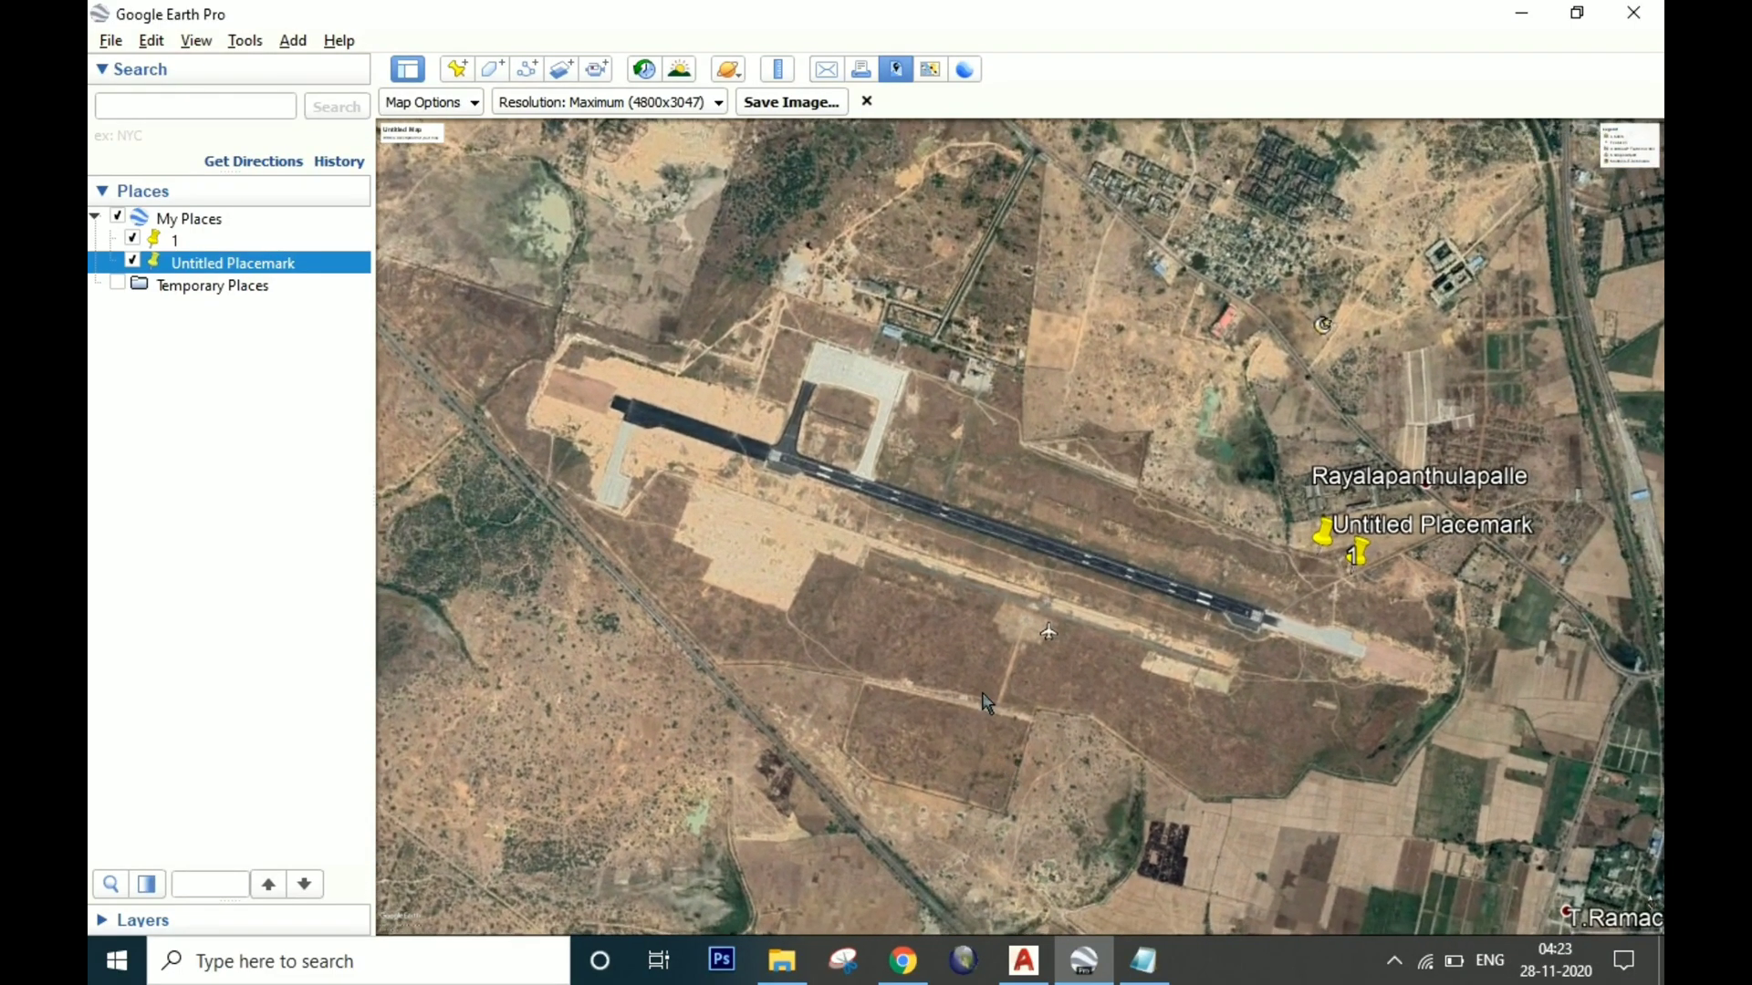
pyautogui.scroll(2, 1010, 675)
pyautogui.click(1026, 969)
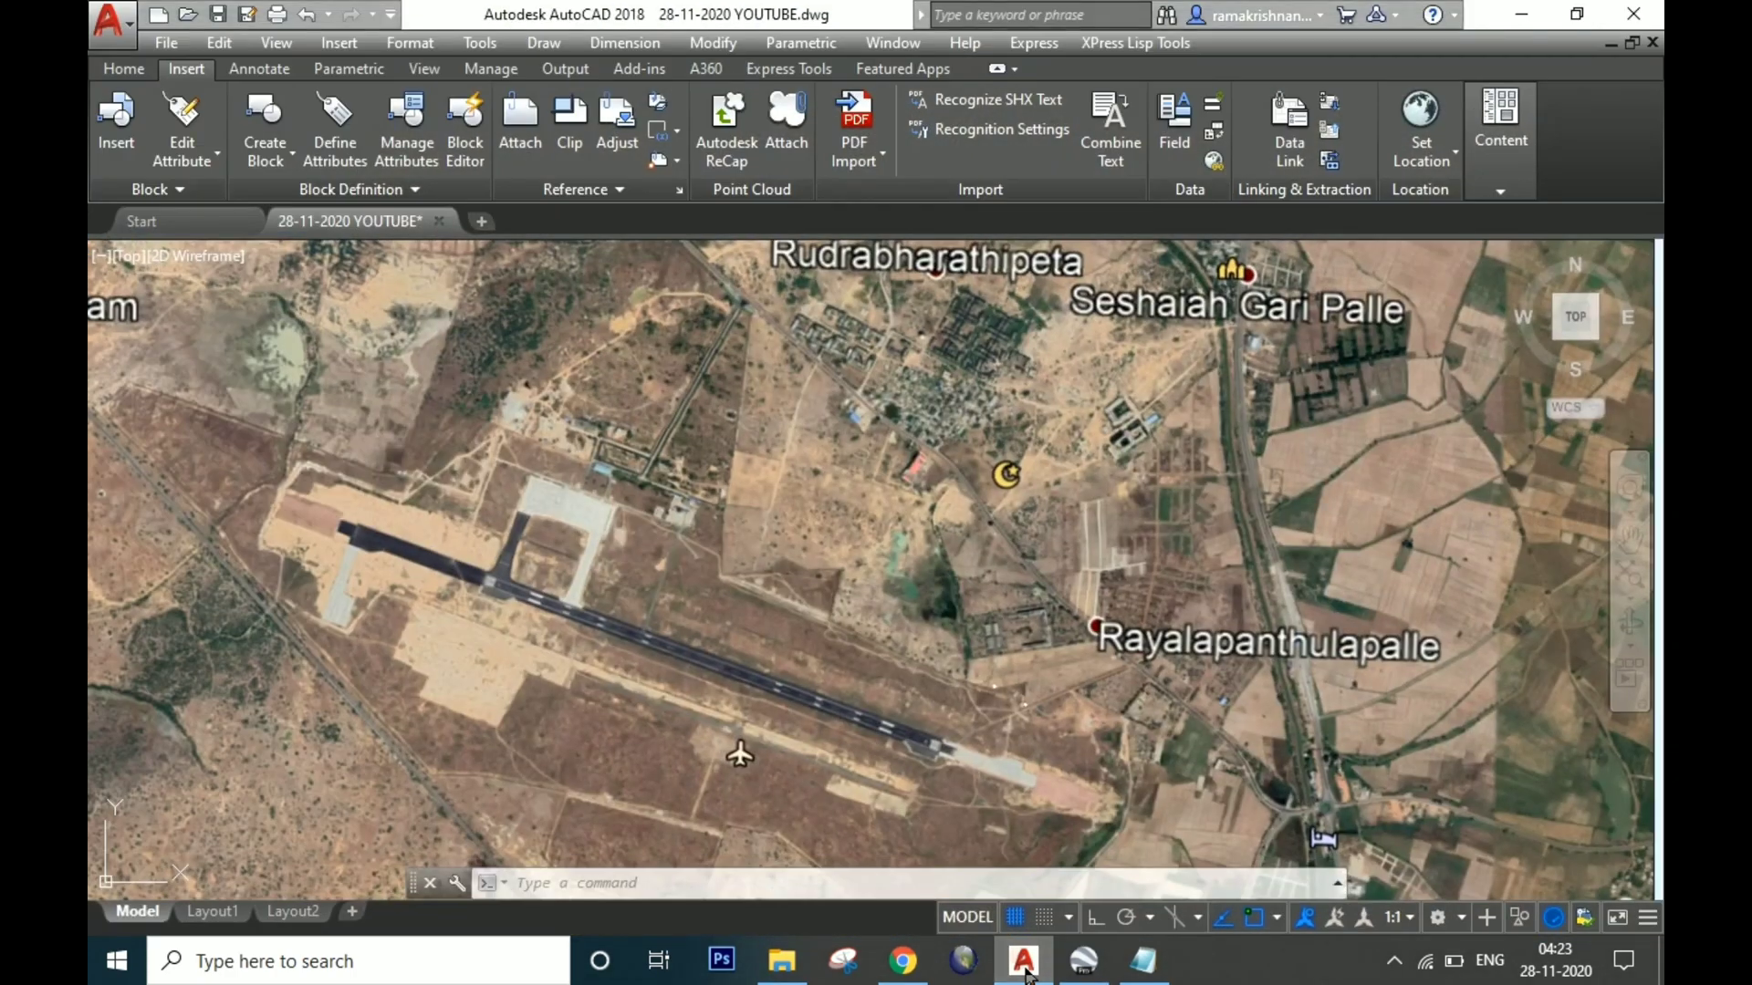
pyautogui.click(1025, 962)
pyautogui.click(1027, 975)
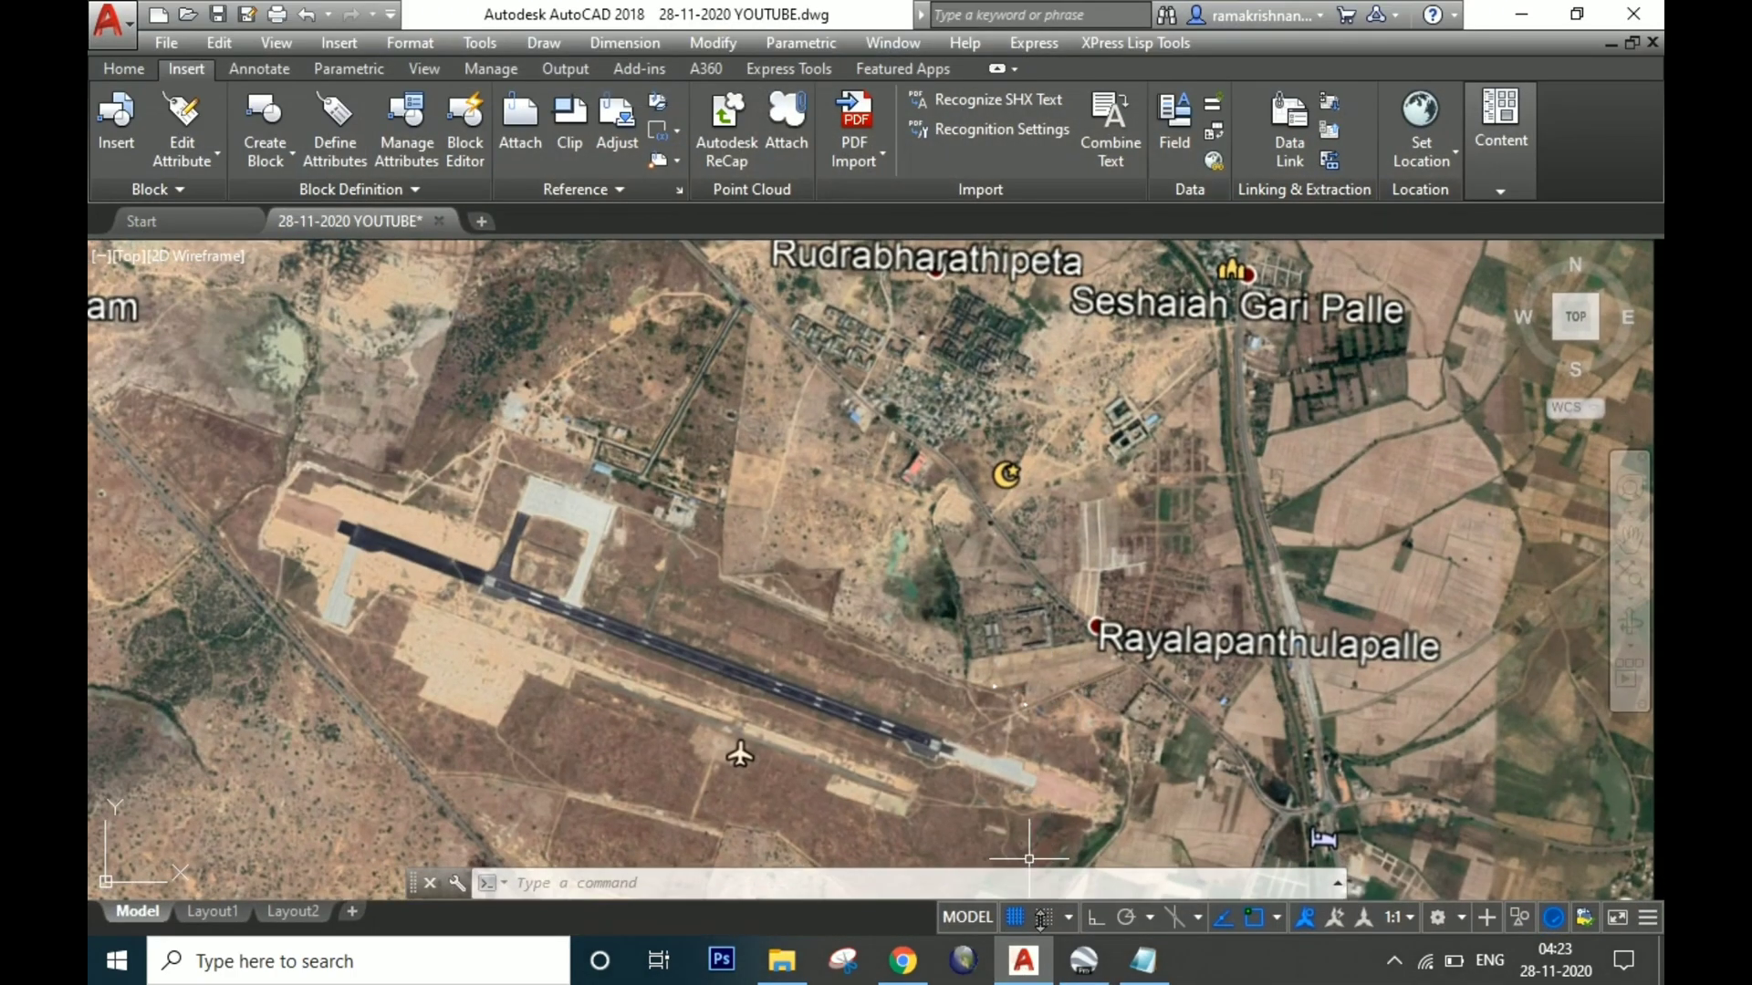
pyautogui.scroll(-5, 1029, 600)
pyautogui.scroll(5, 989, 587)
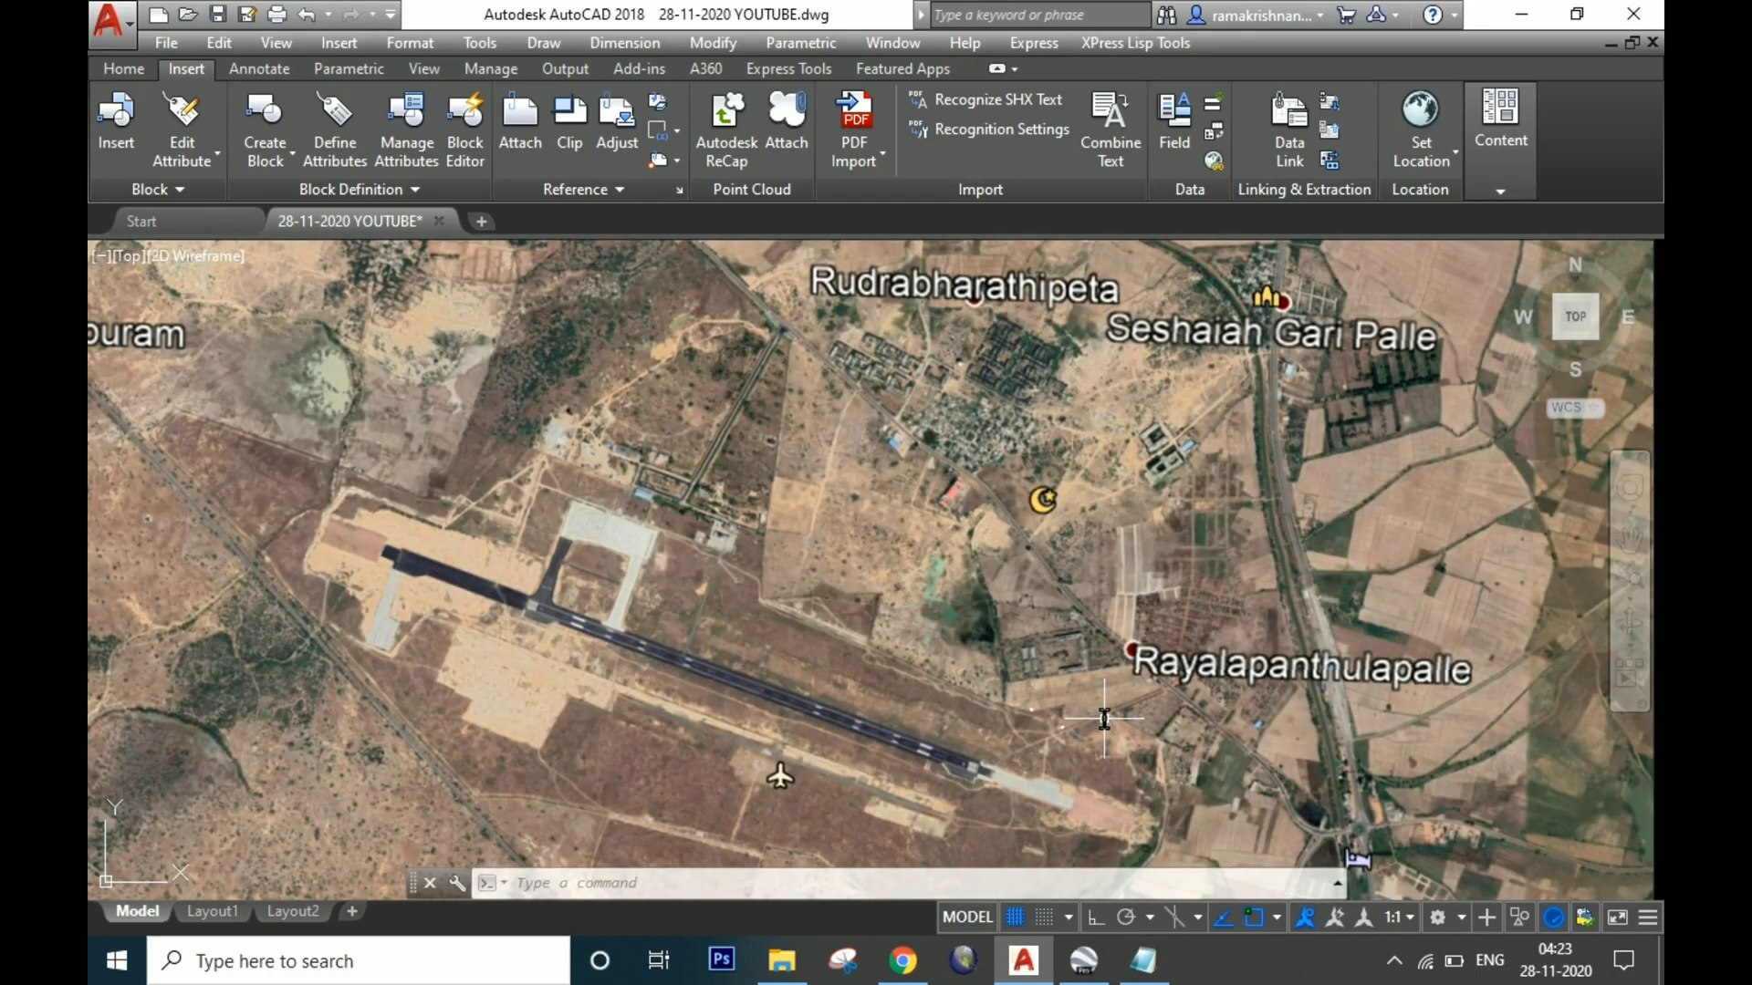
pyautogui.scroll(3, 1110, 674)
pyautogui.scroll(-3, 1159, 581)
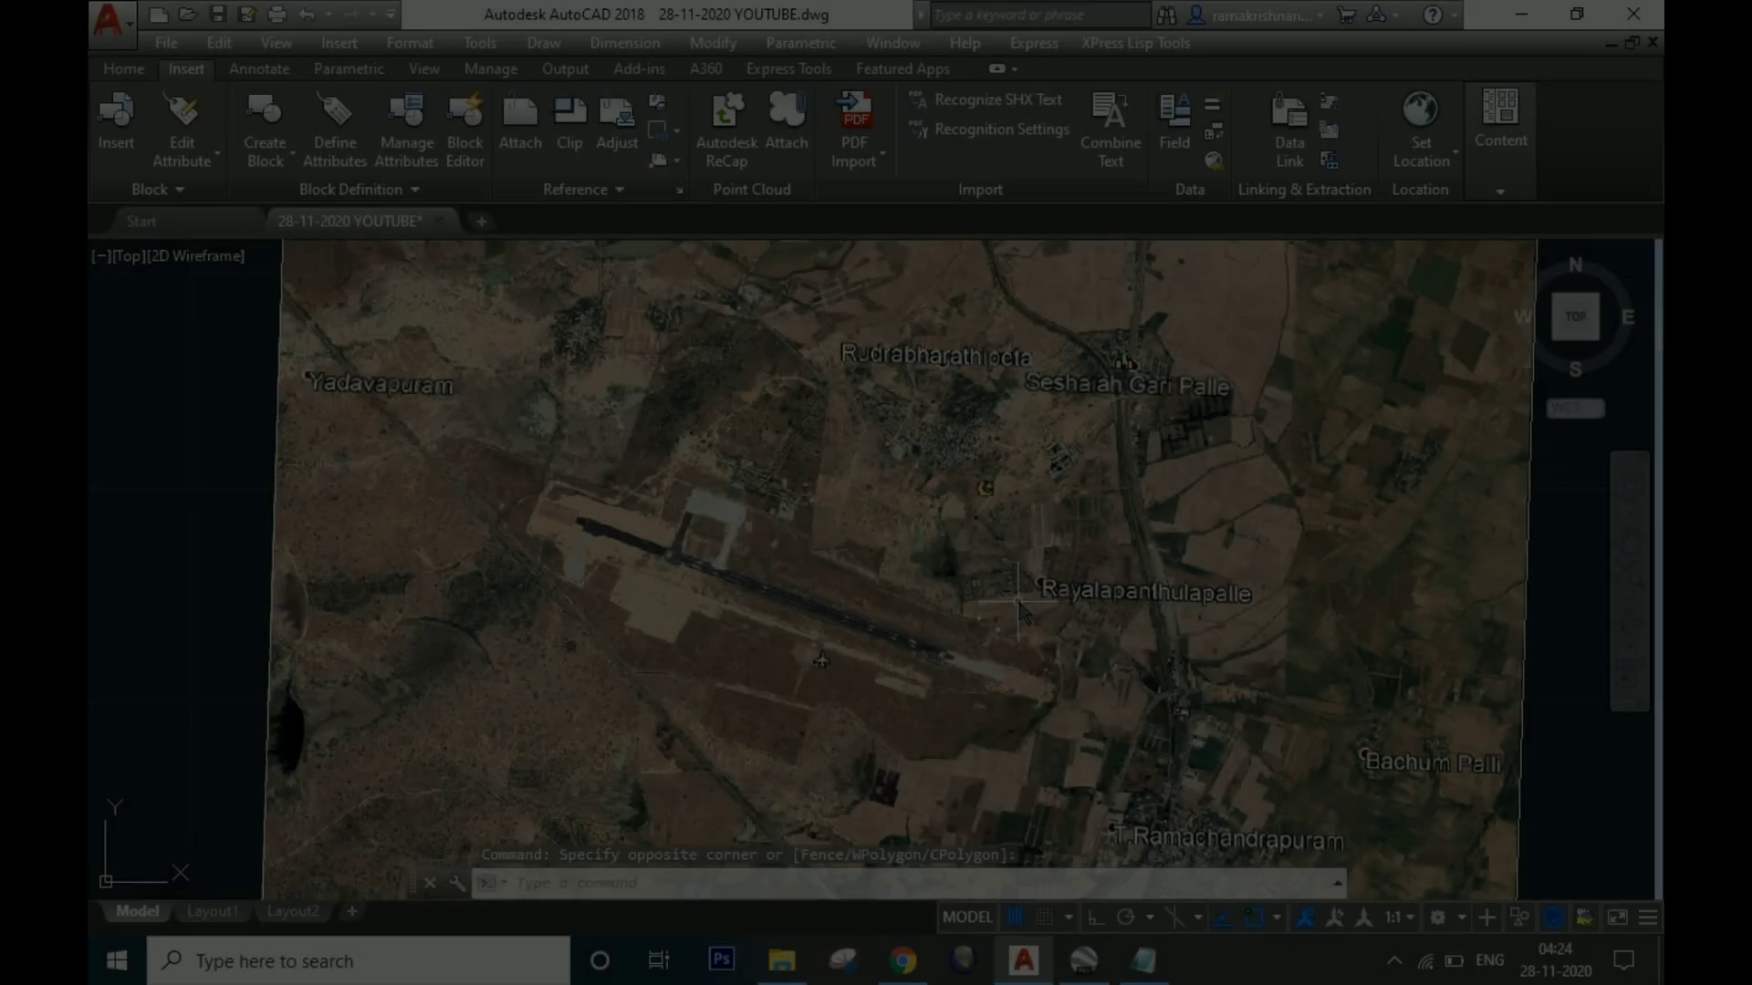
# - Save and close the drawing with the whole airport image in view, and close Google Earth
pyautogui.scroll(5, 1004, 636)
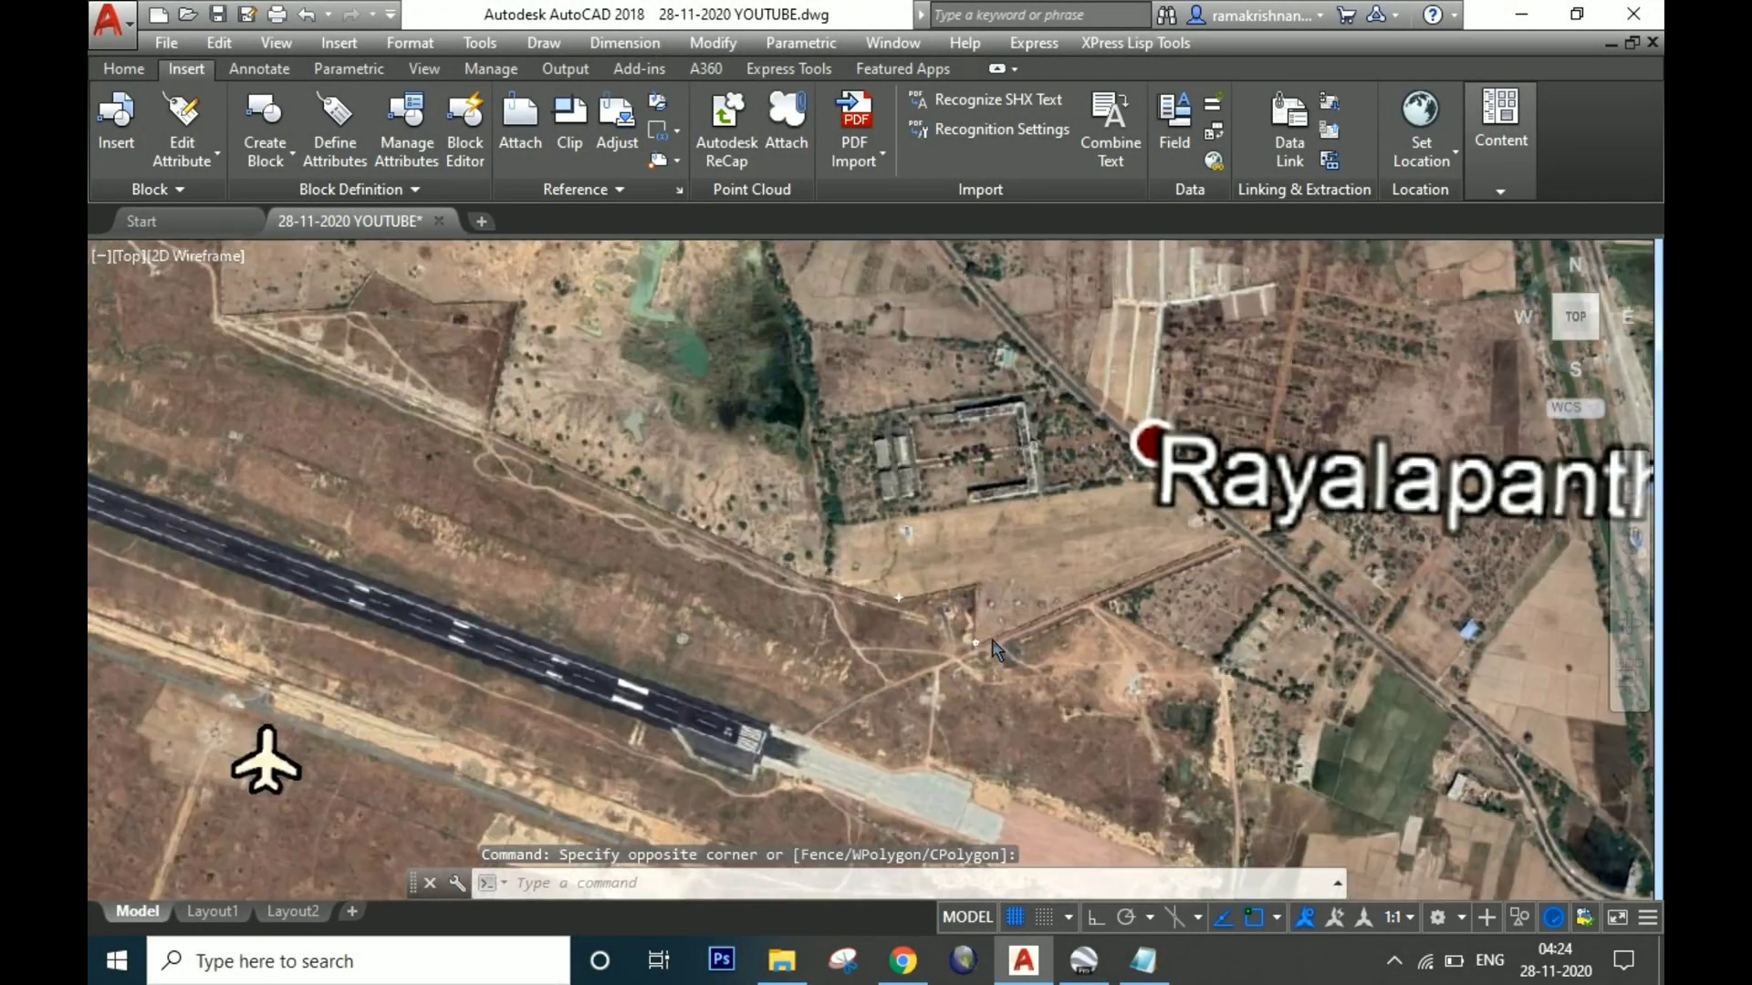
pyautogui.scroll(-8, 1022, 567)
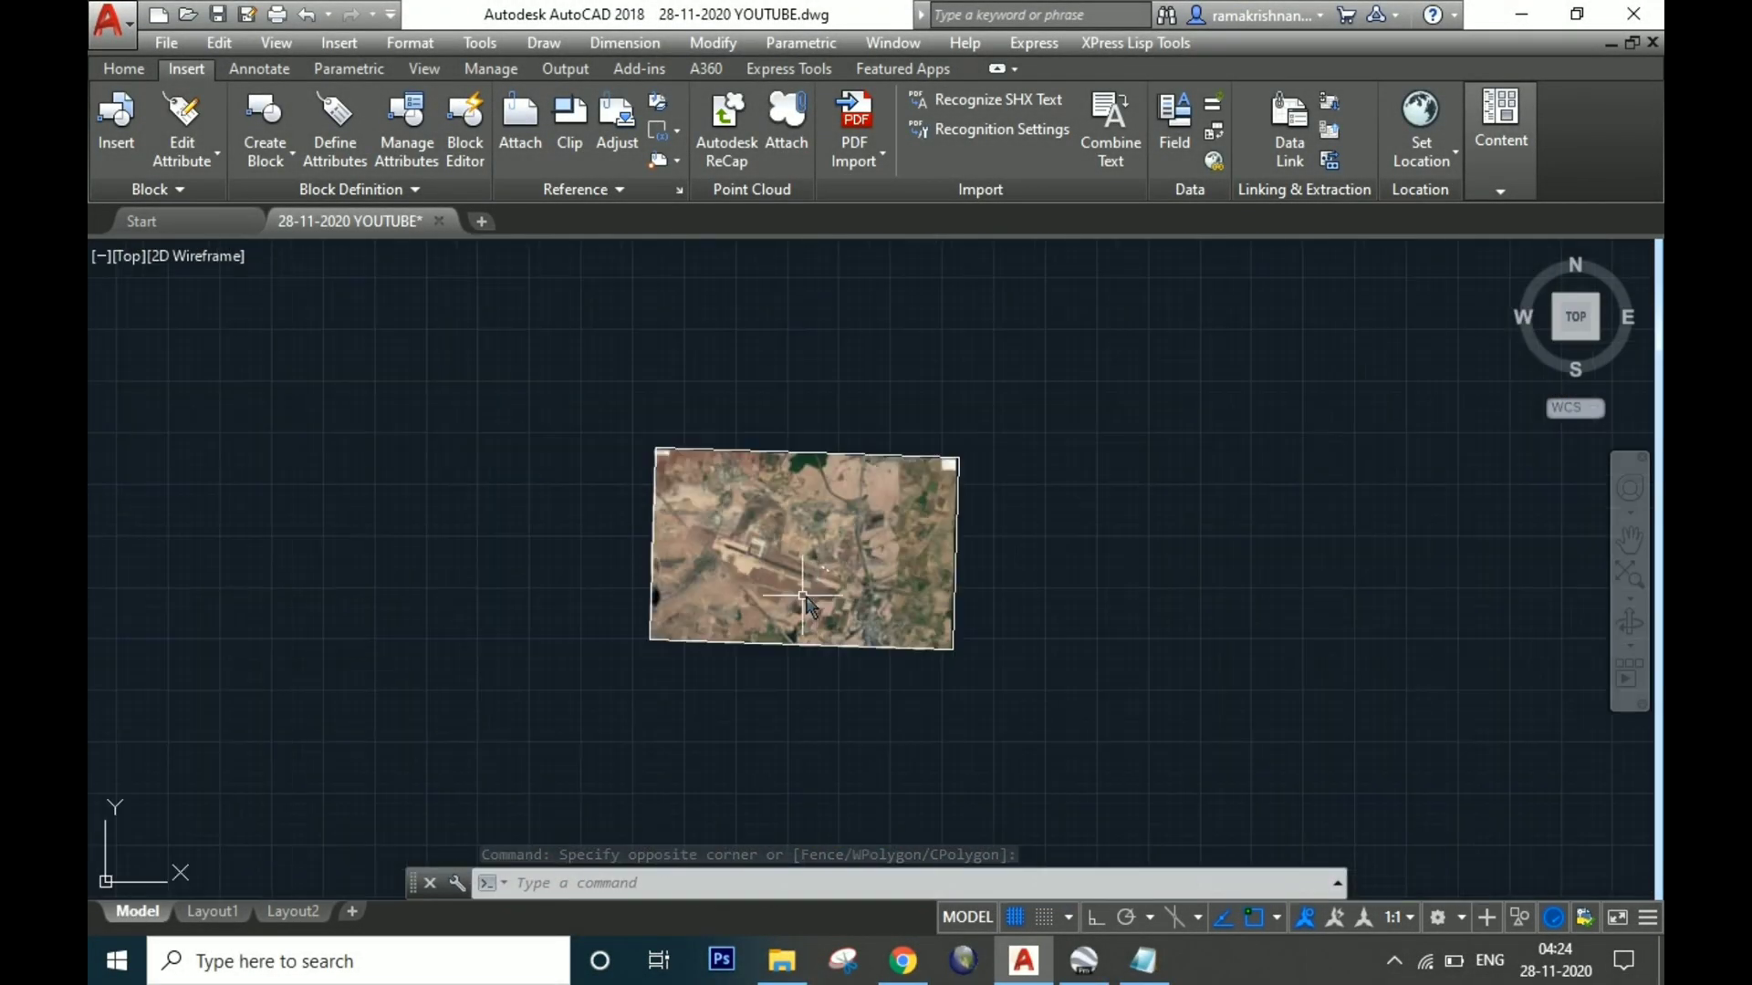
pyautogui.hotkey('ctrl', 's')
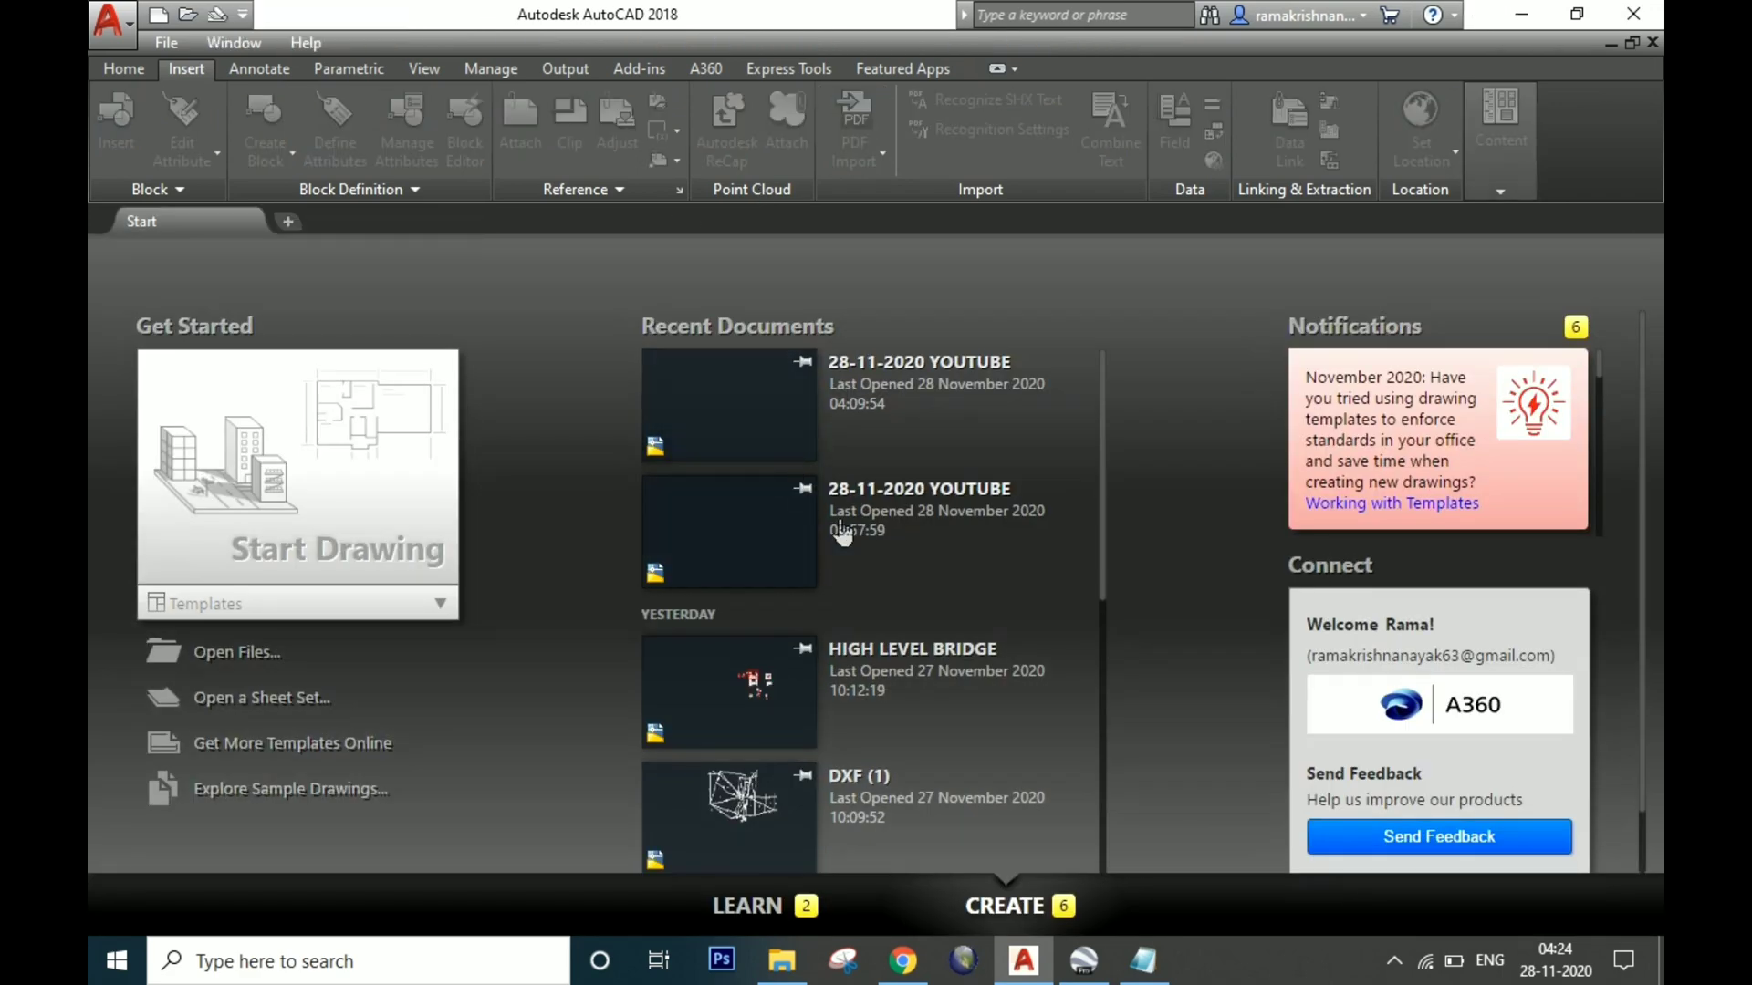
pyautogui.click(1522, 16)
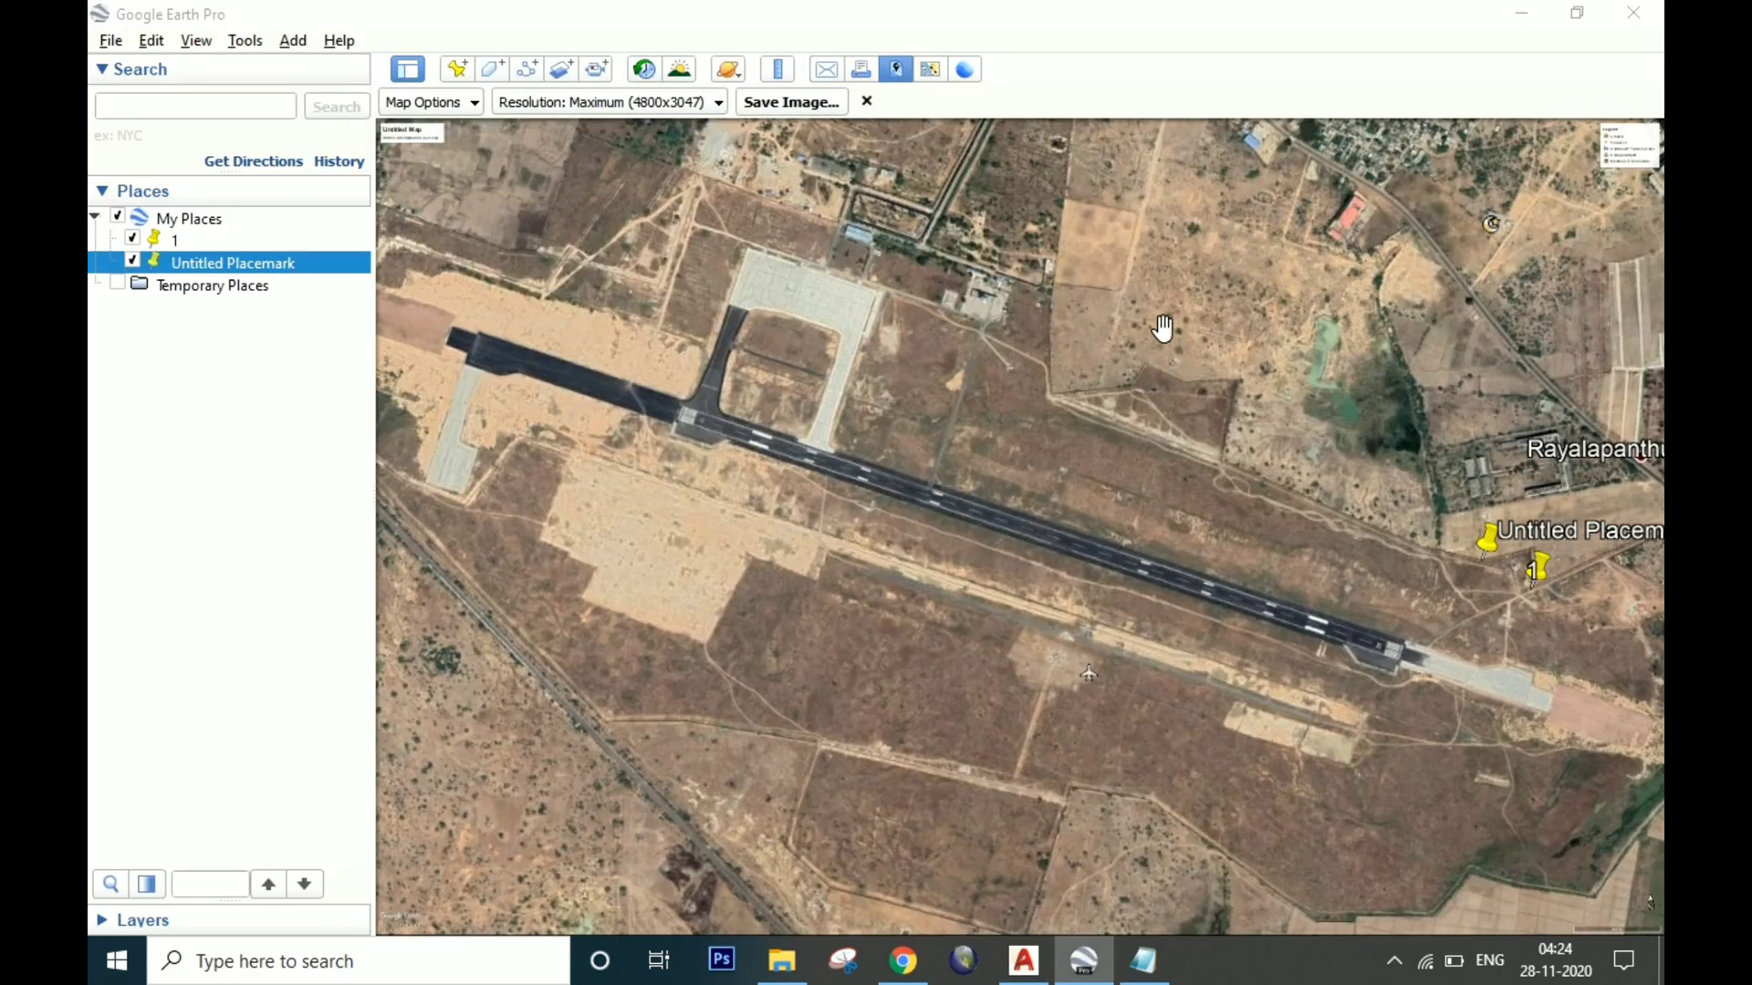
pyautogui.click(1622, 12)
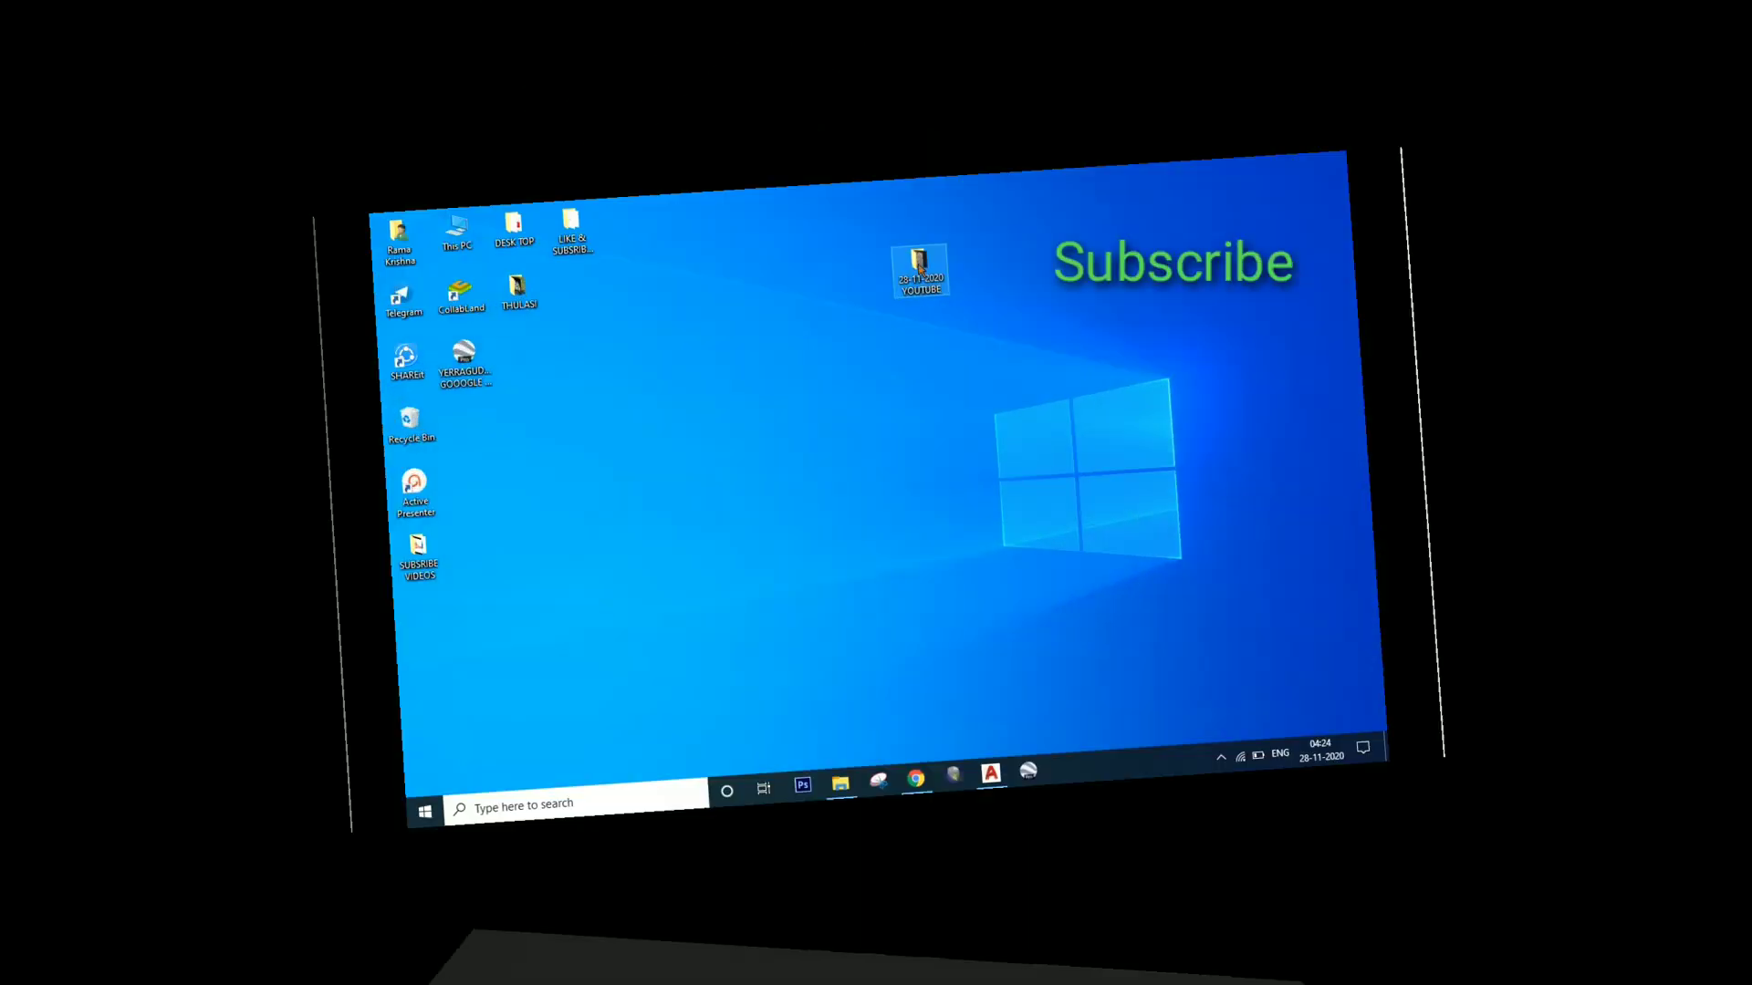
# - Open 28-11-2020 YOUTUBE.dwg from the desktop folder 28-11-2020 YOUTUBE and dismiss the startup message
pyautogui.doubleClick(963, 137)
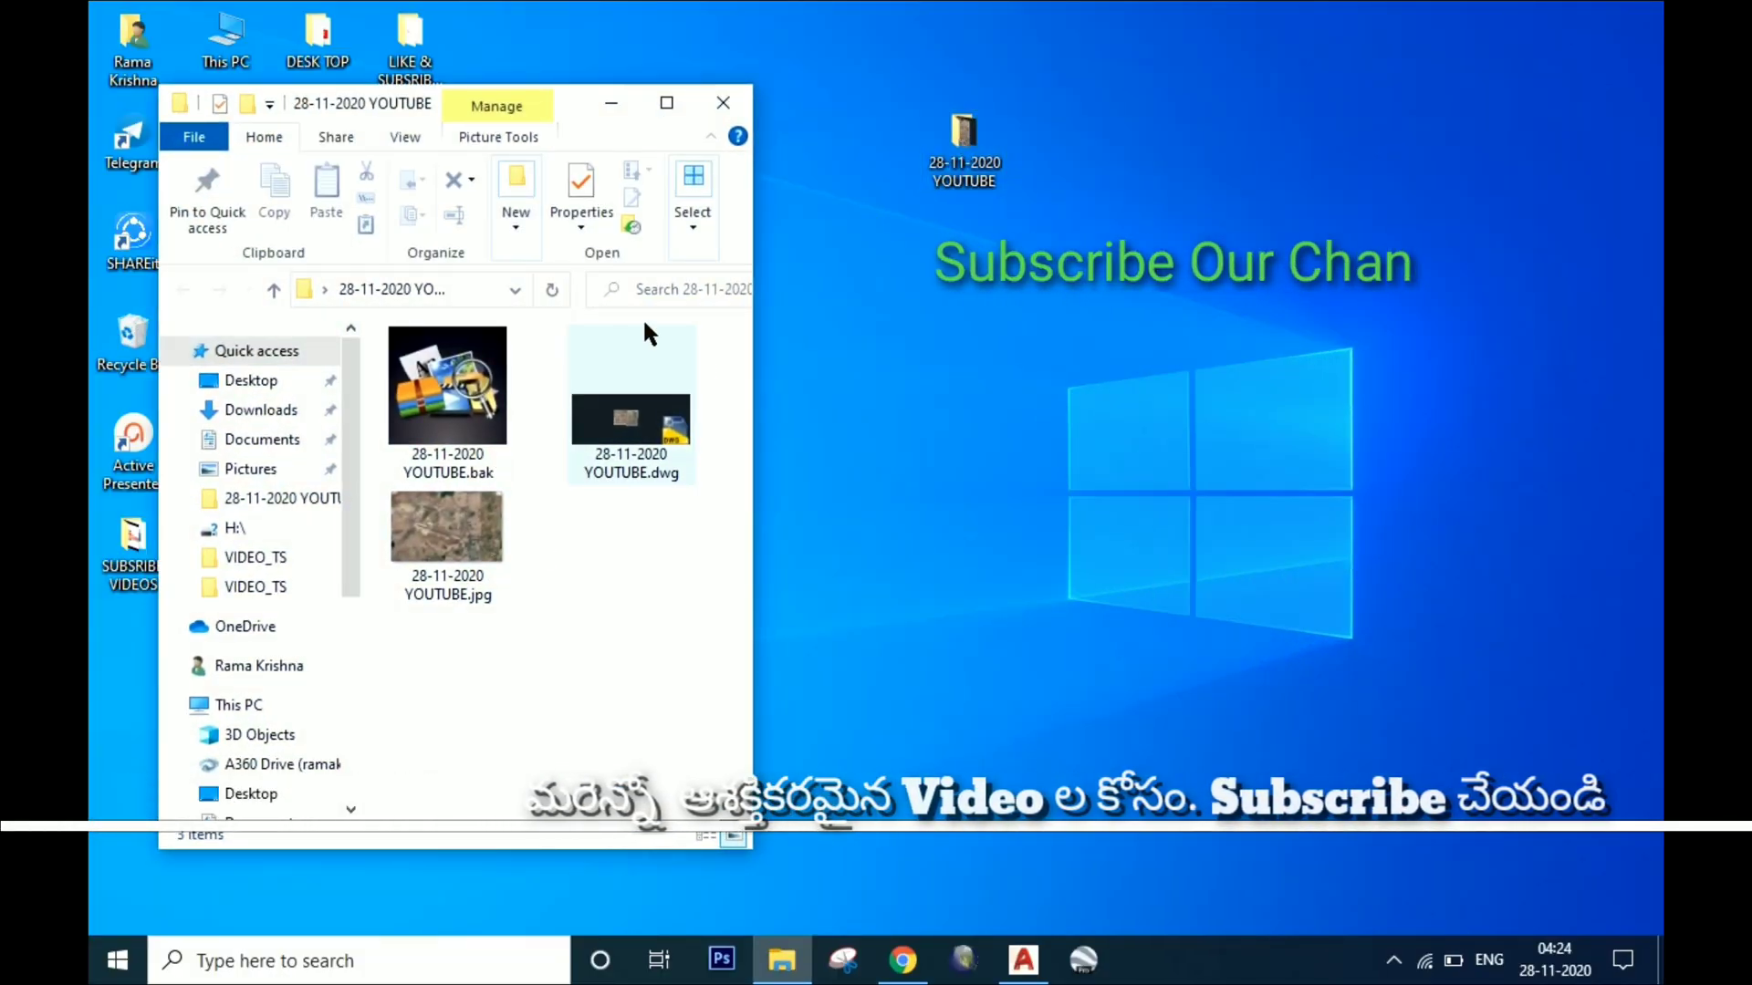
pyautogui.click(667, 102)
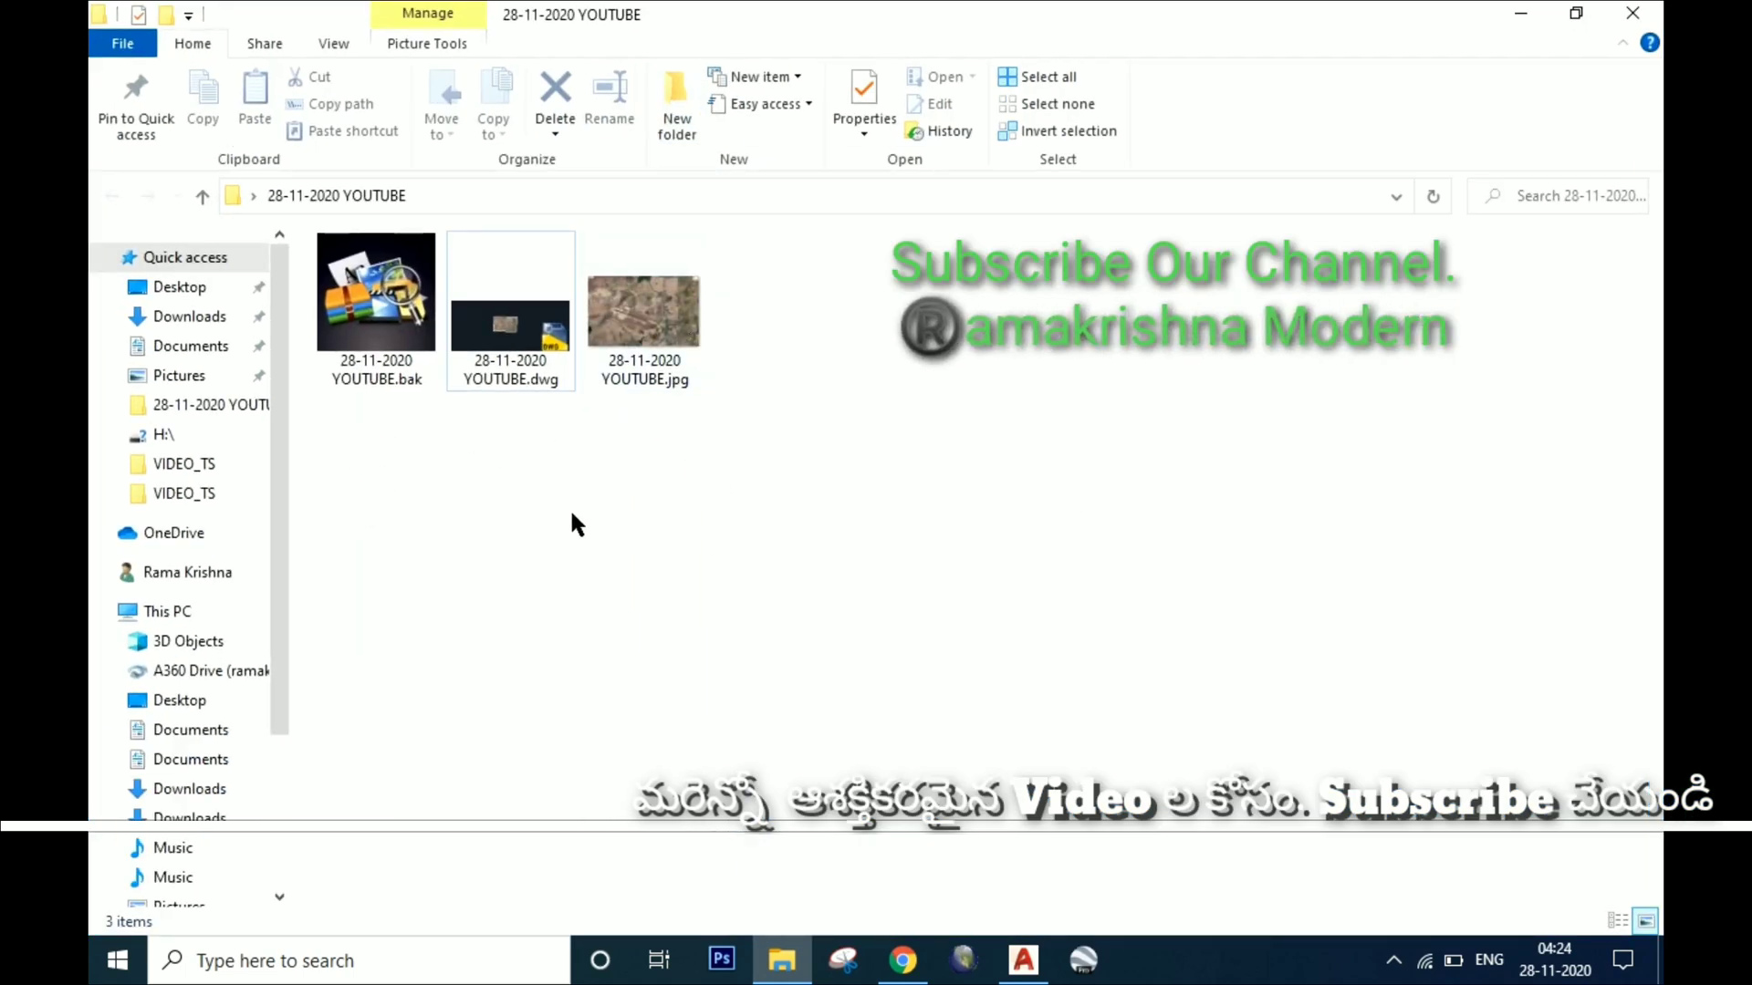
pyautogui.doubleClick(513, 340)
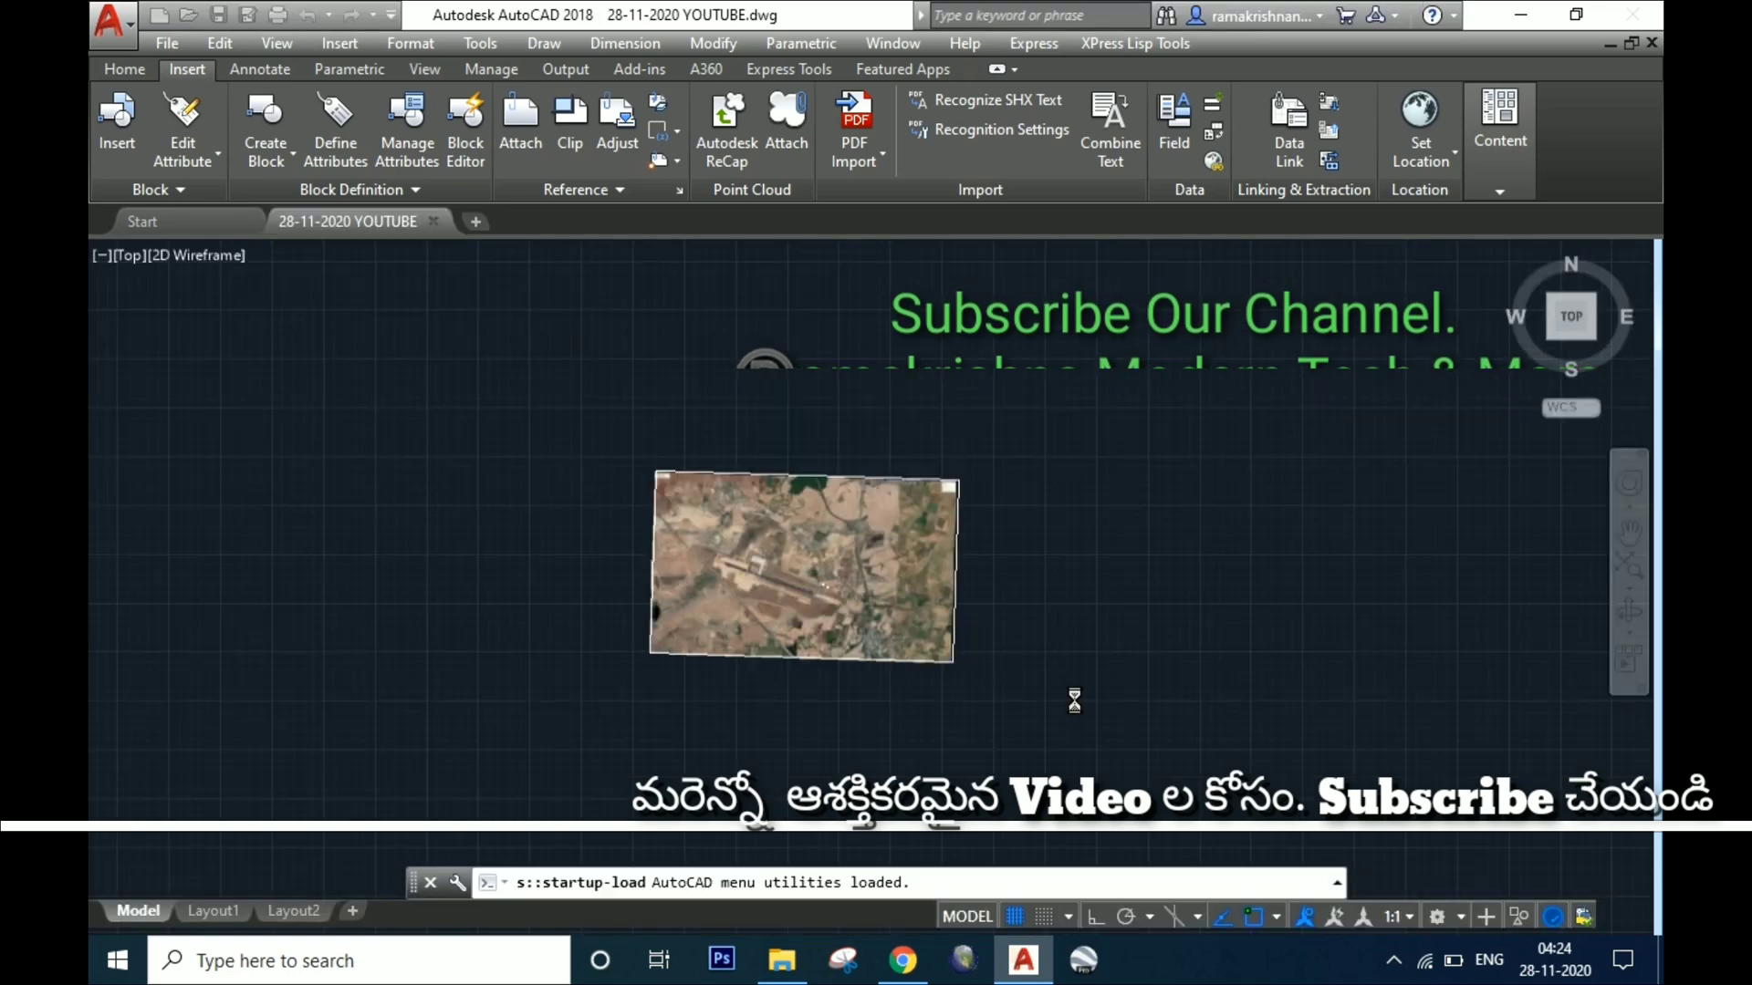
pyautogui.click(983, 527)
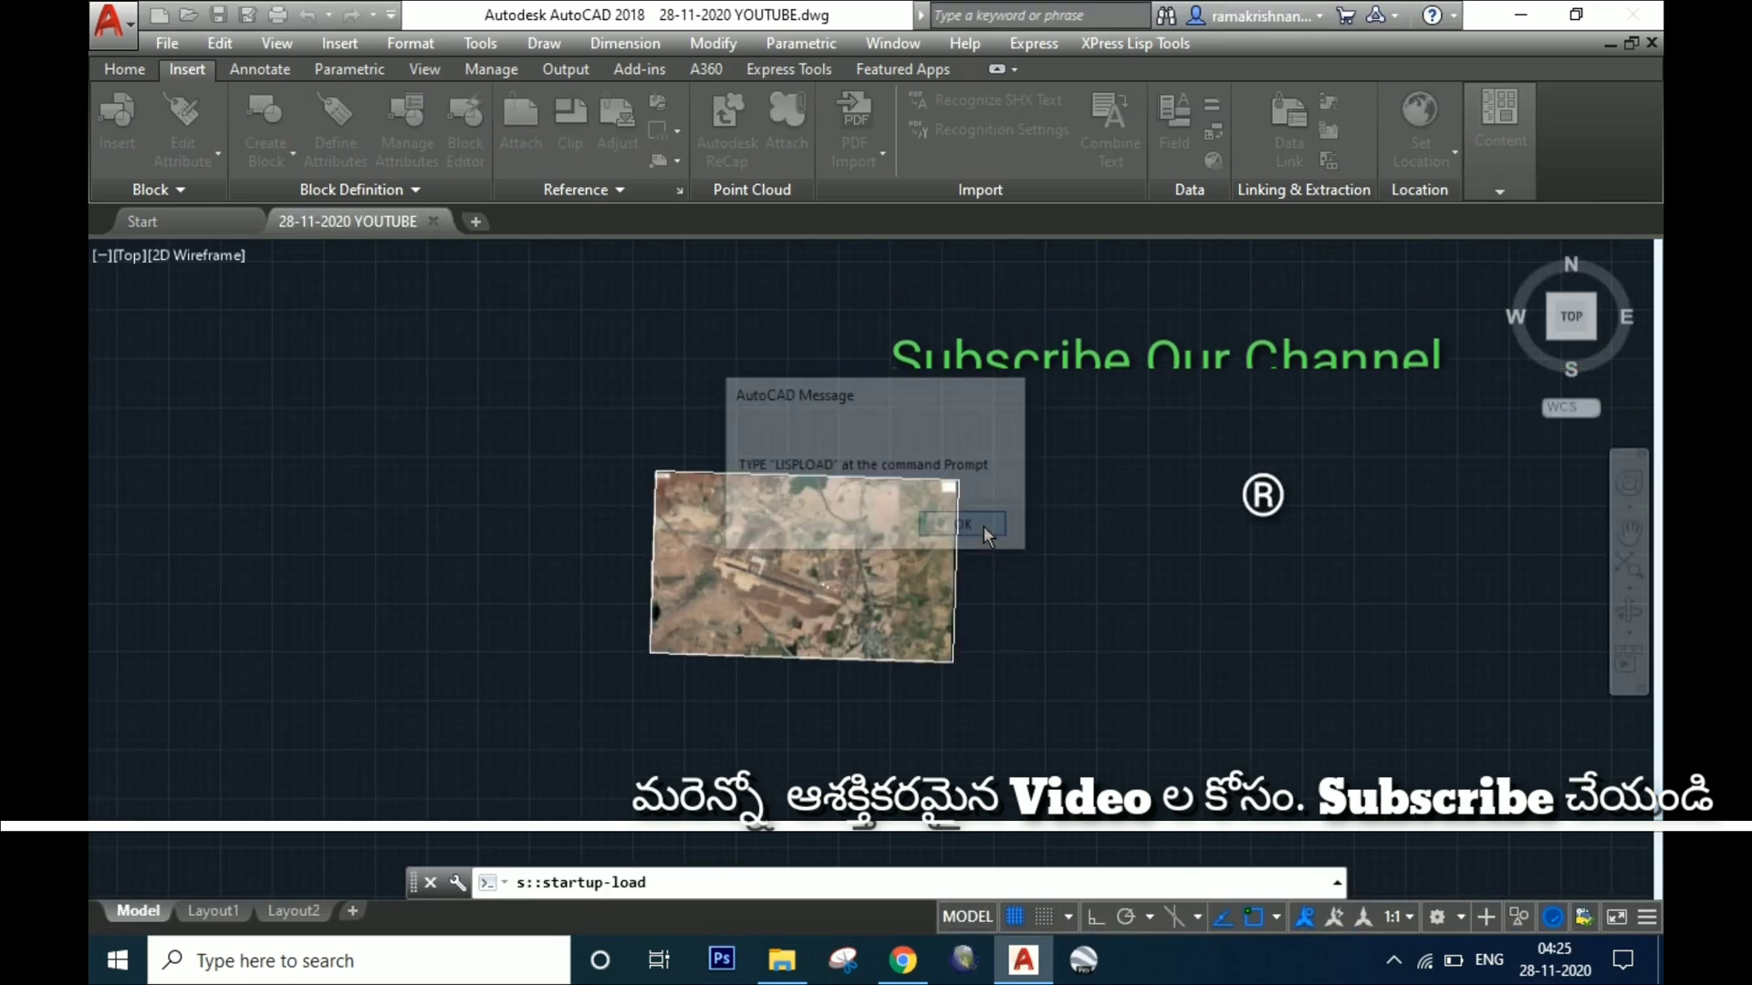
# - Examine the reopened drawing's airport image around the runway, its end near the placed points, and the nearby road junction
pyautogui.scroll(8, 820, 595)
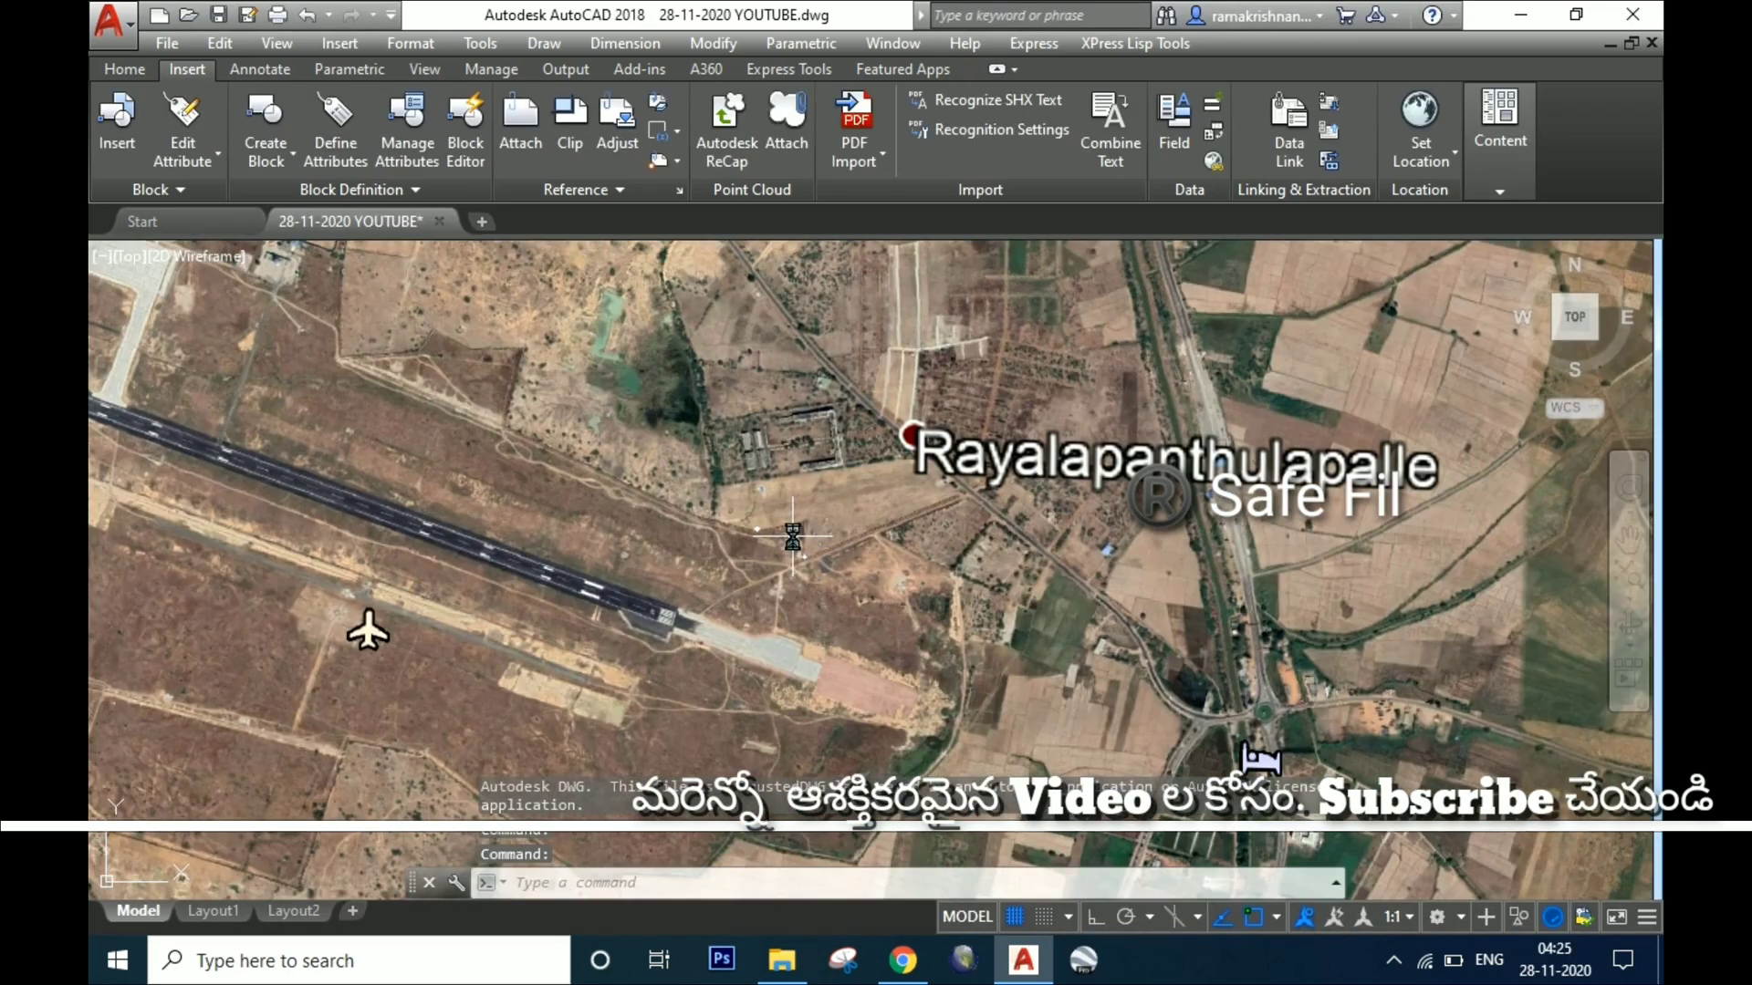
pyautogui.scroll(-10, 906, 664)
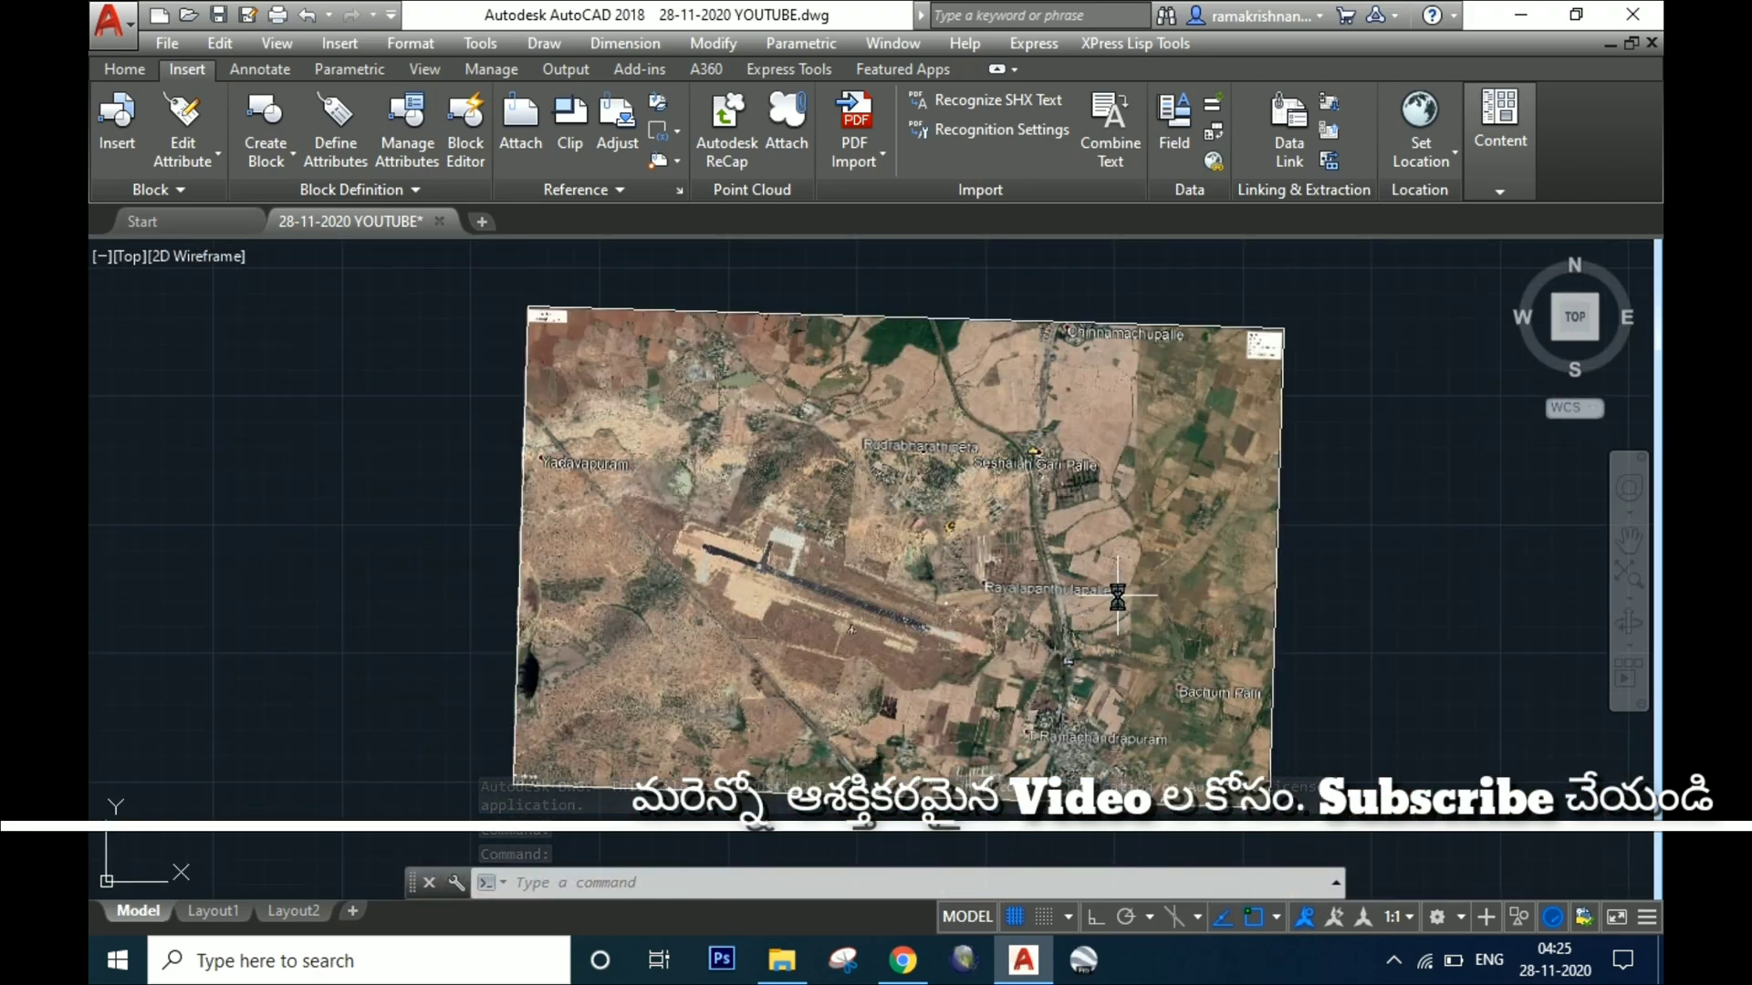
pyautogui.scroll(6, 881, 630)
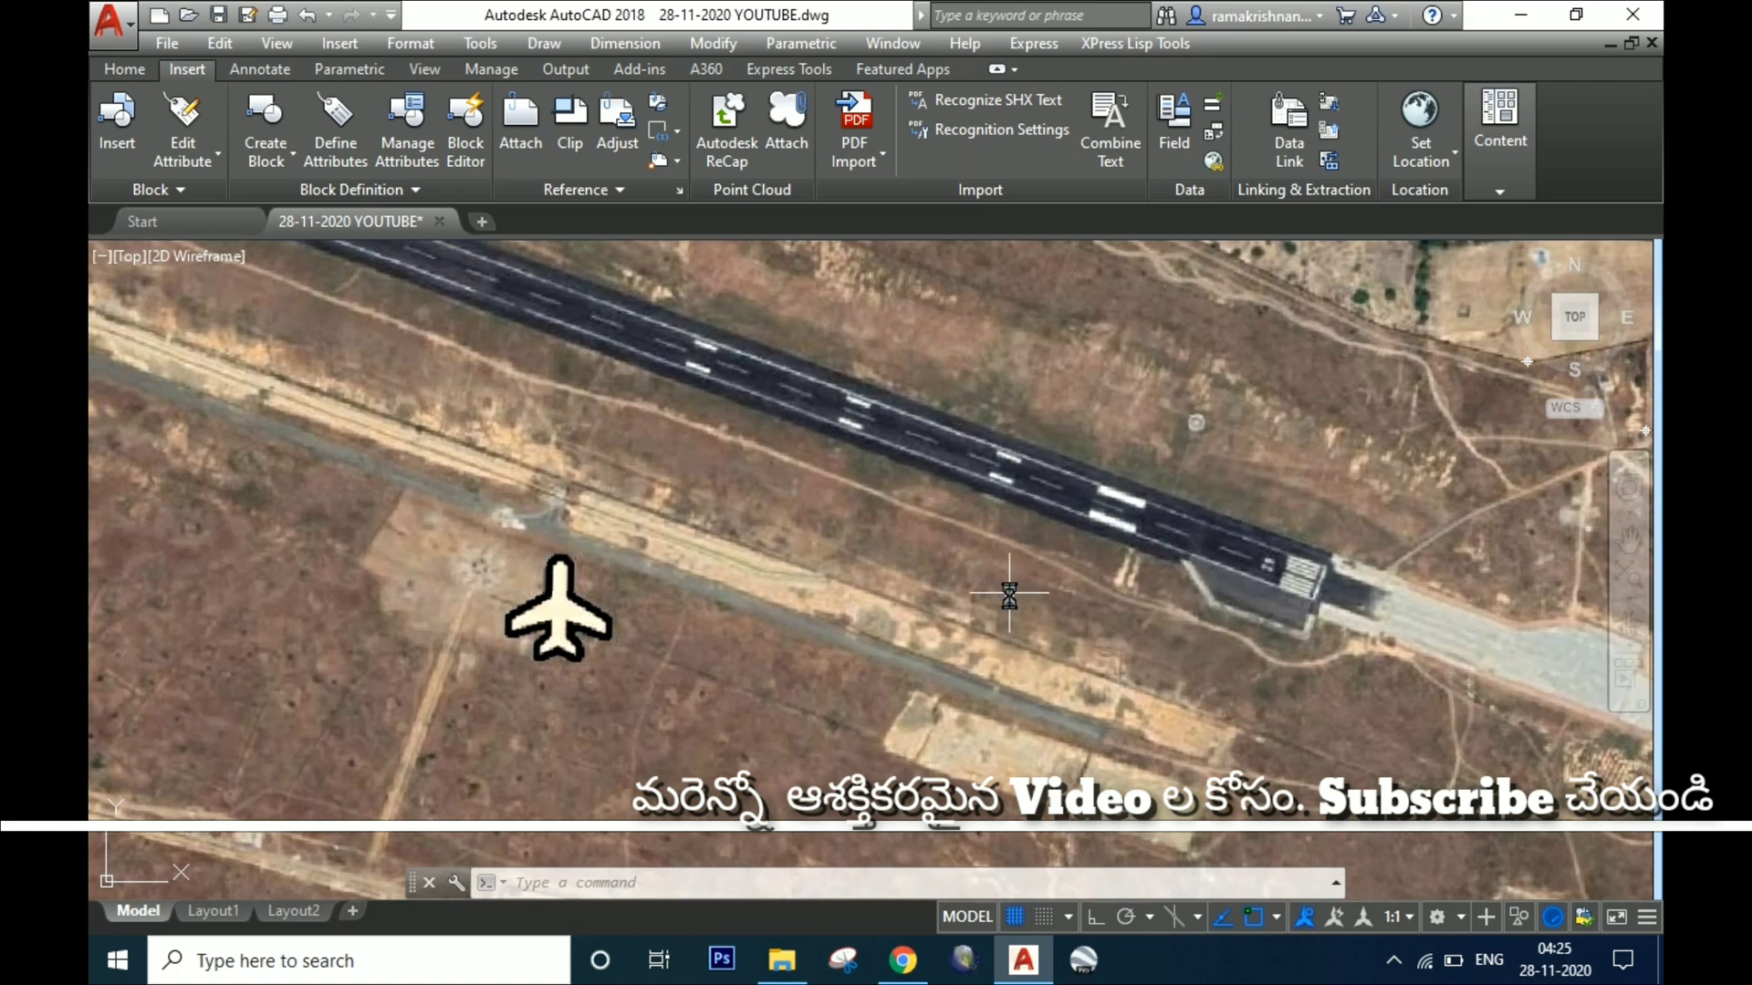
pyautogui.scroll(-4, 1009, 595)
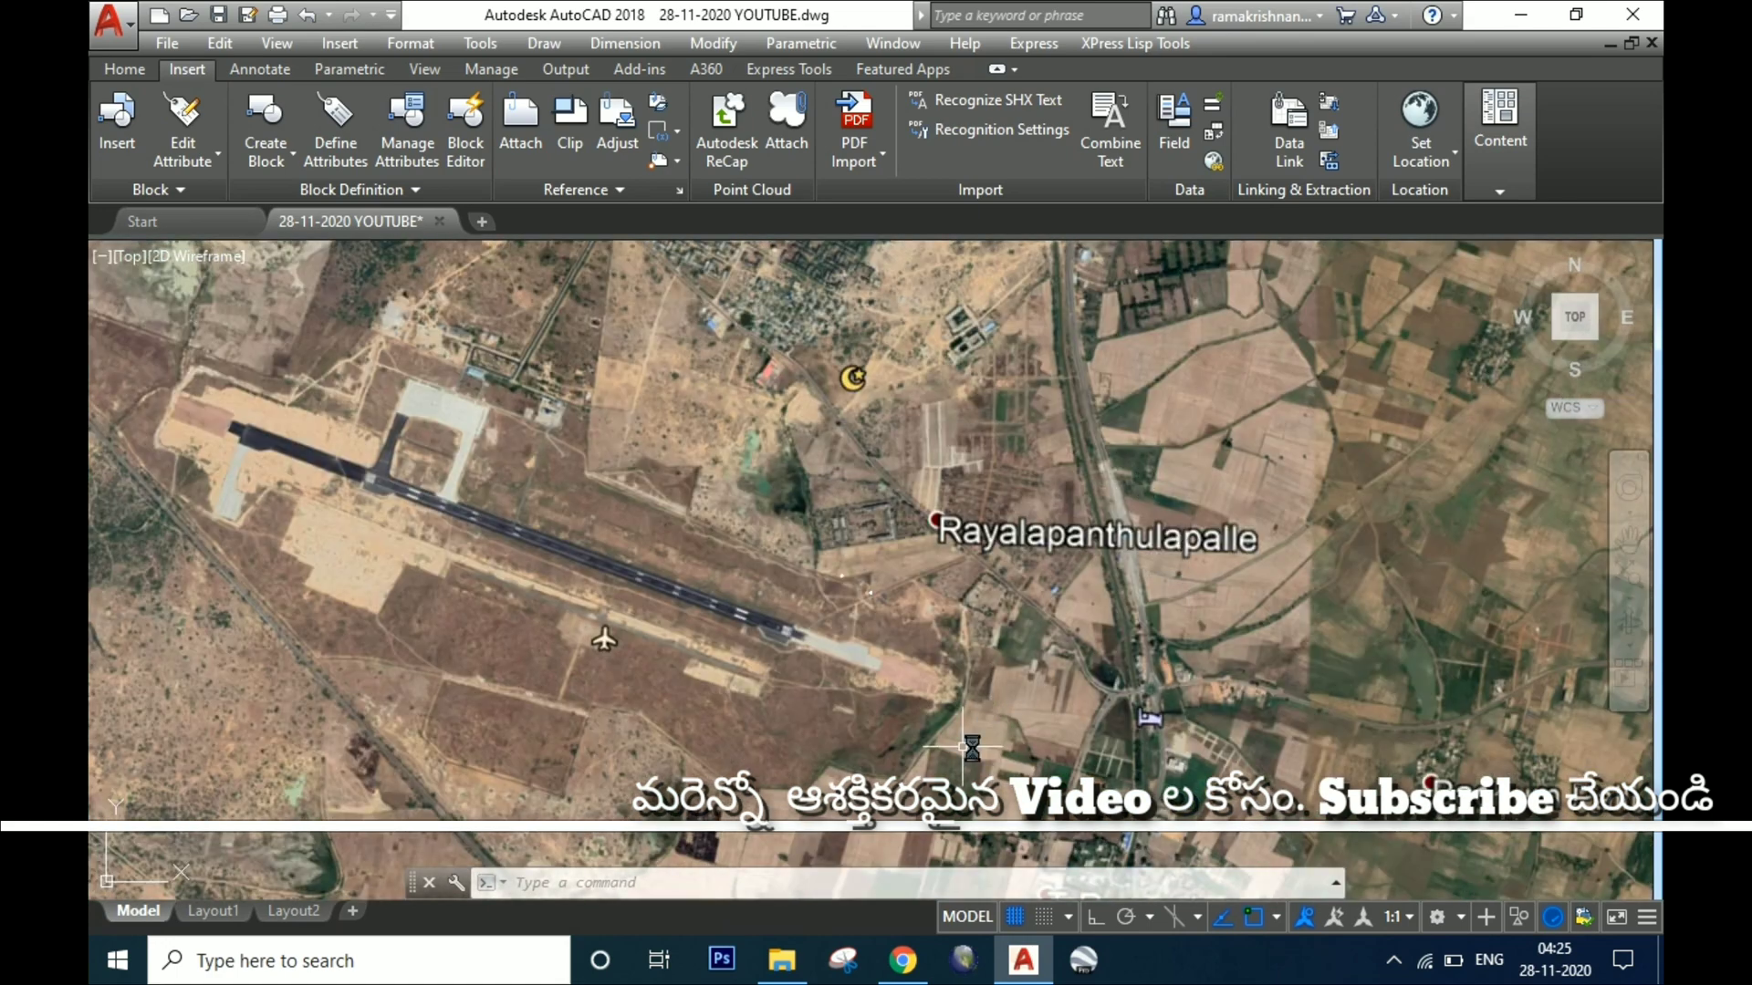
pyautogui.scroll(5, 963, 747)
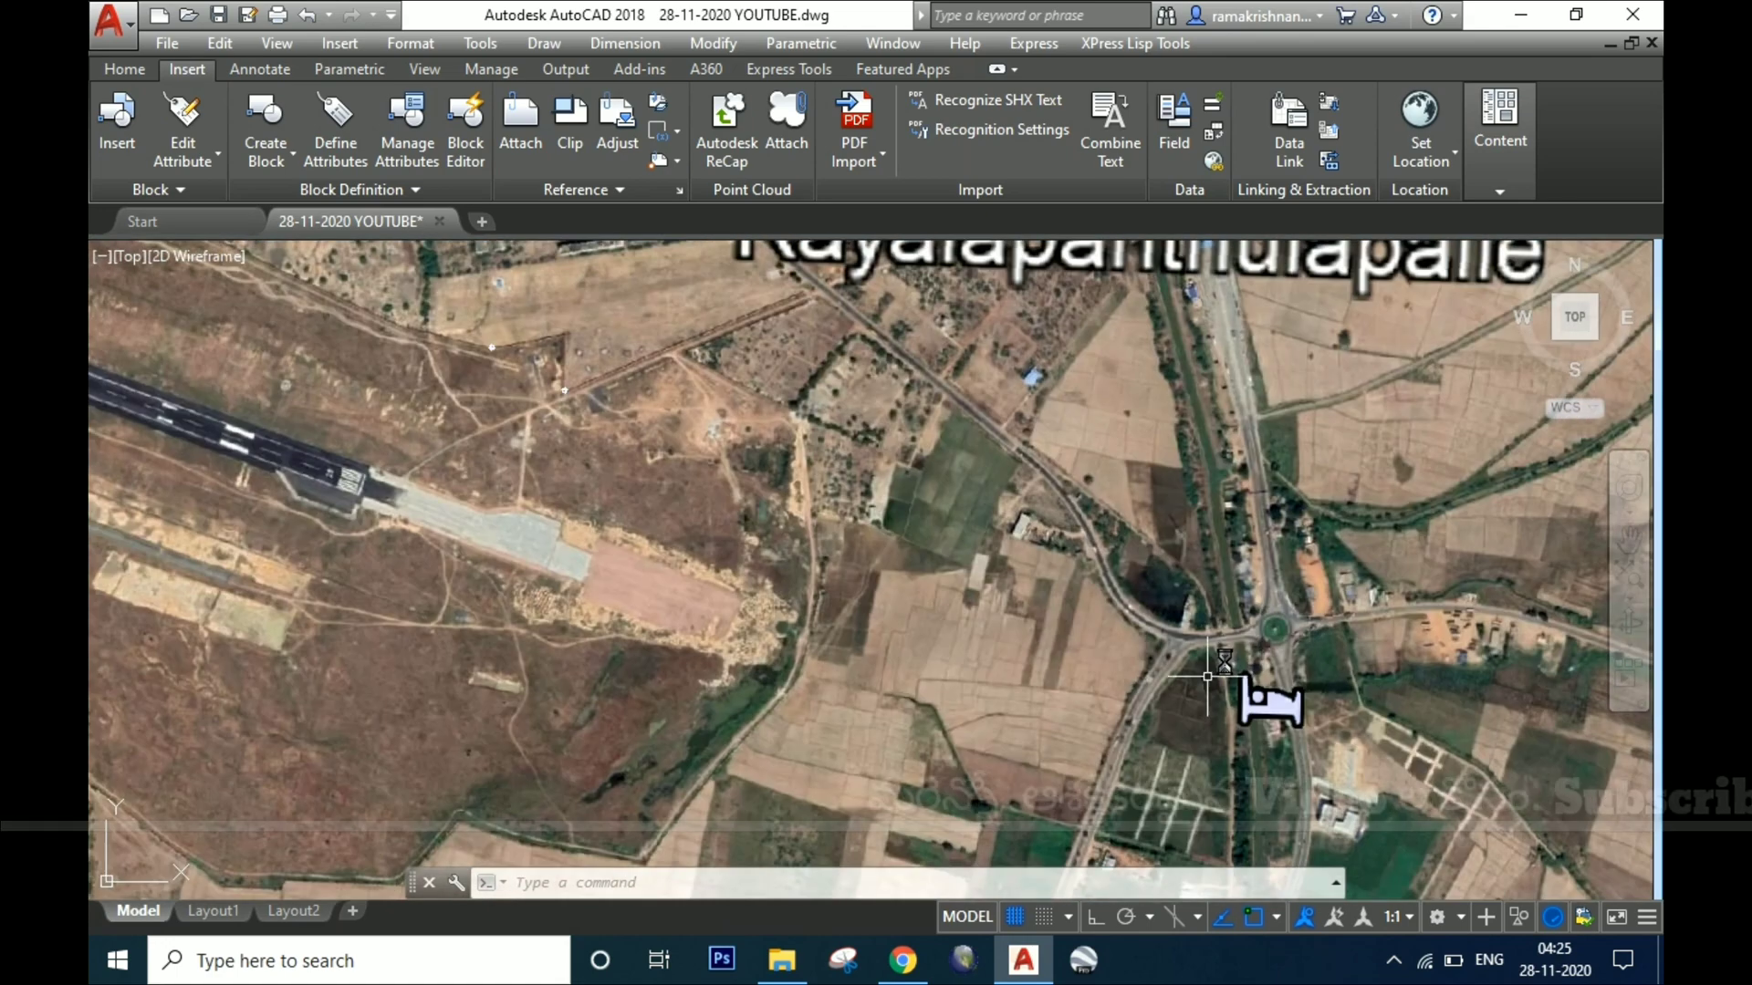